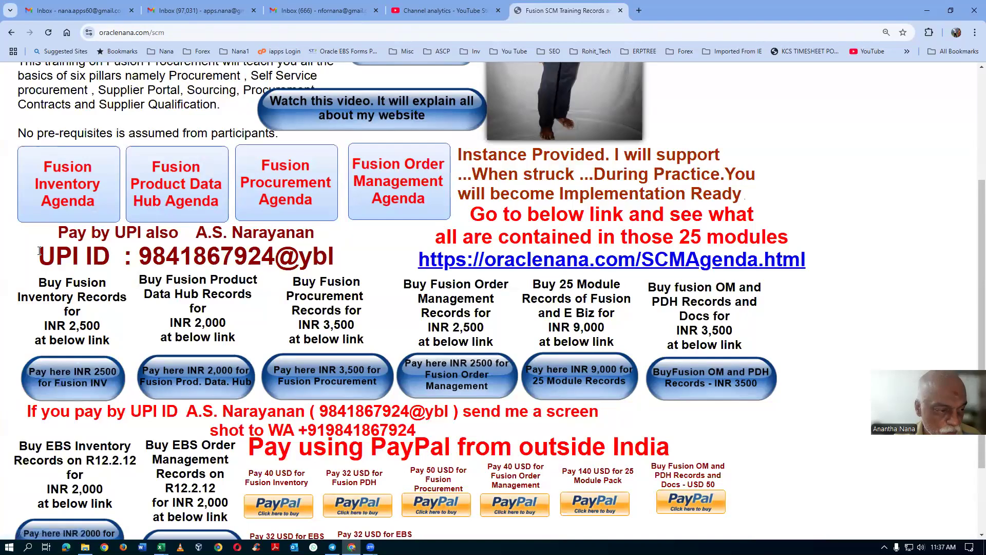
Step: Highlight the UPI payment ID on the Fusion SCM training page, then clear the selection
{"action": "left_click_drag", "start_coordinate": [41, 252], "coordinate": [333, 260]}
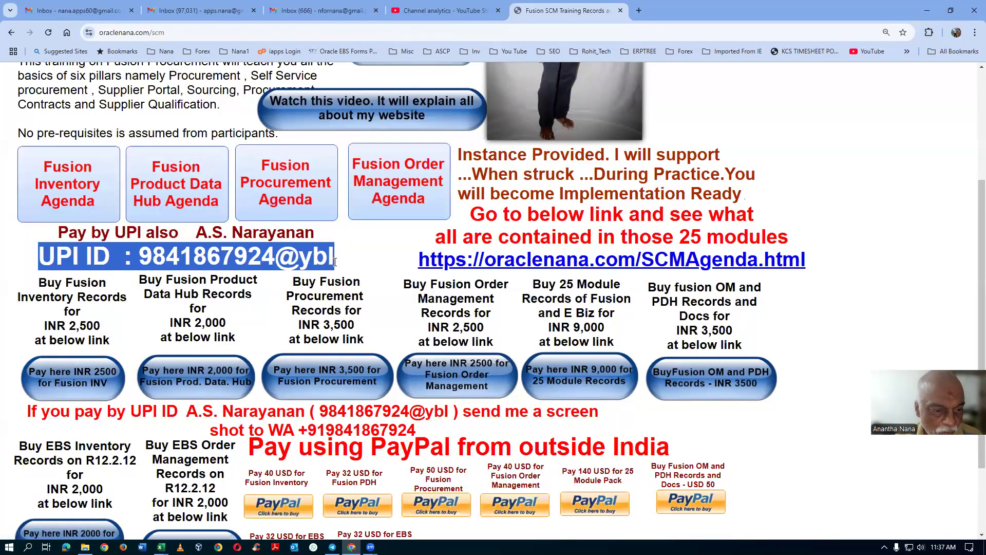
{"action": "left_click", "coordinate": [354, 269]}
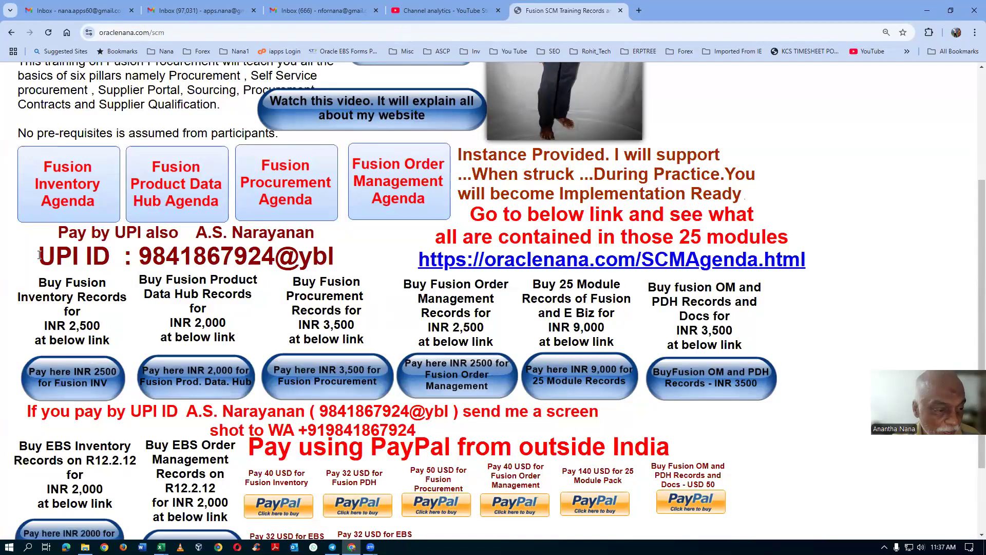
{"action": "left_click_drag", "start_coordinate": [59, 258], "coordinate": [340, 255]}
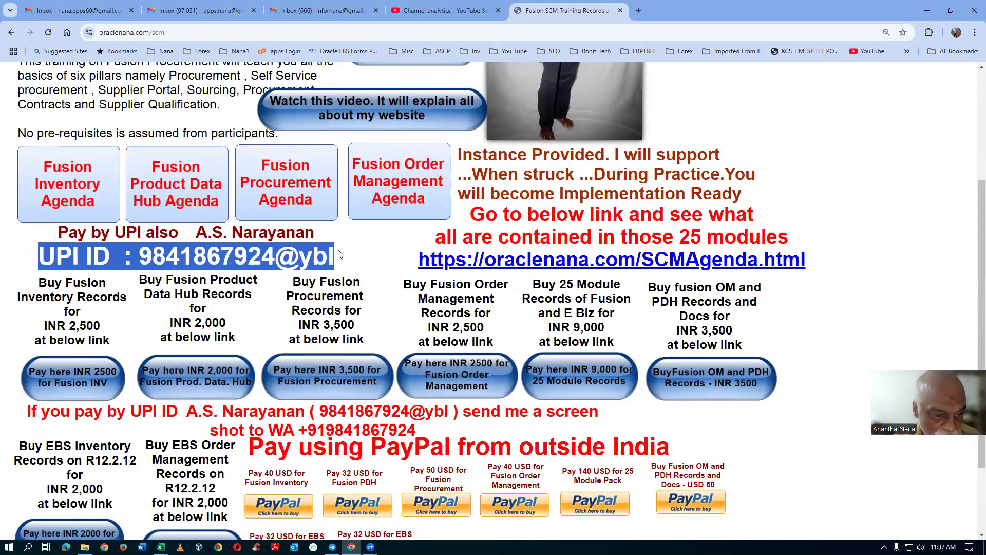
{"action": "left_click", "coordinate": [368, 272]}
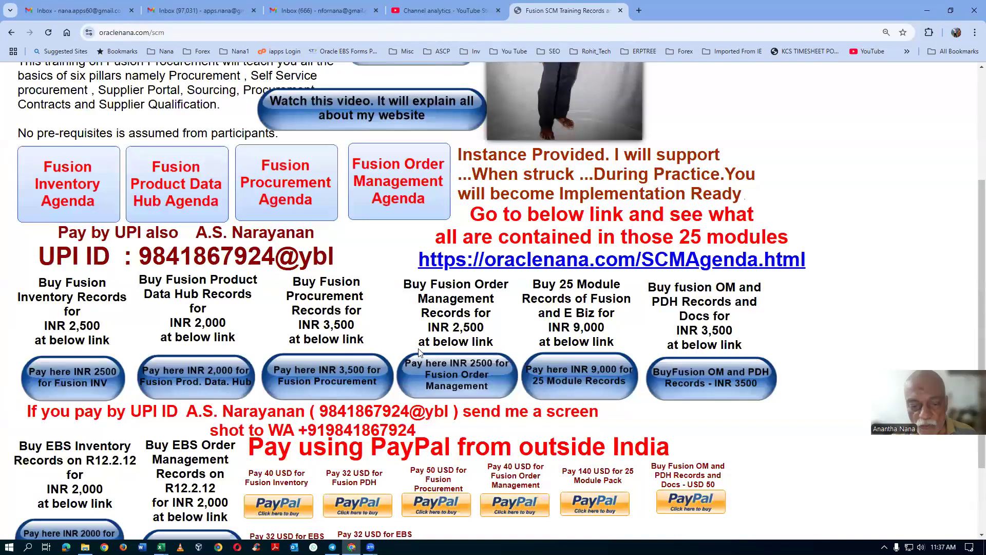
Step: Open the SCMAgenda.html page linked from the training page and read through its module lists
{"action": "scroll", "coordinate": [673, 421], "scroll_direction": "down", "scroll_amount": 2}
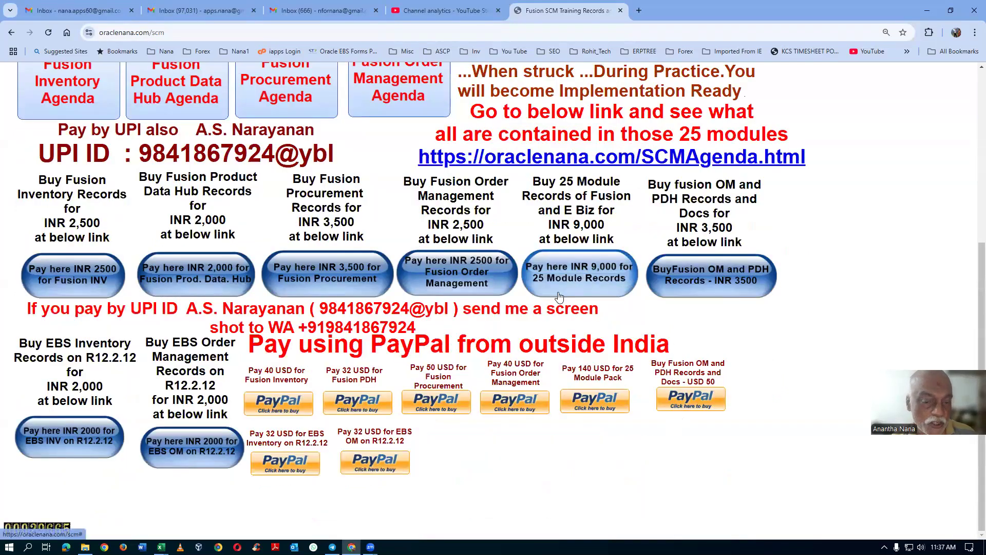
{"action": "scroll", "coordinate": [559, 297], "scroll_direction": "up", "scroll_amount": 2}
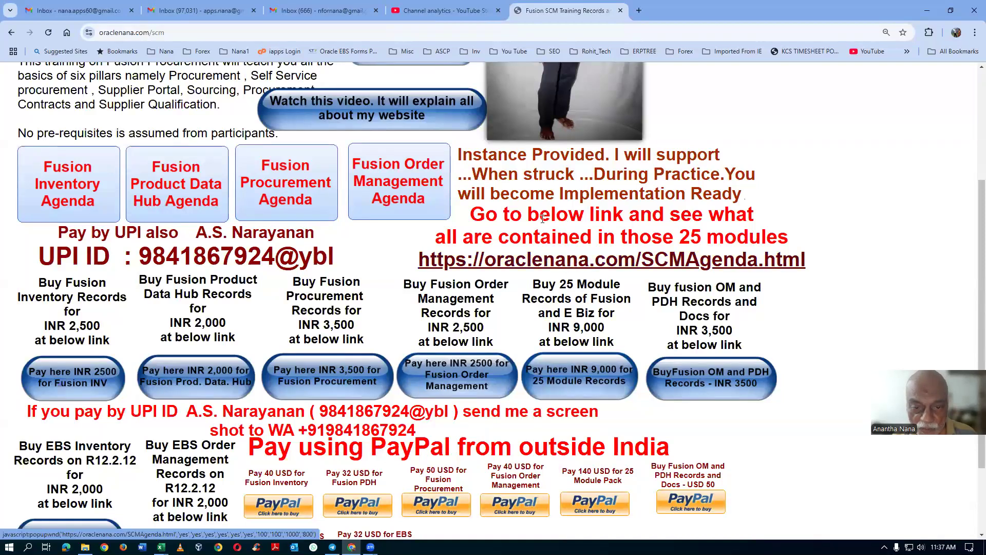
{"action": "left_click", "coordinate": [609, 268]}
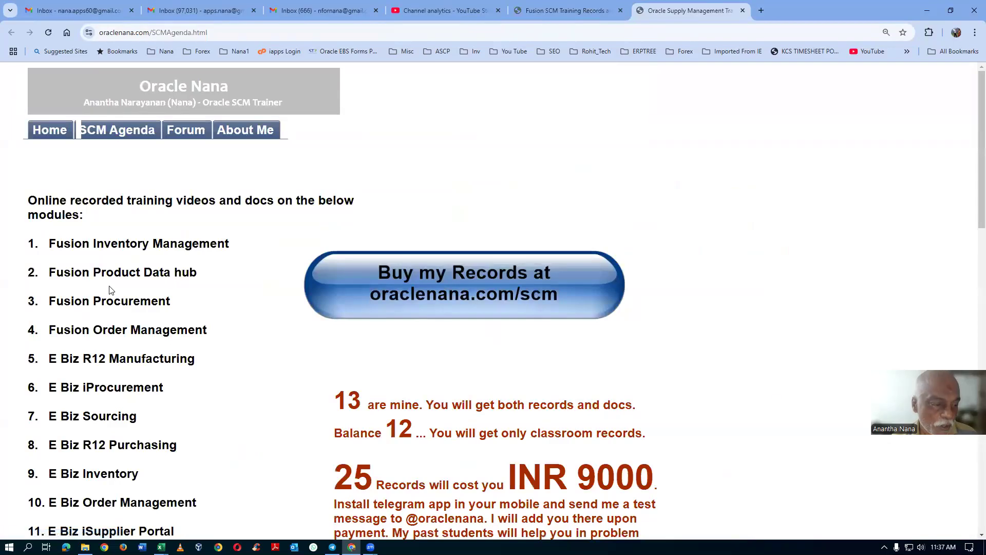
{"action": "scroll", "coordinate": [112, 290], "scroll_direction": "down", "scroll_amount": 3}
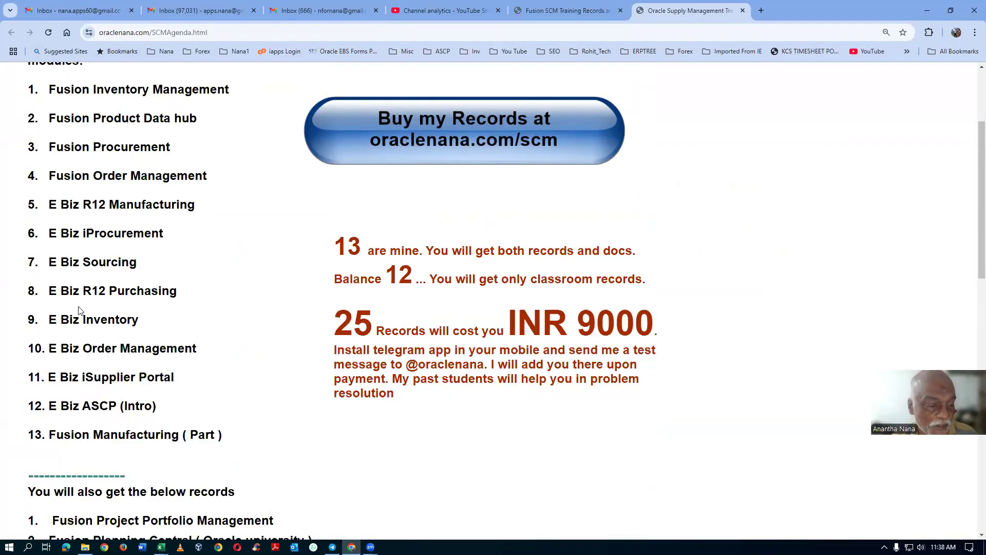
{"action": "scroll", "coordinate": [81, 309], "scroll_direction": "down", "scroll_amount": 5}
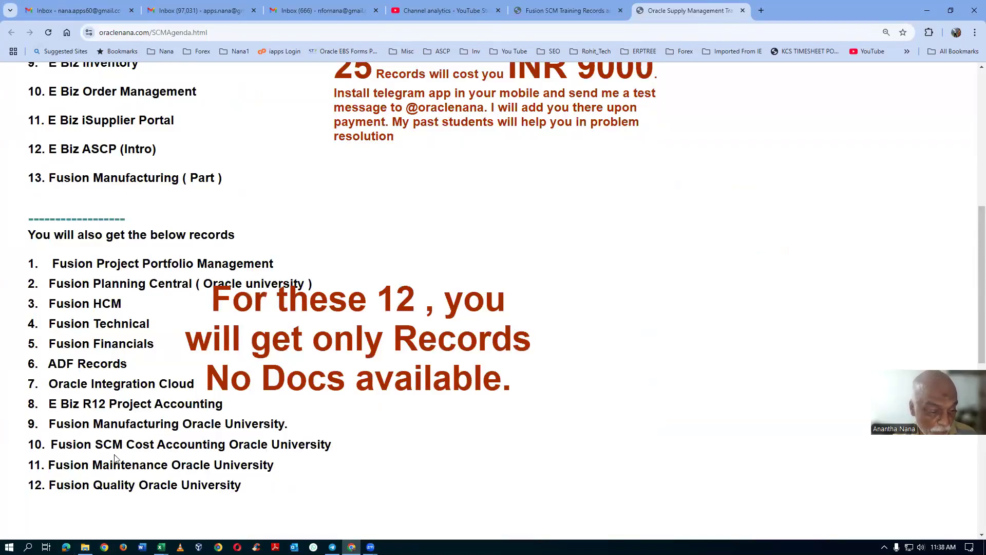
Step: Highlight the Oracle University entries 9 to 12 in the list of additional records, then clear the selection
{"action": "left_click_drag", "start_coordinate": [112, 445], "coordinate": [285, 456]}
{"action": "left_click", "coordinate": [128, 465]}
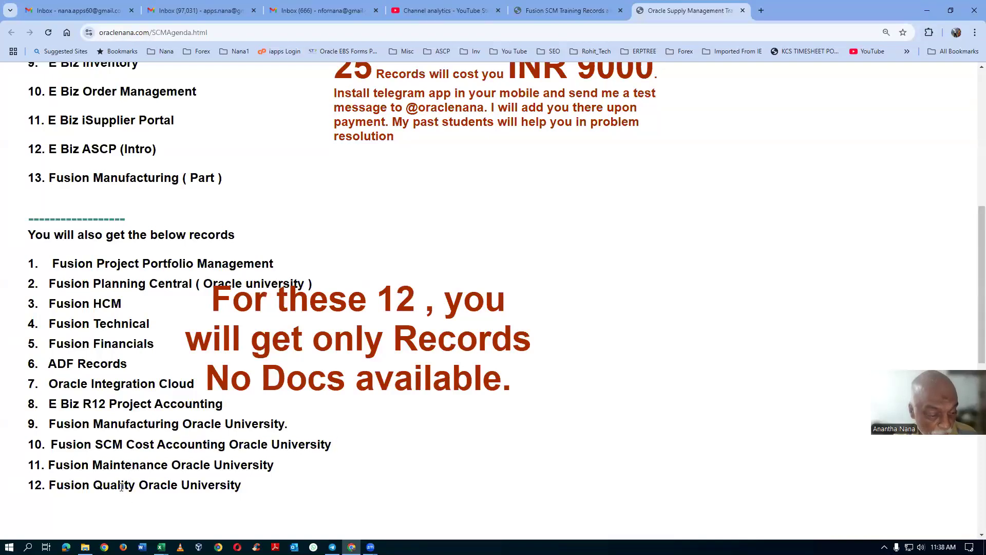
{"action": "left_click_drag", "start_coordinate": [120, 423], "coordinate": [200, 481]}
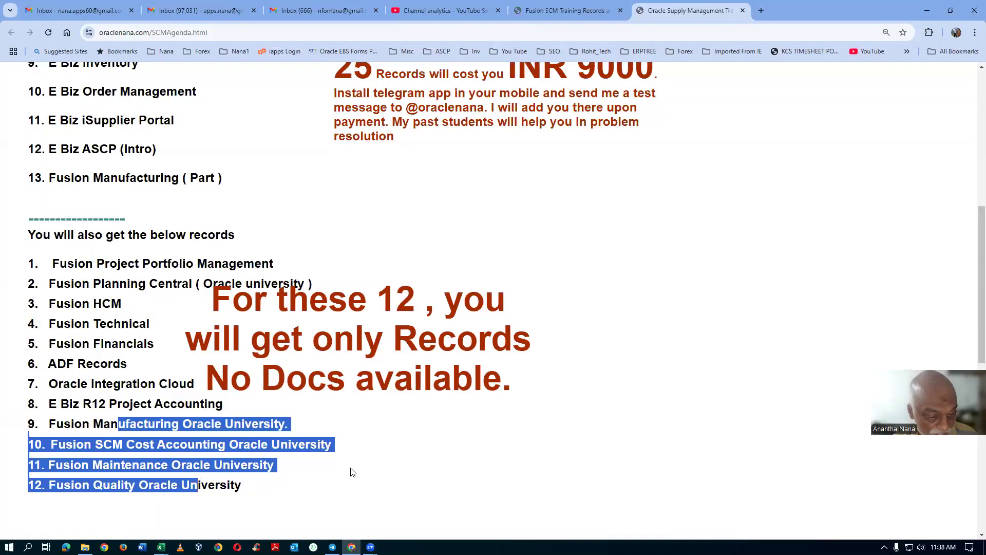
{"action": "left_click", "coordinate": [400, 445]}
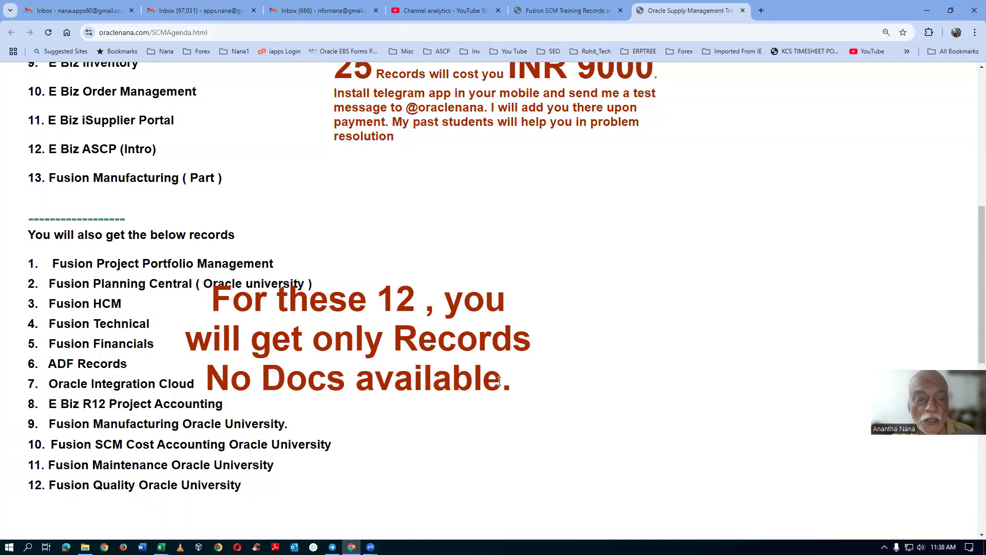
Step: Highlight the INR 9000 price for the 25 records and close the agenda page
{"action": "scroll", "coordinate": [499, 382], "scroll_direction": "up", "scroll_amount": 4}
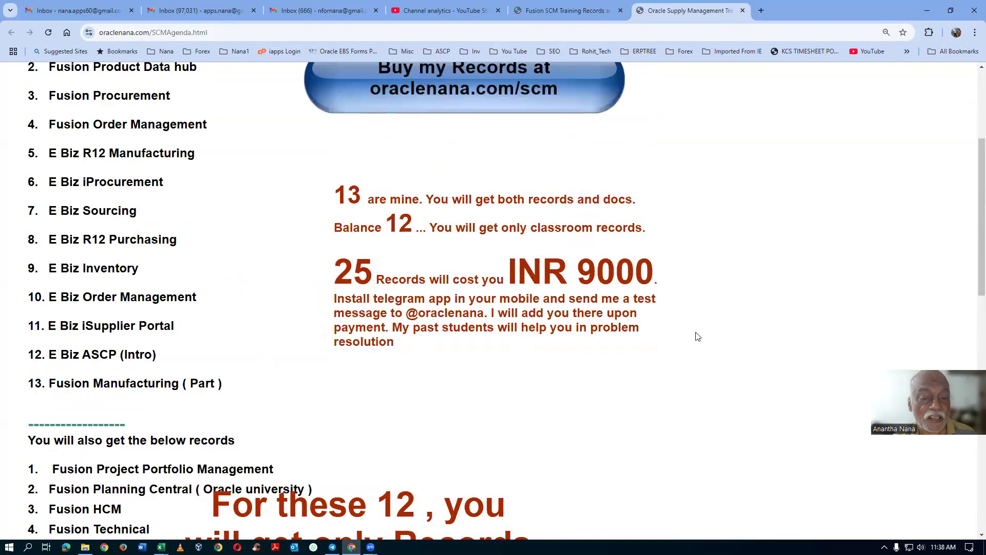
{"action": "left_click_drag", "start_coordinate": [508, 276], "coordinate": [669, 283]}
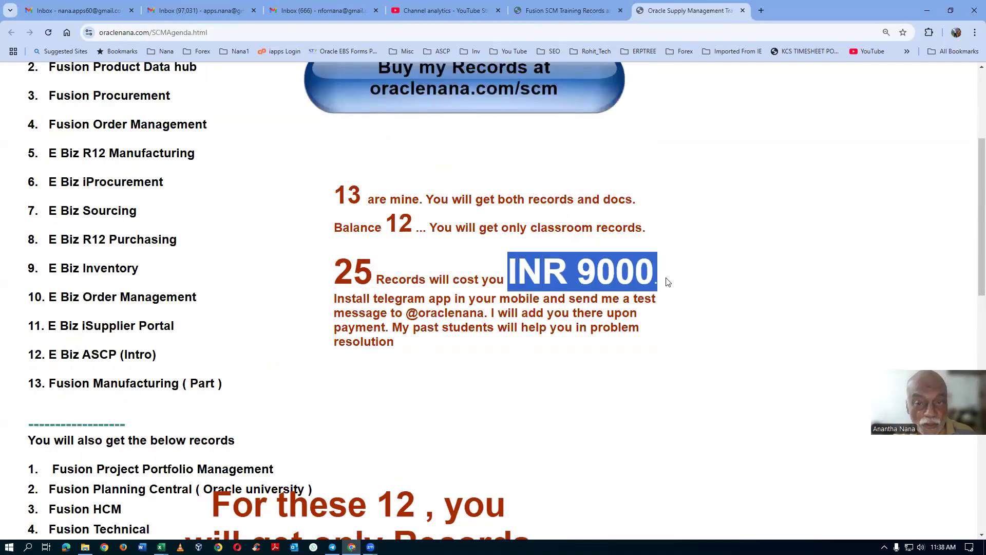
{"action": "left_click", "coordinate": [742, 11]}
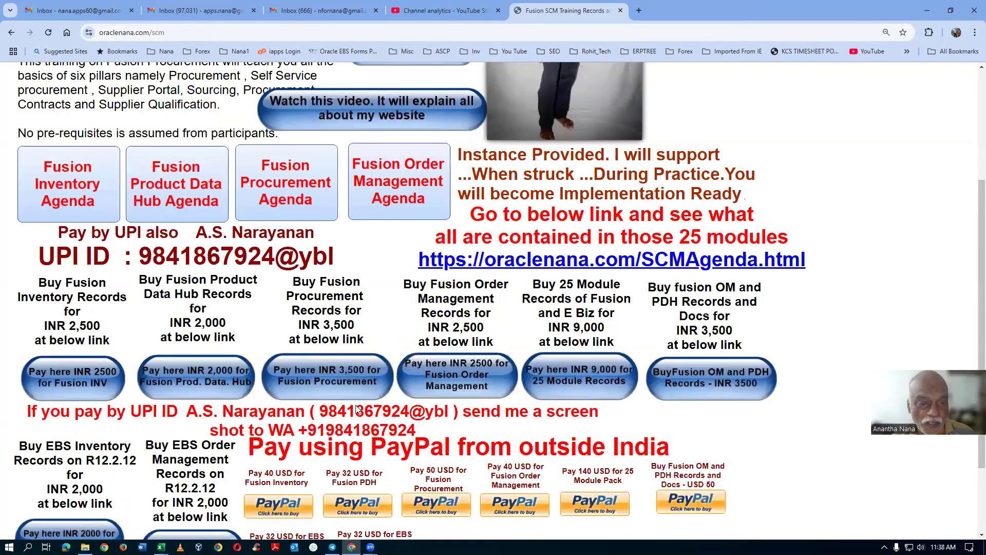
Step: Review the course and payment options on the training page, highlighting the PayPal price for Fusion Inventory
{"action": "scroll", "coordinate": [358, 409], "scroll_direction": "up", "scroll_amount": 3}
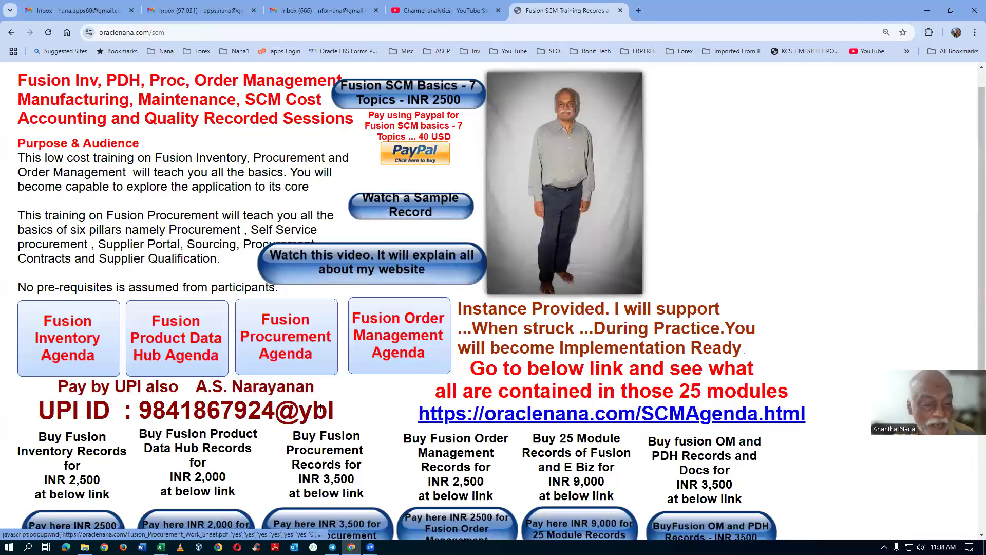
{"action": "scroll", "coordinate": [33, 297], "scroll_direction": "down", "scroll_amount": 2}
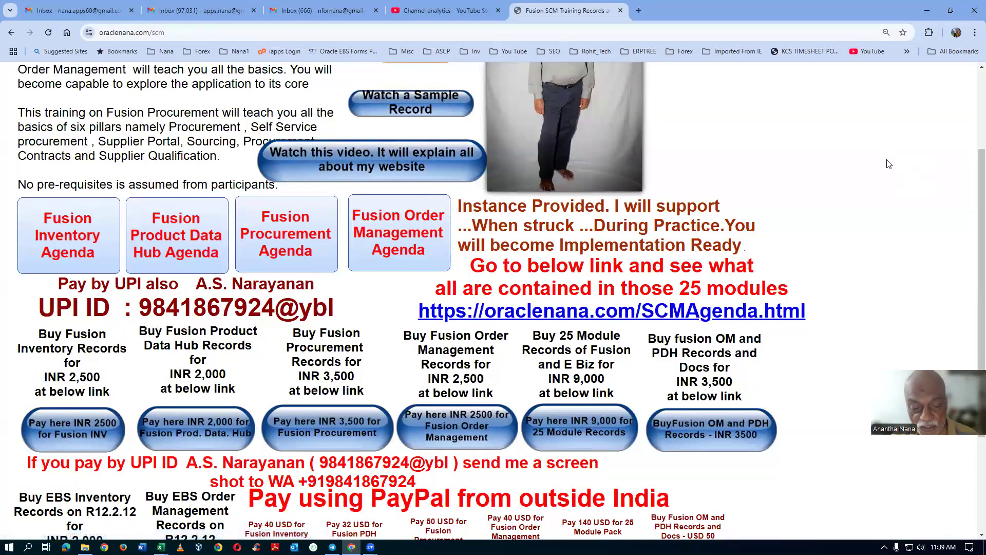
{"action": "scroll", "coordinate": [889, 167], "scroll_direction": "down", "scroll_amount": 3}
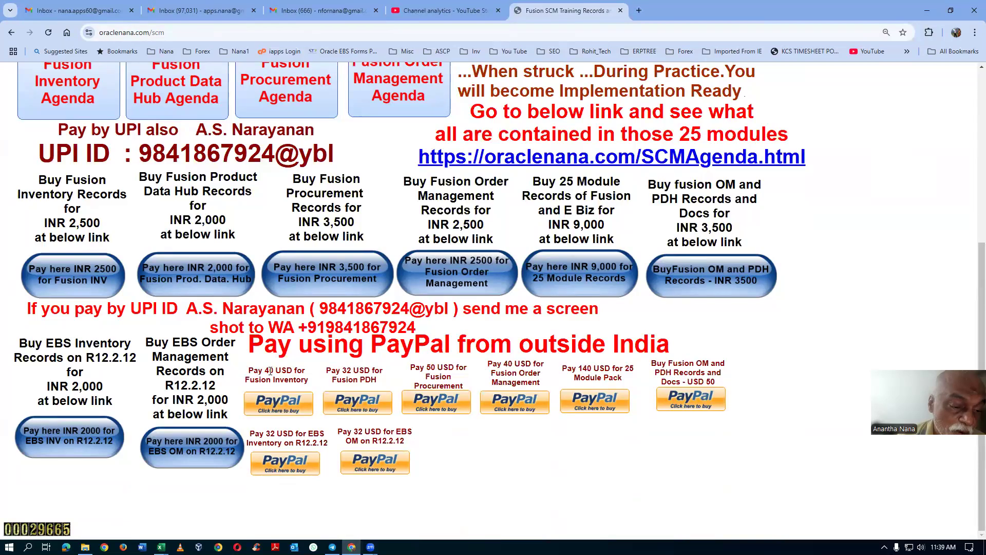
{"action": "left_click_drag", "start_coordinate": [266, 370], "coordinate": [298, 371]}
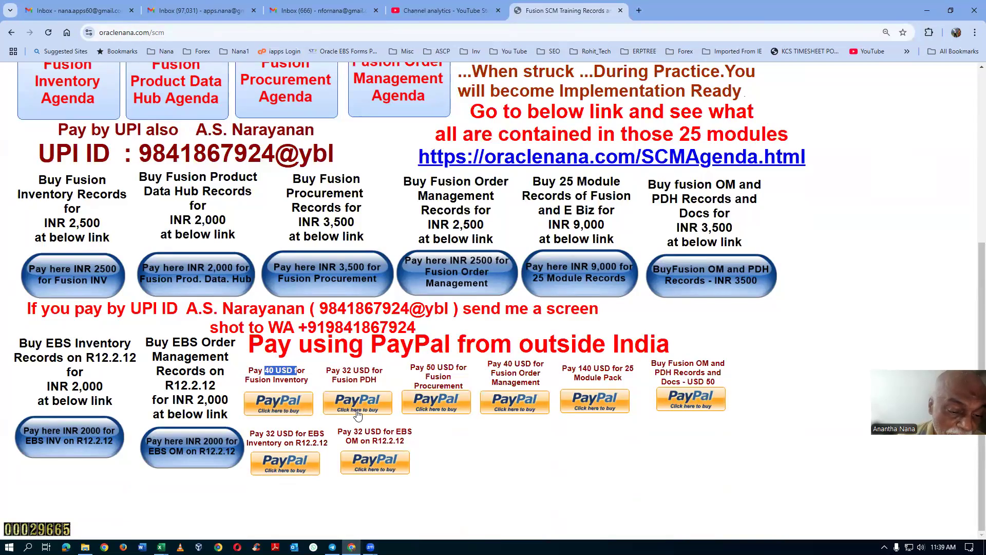
{"action": "left_click", "coordinate": [653, 453]}
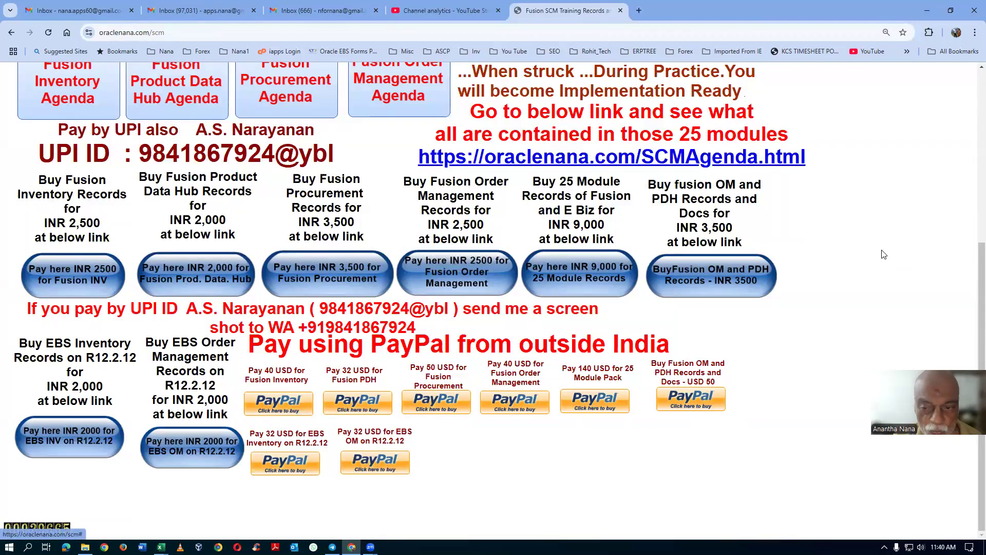
Step: Switch to Telegram and check the December 22 instance links shared in the past students' group
{"action": "scroll", "coordinate": [876, 253], "scroll_direction": "up", "scroll_amount": 2}
{"action": "scroll", "coordinate": [875, 253], "scroll_direction": "up", "scroll_amount": 2}
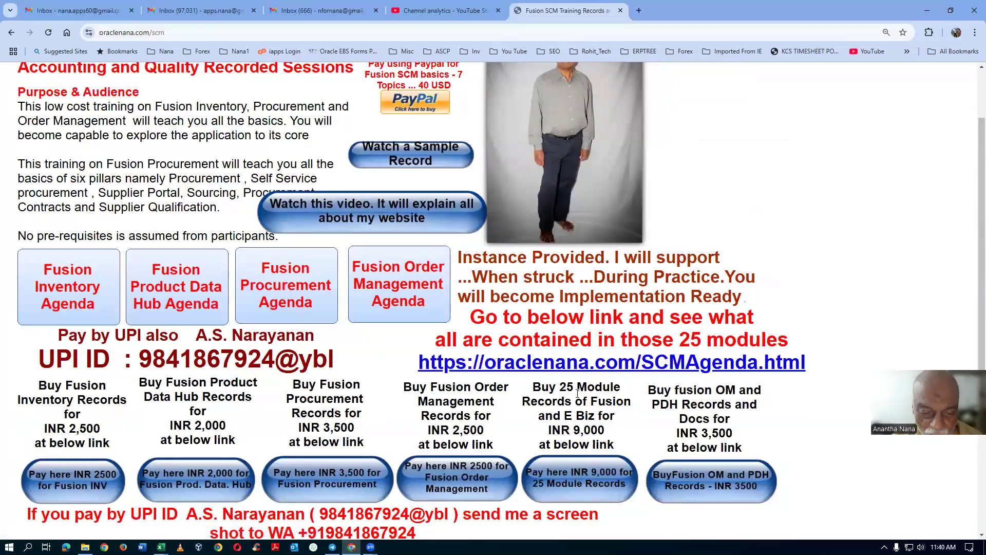
{"action": "scroll", "coordinate": [451, 457], "scroll_direction": "down", "scroll_amount": 2}
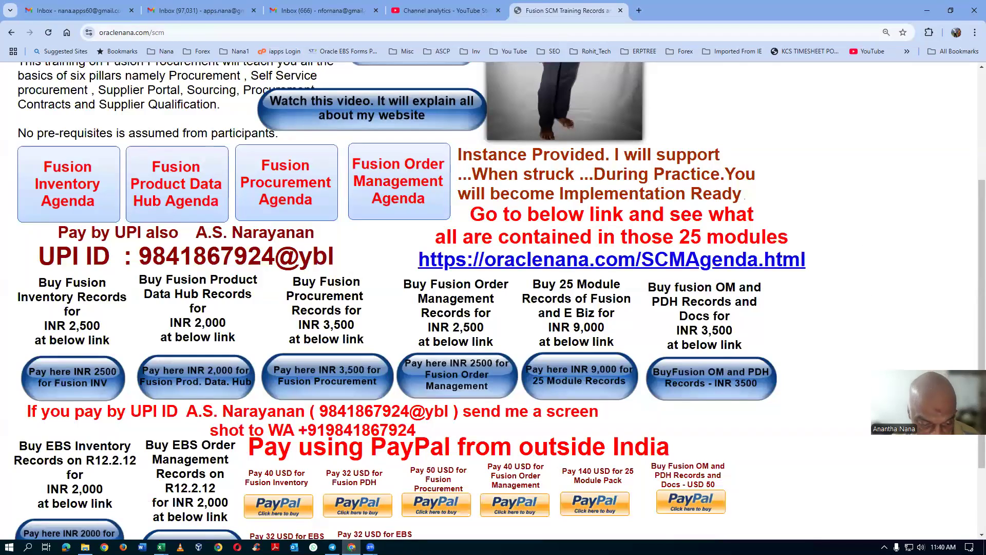
{"action": "left_click", "coordinate": [333, 547]}
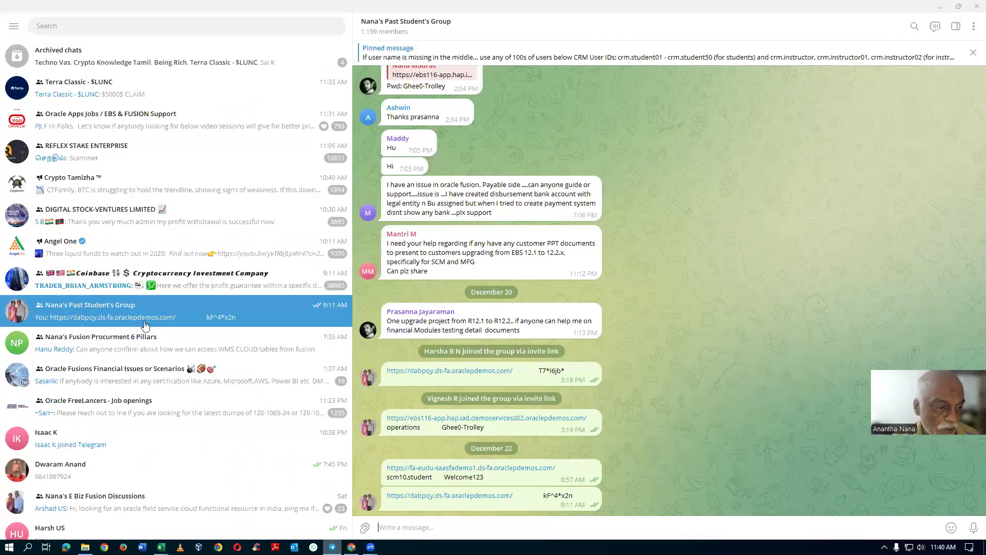
{"action": "left_click", "coordinate": [665, 492]}
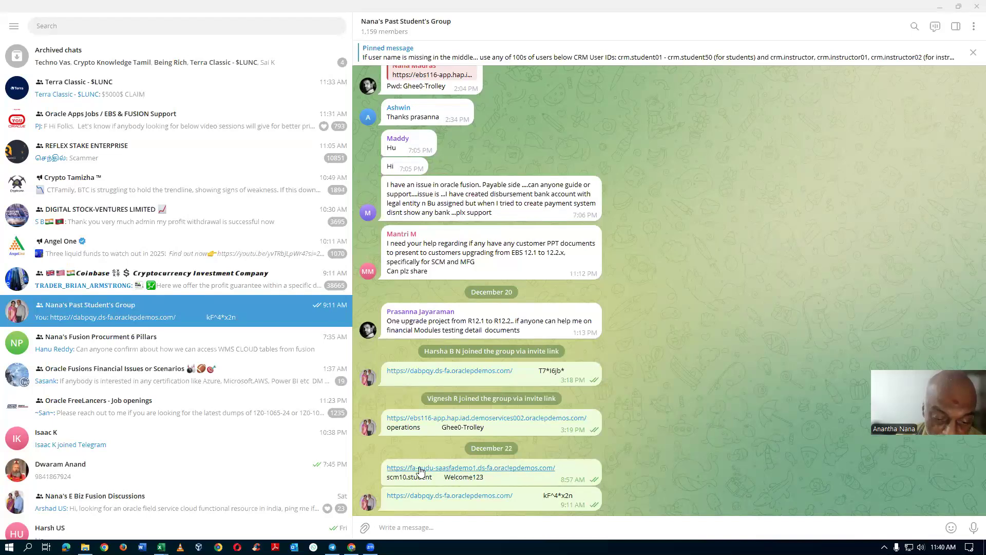
{"action": "double_click", "coordinate": [405, 484]}
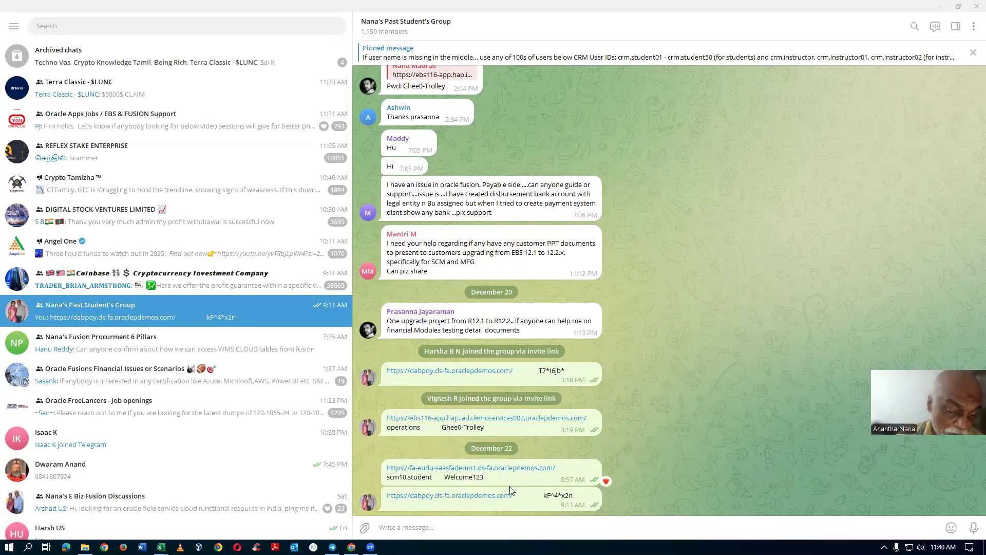
{"action": "left_click", "coordinate": [692, 446]}
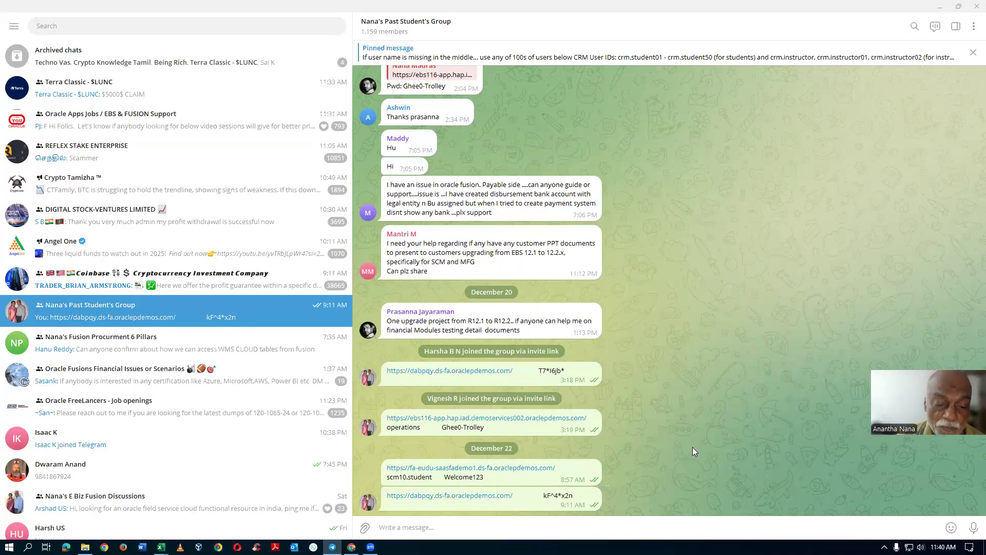
Step: Examine the Cloud SCM training requirement posted in the past students' group on December 17
{"action": "scroll", "coordinate": [447, 358], "scroll_direction": "up", "scroll_amount": 3}
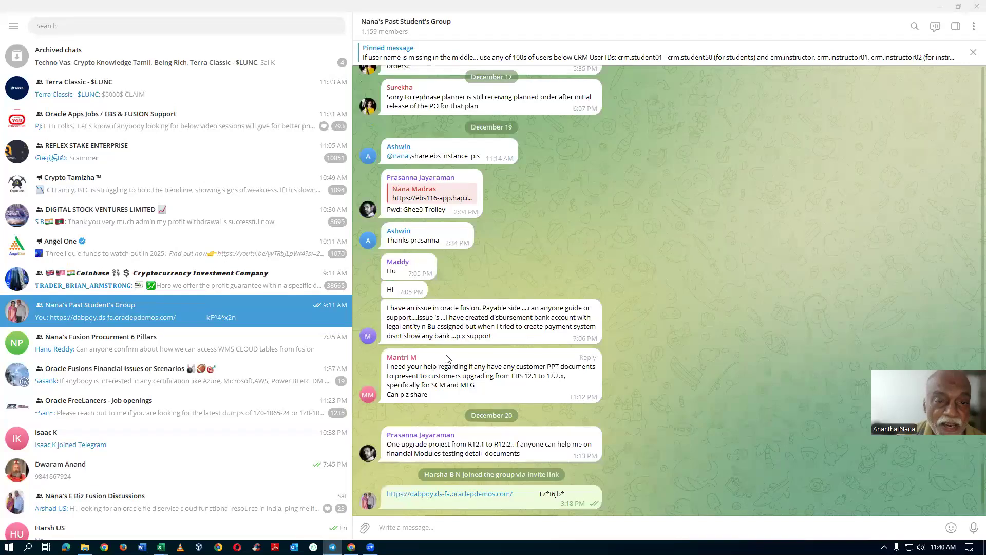
{"action": "scroll", "coordinate": [447, 358], "scroll_direction": "up", "scroll_amount": 10}
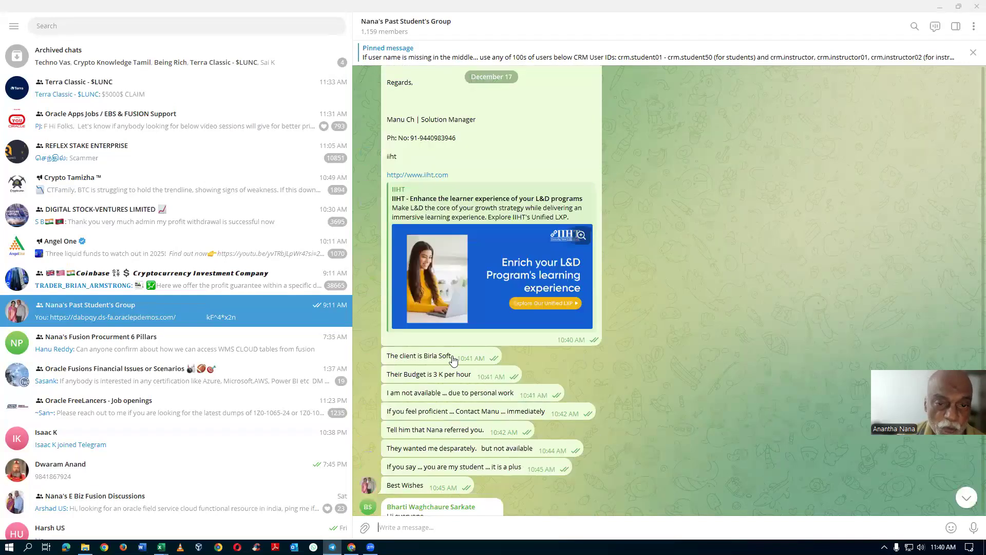
{"action": "scroll", "coordinate": [452, 359], "scroll_direction": "up", "scroll_amount": 3}
{"action": "scroll", "coordinate": [661, 242], "scroll_direction": "up", "scroll_amount": 1}
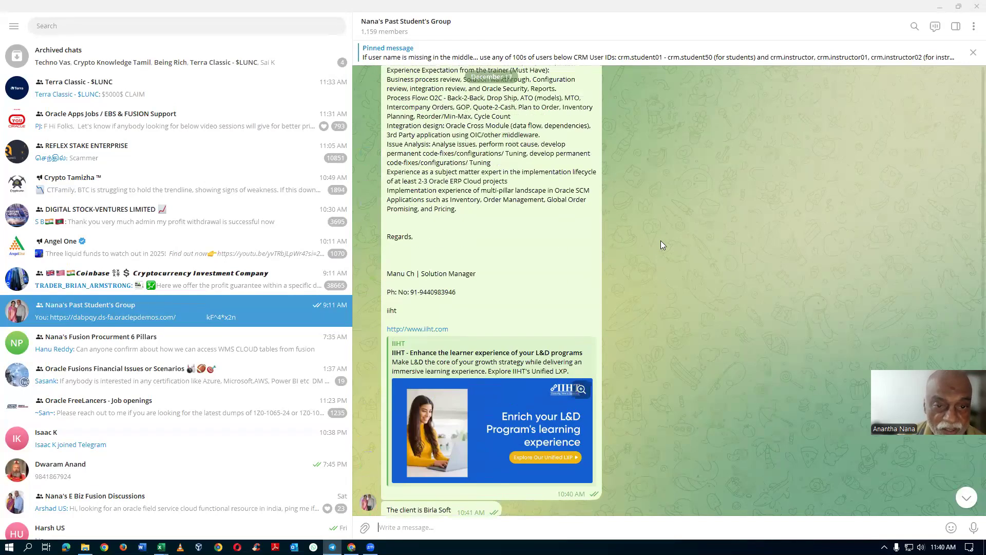
{"action": "scroll", "coordinate": [662, 245], "scroll_direction": "up", "scroll_amount": 8}
{"action": "scroll", "coordinate": [664, 248], "scroll_direction": "up", "scroll_amount": 6}
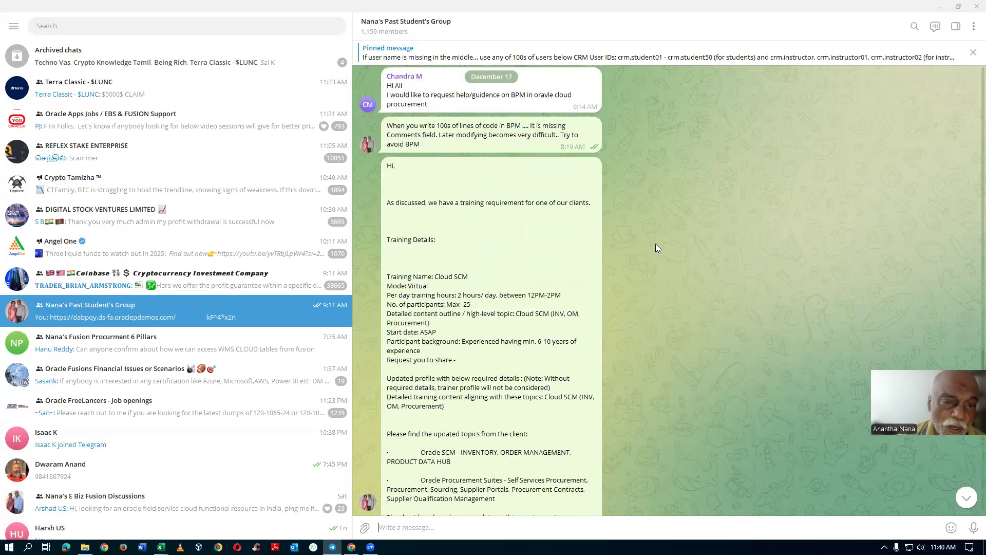
{"action": "scroll", "coordinate": [631, 264], "scroll_direction": "down", "scroll_amount": 8}
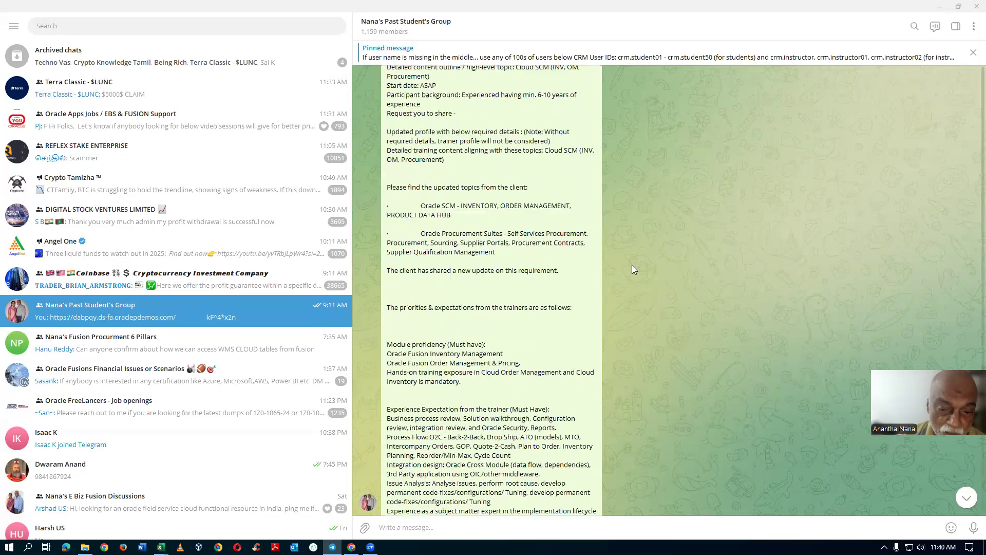
{"action": "scroll", "coordinate": [632, 268], "scroll_direction": "down", "scroll_amount": 7}
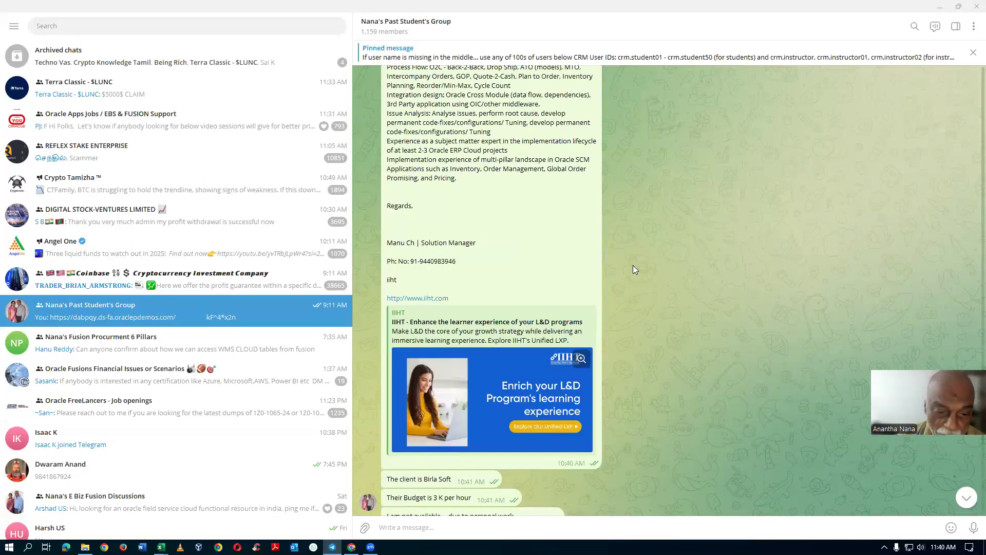
{"action": "scroll", "coordinate": [633, 265], "scroll_direction": "up", "scroll_amount": 18}
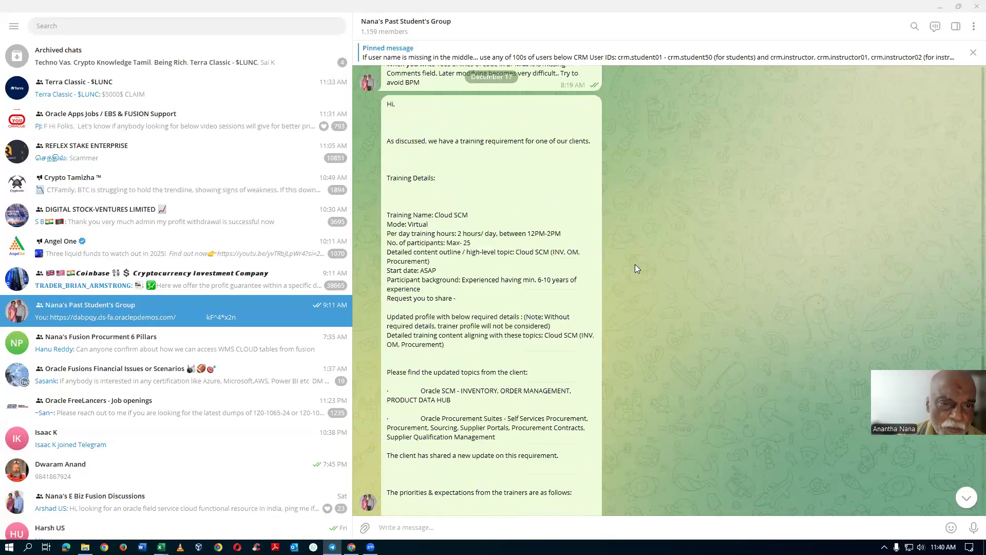
Step: Look through the group's December 14 to 16 messages for shared instance links and member questions
{"action": "scroll", "coordinate": [635, 265], "scroll_direction": "up", "scroll_amount": 7}
{"action": "scroll", "coordinate": [636, 265], "scroll_direction": "up", "scroll_amount": 8}
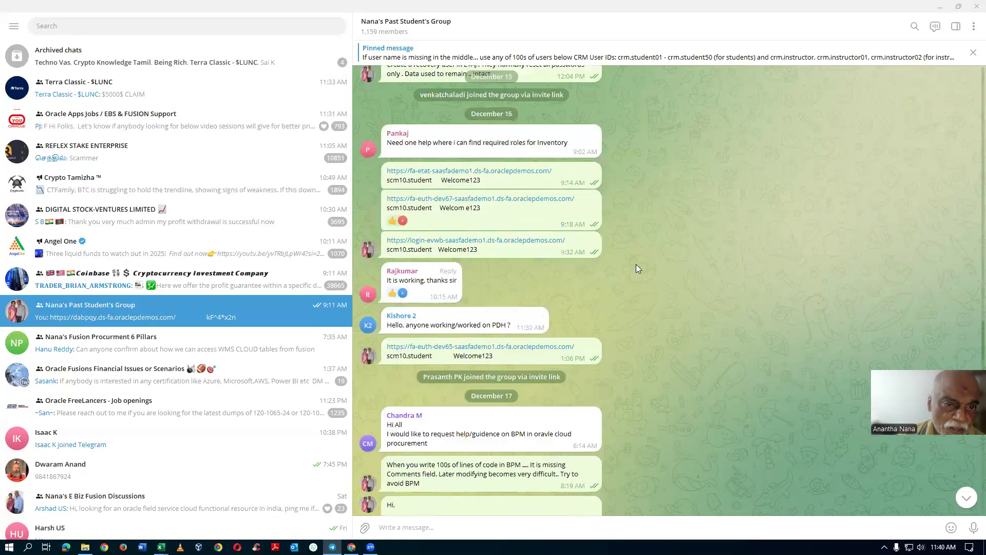
{"action": "scroll", "coordinate": [636, 269], "scroll_direction": "up", "scroll_amount": 3}
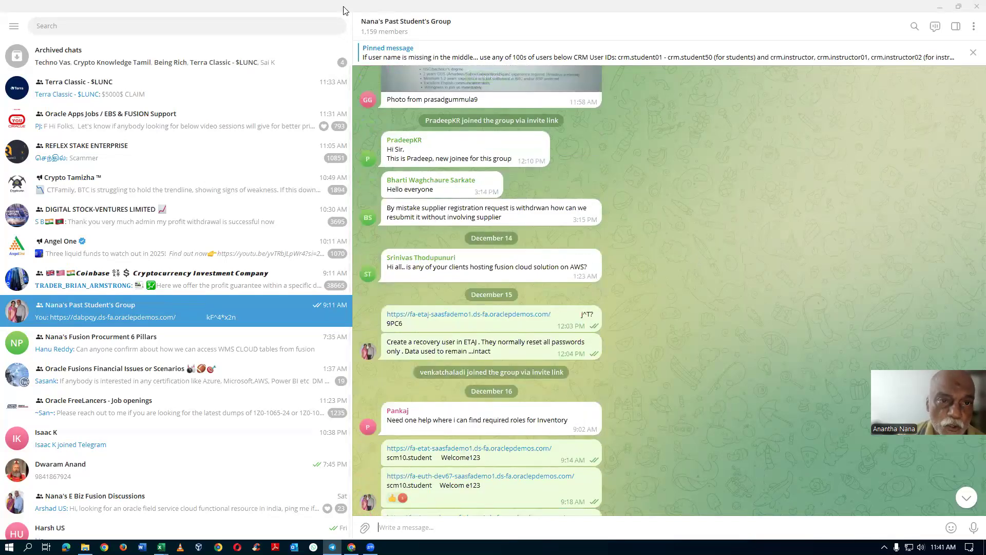
Step: Read on through the past students' group from the December 16 instance links to the December 17 training requirement
{"action": "scroll", "coordinate": [729, 255], "scroll_direction": "down", "scroll_amount": 5}
{"action": "scroll", "coordinate": [729, 256], "scroll_direction": "down", "scroll_amount": 15}
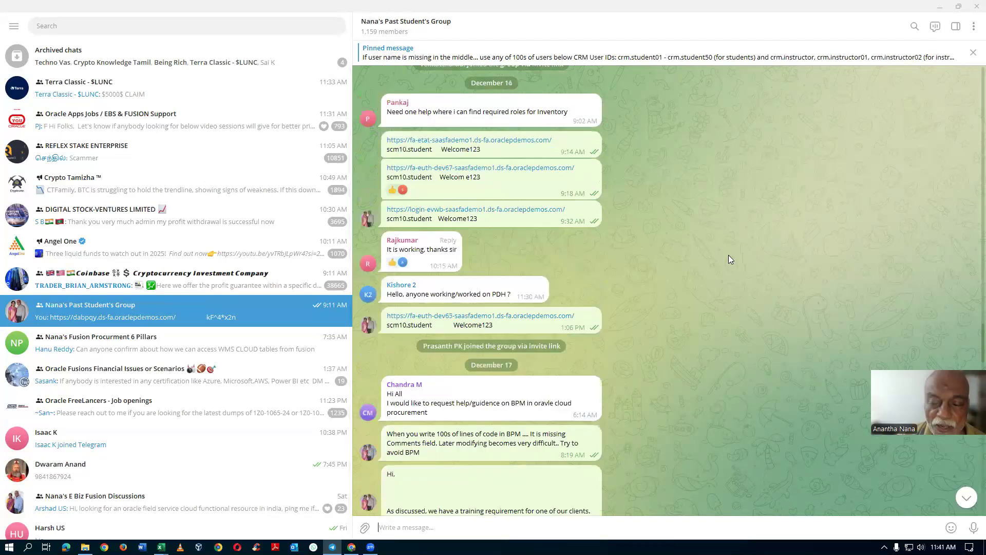
{"action": "scroll", "coordinate": [729, 256], "scroll_direction": "down", "scroll_amount": 20}
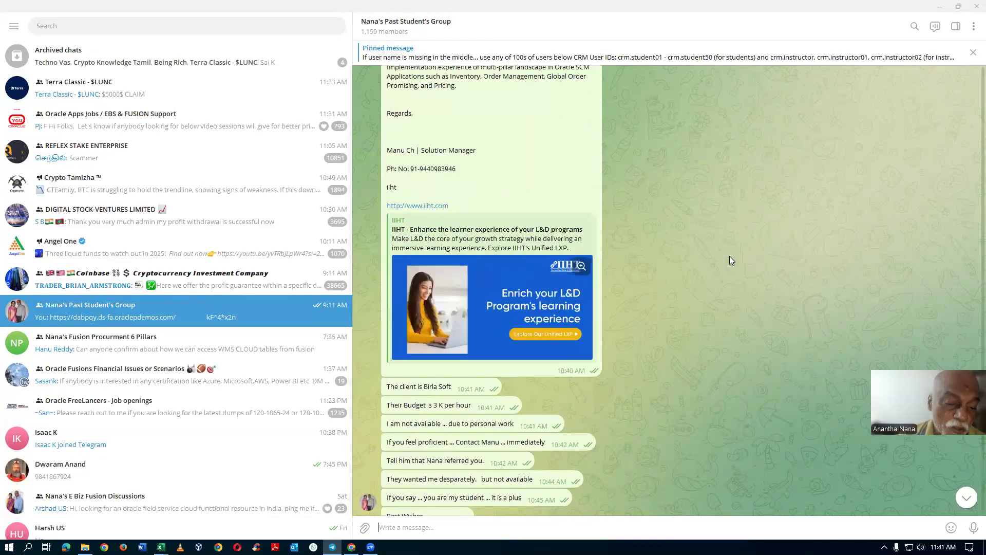
{"action": "scroll", "coordinate": [732, 257], "scroll_direction": "down", "scroll_amount": 3}
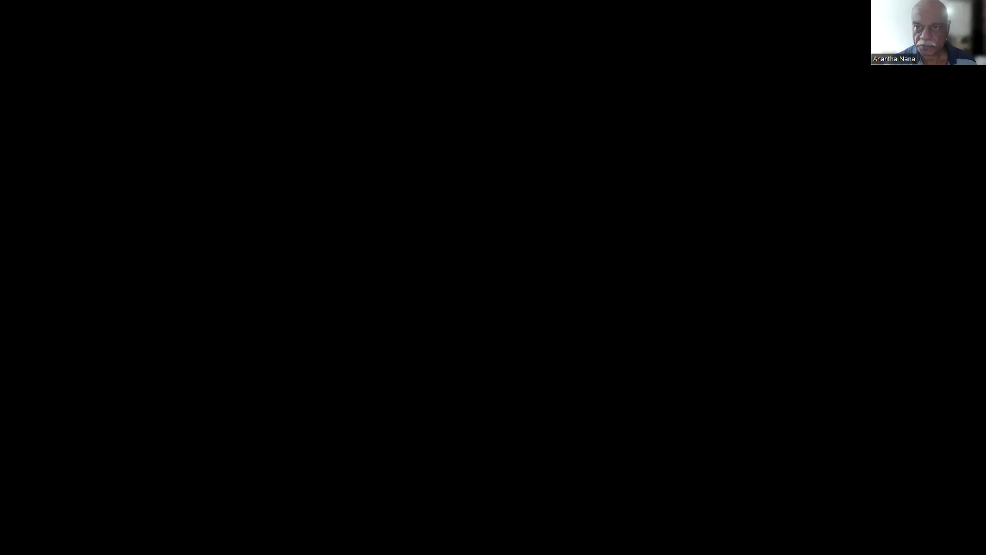
Step: In Oracle Product Information Management, browse items, search the Root Item Class for item d01_1090, and open it
{"action": "left_click", "coordinate": [633, 14]}
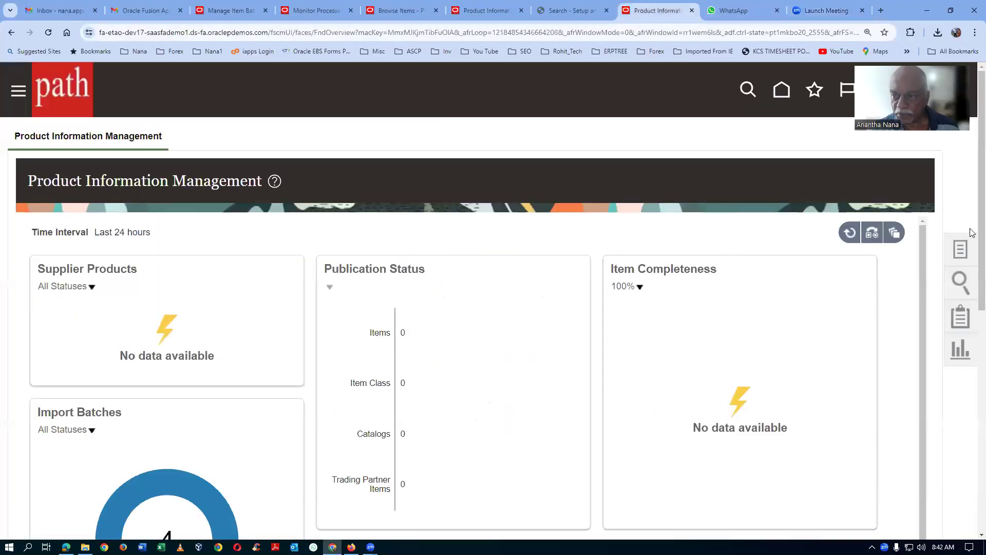
{"action": "left_click", "coordinate": [962, 251]}
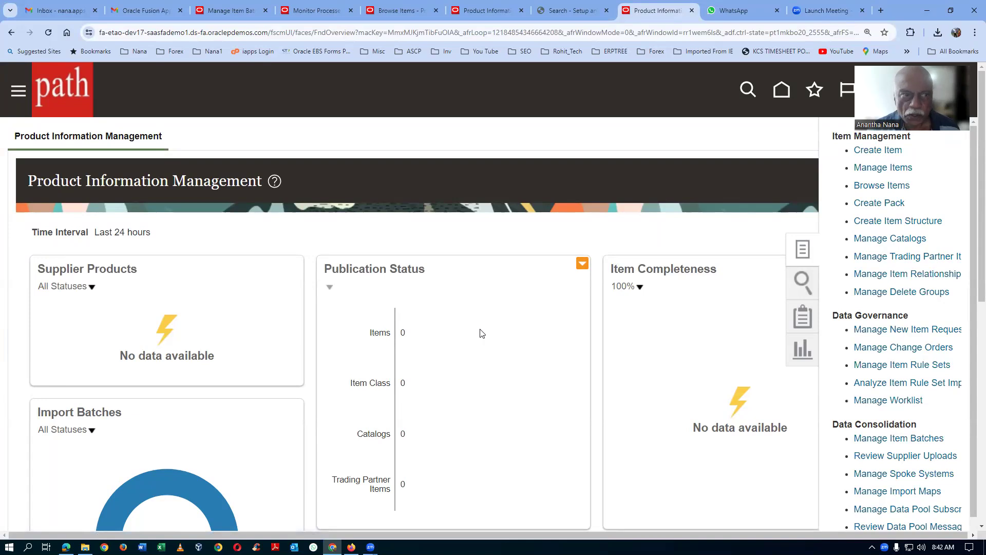
{"action": "left_click", "coordinate": [462, 419]}
{"action": "type", "text": "d01_1090"}
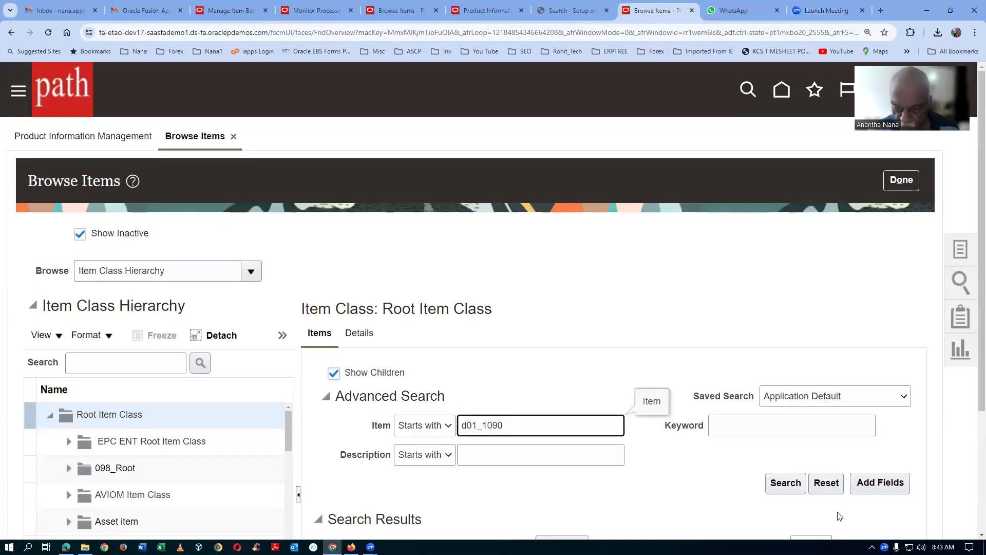
{"action": "left_click", "coordinate": [785, 483]}
{"action": "scroll", "coordinate": [579, 337], "scroll_direction": "down", "scroll_amount": 3}
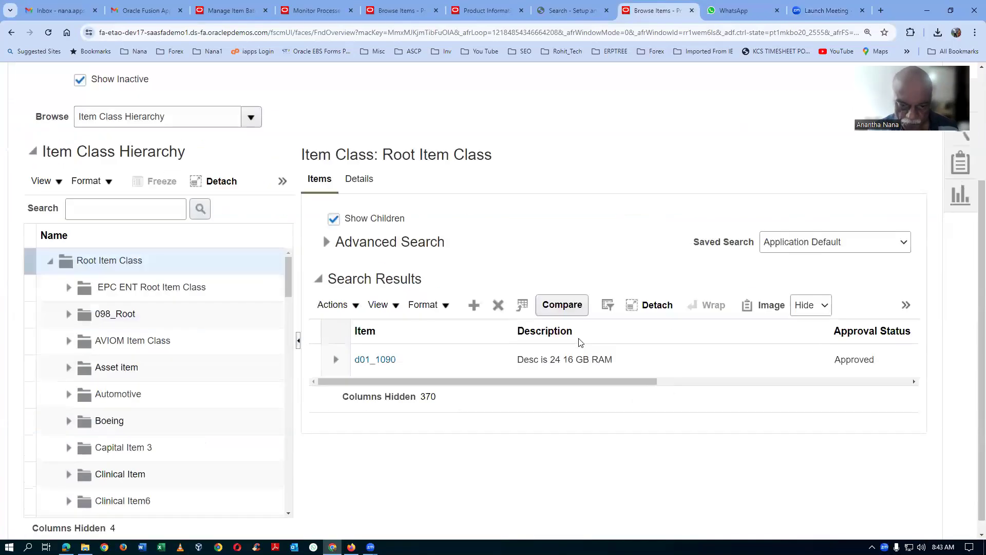
{"action": "left_click", "coordinate": [377, 361]}
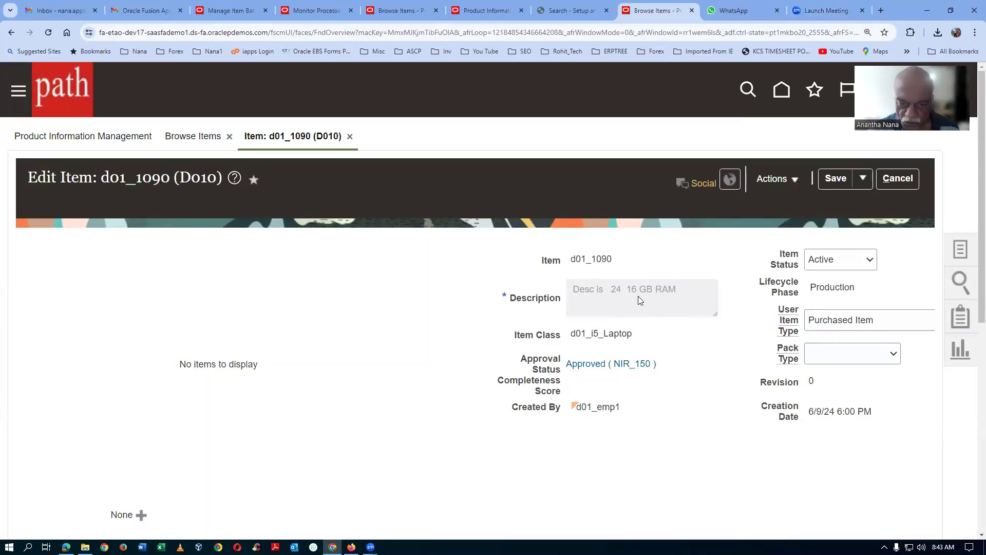
Step: Examine the display, colour and RAM size attributes on item d01_1090's d01_Laptop_i5_Specs_Page specifications
{"action": "scroll", "coordinate": [422, 334], "scroll_direction": "down", "scroll_amount": 7}
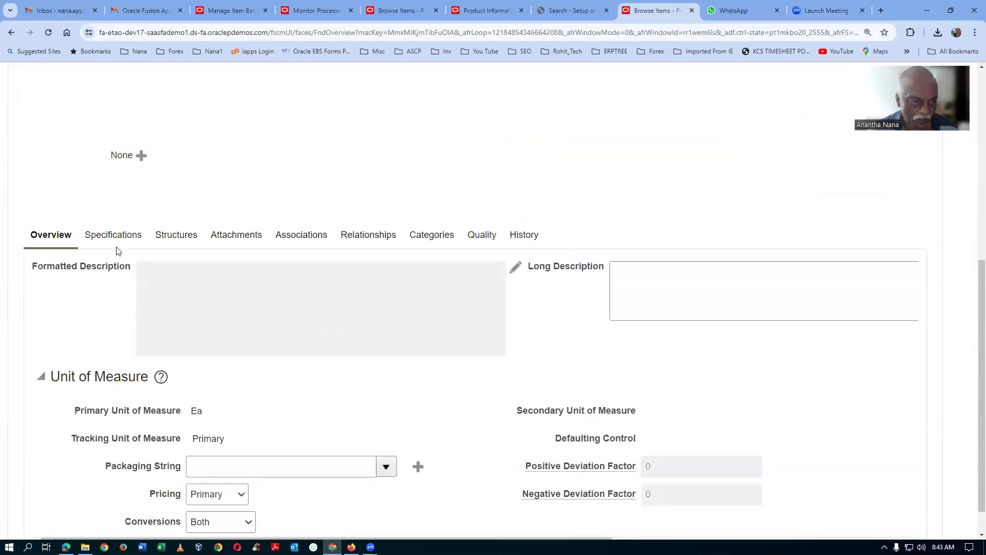
{"action": "left_click", "coordinate": [117, 238]}
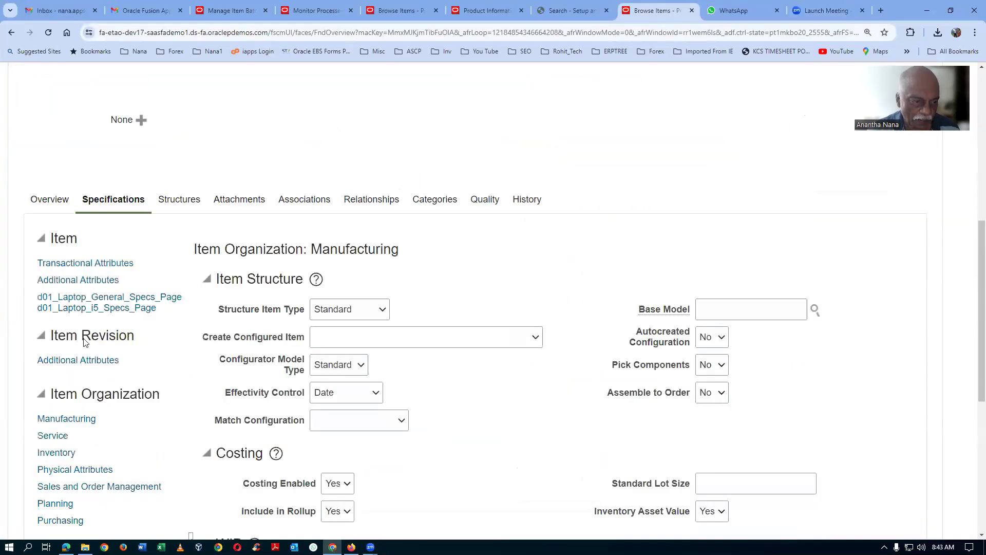
{"action": "left_click", "coordinate": [97, 308]}
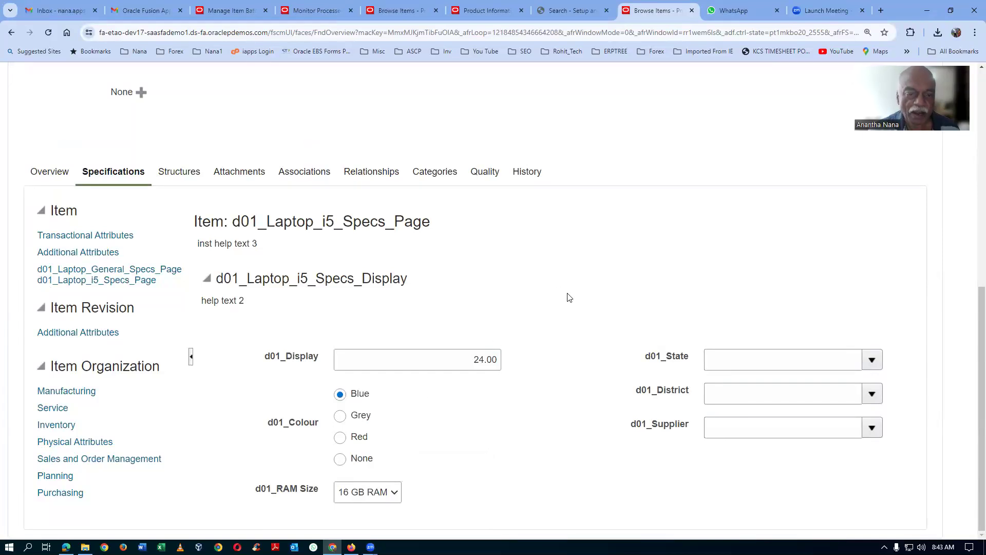
{"action": "scroll", "coordinate": [569, 298], "scroll_direction": "up", "scroll_amount": 7}
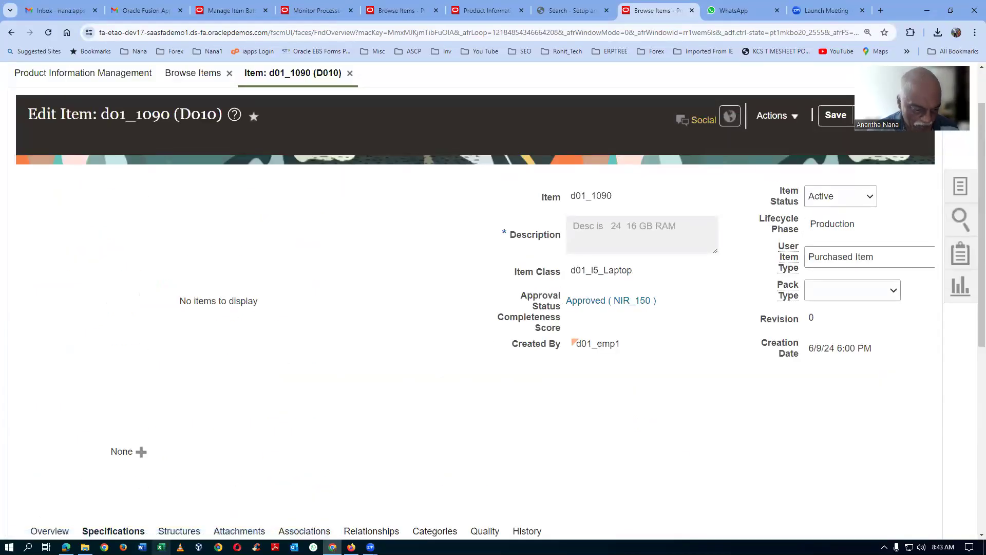
Step: Switch to Excel, create a blank workbook, enter the header "Transaction type" in A1, and widen column A to about 17.57
{"action": "left_click", "coordinate": [161, 547]}
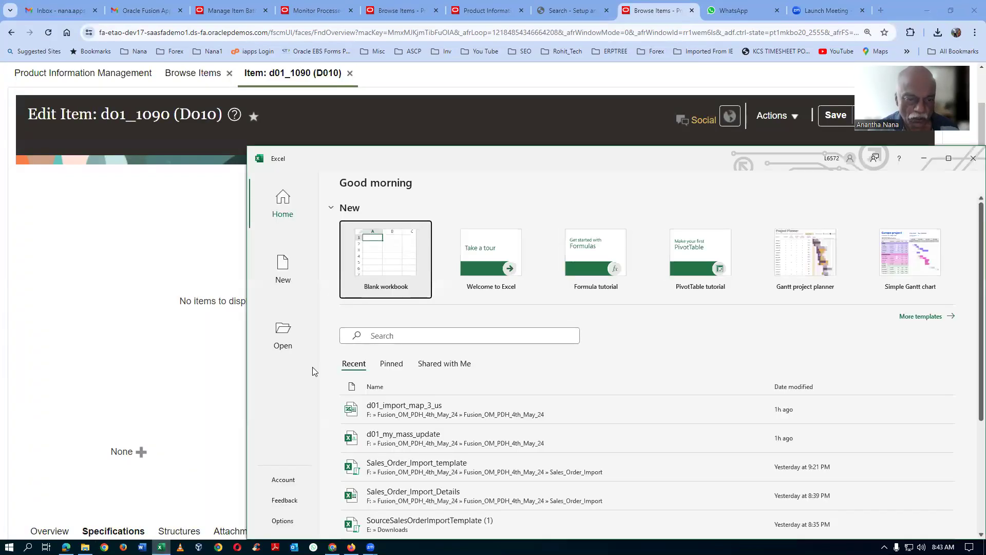
{"action": "left_click", "coordinate": [415, 258]}
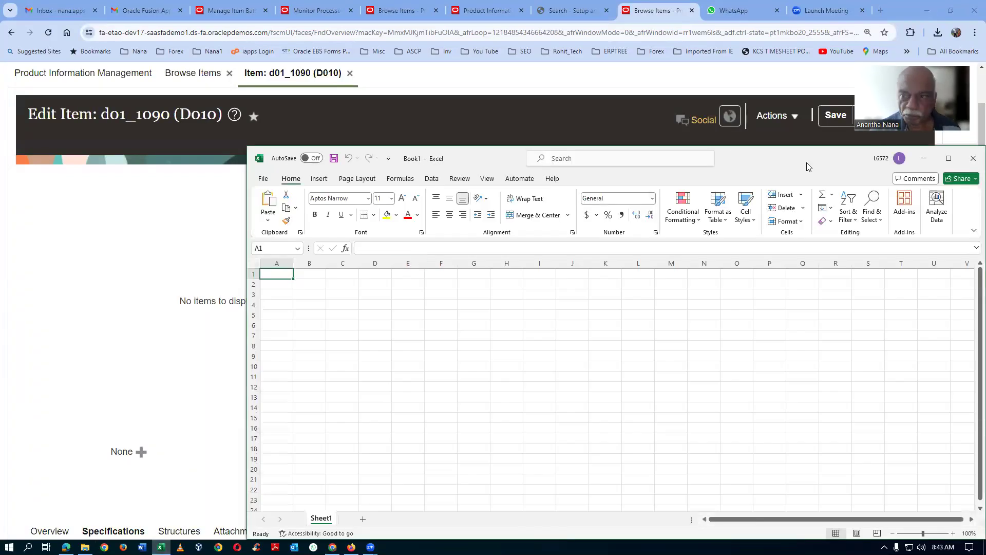
{"action": "left_click", "coordinate": [948, 158]}
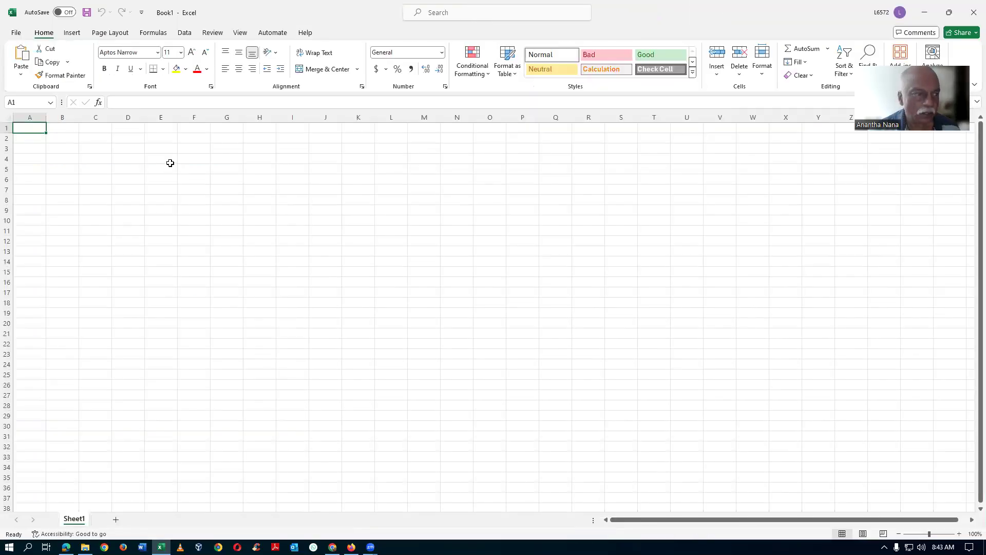
{"action": "type", "text": "Transaction type"}
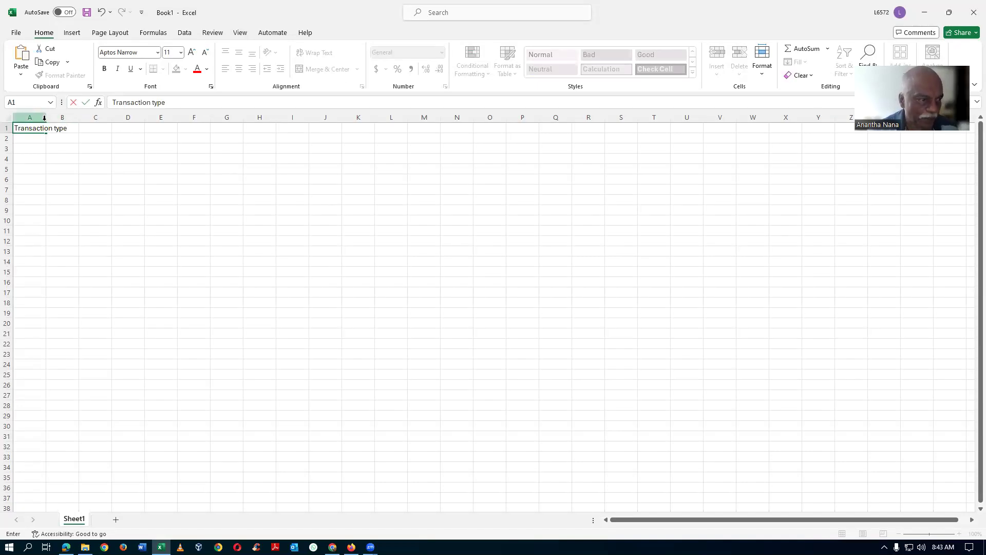
{"action": "left_click", "coordinate": [41, 157]}
{"action": "left_click_drag", "start_coordinate": [47, 117], "coordinate": [81, 116]}
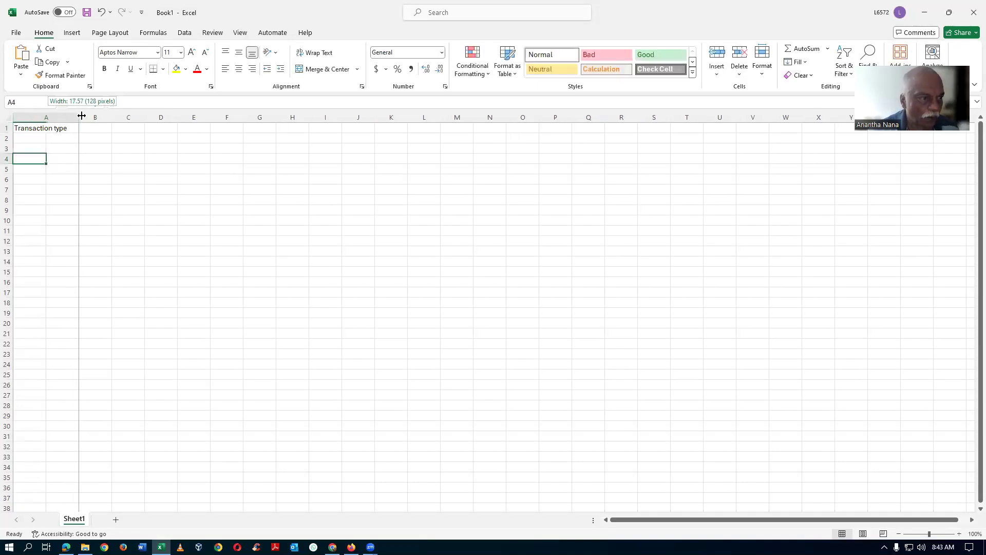
Step: Widen columns B and C and enter headers made of the trainer's name plus "org" in B1 and "item" in C1
{"action": "left_click", "coordinate": [98, 128]}
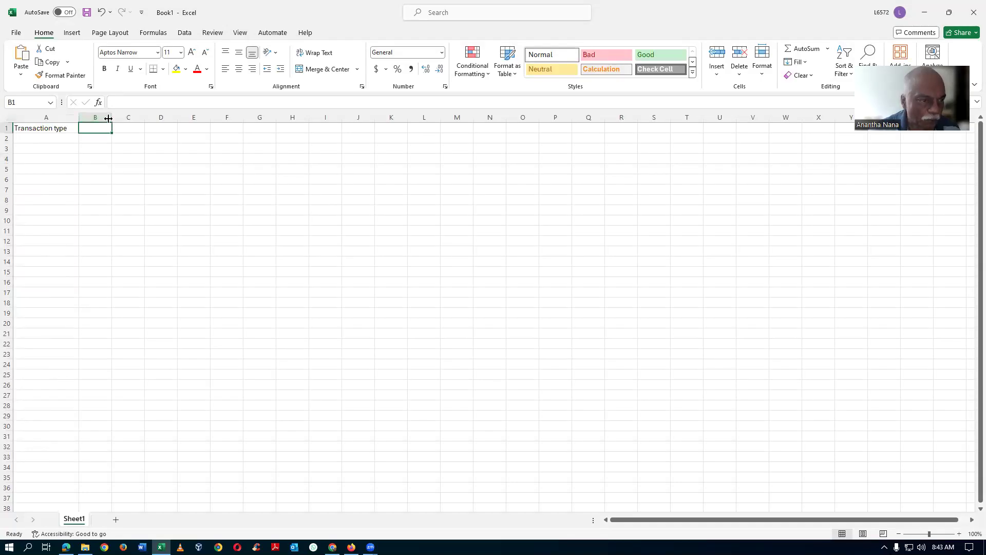
{"action": "left_click_drag", "start_coordinate": [109, 118], "coordinate": [179, 118]}
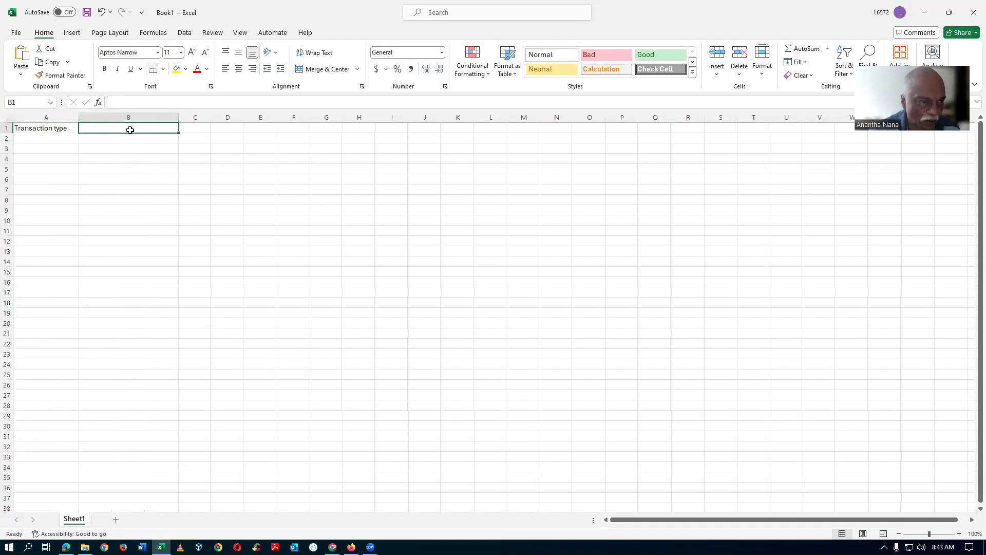
{"action": "type", "text": "Nana org"}
{"action": "key", "text": "Tab"}
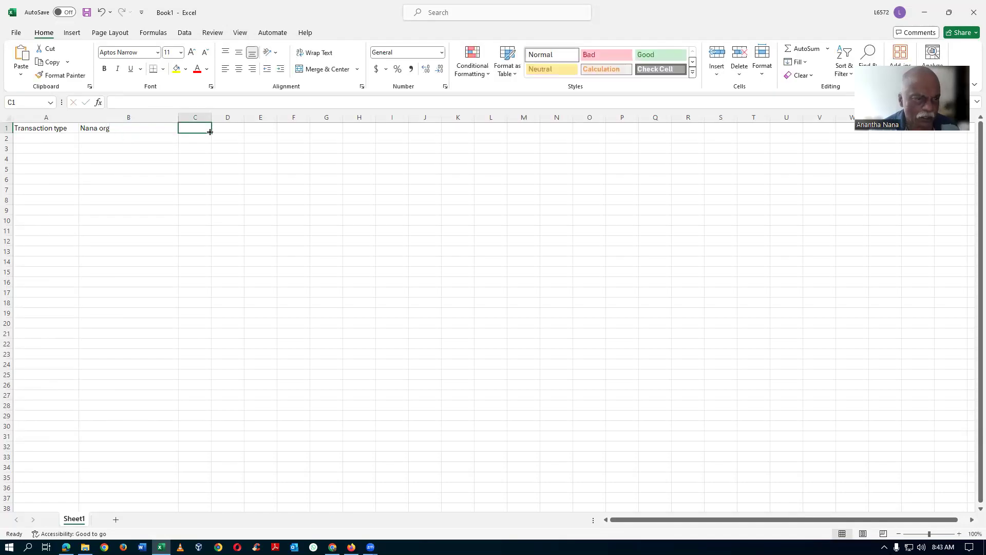
{"action": "left_click_drag", "start_coordinate": [211, 117], "coordinate": [274, 115]}
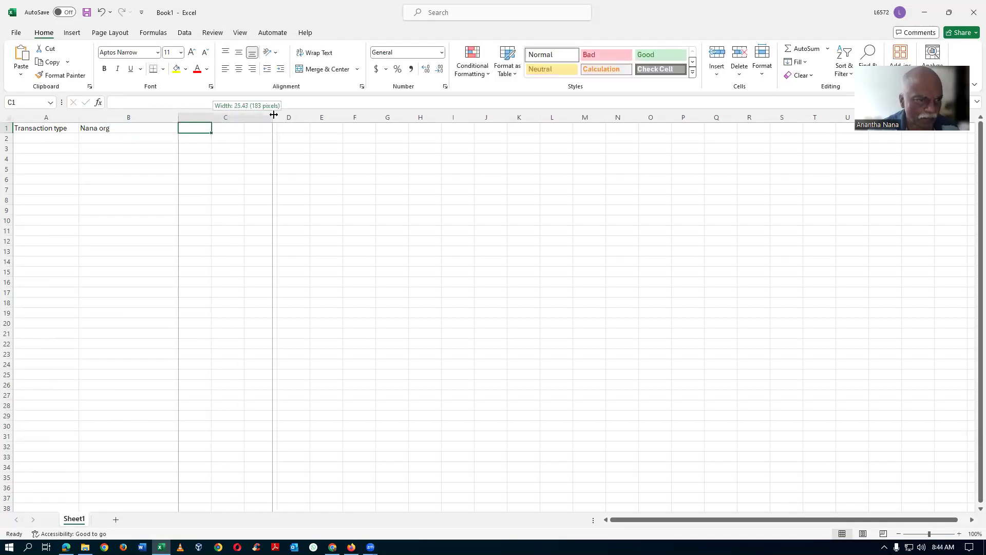
{"action": "type", "text": "Nana item"}
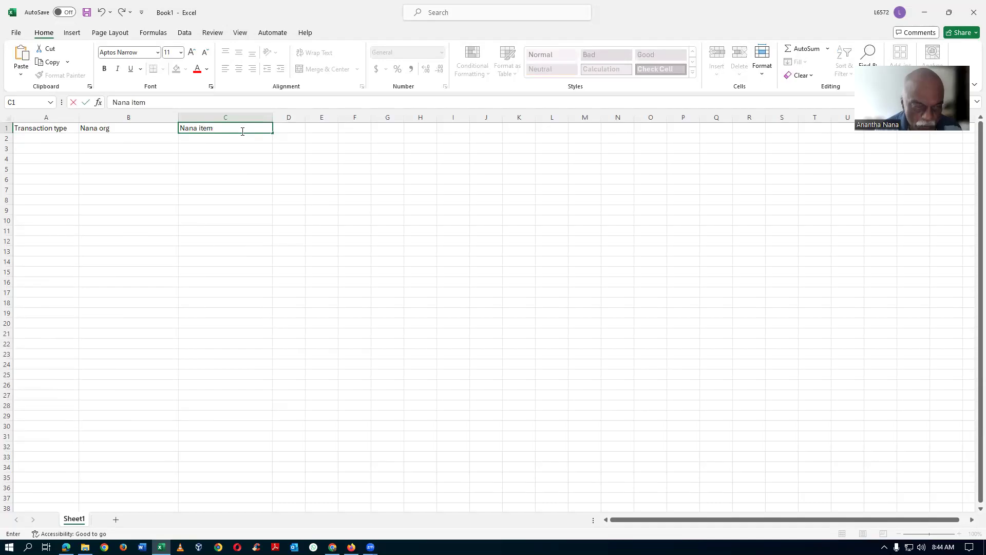
{"action": "key", "text": "Tab"}
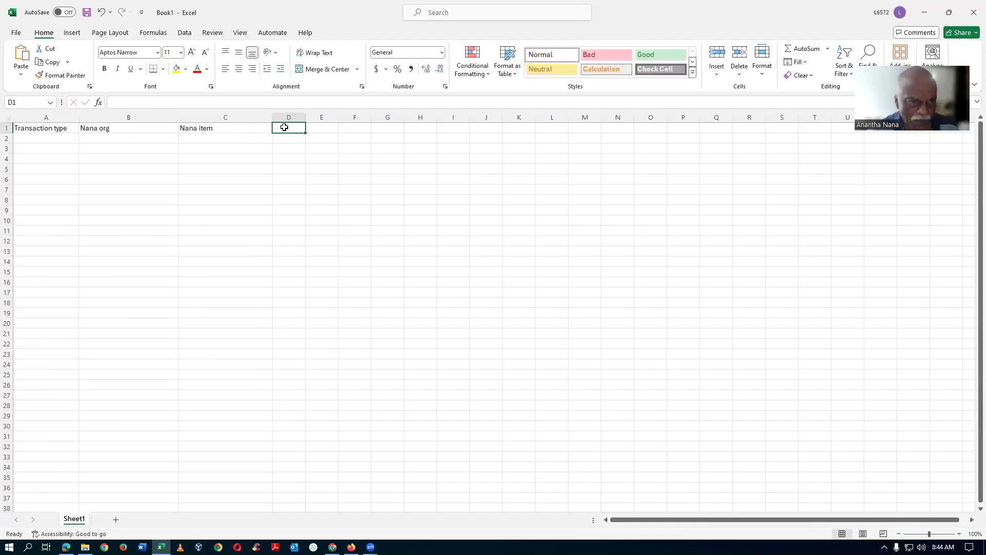
Step: Widen columns D and E, entering the trainer's name plus "display" in D1 and its possessive plus "RAM" in E1
{"action": "left_click_drag", "start_coordinate": [306, 114], "coordinate": [417, 114]}
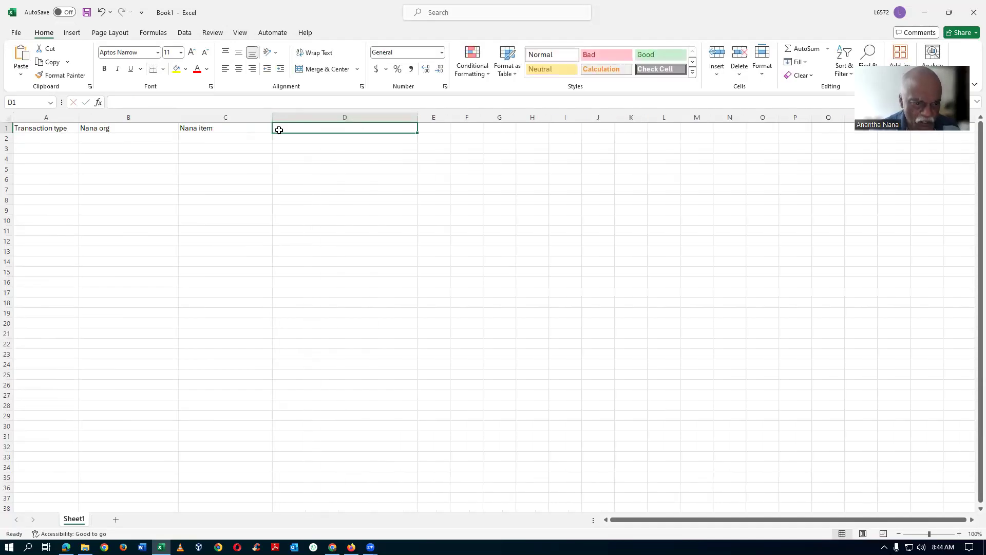
{"action": "type", "text": "Nana"}
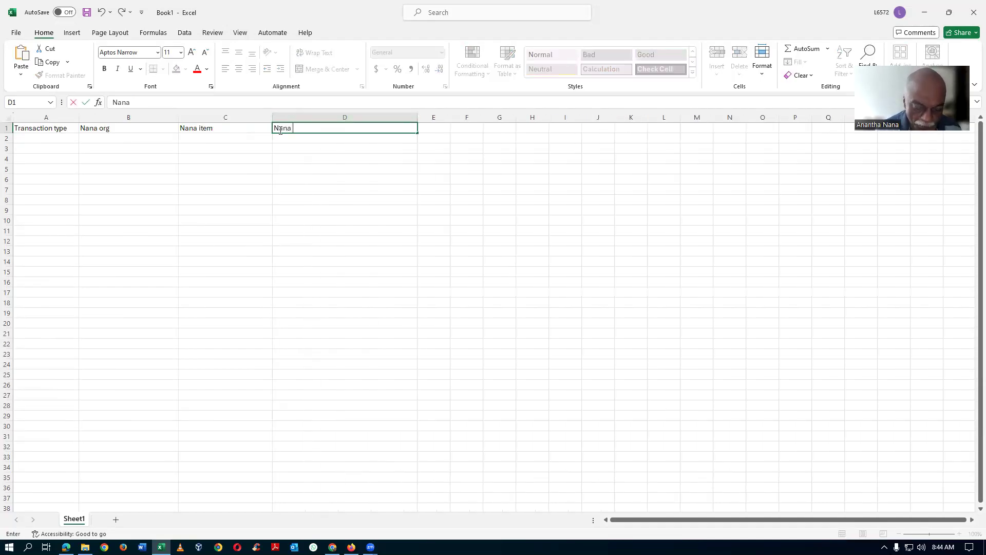
{"action": "type", "text": " display"}
{"action": "key", "text": "Tab"}
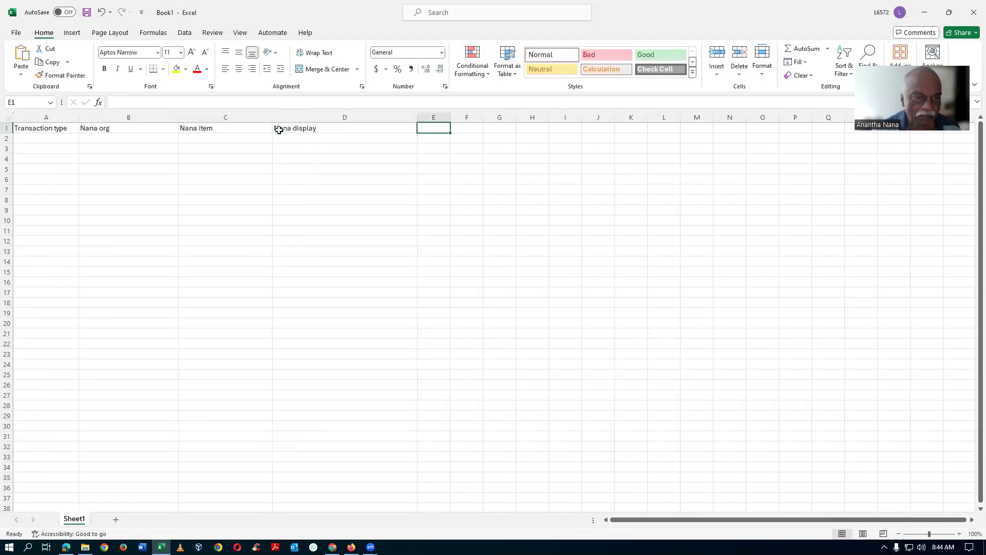
{"action": "left_click_drag", "start_coordinate": [449, 118], "coordinate": [516, 118]}
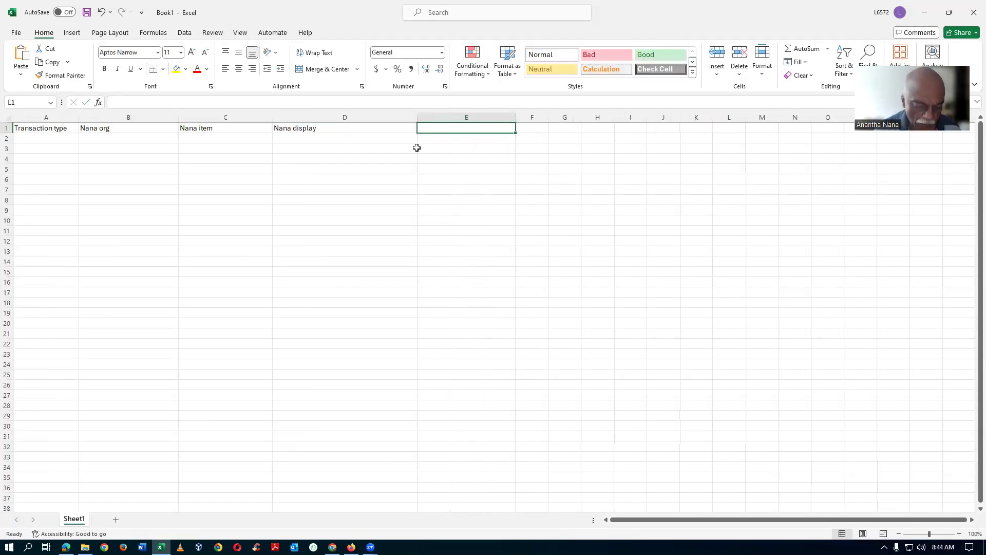
{"action": "type", "text": "Nana's"}
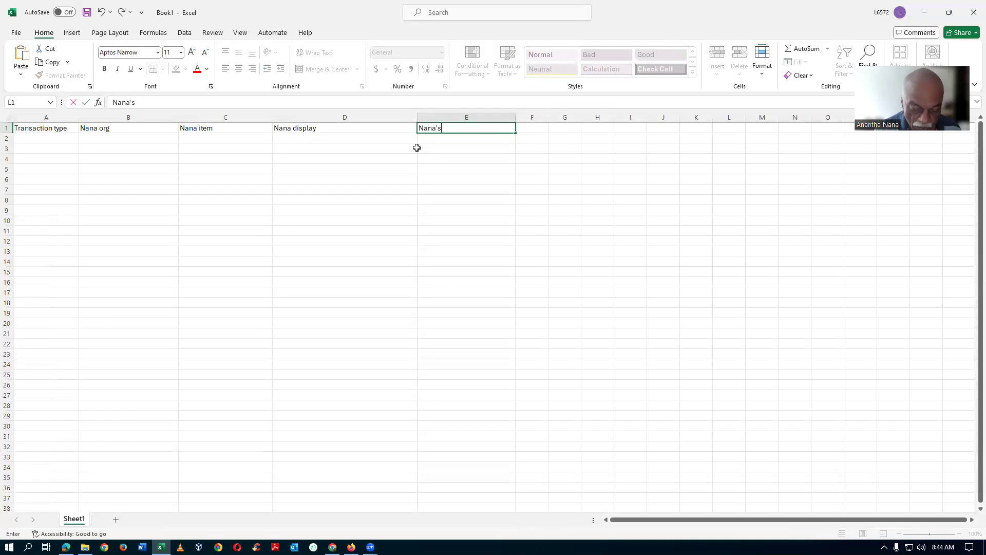
{"action": "type", "text": " RAM"}
{"action": "key", "text": "Tab"}
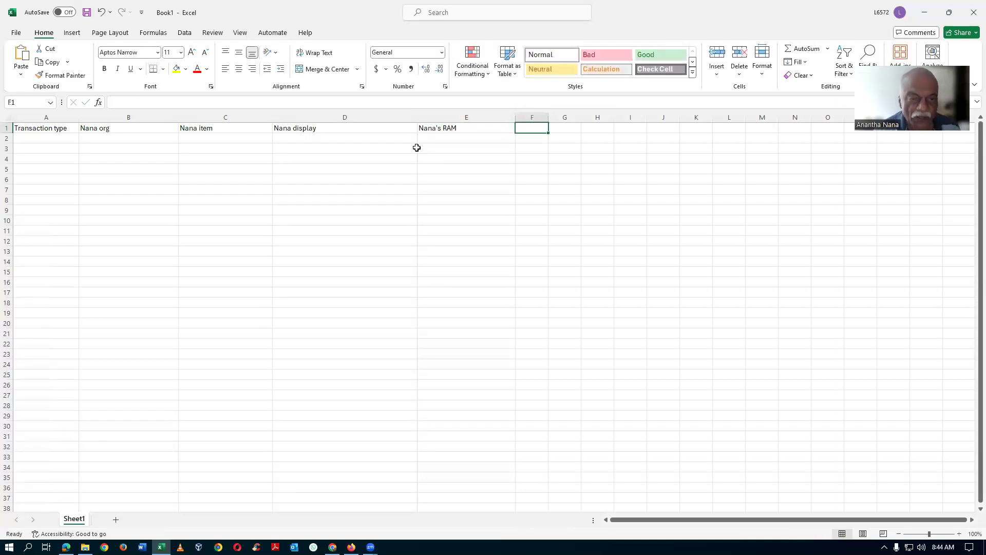
Step: Widen column F, check the item's d01_Colour attribute, and enter the trainer's name in possessive form plus "Colour" in F1
{"action": "left_click_drag", "start_coordinate": [547, 117], "coordinate": [690, 117]}
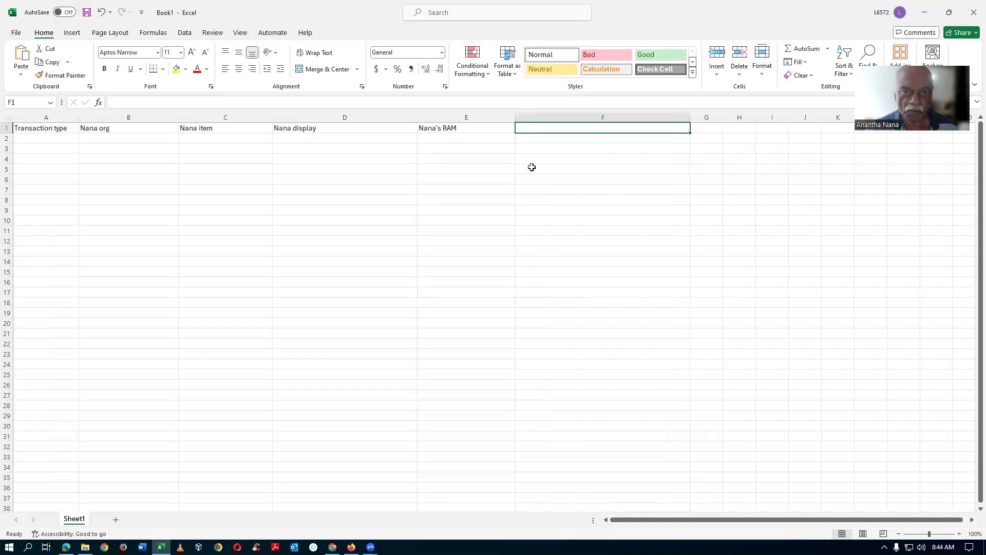
{"action": "key", "text": "alt+Tab"}
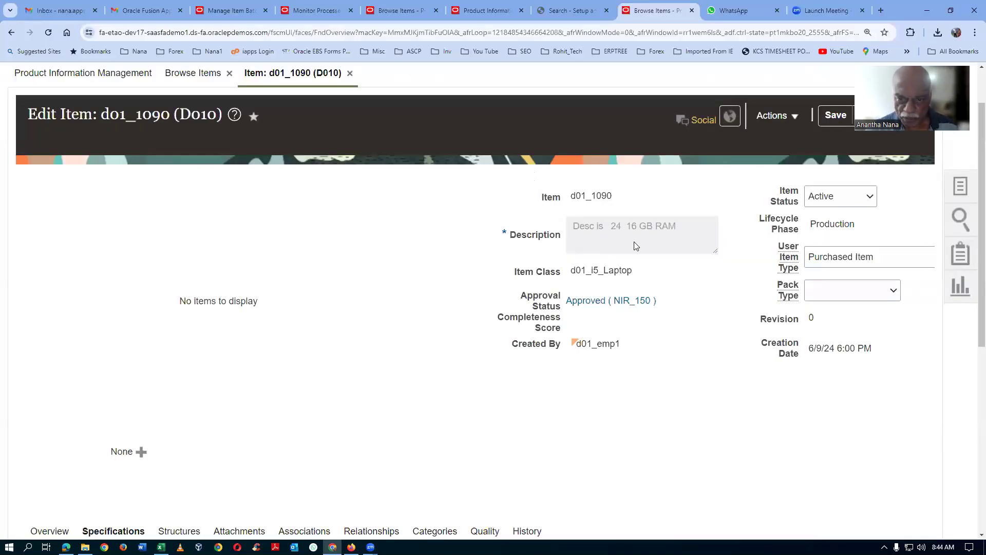
{"action": "scroll", "coordinate": [226, 344], "scroll_direction": "down", "scroll_amount": 7}
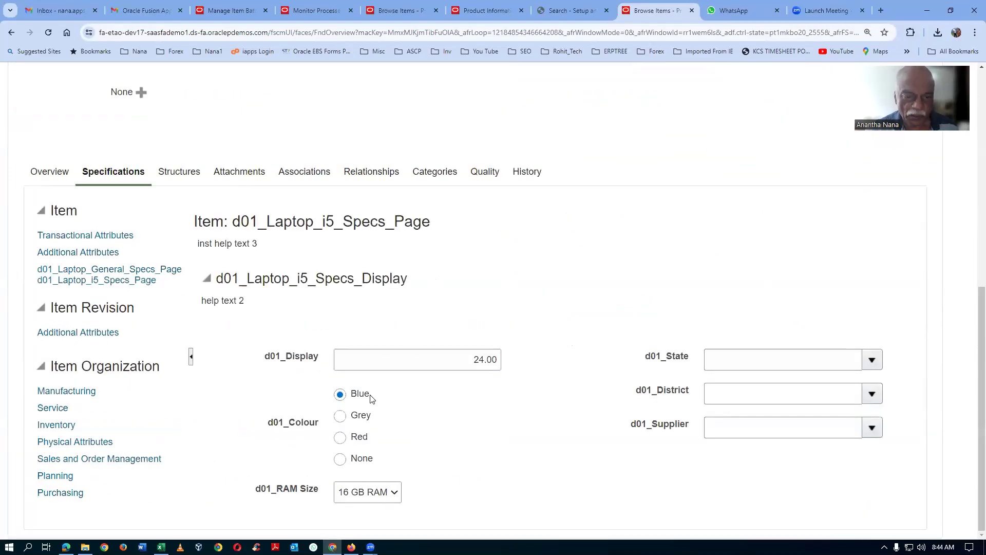
{"action": "key", "text": "alt+Tab"}
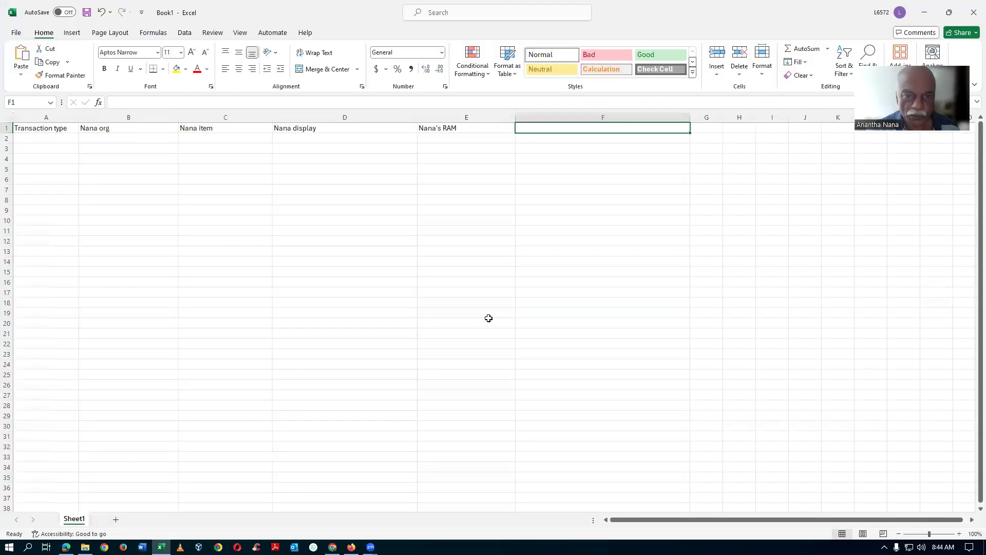
{"action": "type", "text": "Nana"}
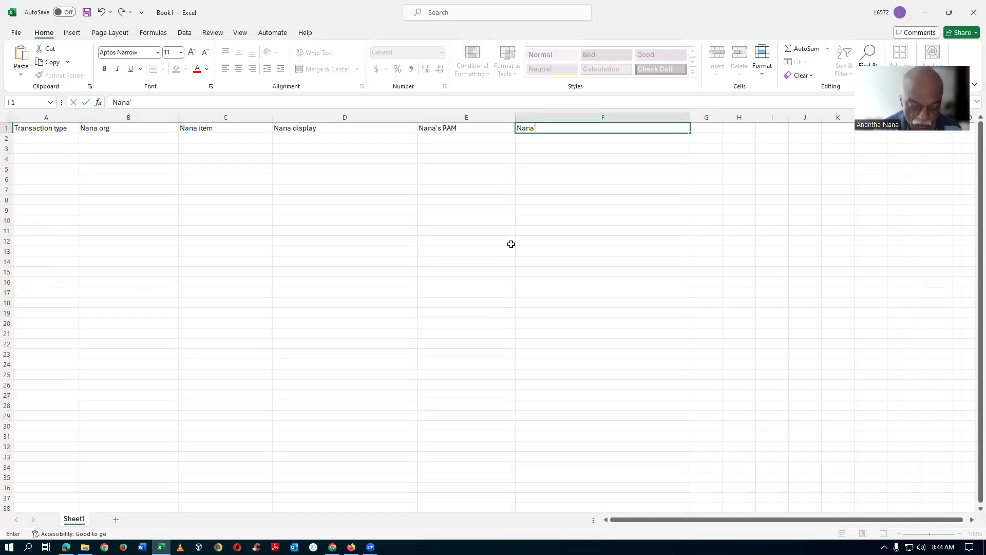
{"action": "type", "text": "'s Coplour"}
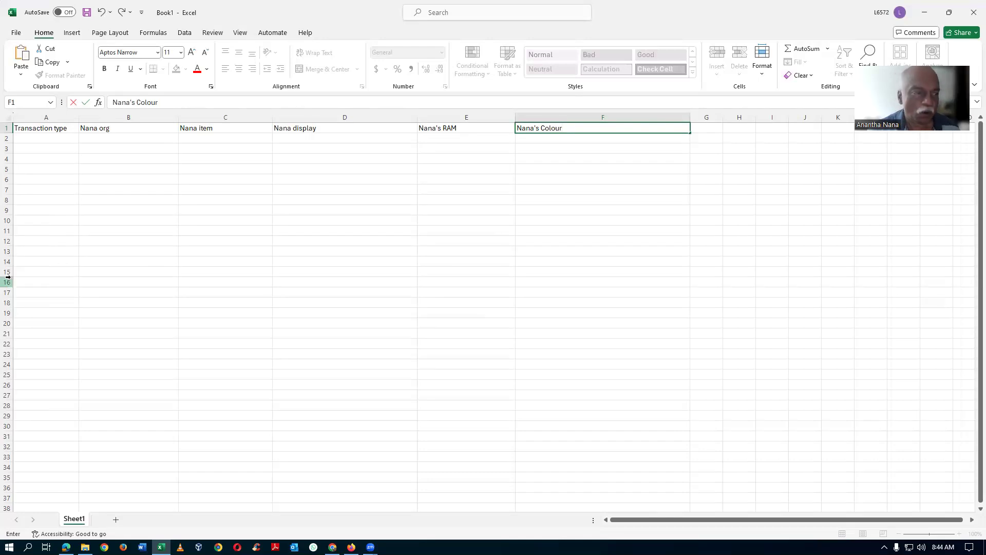
Step: Start saving the workbook under a new name in the inner Fusion_OM_PDH_4th_May_24 folder on drive F
{"action": "left_click", "coordinate": [16, 32]}
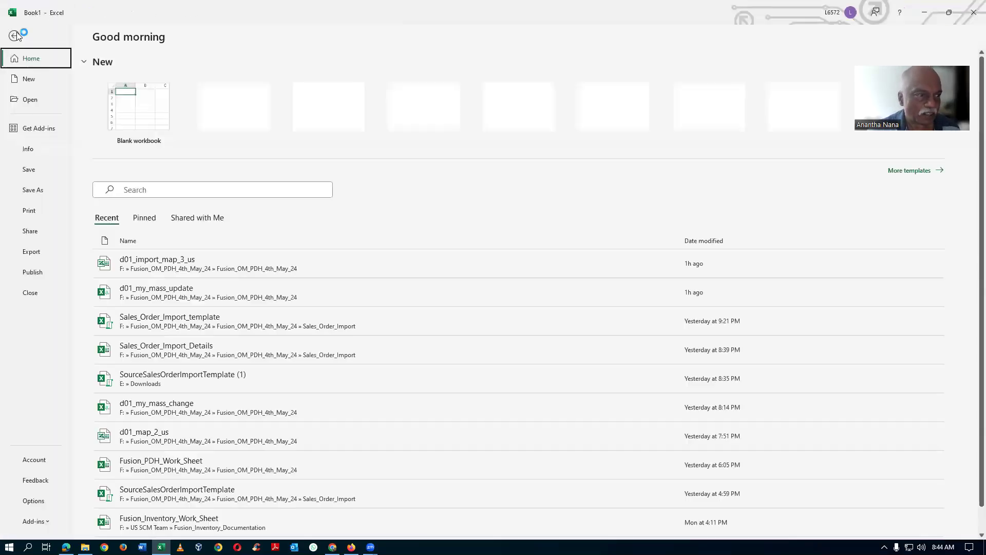
{"action": "left_click", "coordinate": [21, 193]}
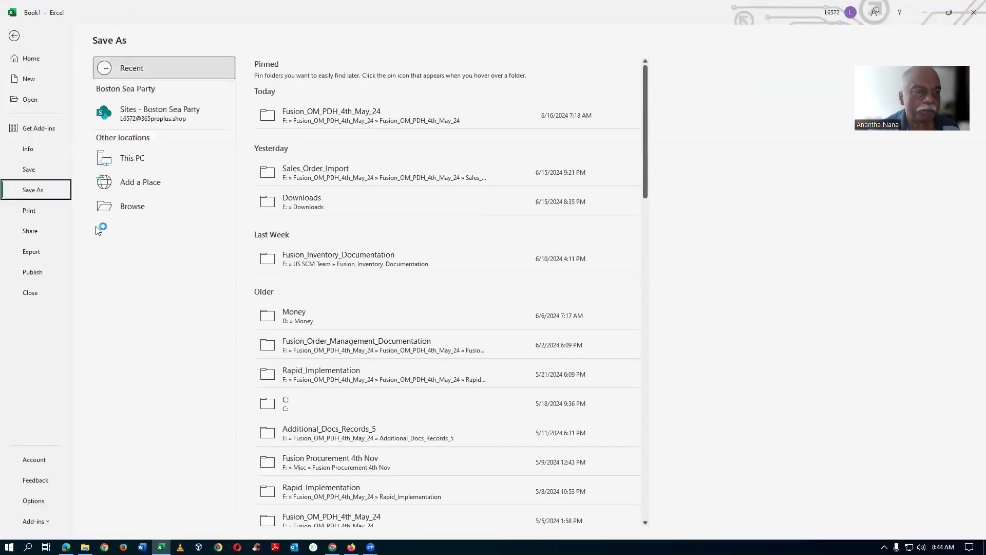
{"action": "left_click", "coordinate": [146, 162]}
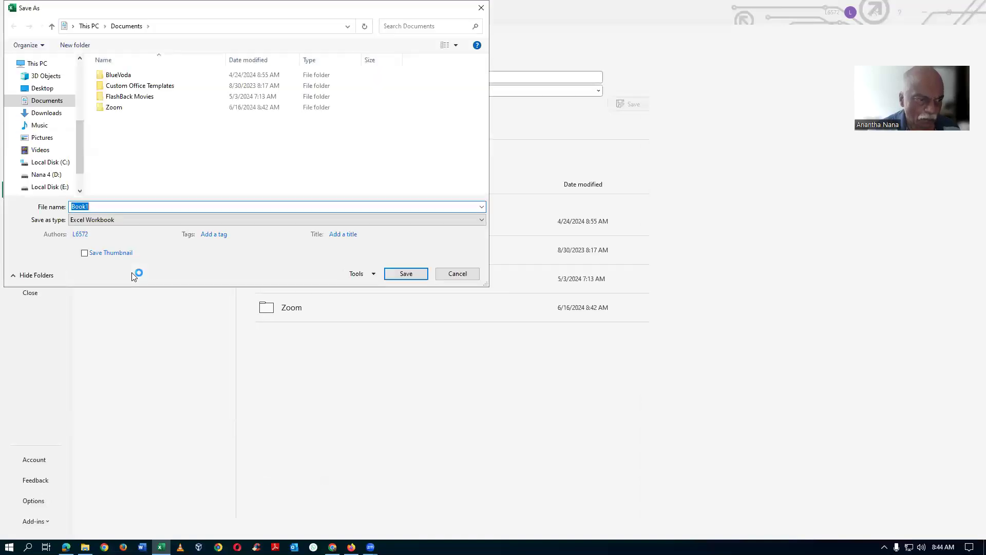
{"action": "scroll", "coordinate": [51, 175], "scroll_direction": "down", "scroll_amount": 3}
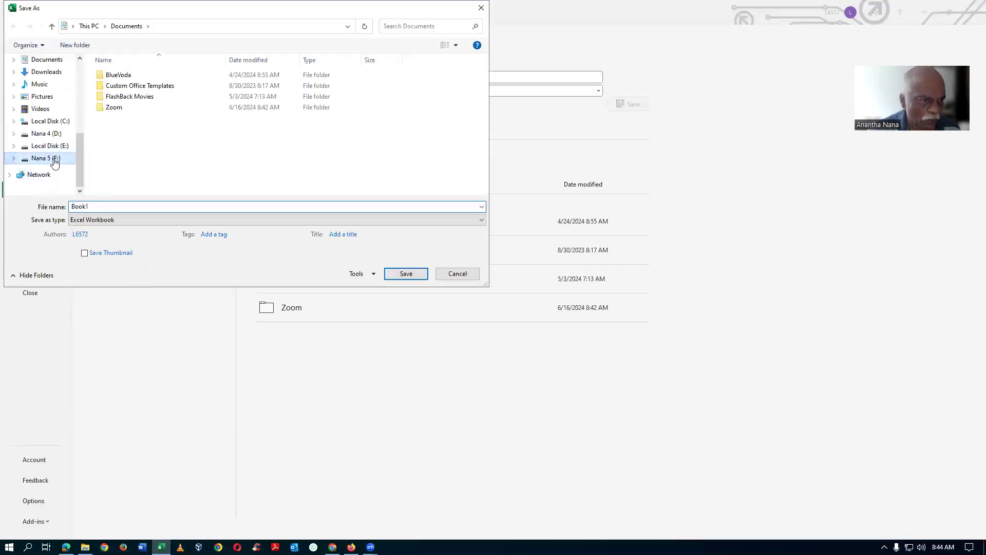
{"action": "left_click", "coordinate": [46, 159]}
{"action": "left_click", "coordinate": [190, 78]}
{"action": "double_click", "coordinate": [190, 81]}
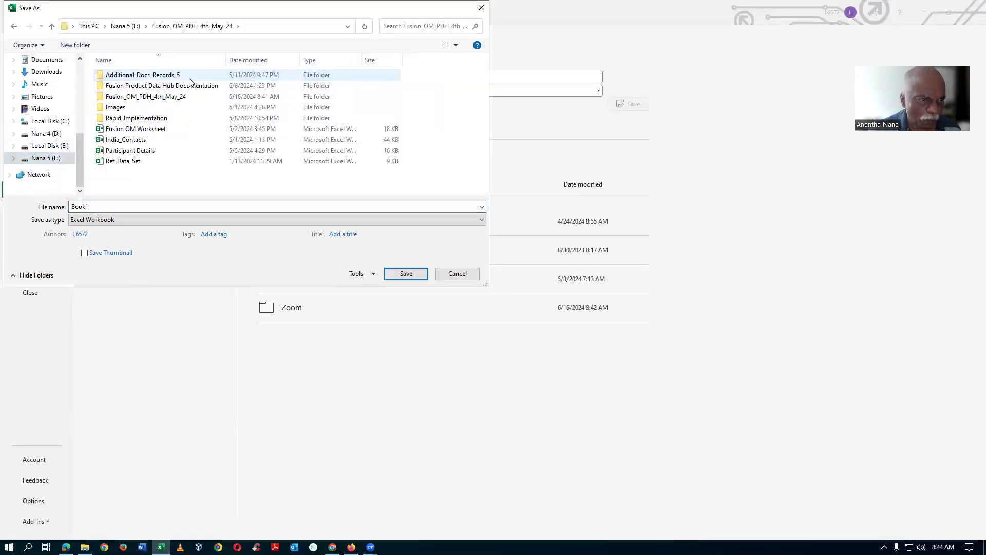
{"action": "double_click", "coordinate": [191, 96]}
Step: Name the file d01_my_mass_update_7 and save it in CSV UTF-8 (Comma delimited) format
{"action": "double_click", "coordinate": [104, 209]}
{"action": "type", "text": "d01_my_mass_update_7"}
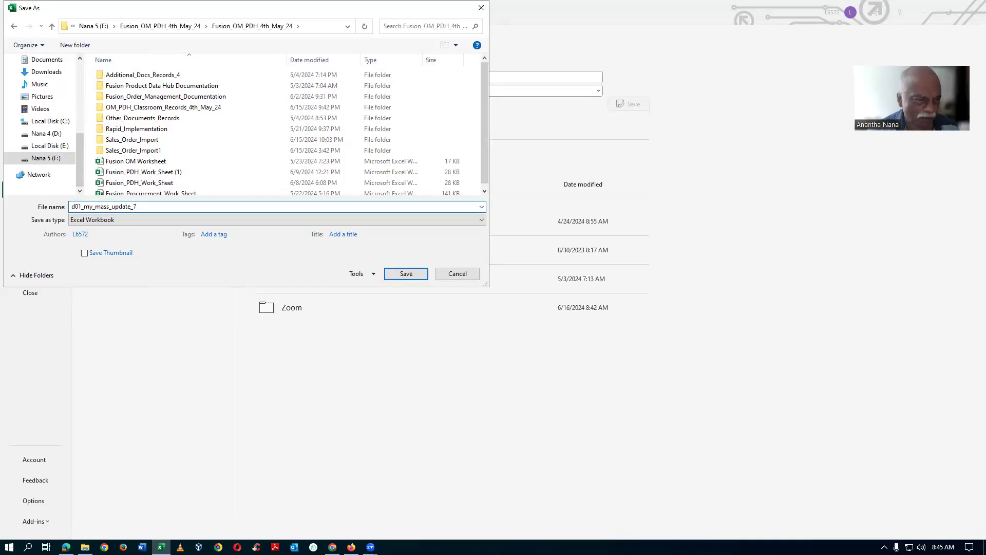
{"action": "left_click", "coordinate": [107, 220]}
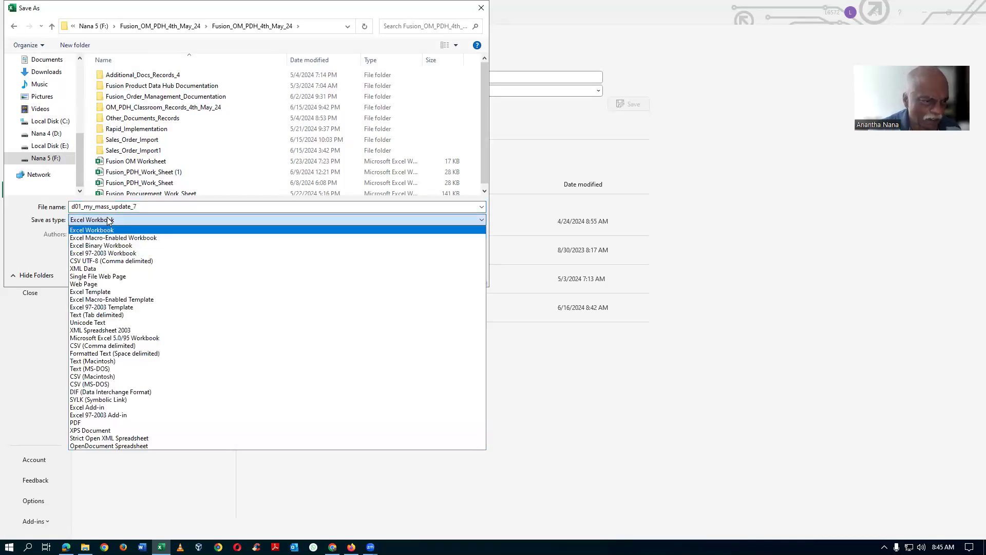
{"action": "left_click", "coordinate": [105, 262]}
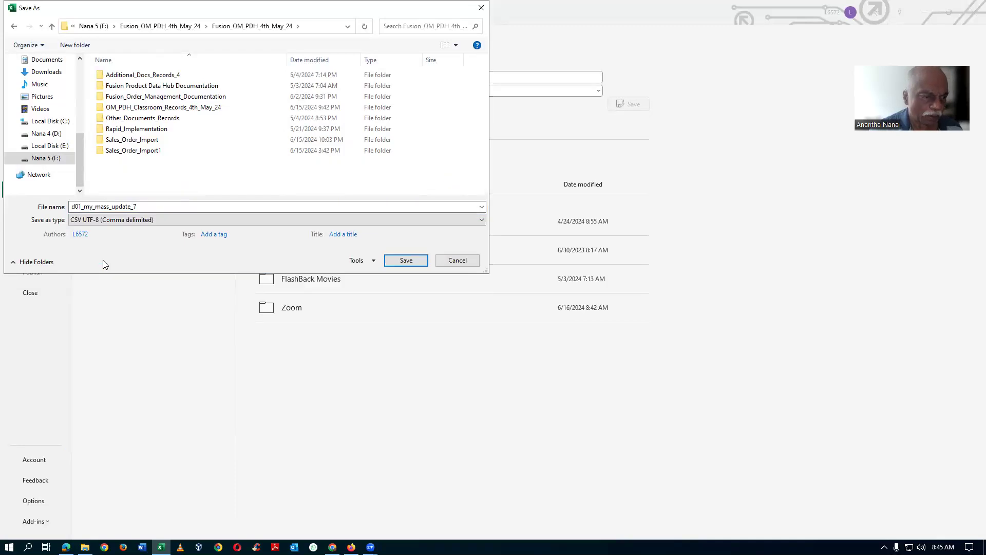
{"action": "left_click", "coordinate": [399, 260]}
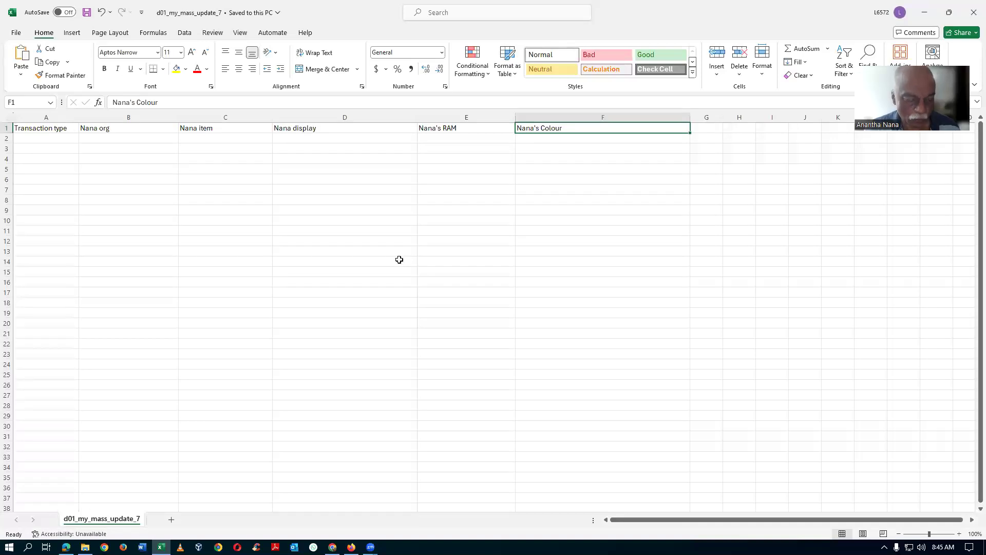
Step: Switch to the Oracle Fusion browser session and close the Manage Item Batches and Manage Import Maps pages
{"action": "key", "text": "alt+Tab"}
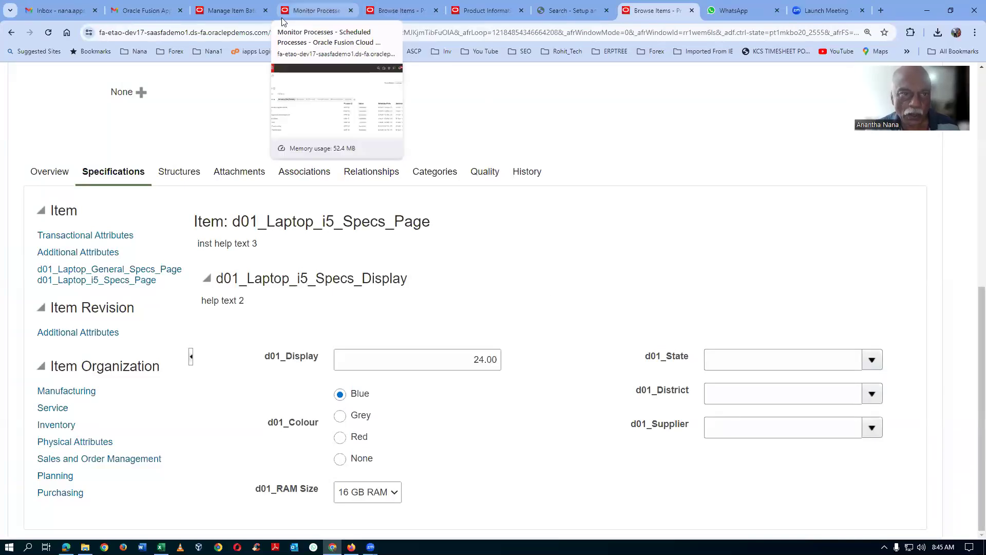
{"action": "left_click", "coordinate": [231, 10]}
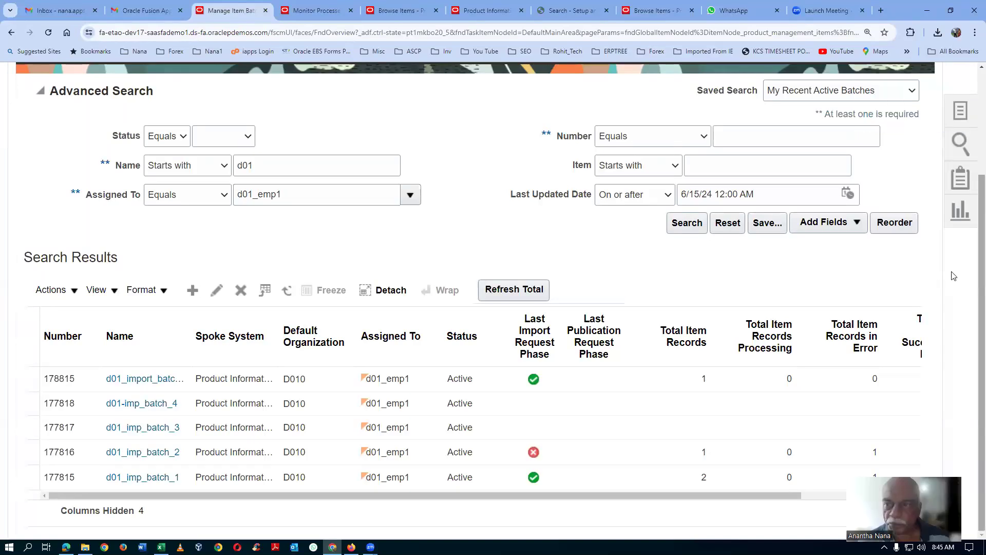
{"action": "scroll", "coordinate": [972, 160], "scroll_direction": "up", "scroll_amount": 3}
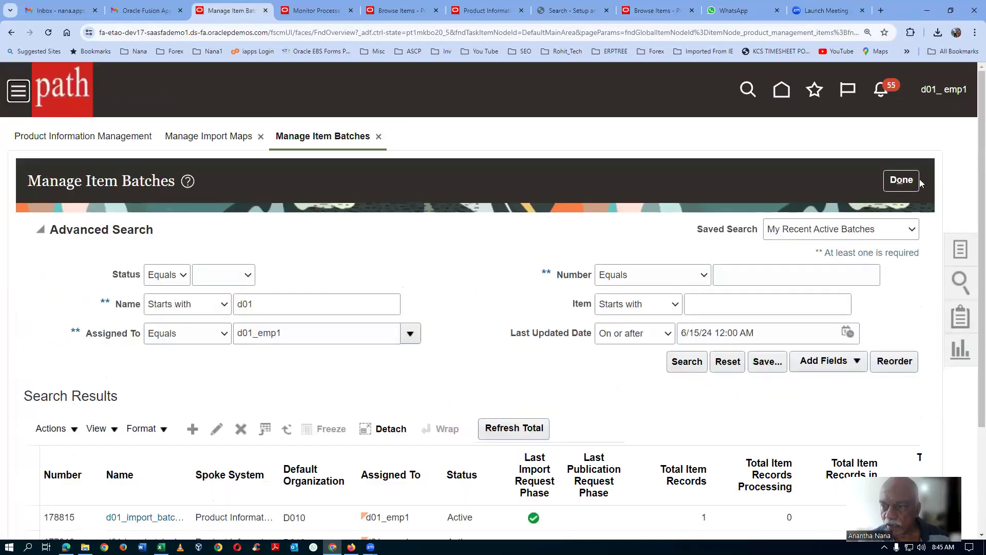
{"action": "left_click", "coordinate": [901, 180]}
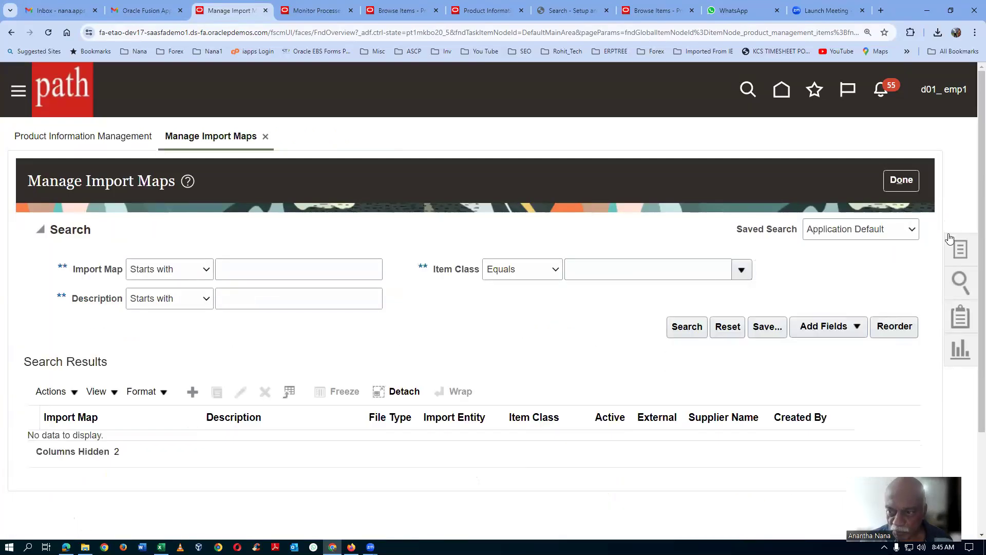
{"action": "left_click", "coordinate": [900, 180]}
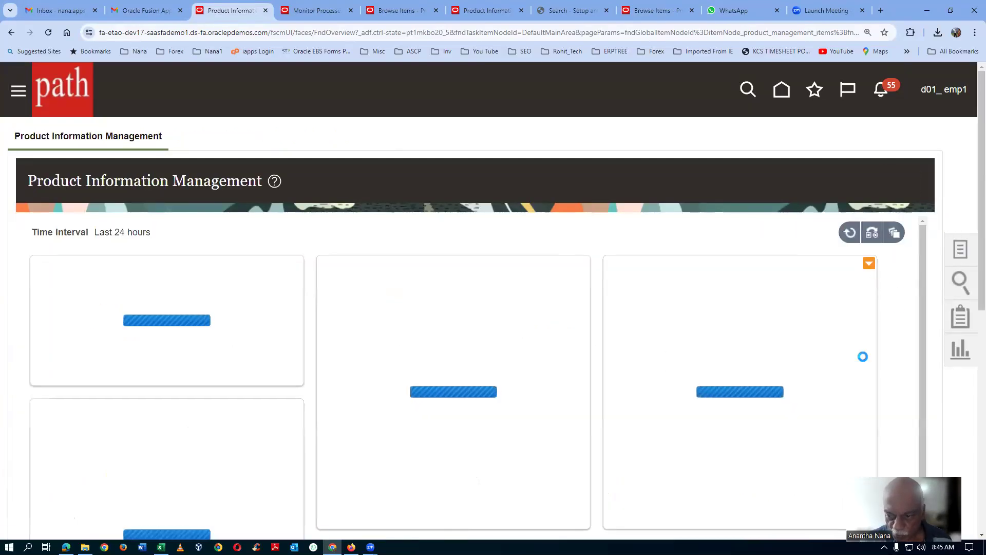
Step: Open Manage Import Maps from the Data Consolidation tasks and start creating a new import map
{"action": "scroll", "coordinate": [863, 356], "scroll_direction": "down", "scroll_amount": 1}
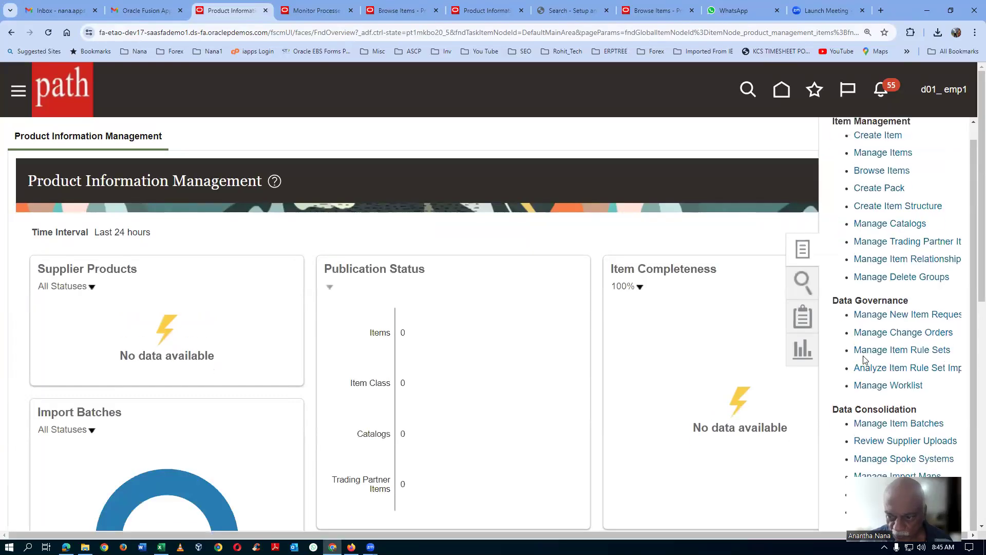
{"action": "scroll", "coordinate": [862, 386], "scroll_direction": "down", "scroll_amount": 2}
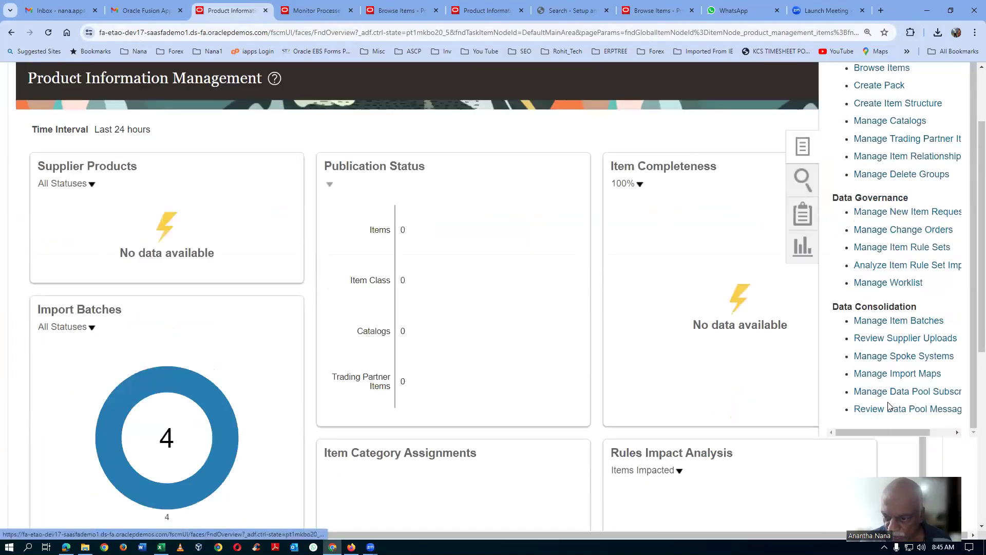
{"action": "left_click", "coordinate": [899, 374]}
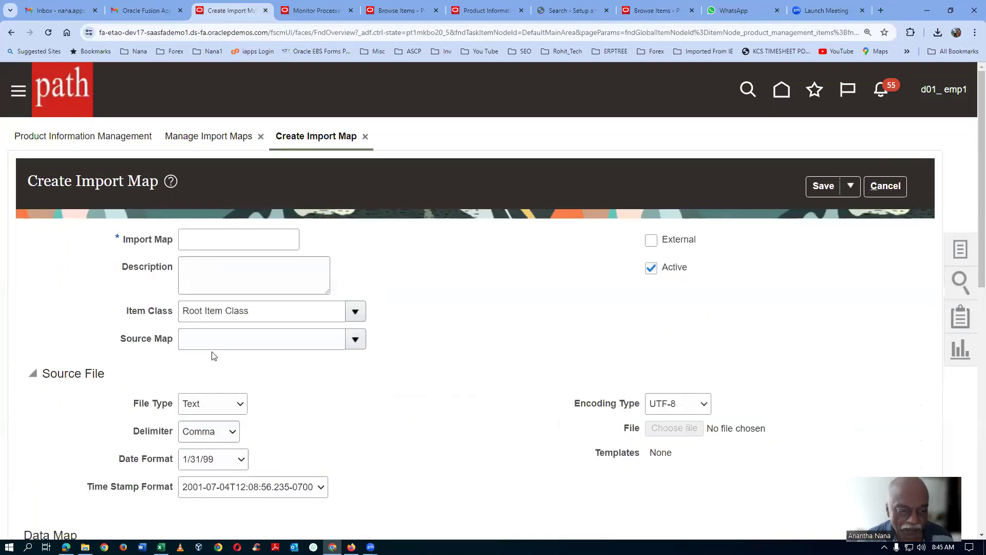
Step: Enter d01_import_map_7 as the import map's name and description, and set its item class to d01_i5_Laptop
{"action": "left_click", "coordinate": [219, 243]}
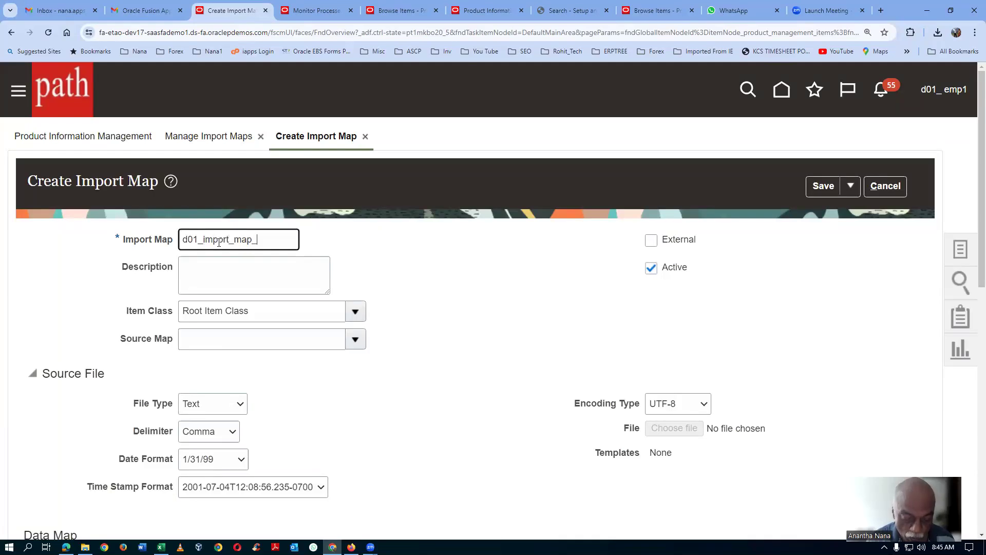
{"action": "left_click_drag", "start_coordinate": [276, 239], "coordinate": [23, 259]}
{"action": "key", "text": "ctrl+c"}
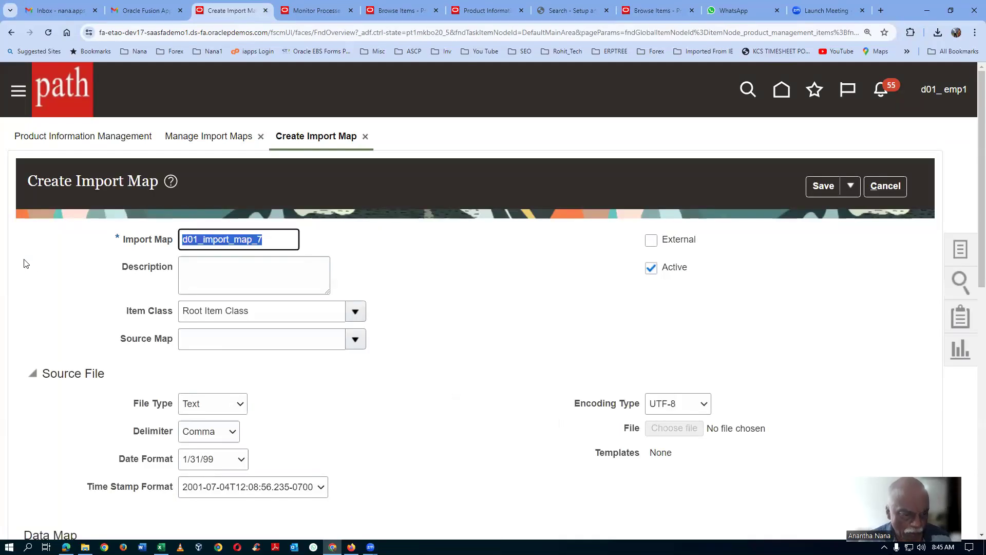
{"action": "left_click", "coordinate": [200, 267]}
{"action": "key", "text": "ctrl+v"}
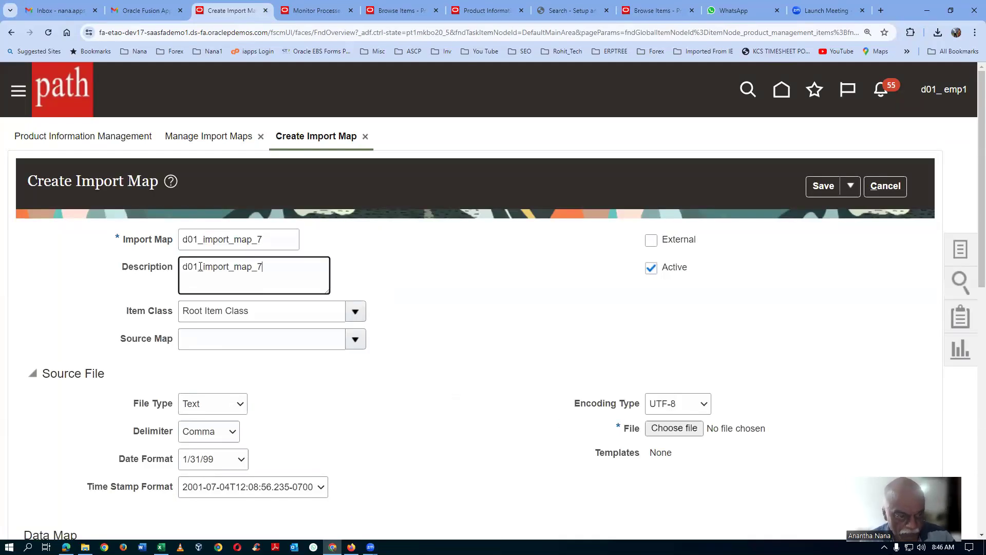
{"action": "triple_click", "coordinate": [277, 313]}
{"action": "type", "text": "d01"}
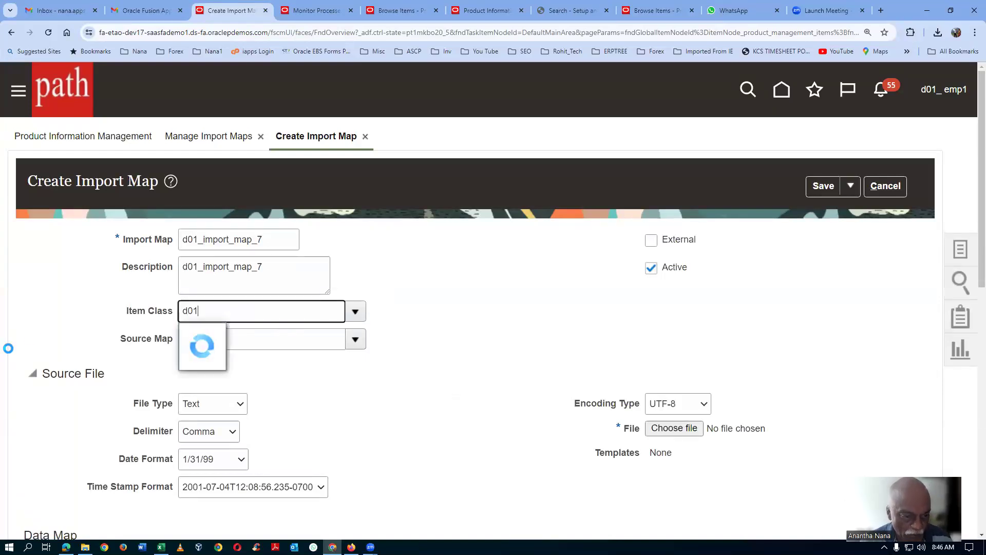
{"action": "left_click", "coordinate": [229, 361]}
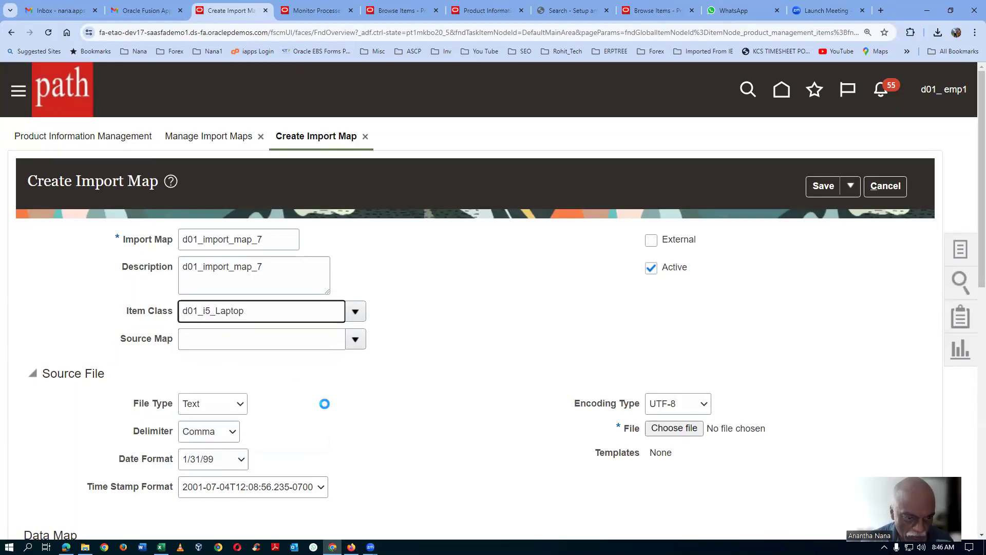
Step: Upload d01_my_mass_update_7.csv as the import map's source file
{"action": "scroll", "coordinate": [448, 364], "scroll_direction": "down", "scroll_amount": 3}
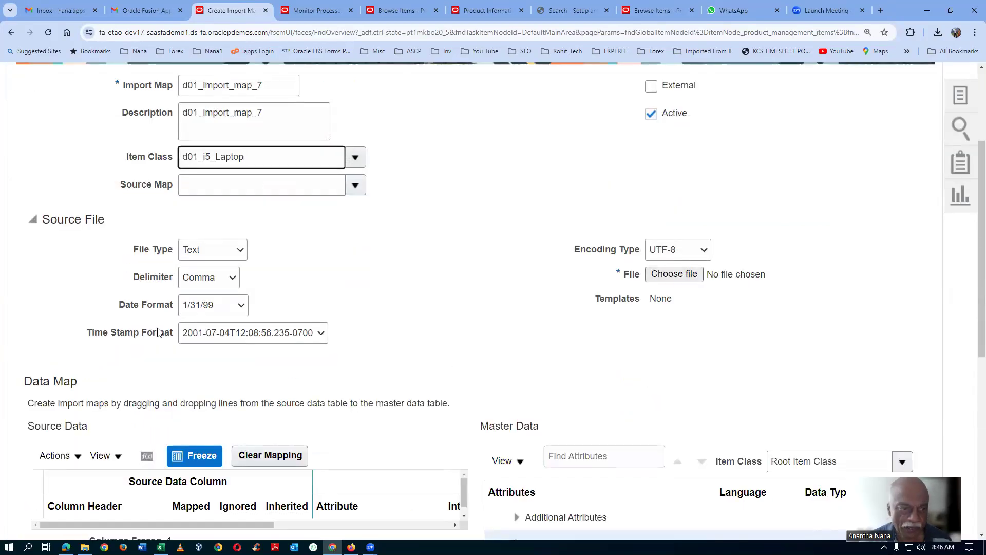
{"action": "scroll", "coordinate": [261, 290], "scroll_direction": "down", "scroll_amount": 3}
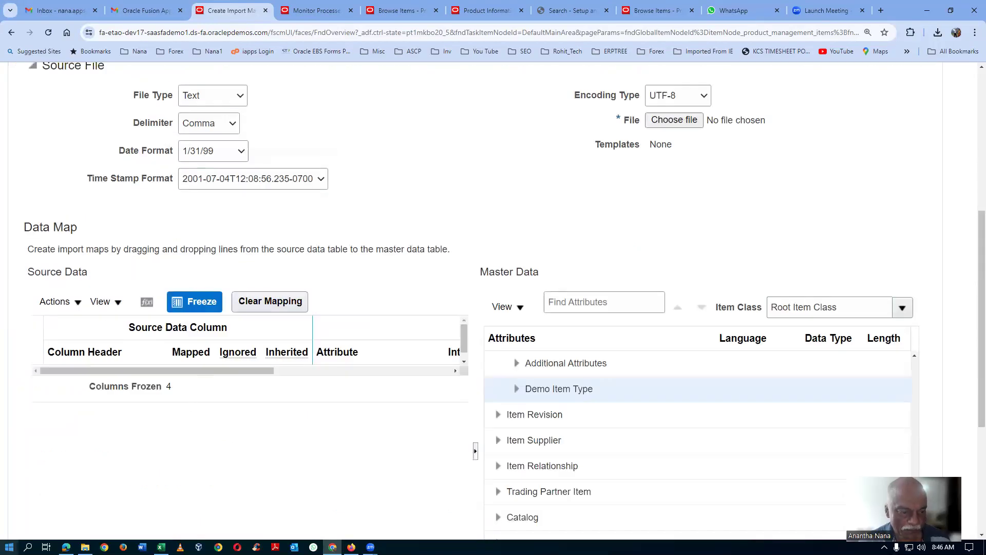
{"action": "left_click", "coordinate": [674, 120]}
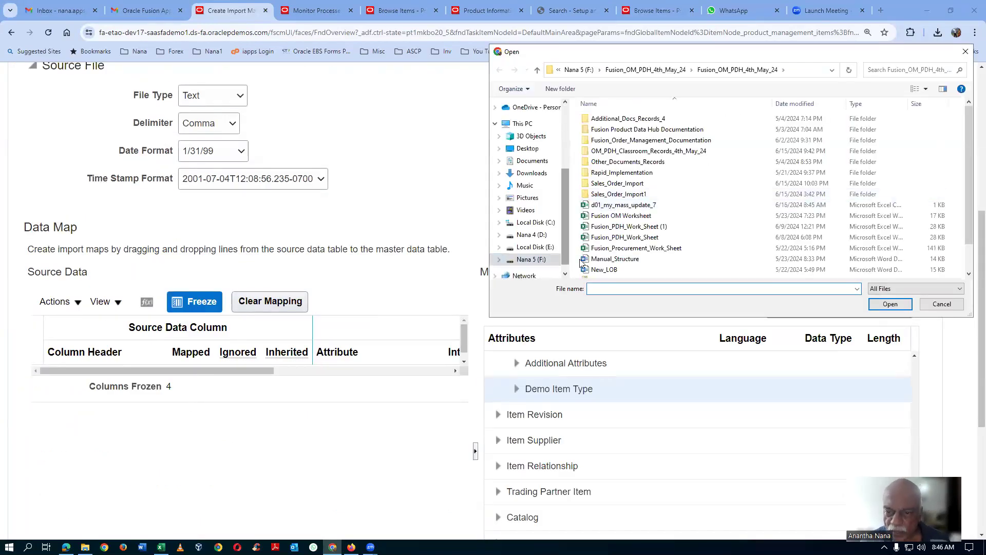
{"action": "left_click", "coordinate": [657, 207]}
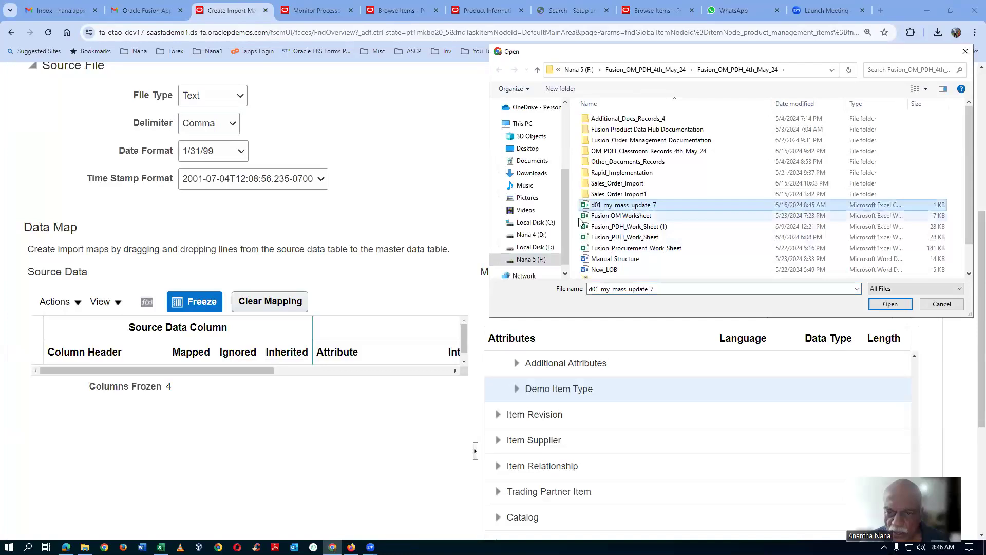
{"action": "double_click", "coordinate": [657, 206]}
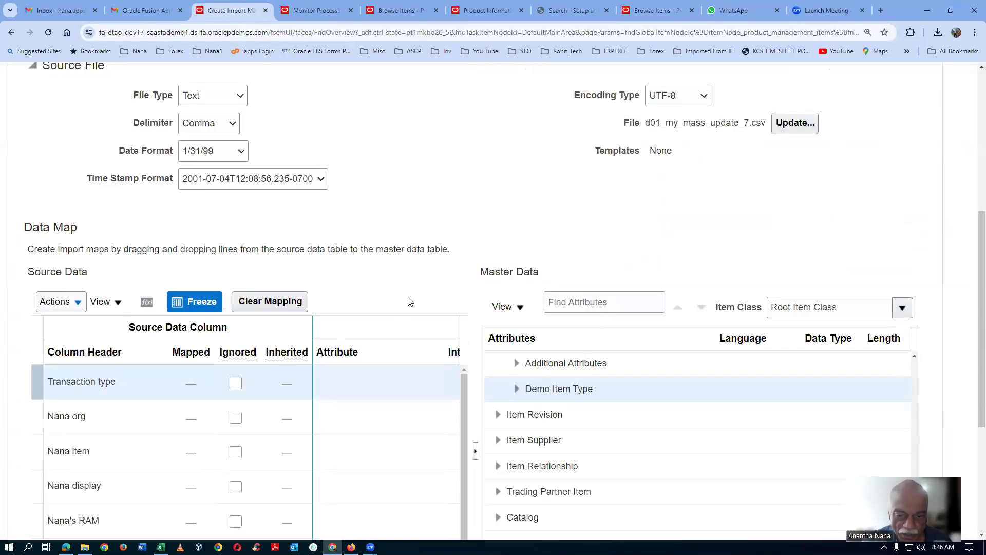
Step: Search the master data attributes for "Transation"
{"action": "scroll", "coordinate": [406, 308], "scroll_direction": "down", "scroll_amount": 2}
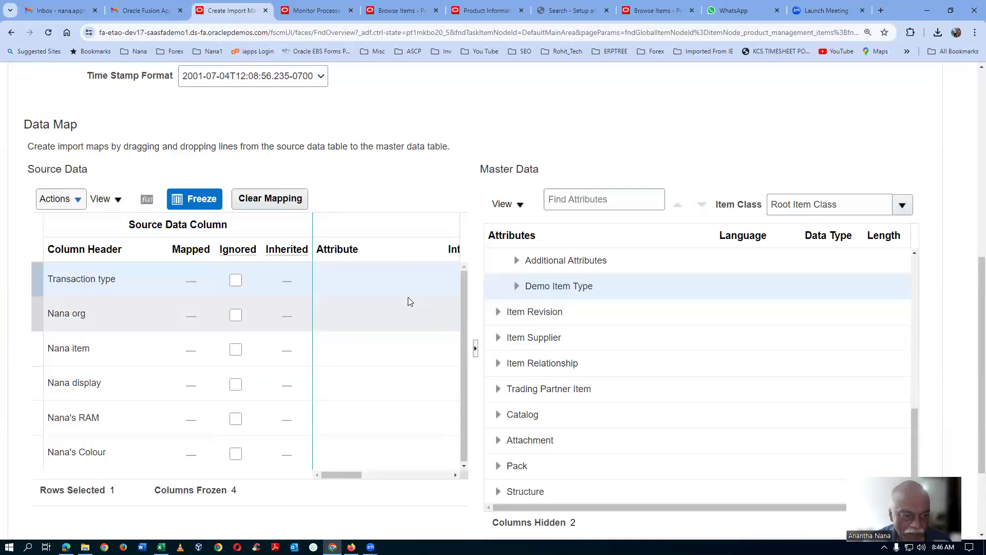
{"action": "left_click", "coordinate": [573, 202]}
{"action": "type", "text": "Tr"}
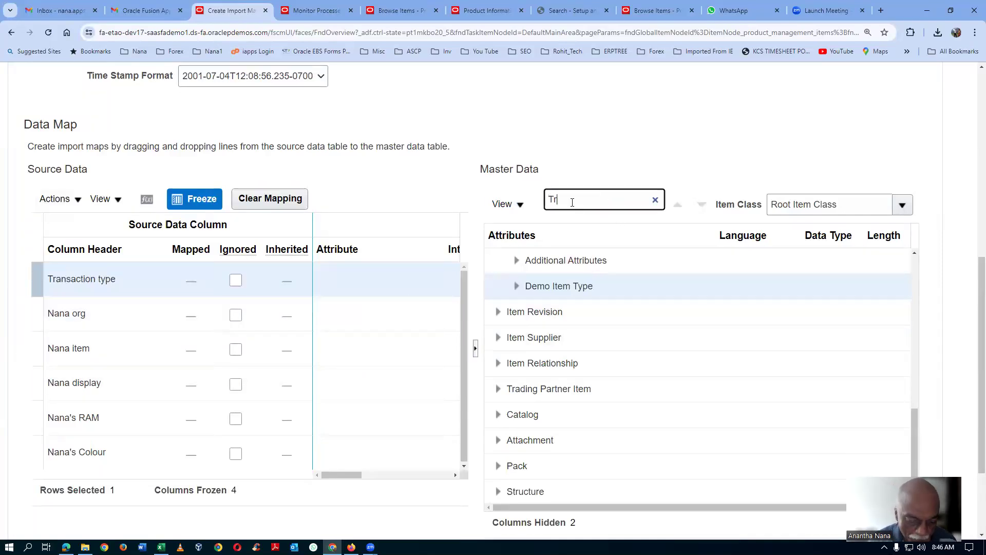
{"action": "type", "text": "ansation"}
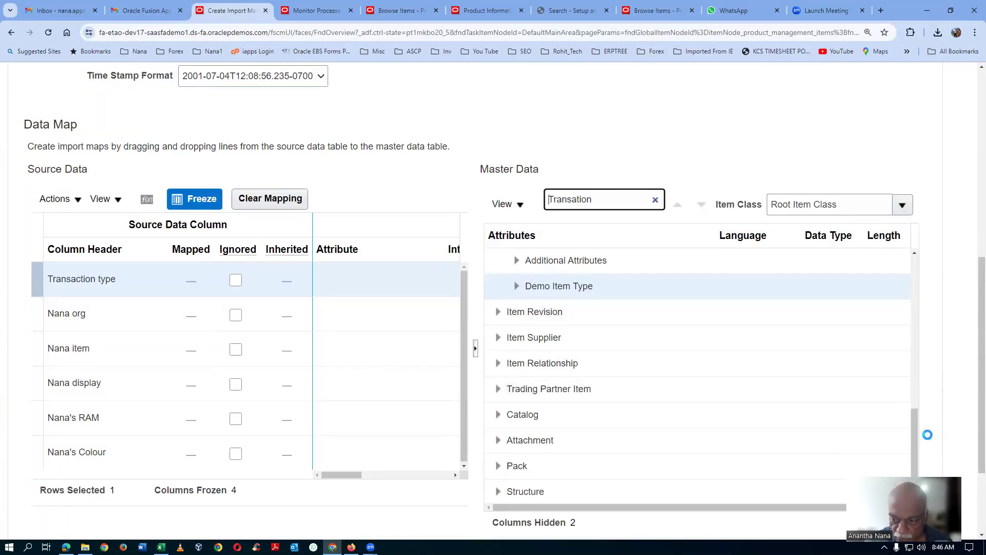
Step: Look through the master data attribute groups under Root Item Class for one that matches the Transaction type column
{"action": "left_click_drag", "start_coordinate": [916, 439], "coordinate": [915, 295]}
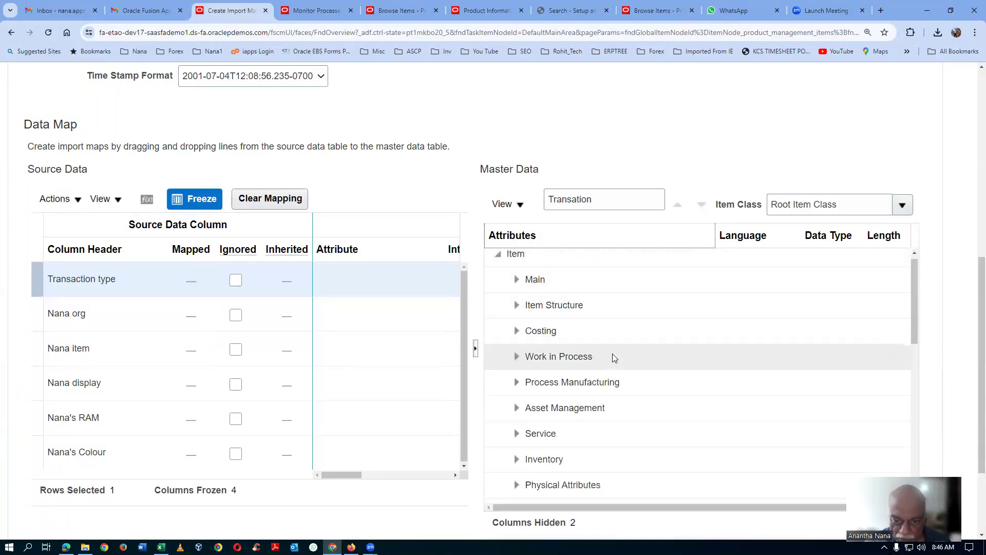
{"action": "scroll", "coordinate": [613, 358], "scroll_direction": "down", "scroll_amount": 2}
{"action": "scroll", "coordinate": [613, 358], "scroll_direction": "down", "scroll_amount": 2}
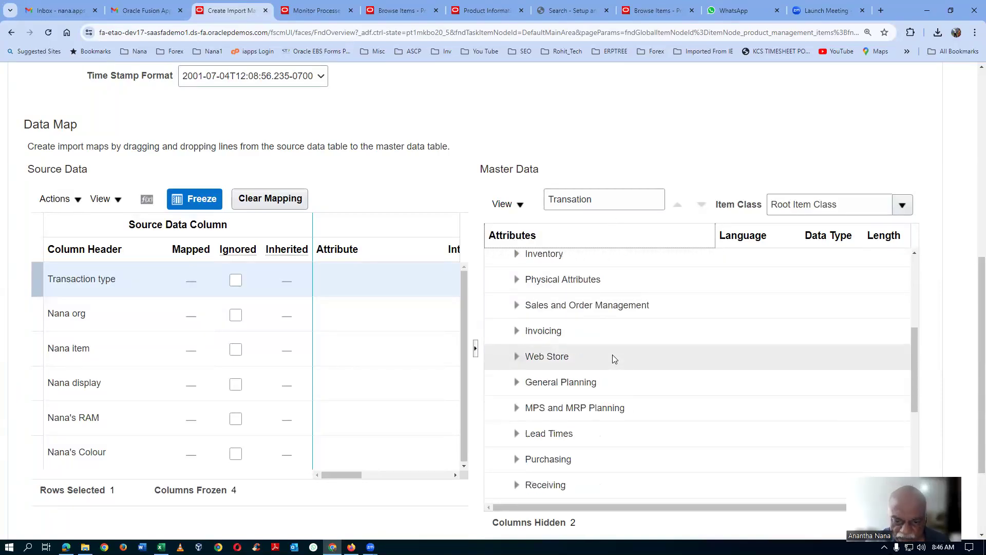
{"action": "scroll", "coordinate": [613, 357], "scroll_direction": "down", "scroll_amount": 2}
{"action": "scroll", "coordinate": [614, 359], "scroll_direction": "down", "scroll_amount": 2}
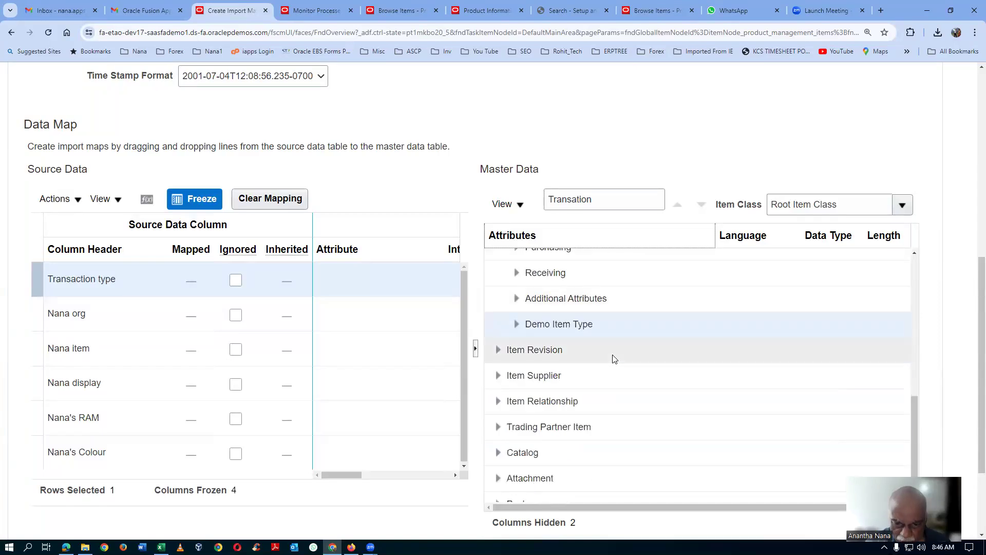
{"action": "scroll", "coordinate": [615, 359], "scroll_direction": "down", "scroll_amount": 3}
{"action": "scroll", "coordinate": [614, 358], "scroll_direction": "up", "scroll_amount": 2}
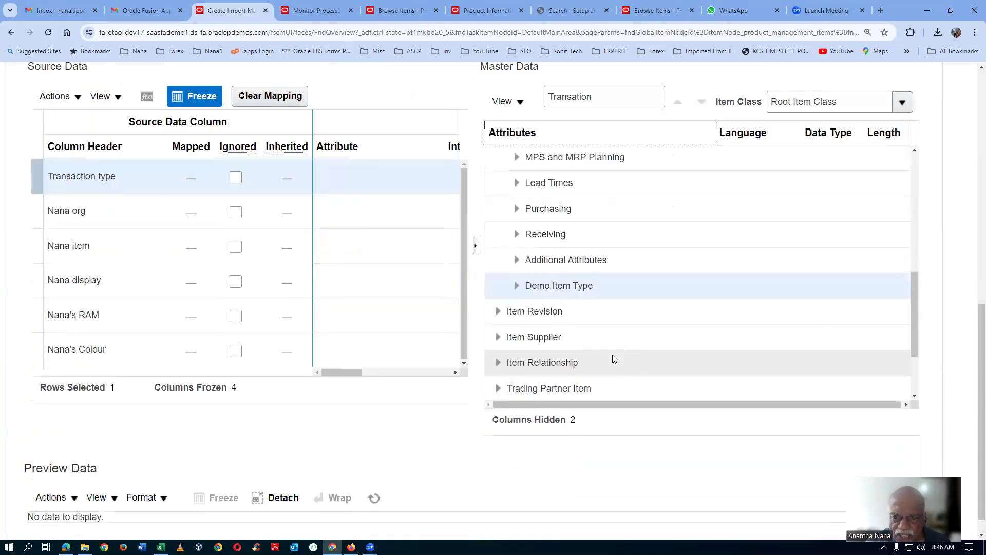
{"action": "scroll", "coordinate": [613, 357], "scroll_direction": "up", "scroll_amount": 2}
{"action": "scroll", "coordinate": [612, 355], "scroll_direction": "up", "scroll_amount": 2}
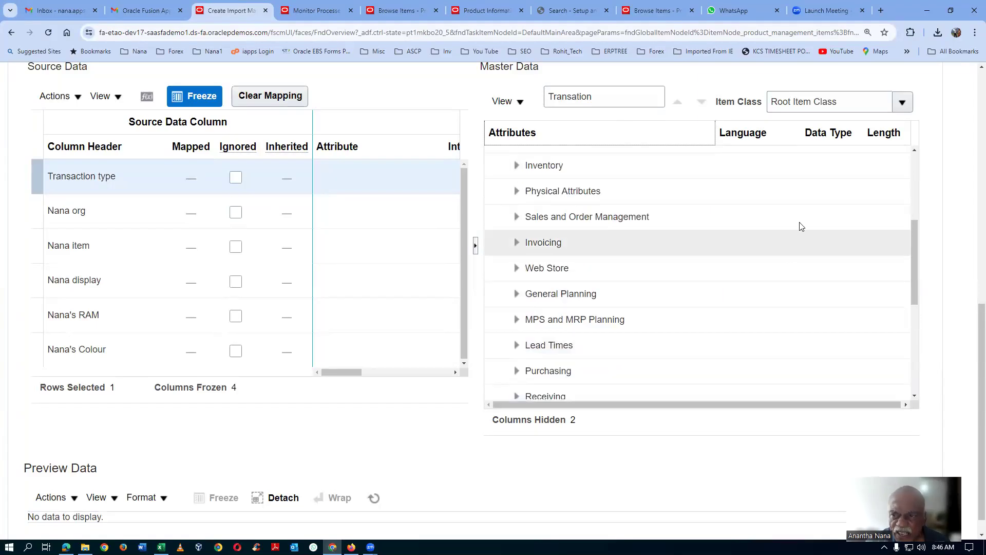
Step: Set the master data's item class to d01_i5_Laptop
{"action": "left_click", "coordinate": [861, 105]}
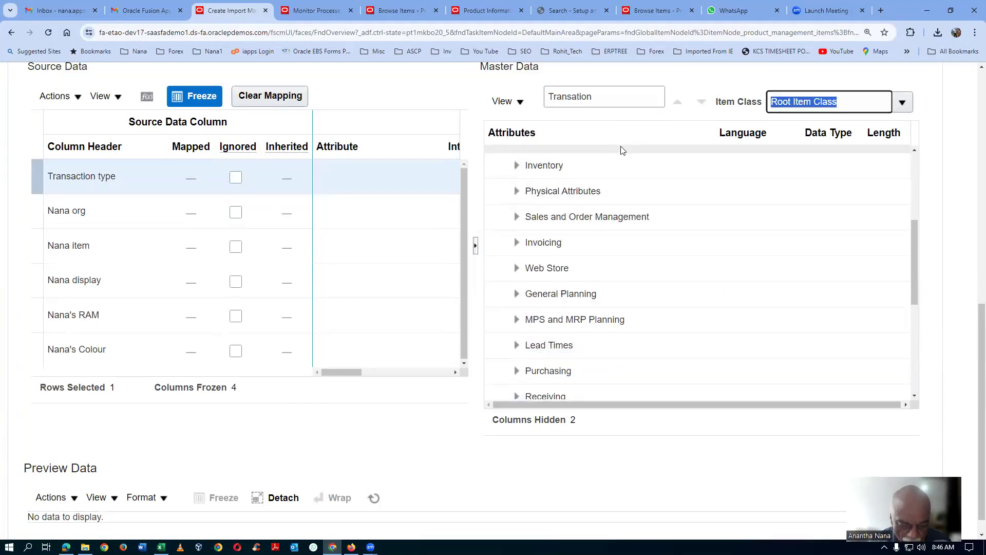
{"action": "type", "text": "d01"}
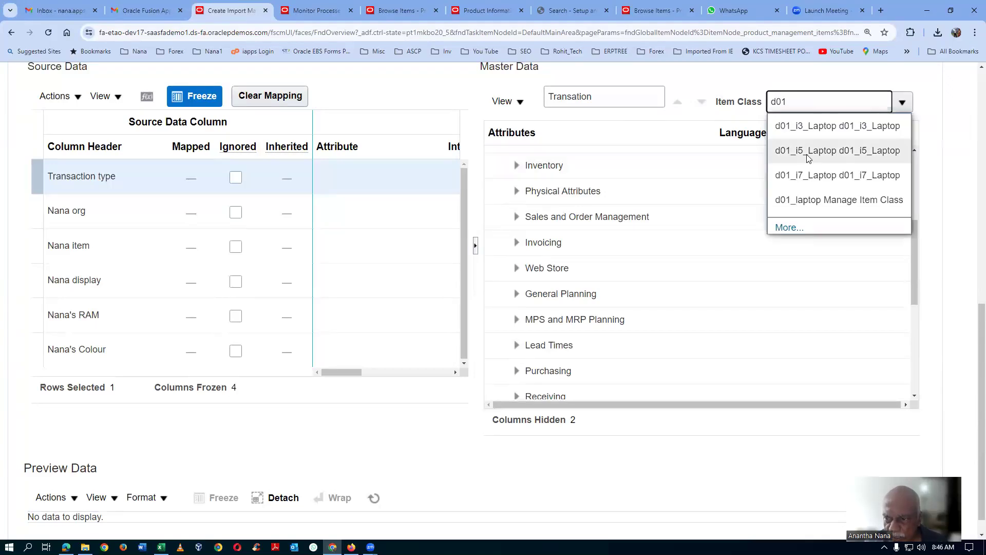
{"action": "left_click", "coordinate": [809, 157]}
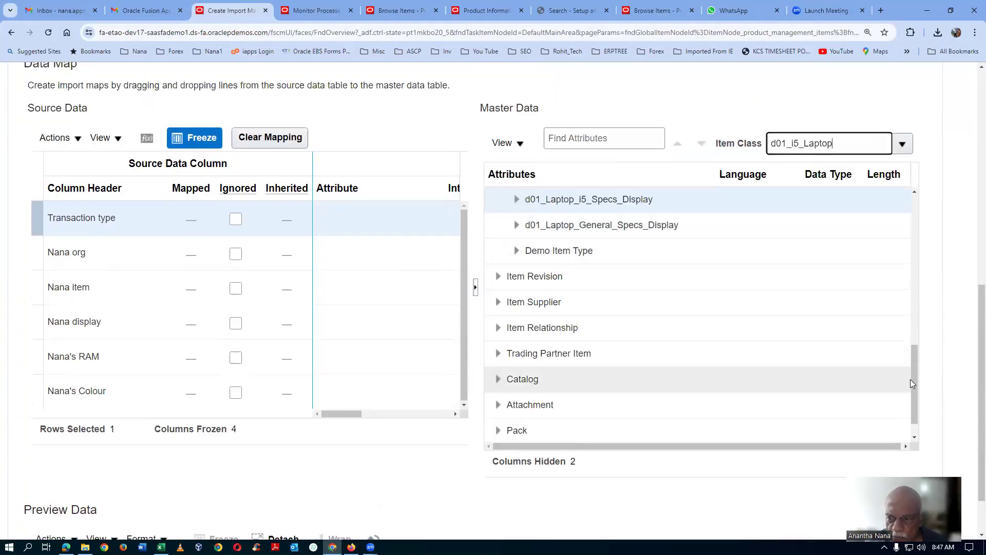
Step: Map the Transaction type source column to the Transaction Type attribute in the Demo Item Type group
{"action": "left_click_drag", "start_coordinate": [915, 384], "coordinate": [919, 238]}
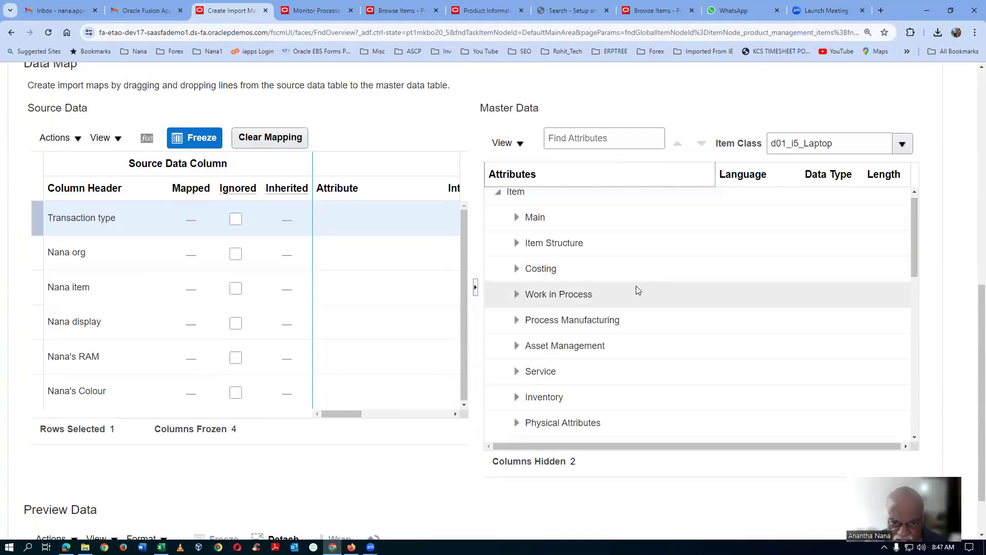
{"action": "scroll", "coordinate": [637, 286], "scroll_direction": "down", "scroll_amount": 4}
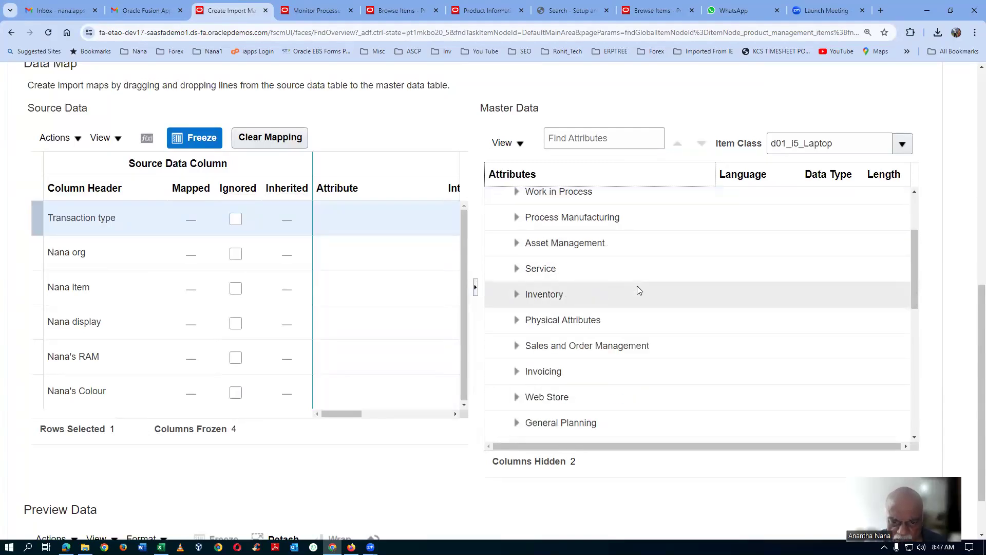
{"action": "scroll", "coordinate": [637, 286], "scroll_direction": "down", "scroll_amount": 2}
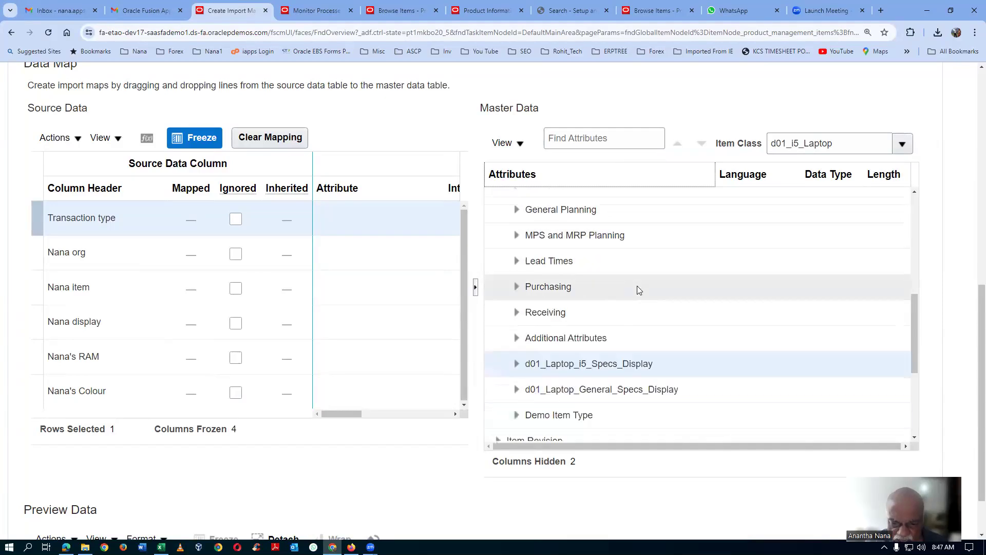
{"action": "scroll", "coordinate": [637, 286], "scroll_direction": "down", "scroll_amount": 3}
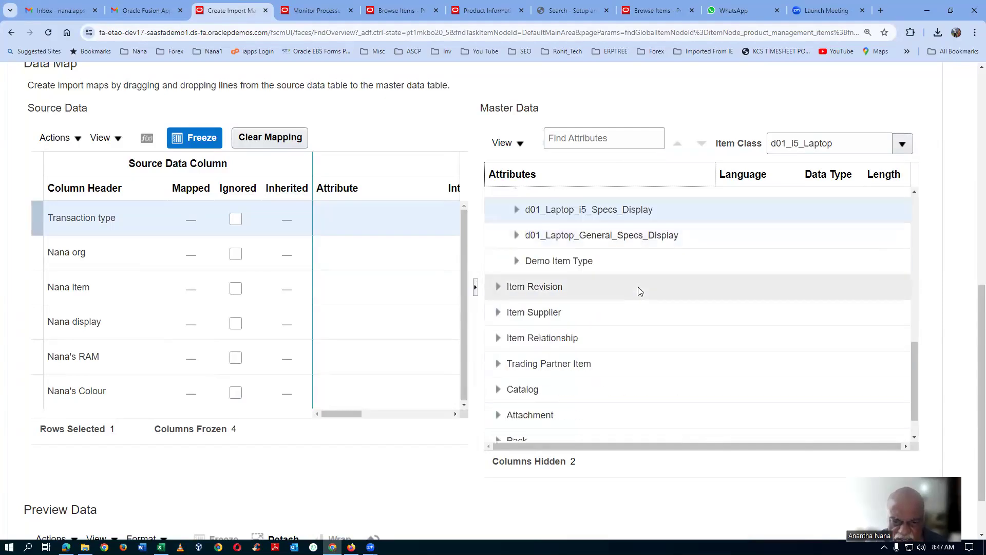
{"action": "scroll", "coordinate": [638, 287], "scroll_direction": "down", "scroll_amount": 3}
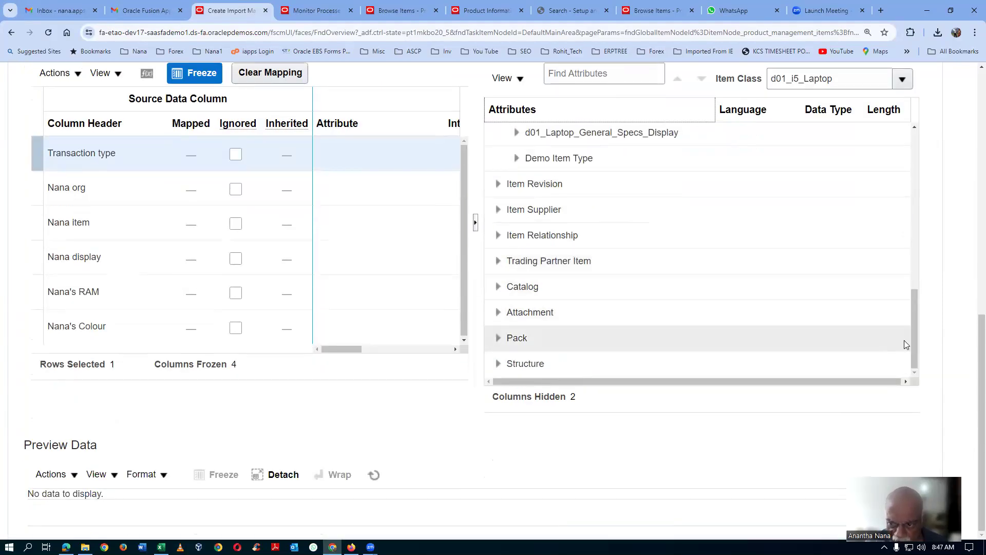
{"action": "left_click_drag", "start_coordinate": [914, 337], "coordinate": [915, 307]}
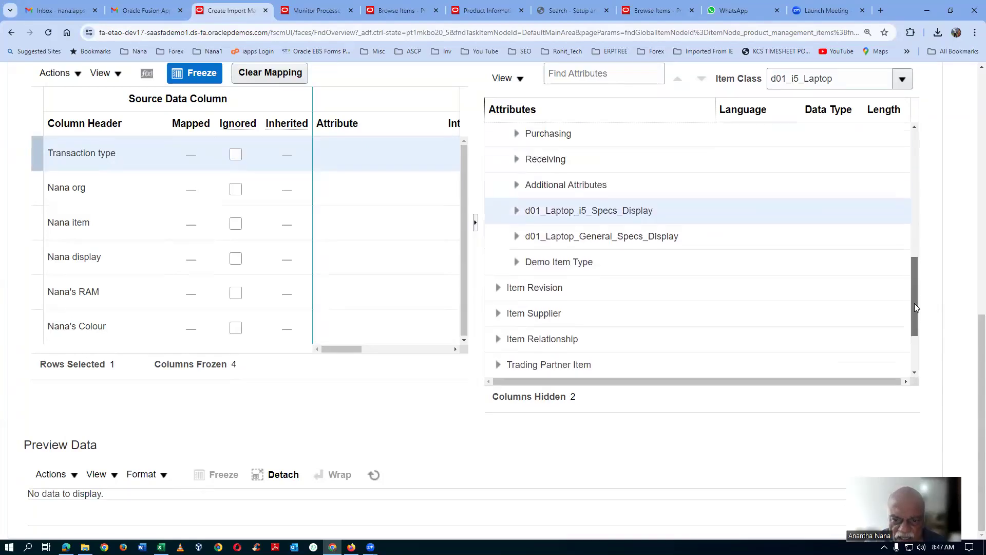
{"action": "left_click", "coordinate": [517, 262]}
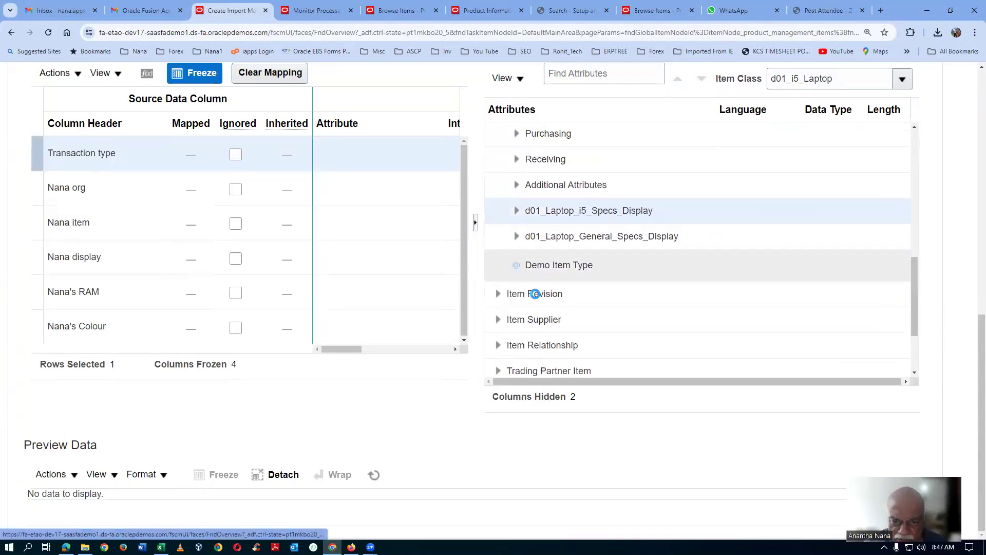
{"action": "scroll", "coordinate": [617, 316], "scroll_direction": "down", "scroll_amount": 2}
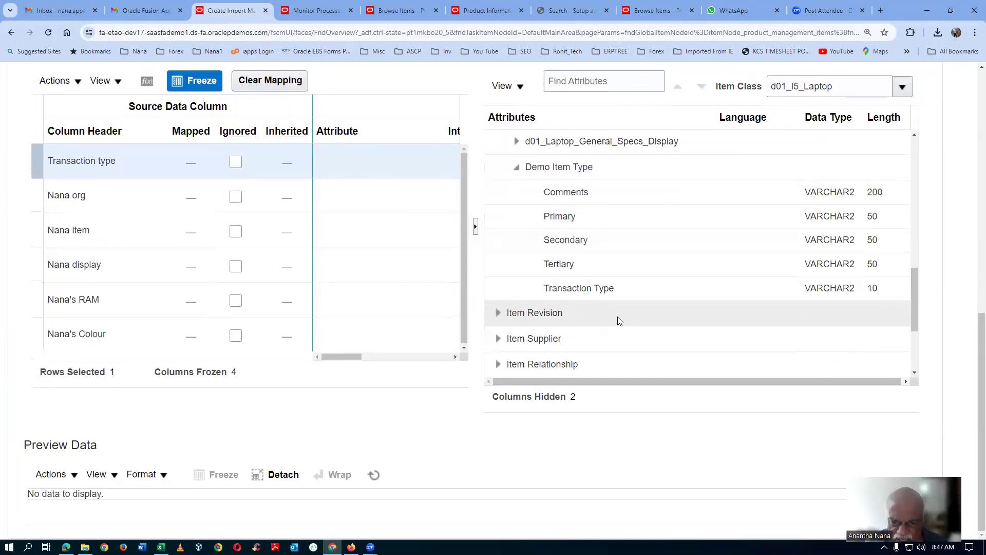
{"action": "left_click", "coordinate": [619, 288]}
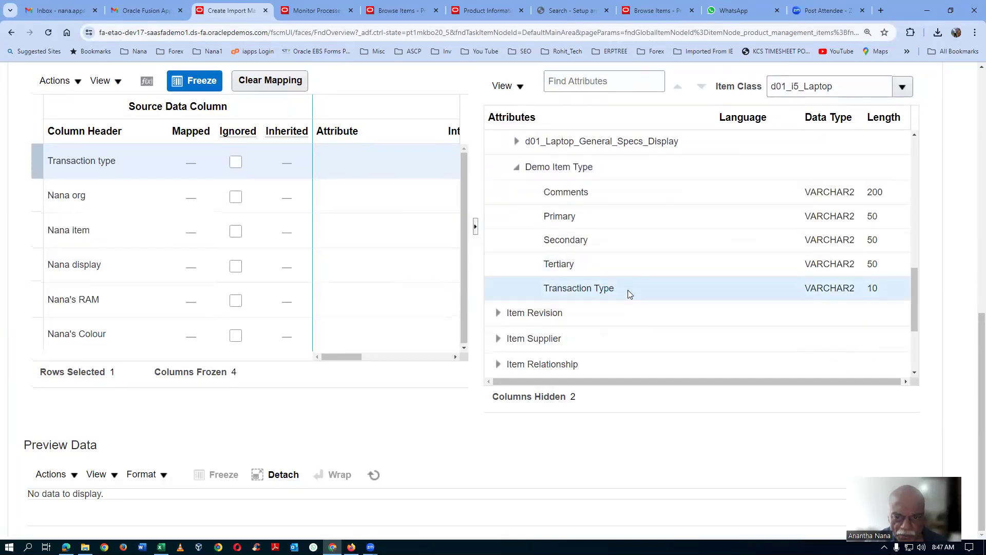
{"action": "left_click_drag", "start_coordinate": [148, 168], "coordinate": [560, 282]}
Step: Search the master data attributes for "org" and map the org source column to Organization in the item's Main group
{"action": "left_click", "coordinate": [57, 189]}
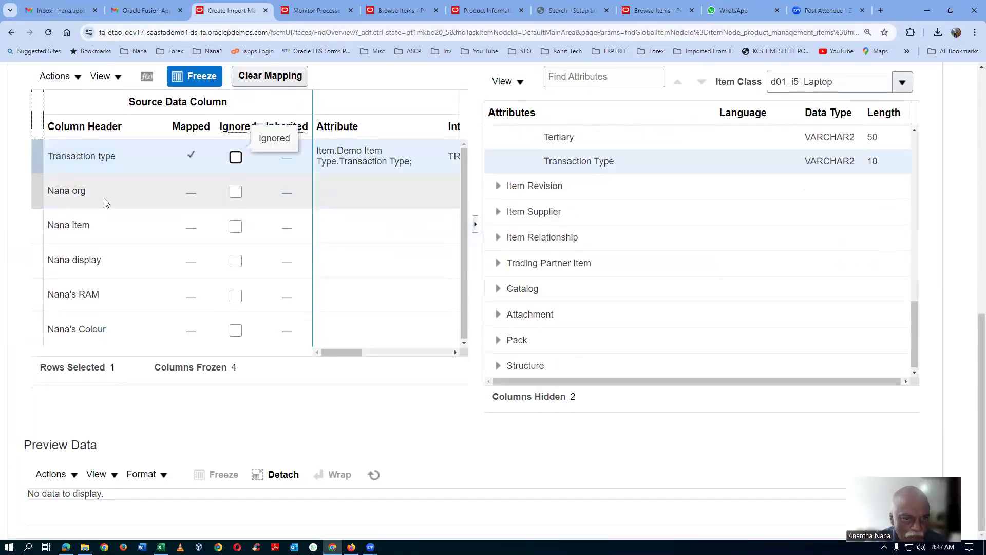
{"action": "left_click", "coordinate": [645, 72]}
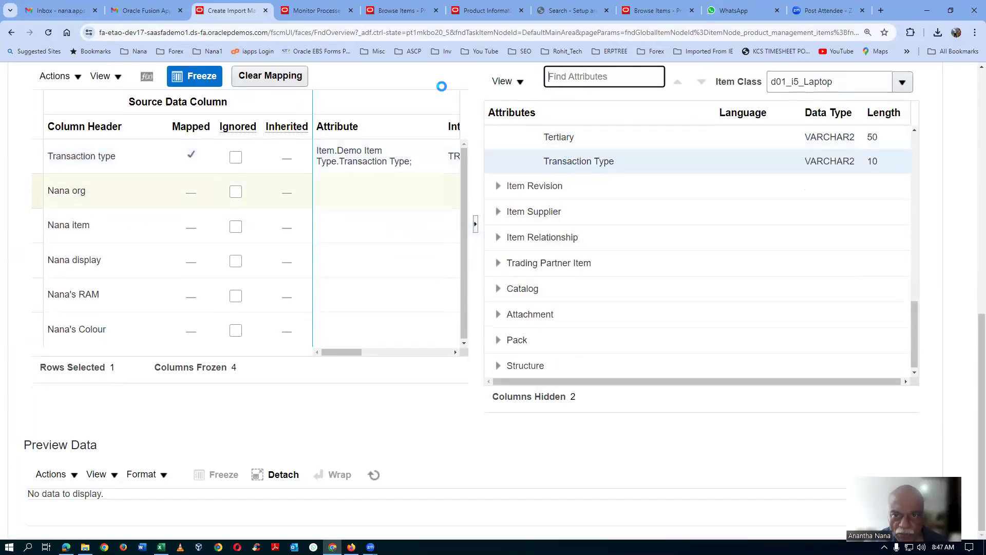
{"action": "type", "text": "org"}
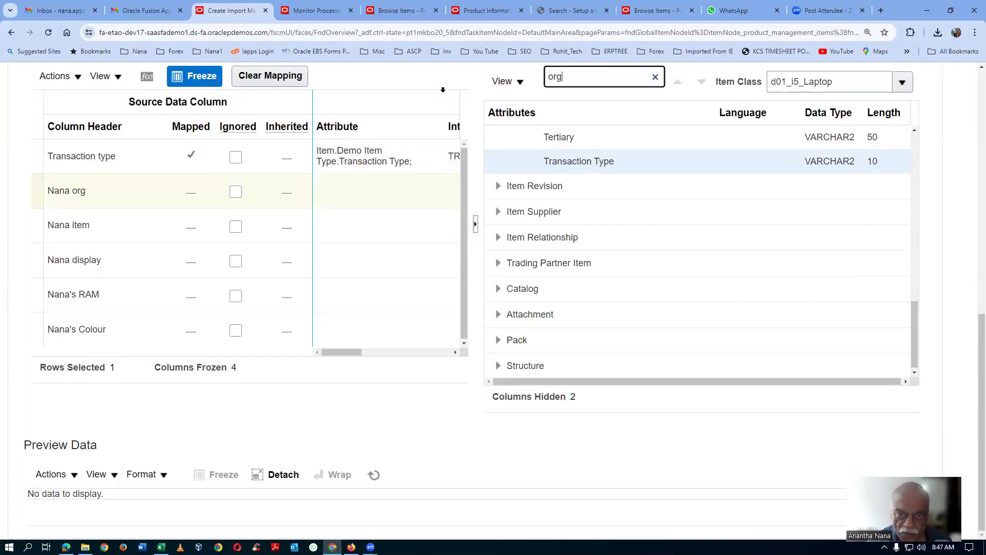
{"action": "key", "text": "Return"}
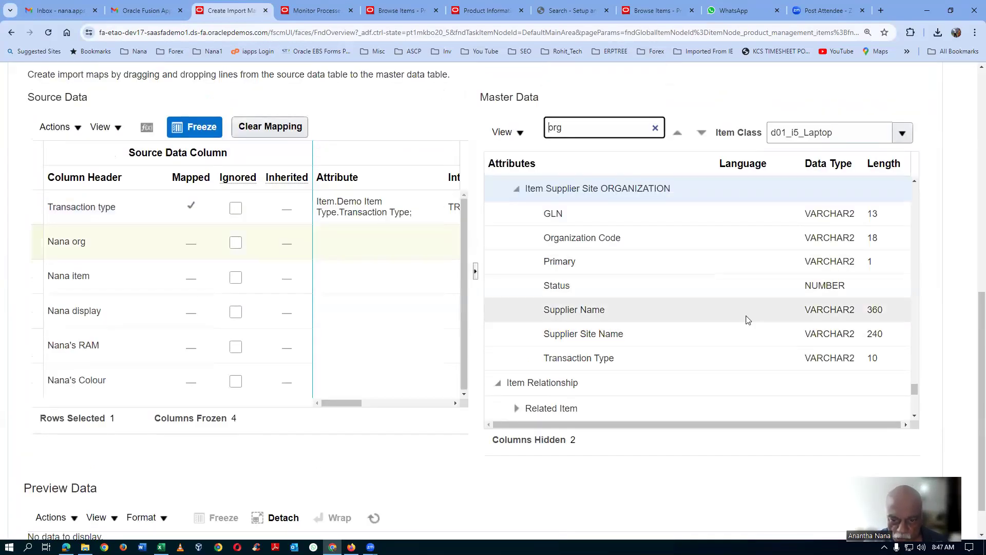
{"action": "left_click_drag", "start_coordinate": [918, 392], "coordinate": [936, 176]}
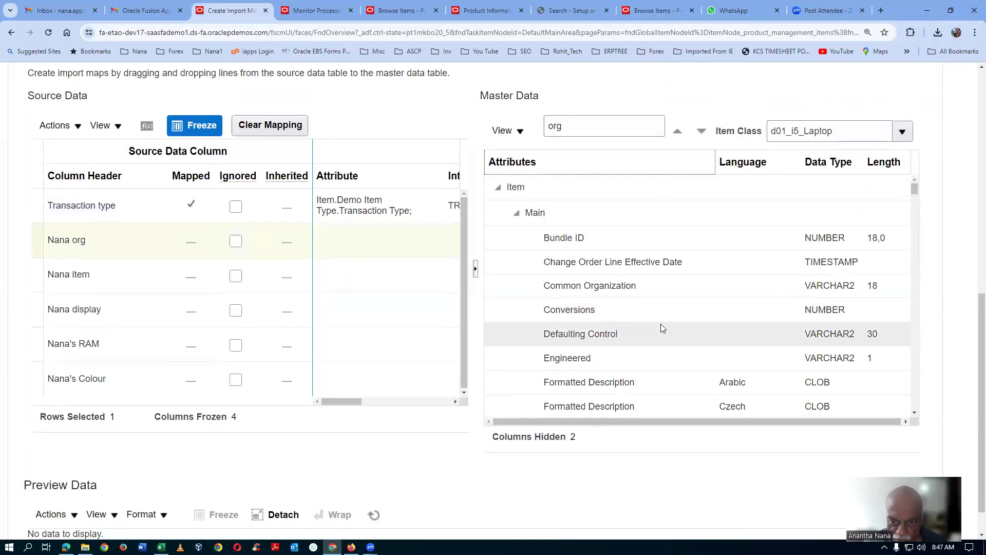
{"action": "scroll", "coordinate": [661, 325], "scroll_direction": "down", "scroll_amount": 5}
{"action": "scroll", "coordinate": [663, 324], "scroll_direction": "down", "scroll_amount": 10}
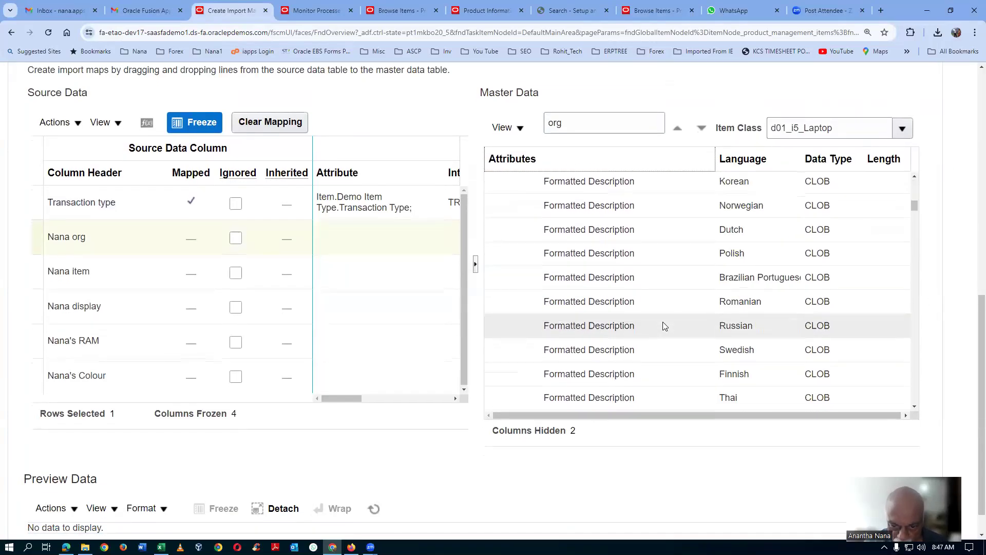
{"action": "scroll", "coordinate": [663, 321], "scroll_direction": "down", "scroll_amount": 10}
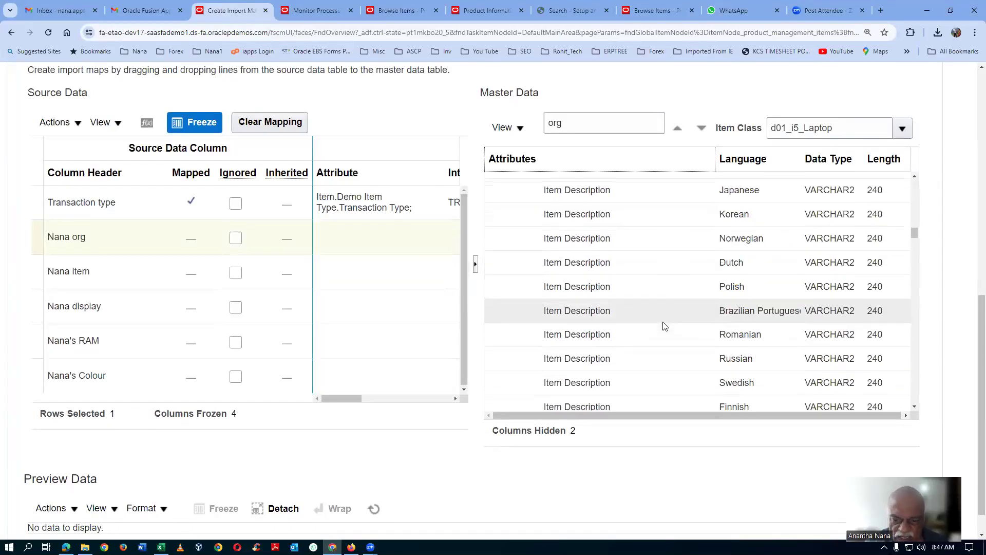
{"action": "scroll", "coordinate": [664, 324], "scroll_direction": "down", "scroll_amount": 10}
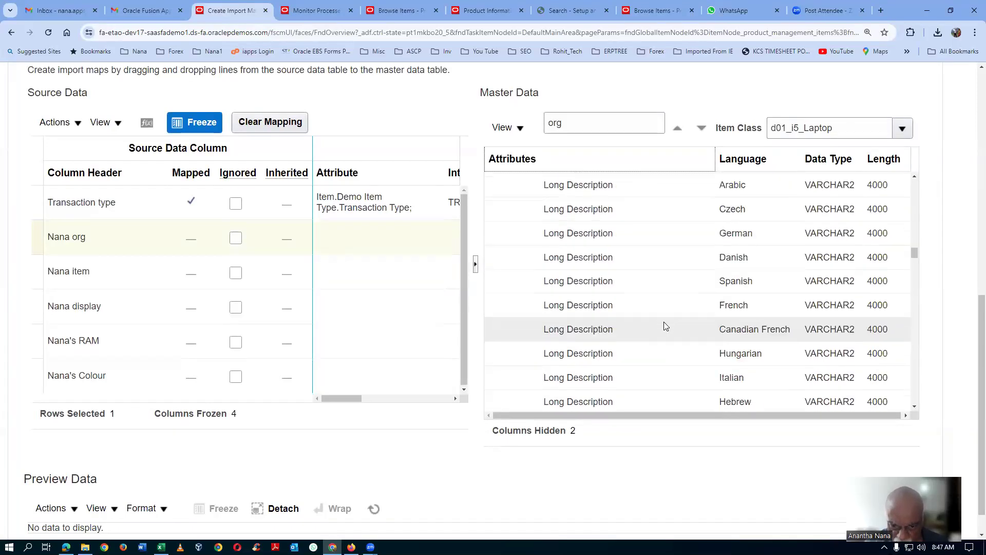
{"action": "scroll", "coordinate": [665, 324], "scroll_direction": "down", "scroll_amount": 2}
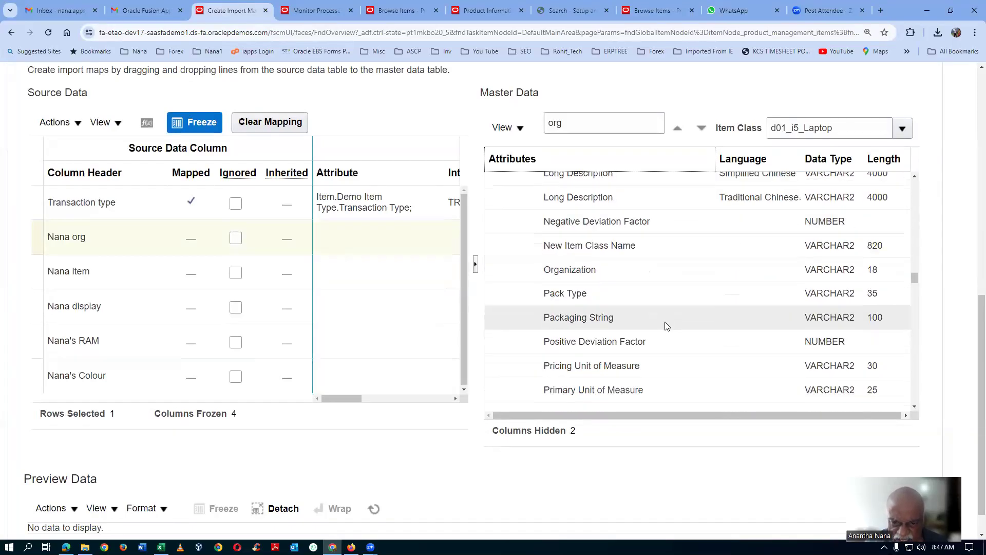
{"action": "left_click", "coordinate": [658, 272]}
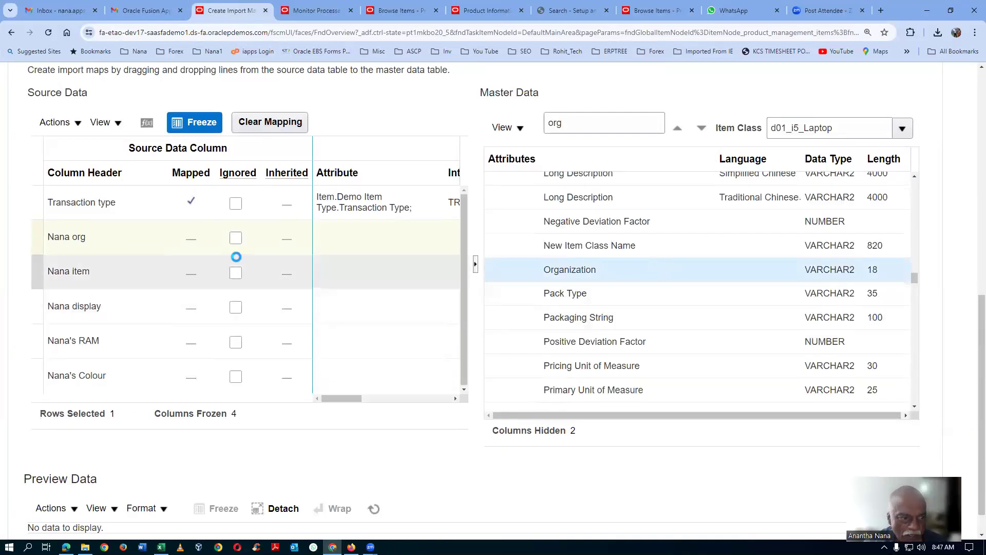
{"action": "left_click", "coordinate": [130, 243]}
{"action": "left_click_drag", "start_coordinate": [130, 243], "coordinate": [538, 277]}
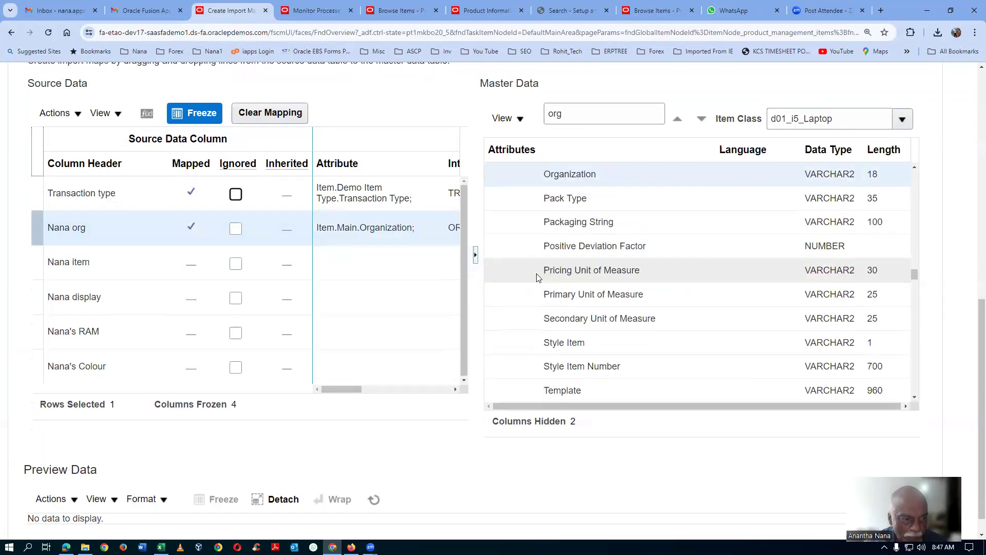
Step: Search the master data attributes for "Item" and map the item source column to Item in the Main group
{"action": "double_click", "coordinate": [618, 113]}
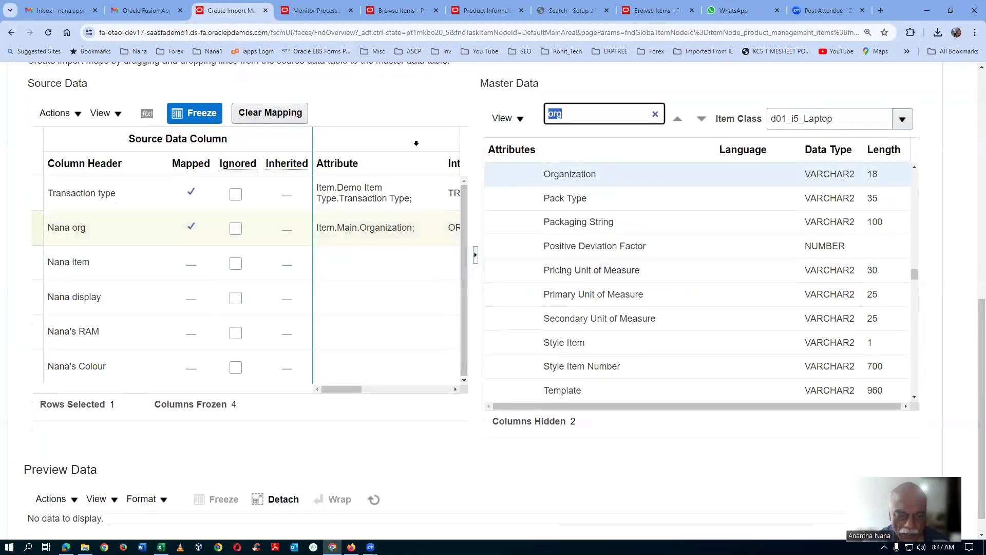
{"action": "type", "text": "ltem"}
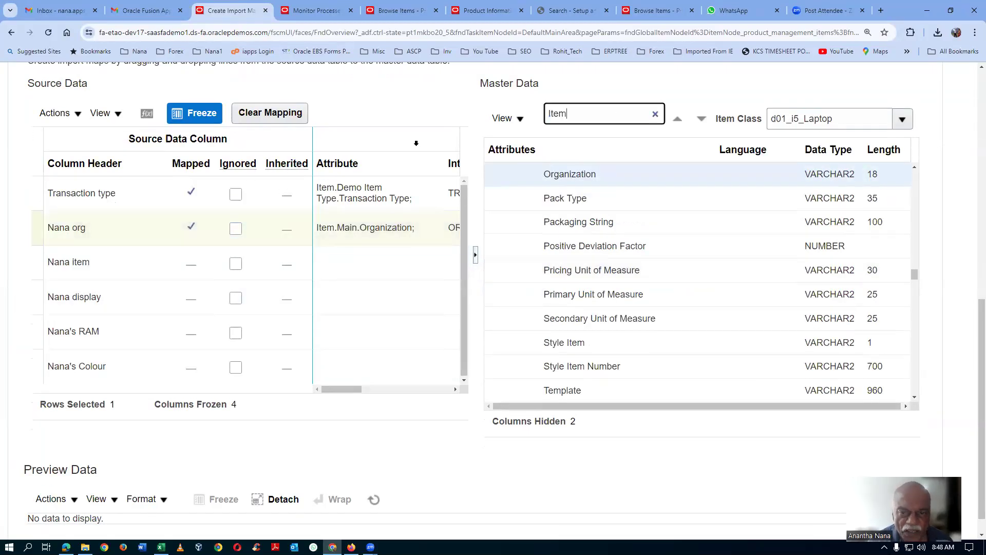
{"action": "key", "text": "Return"}
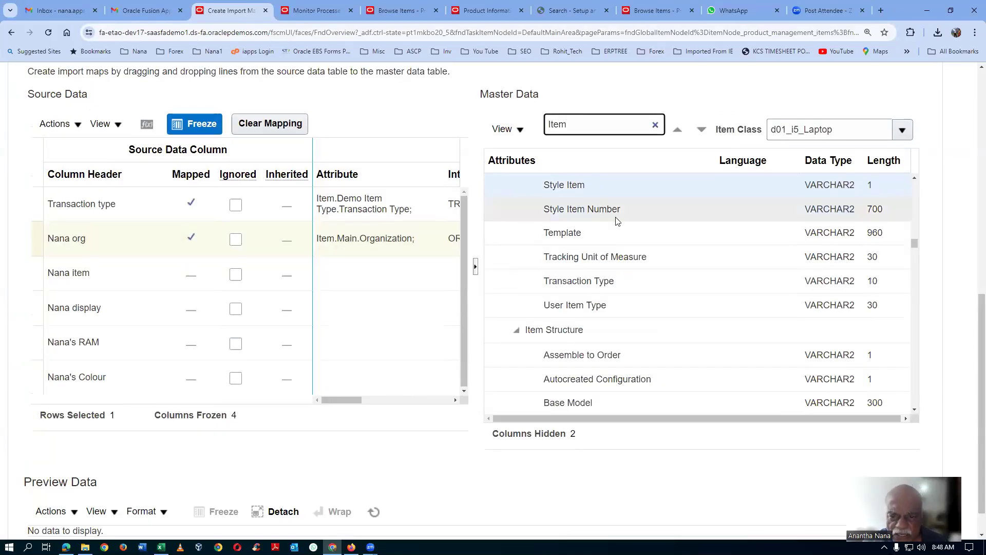
{"action": "left_click_drag", "start_coordinate": [920, 249], "coordinate": [916, 190]}
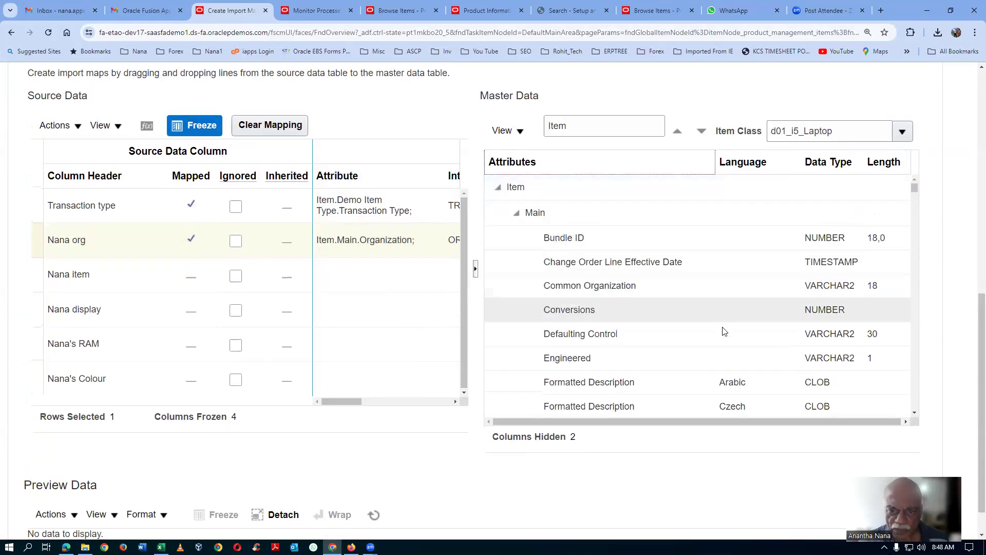
{"action": "scroll", "coordinate": [641, 309], "scroll_direction": "down", "scroll_amount": 15}
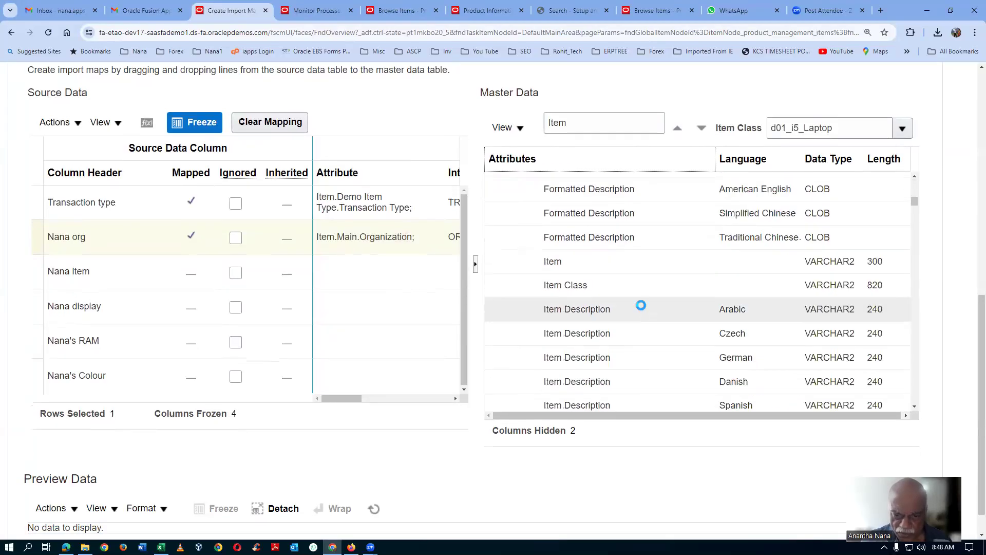
{"action": "scroll", "coordinate": [639, 306], "scroll_direction": "down", "scroll_amount": 2}
{"action": "left_click", "coordinate": [606, 212]}
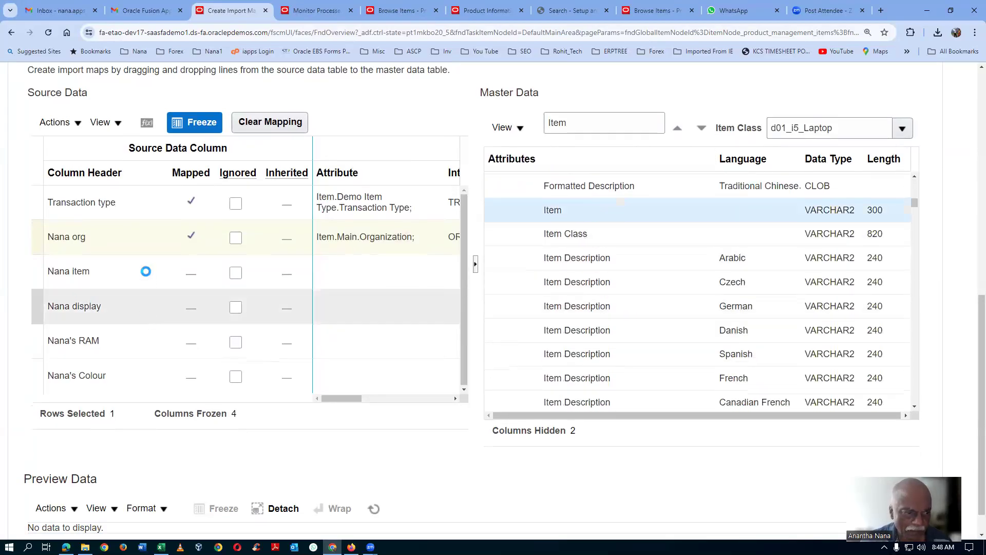
{"action": "left_click_drag", "start_coordinate": [136, 276], "coordinate": [531, 216]}
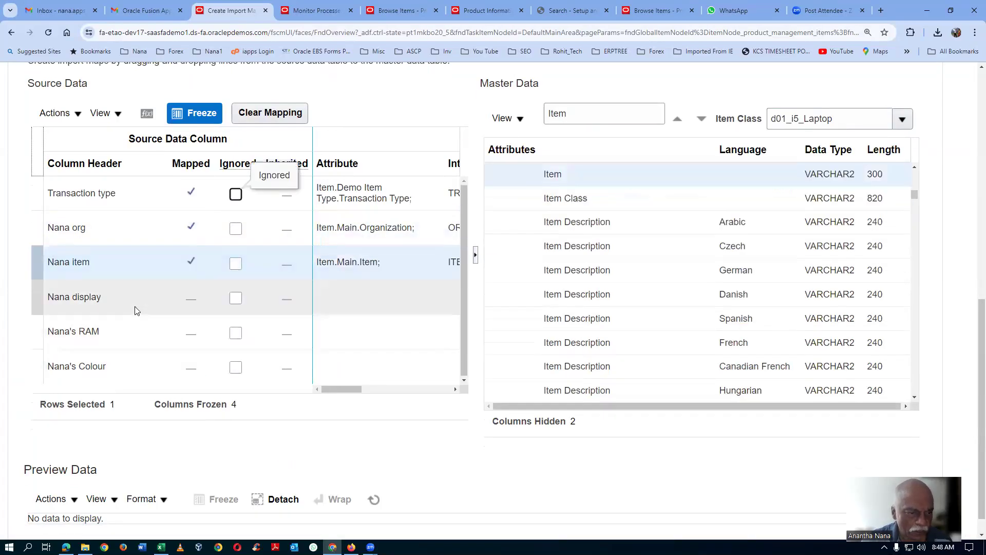
Step: Search the master data attributes for "d01" and map the display source column to d01_Display in d01_Laptop_i5_Specs_Display
{"action": "left_click", "coordinate": [581, 114]}
{"action": "type", "text": "d01"}
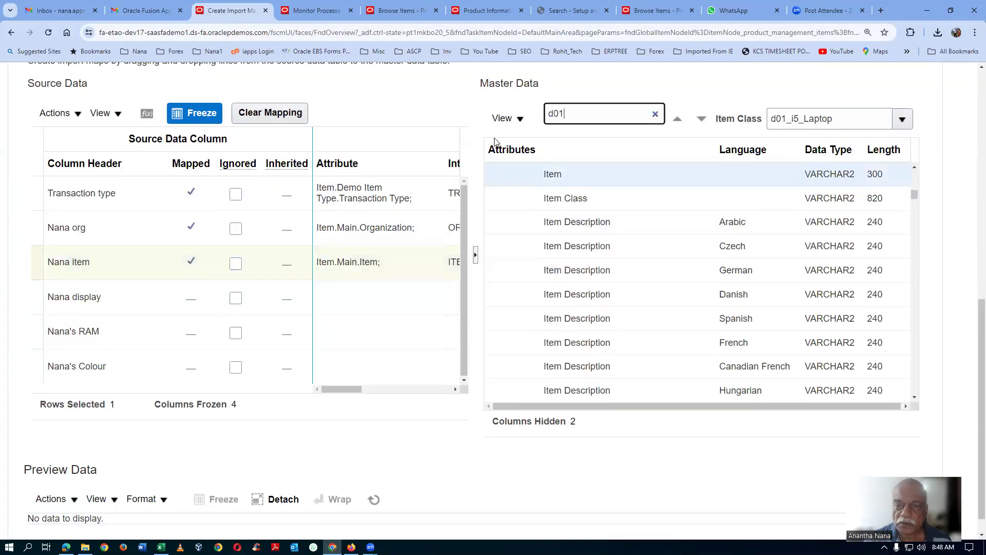
{"action": "key", "text": "Return"}
{"action": "left_click", "coordinate": [115, 318]}
{"action": "left_click_drag", "start_coordinate": [138, 317], "coordinate": [561, 259]}
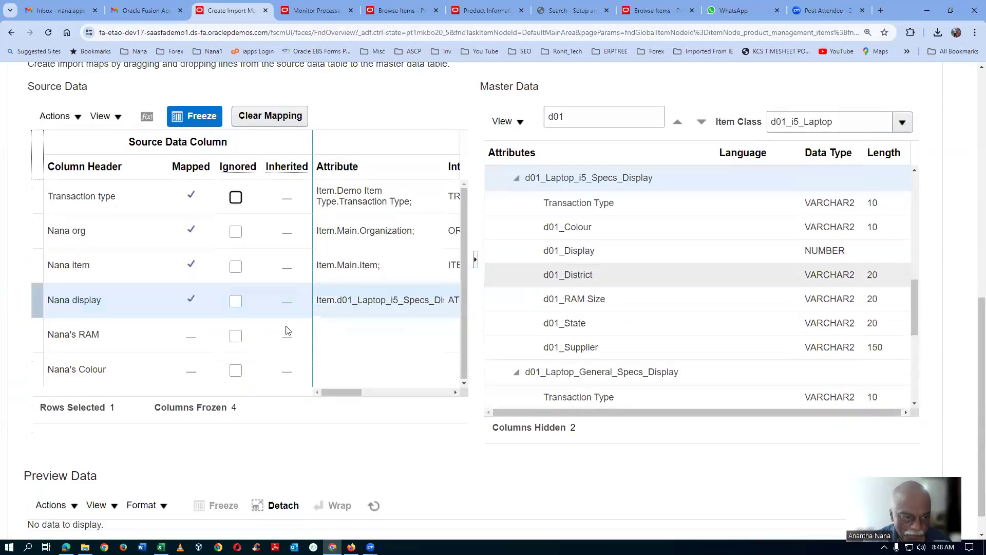
Step: Map the RAM source column to d01_RAM Size and the Colour source column to d01_Colour in d01_Laptop_i5_Specs_Display
{"action": "left_click_drag", "start_coordinate": [102, 338], "coordinate": [541, 298]}
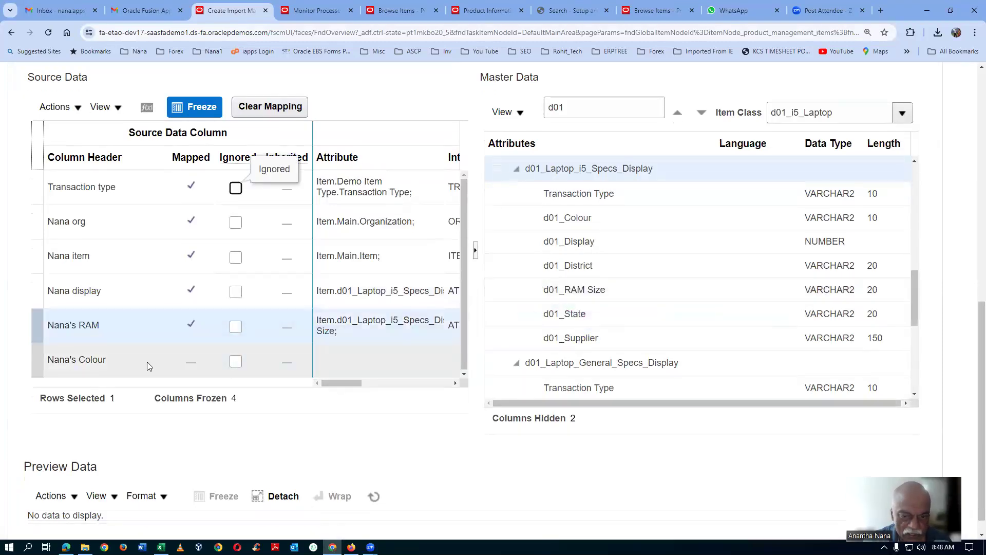
{"action": "left_click_drag", "start_coordinate": [133, 364], "coordinate": [504, 225]}
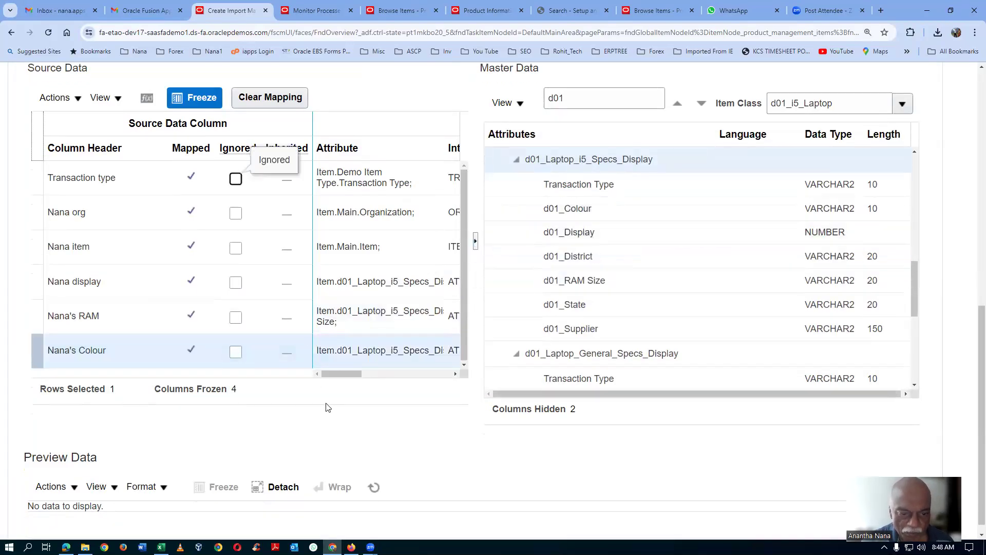
{"action": "scroll", "coordinate": [884, 308], "scroll_direction": "up", "scroll_amount": 5}
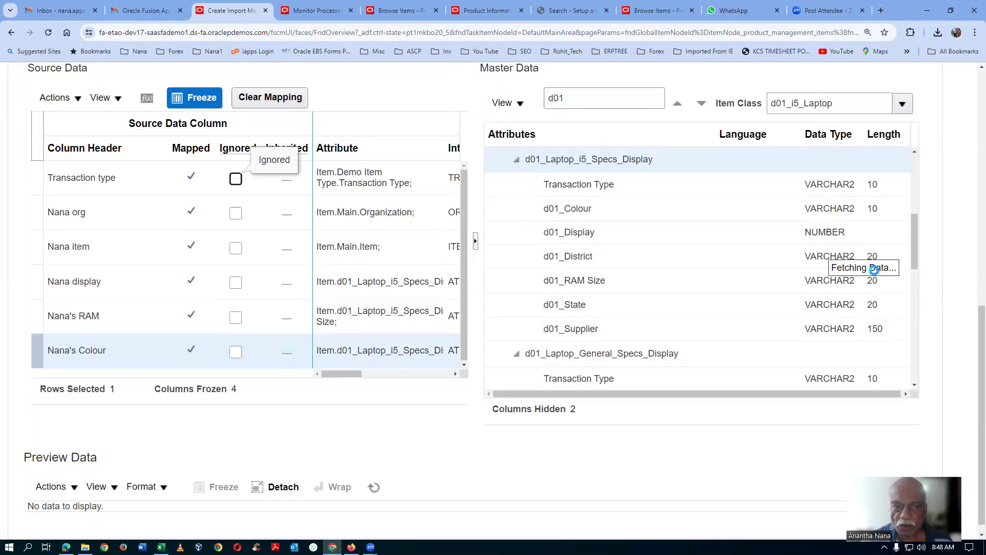
Step: Save the import map d01_import_map_7 with its completed column mappings
{"action": "left_click_drag", "start_coordinate": [974, 307], "coordinate": [971, 158]}
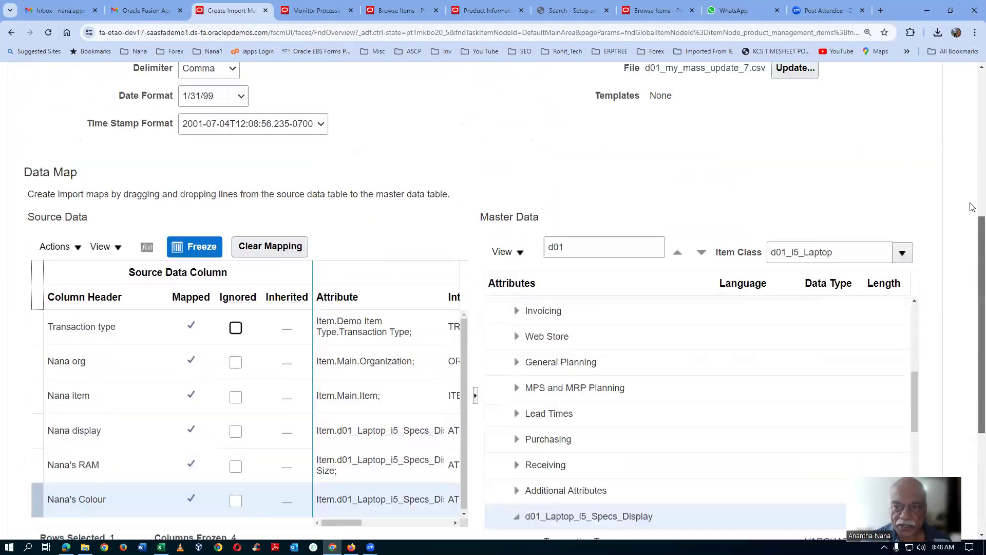
{"action": "scroll", "coordinate": [971, 159], "scroll_direction": "up", "scroll_amount": 2}
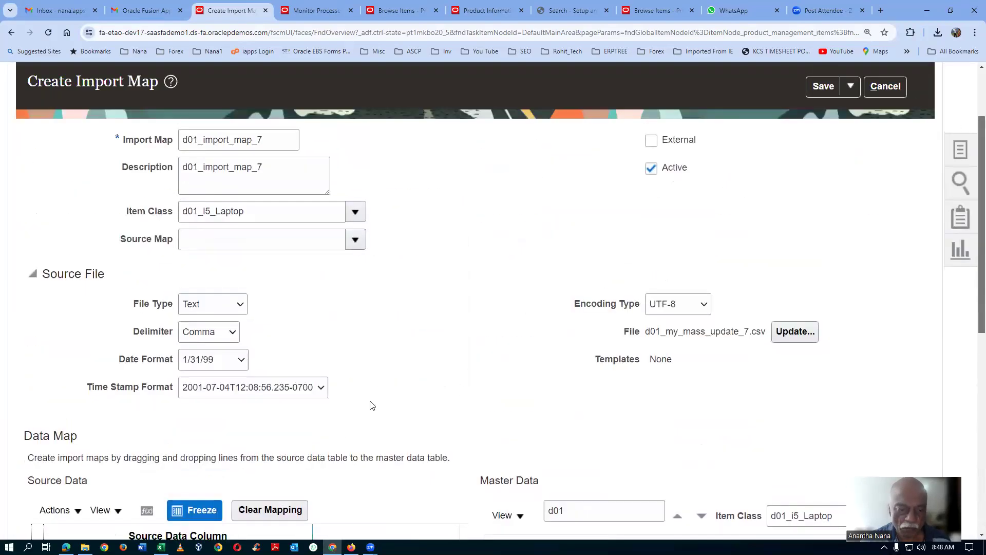
{"action": "left_click", "coordinate": [823, 88]}
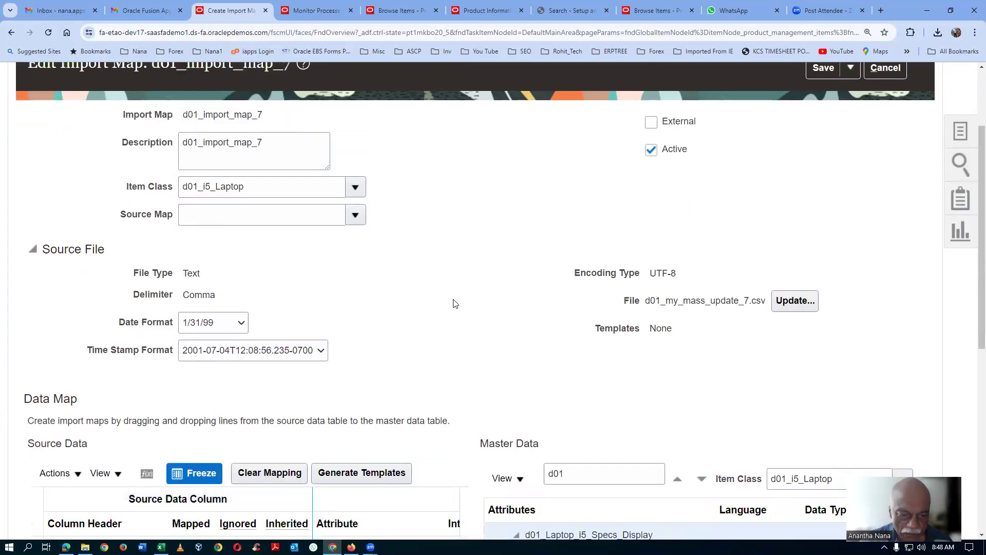
Step: Generate the US language template for the import map and close the confirmation
{"action": "left_click", "coordinate": [353, 472]}
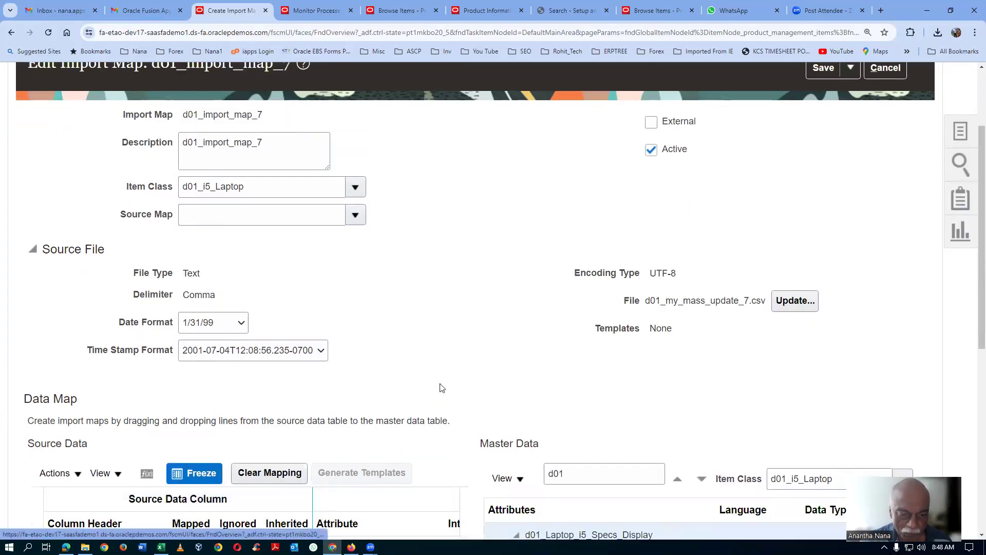
{"action": "left_click", "coordinate": [586, 260]}
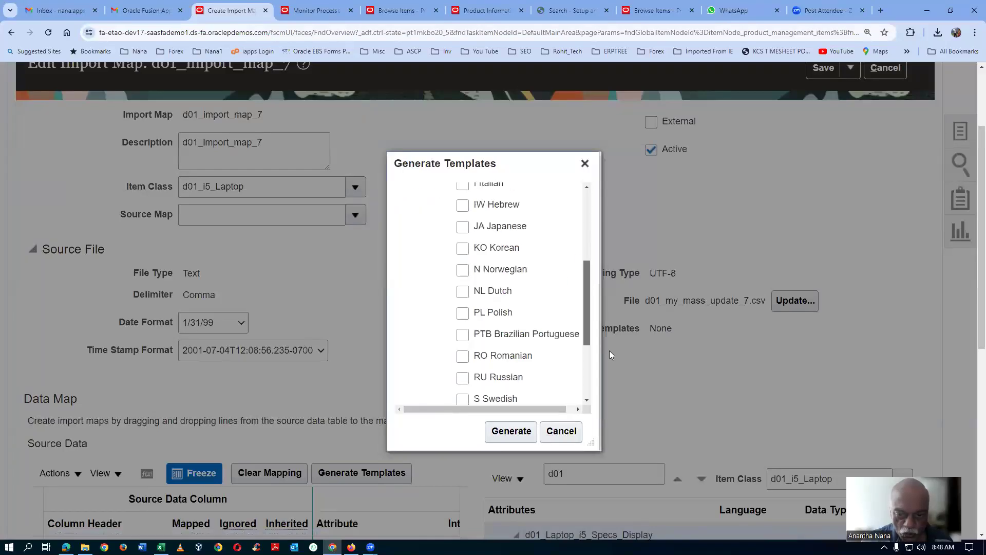
{"action": "left_click", "coordinate": [462, 395]}
{"action": "left_click", "coordinate": [511, 431]}
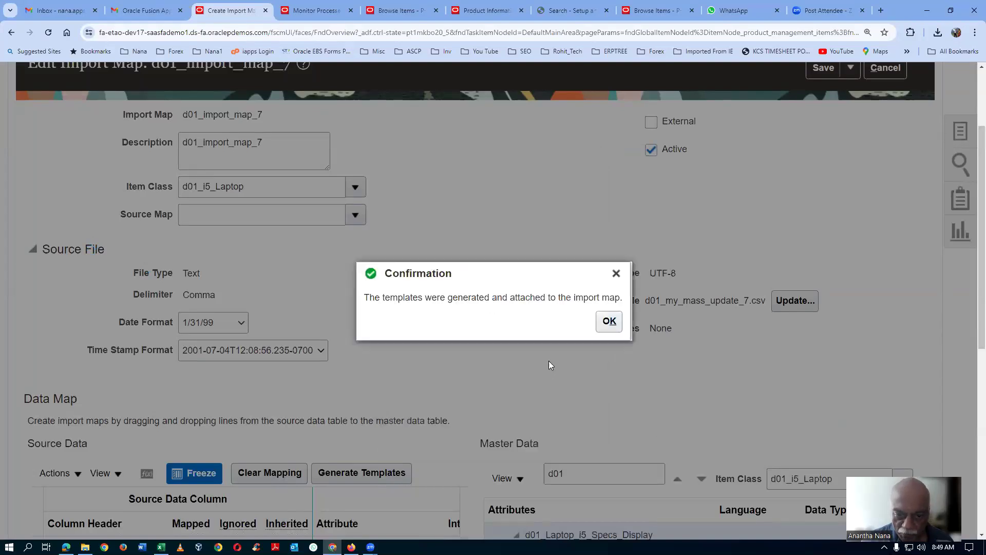
{"action": "left_click", "coordinate": [611, 324]}
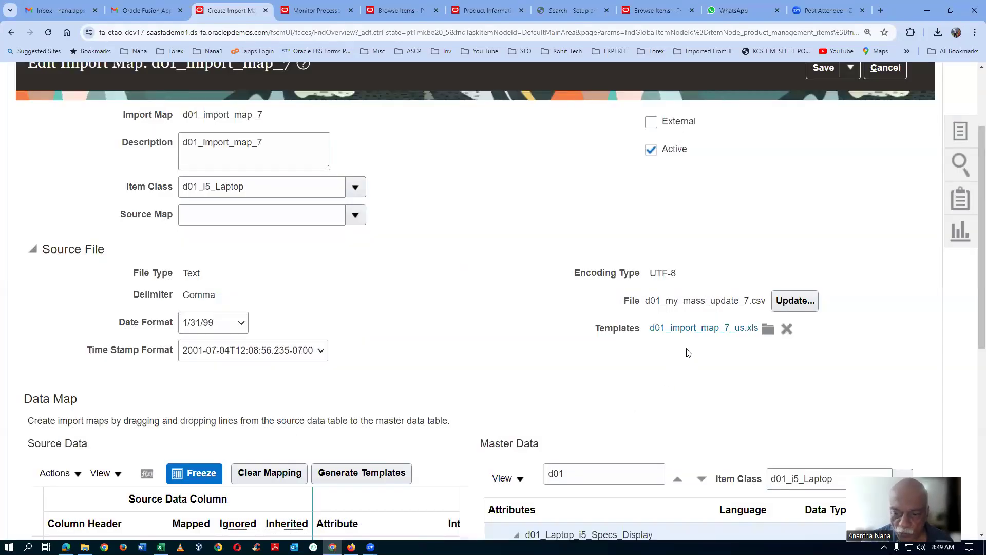
Step: Download the template d01_import_map_7_us.xls and show it in its download folder
{"action": "left_click", "coordinate": [725, 328]}
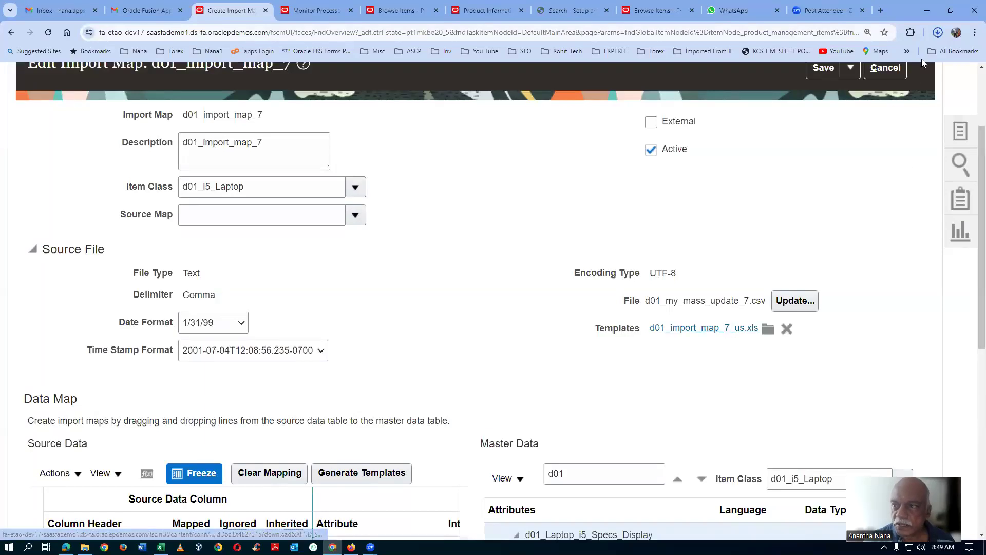
{"action": "left_click", "coordinate": [938, 33]}
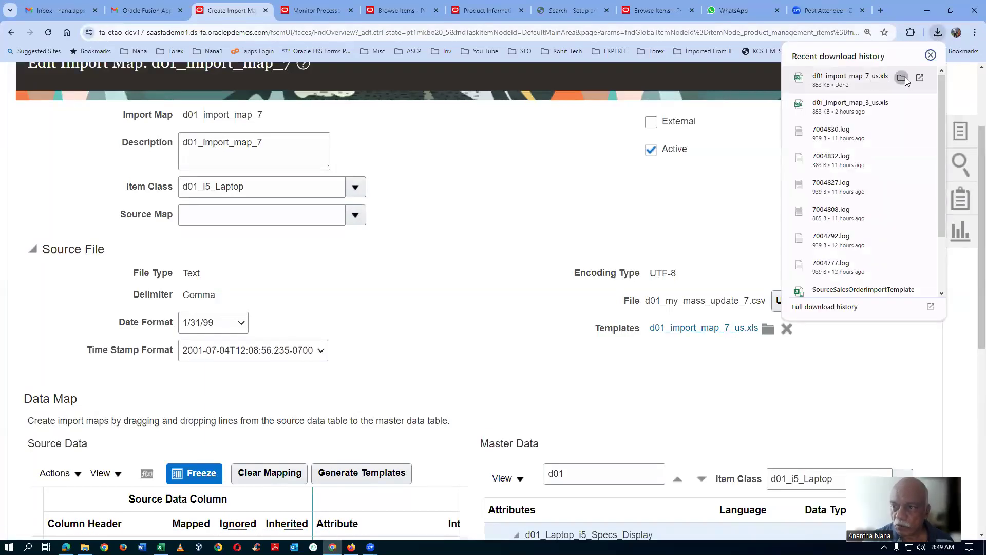
{"action": "left_click", "coordinate": [902, 77]}
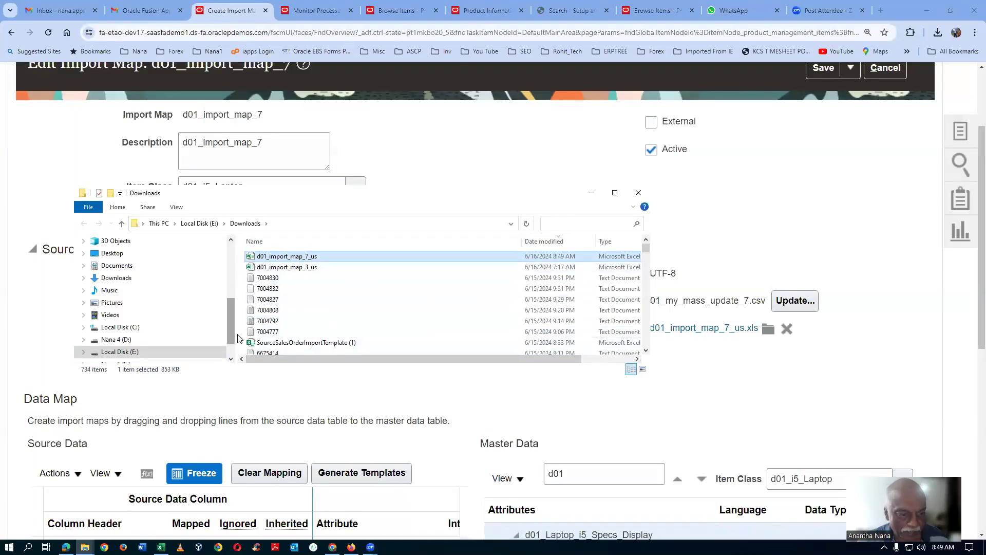
Step: Place the downloaded d01_import_map_7_us file in the inner Fusion_OM_PDH_4th_May_24 folder on drive F
{"action": "scroll", "coordinate": [234, 352], "scroll_direction": "down", "scroll_amount": 1}
{"action": "left_click", "coordinate": [174, 327]}
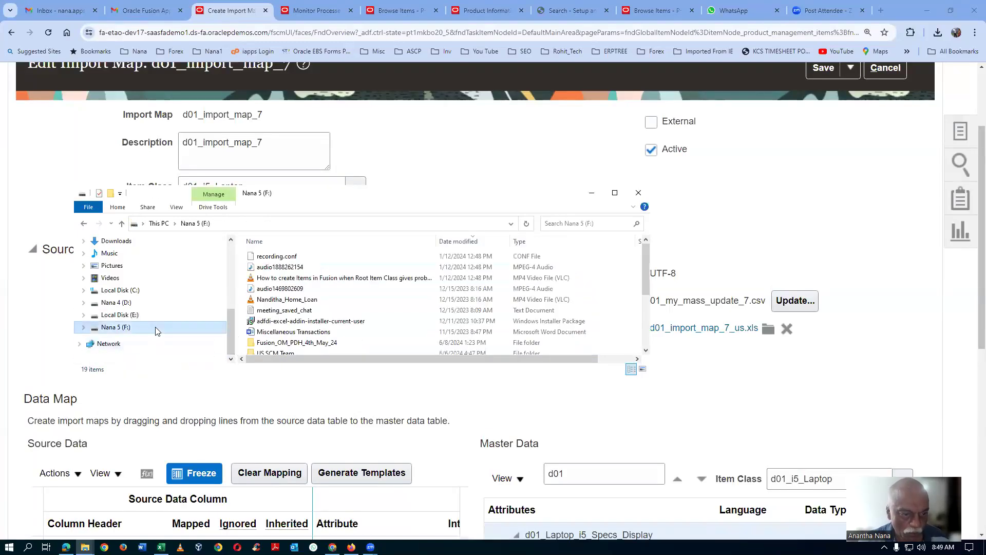
{"action": "double_click", "coordinate": [357, 344]}
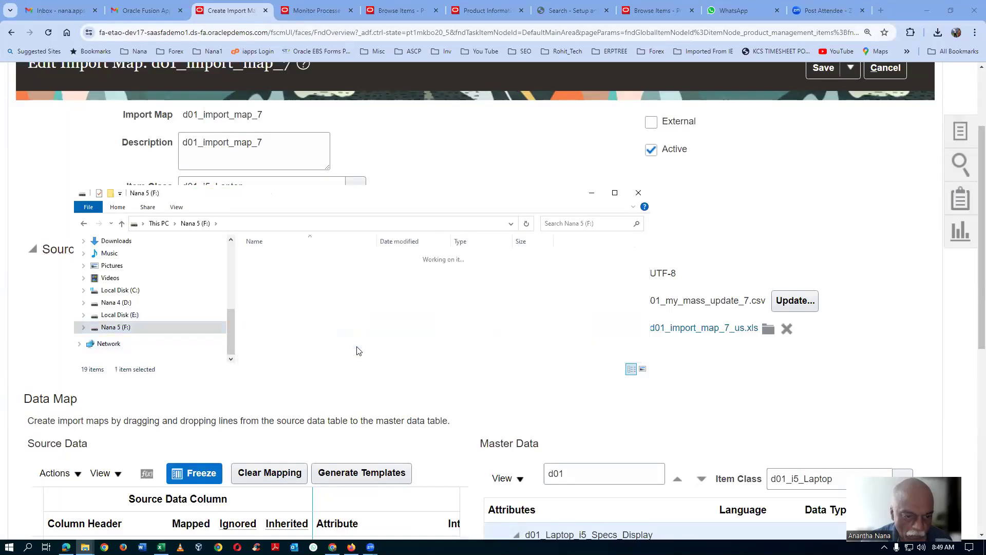
{"action": "double_click", "coordinate": [341, 279]}
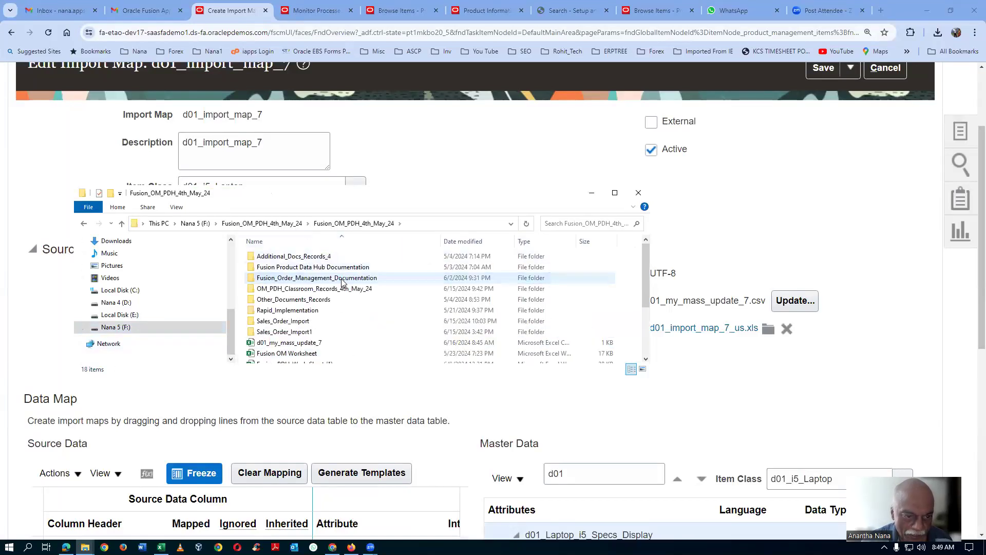
{"action": "left_click", "coordinate": [365, 342]}
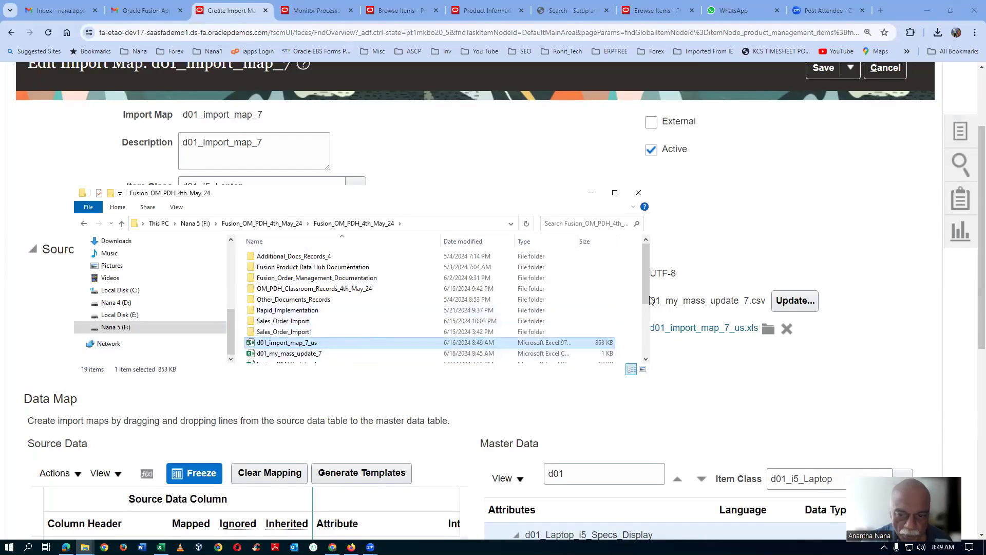
Step: Unblock the d01_import_map_7_us file in its properties and apply the change
{"action": "left_click_drag", "start_coordinate": [647, 299], "coordinate": [654, 340]}
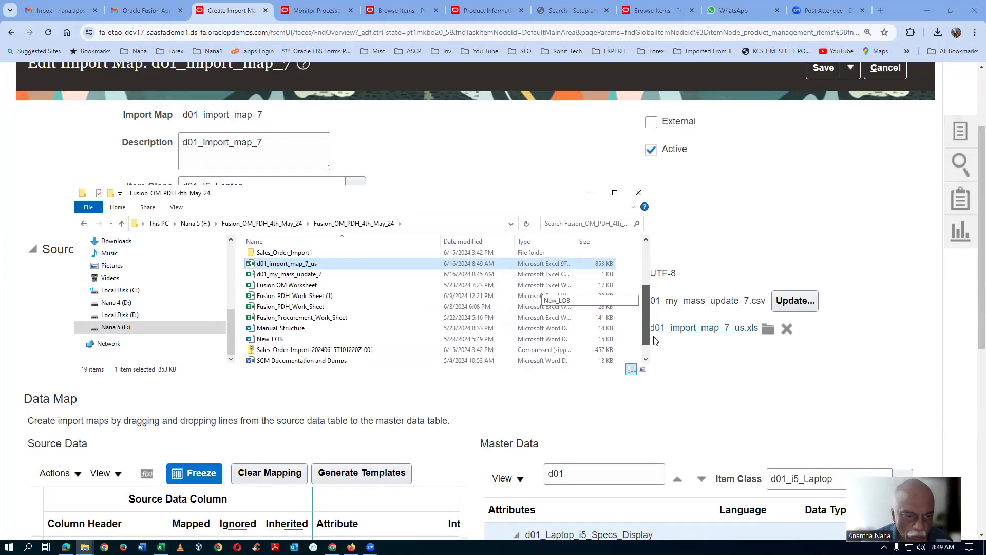
{"action": "right_click", "coordinate": [345, 263]}
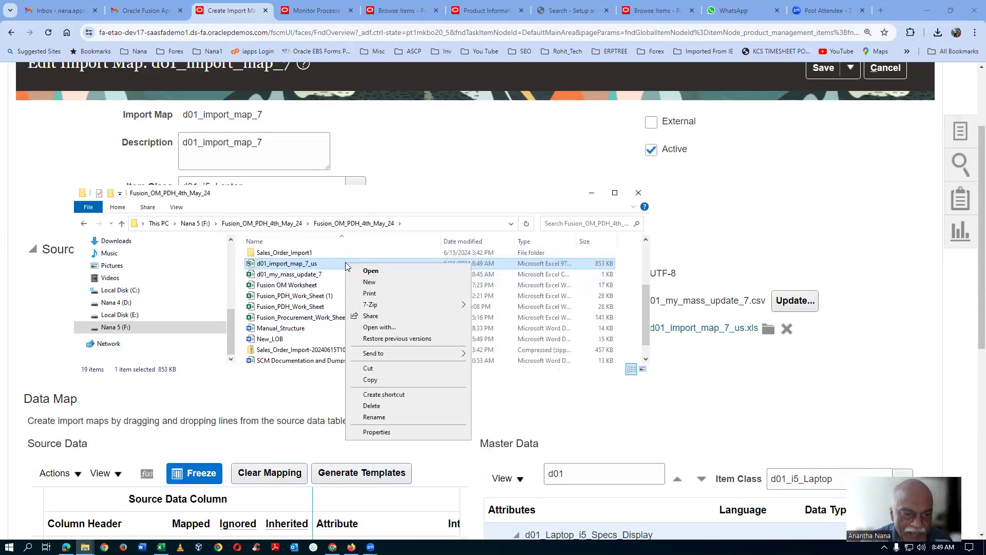
{"action": "left_click", "coordinate": [380, 435]}
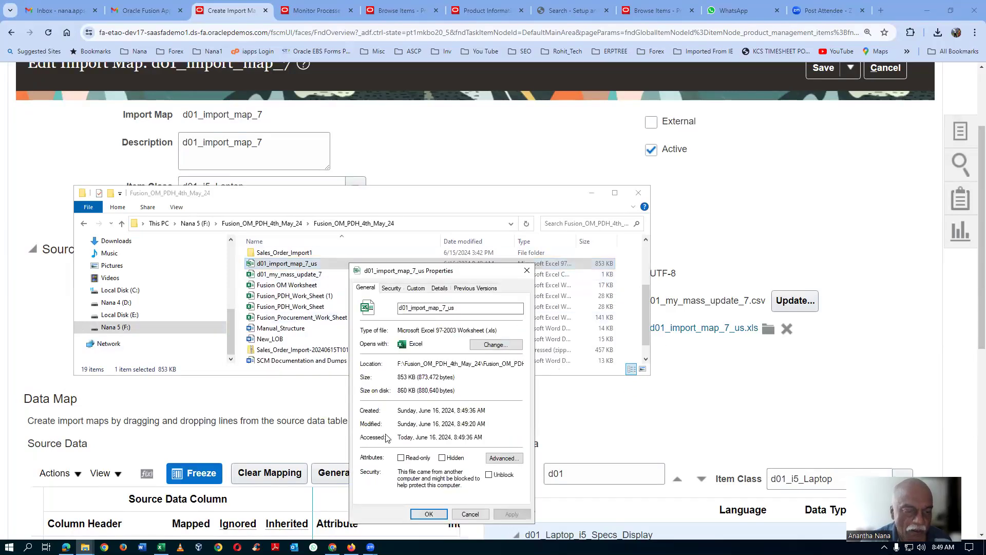
{"action": "left_click", "coordinate": [489, 474]}
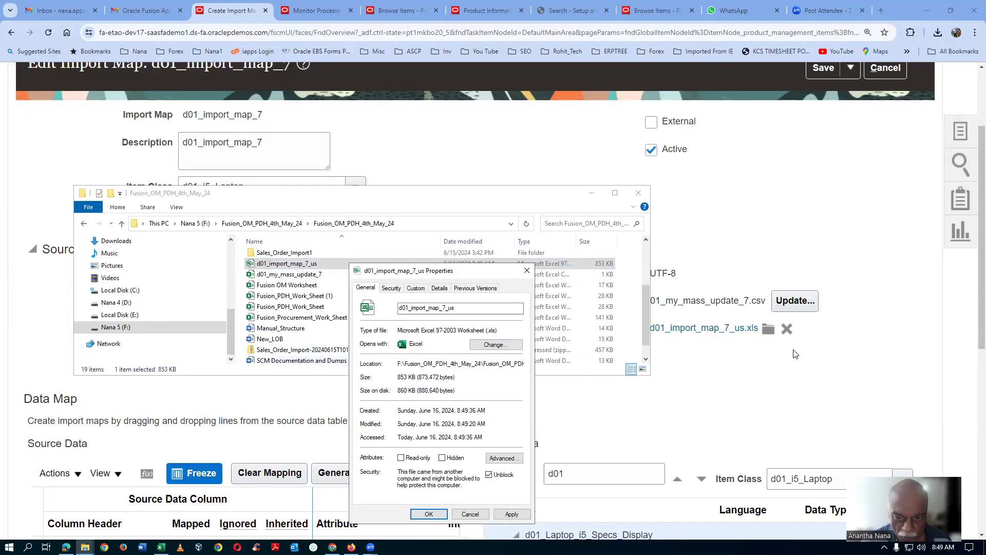
{"action": "left_click_drag", "start_coordinate": [458, 273], "coordinate": [467, 186]}
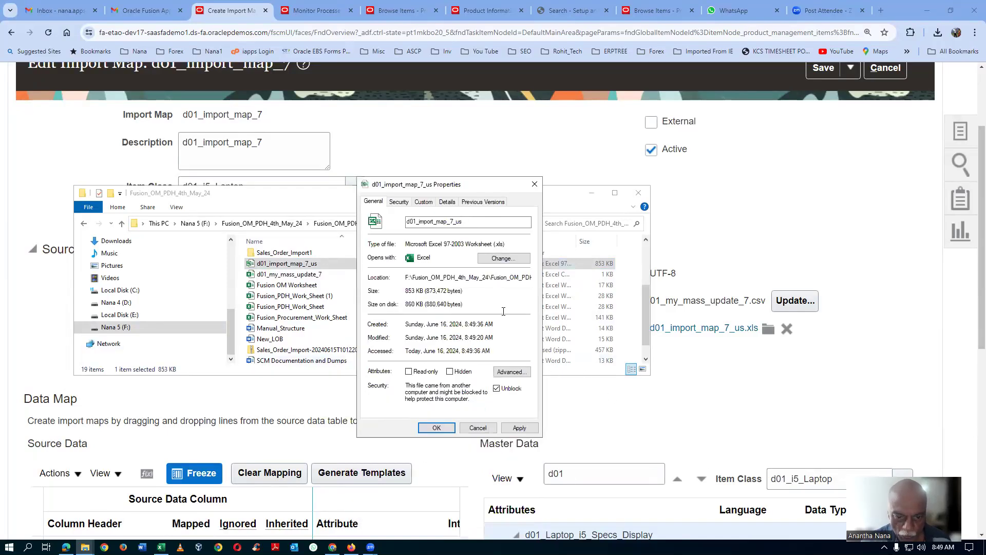
{"action": "left_click", "coordinate": [519, 430]}
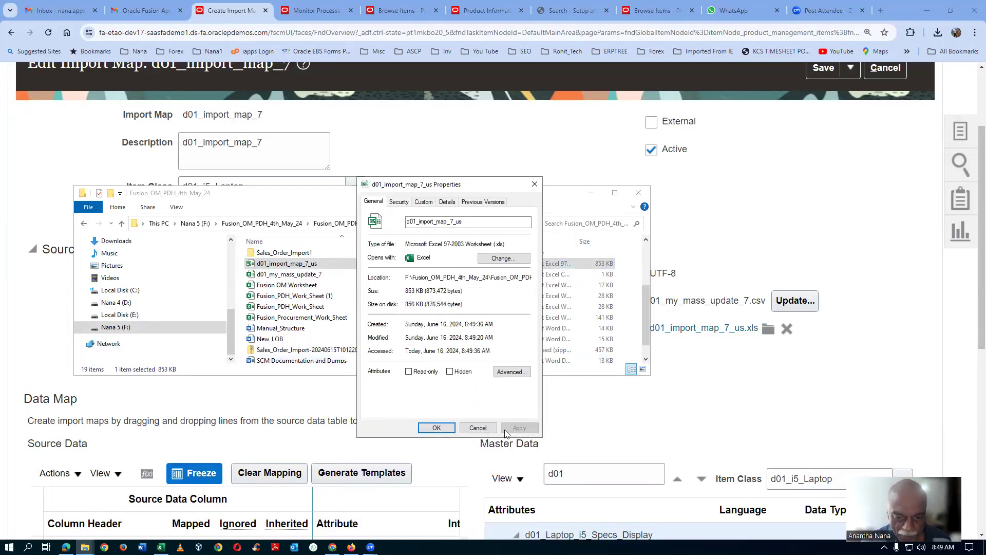
{"action": "left_click", "coordinate": [435, 428]}
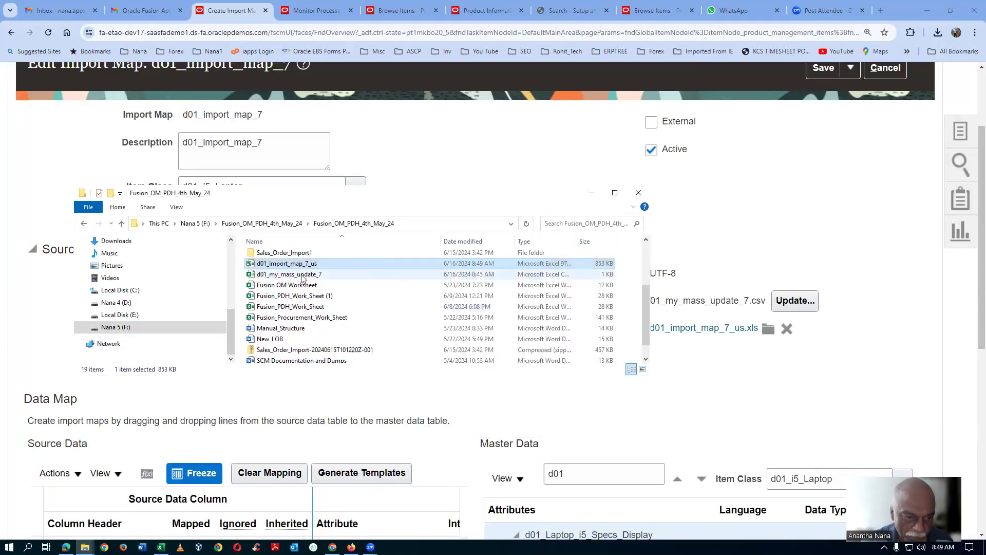
Step: Open the d01_import_map_7_us template and choose Red as the colour and 8 GB RAM as the RAM in row 5
{"action": "double_click", "coordinate": [342, 265]}
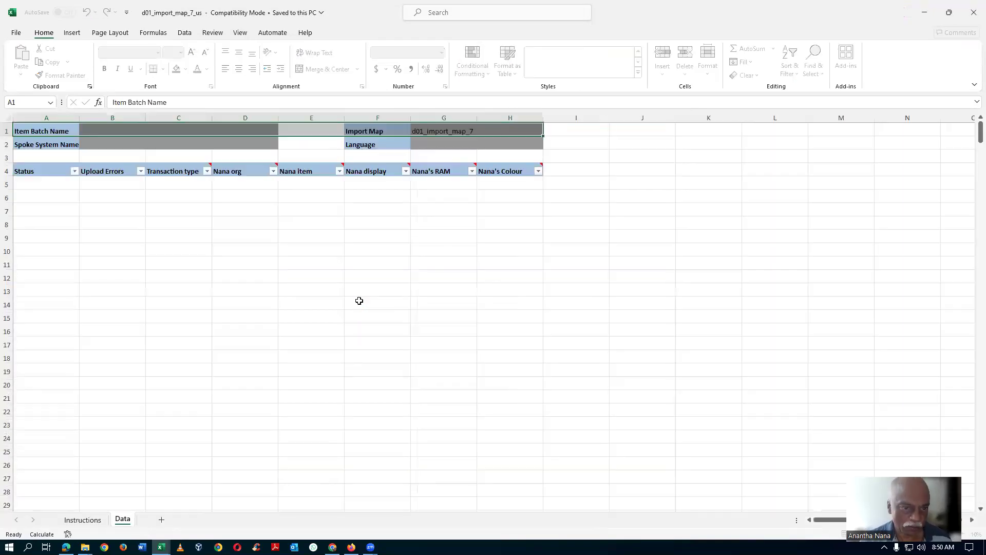
{"action": "left_click", "coordinate": [518, 183]}
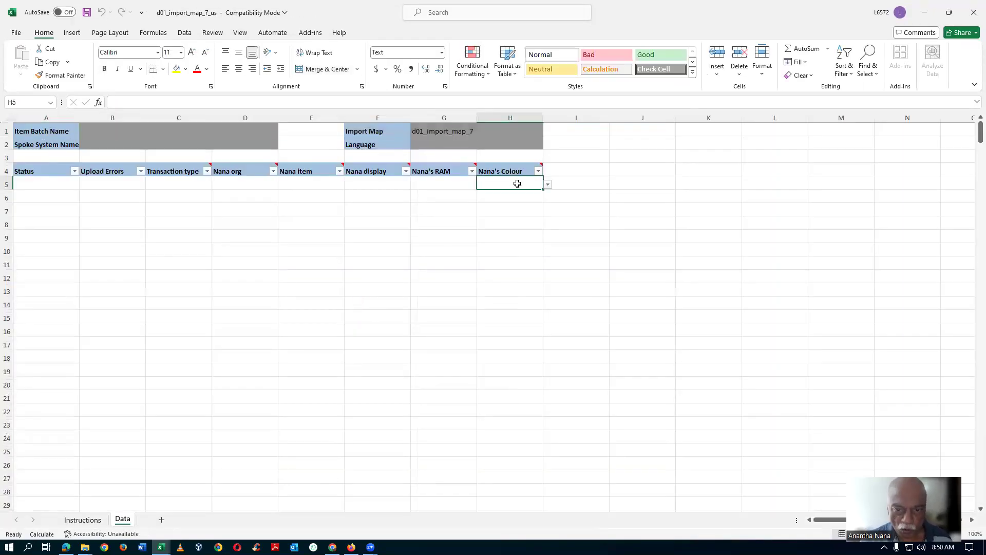
{"action": "left_click", "coordinate": [548, 184]}
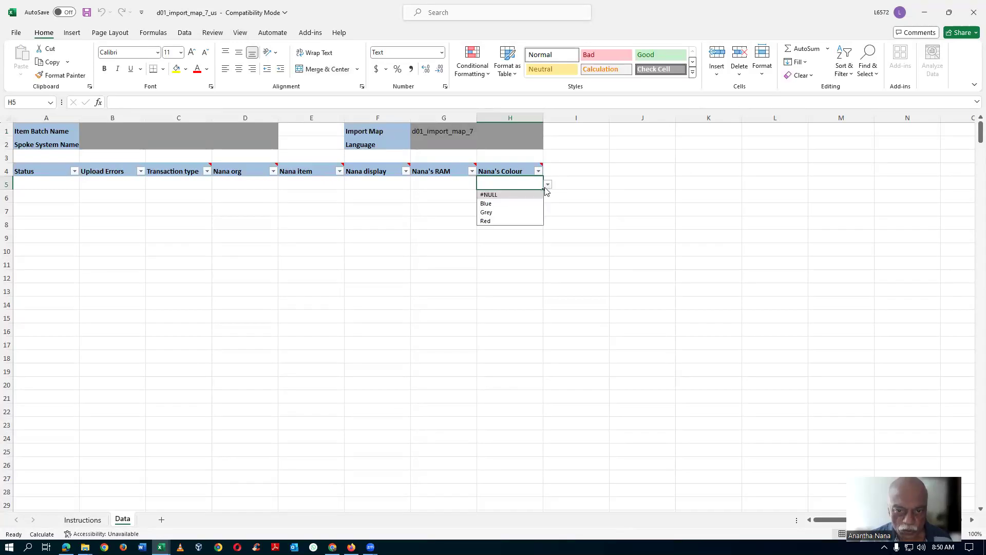
{"action": "left_click", "coordinate": [494, 220]}
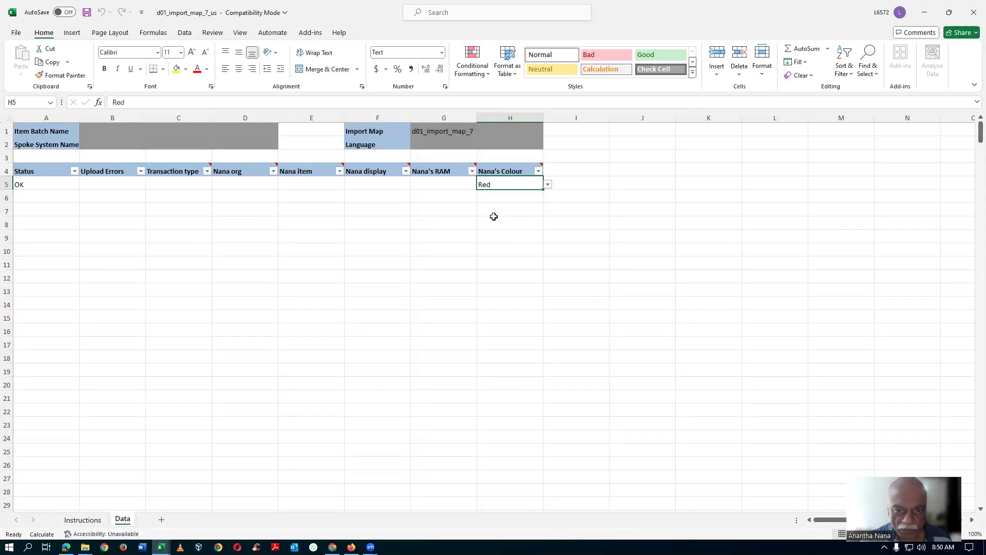
{"action": "left_click", "coordinate": [442, 183]}
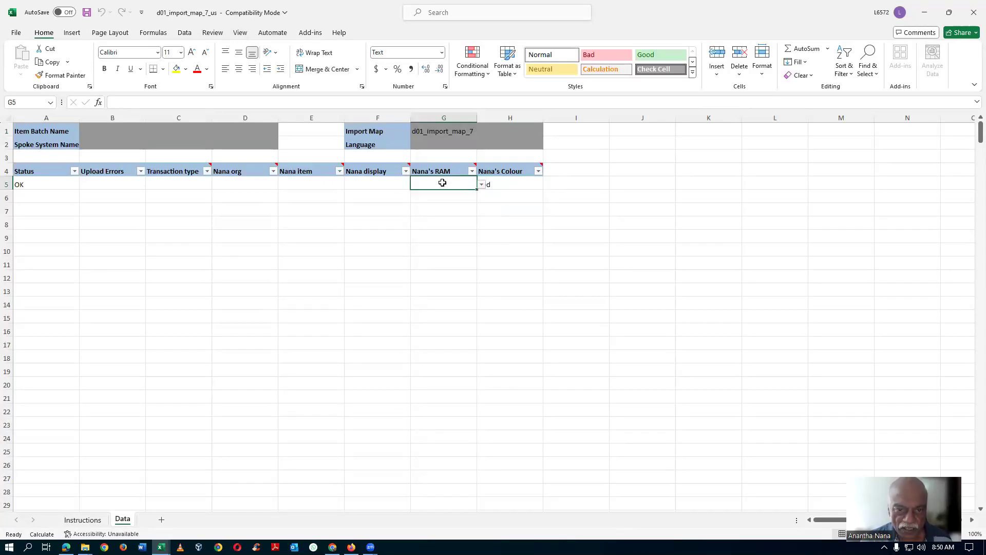
{"action": "left_click", "coordinate": [483, 185]}
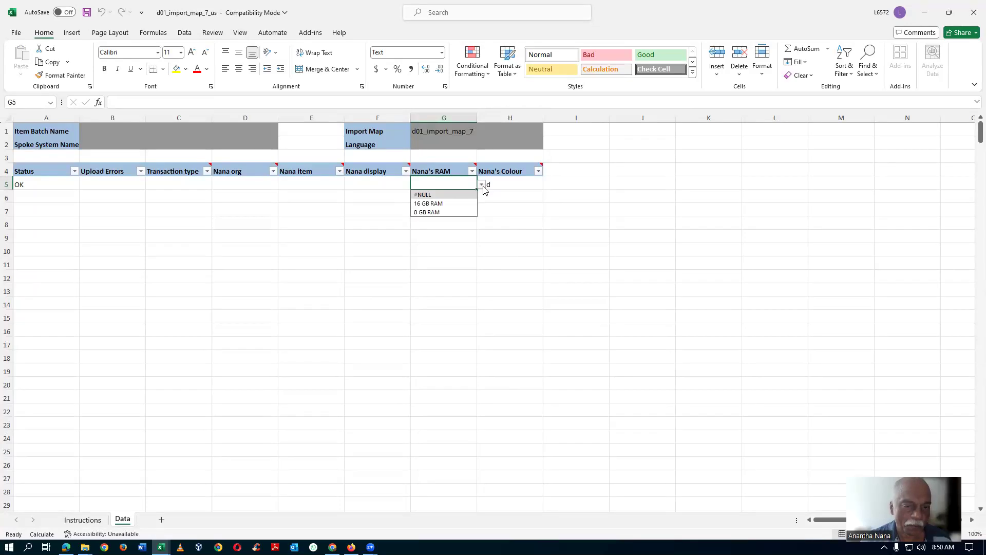
{"action": "left_click", "coordinate": [457, 213]}
{"action": "left_click", "coordinate": [368, 184]}
{"action": "left_click", "coordinate": [304, 186]}
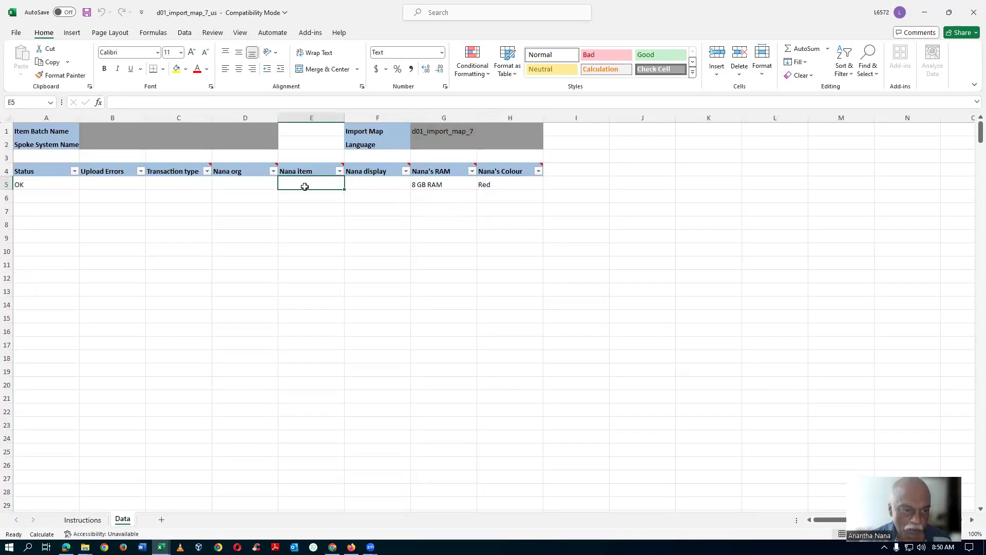
{"action": "left_click", "coordinate": [243, 189]}
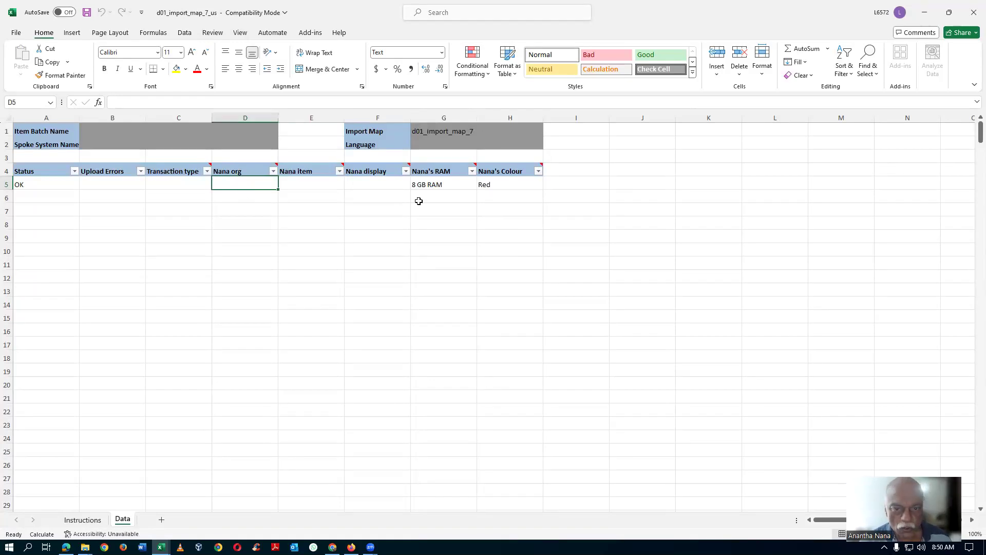
Step: Copy the colour value Red from the template into cell F2 of the d01_my_mass_update_7 workbook
{"action": "left_click", "coordinate": [506, 188]}
{"action": "key", "text": "ctrl+c"}
{"action": "key", "text": "alt+Tab"}
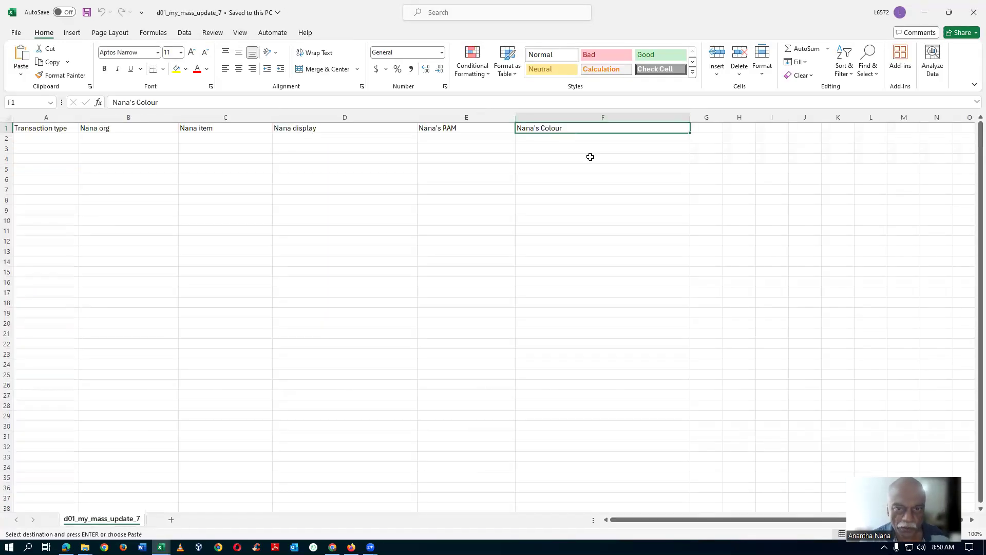
{"action": "left_click", "coordinate": [584, 137]}
{"action": "key", "text": "ctrl+v"}
Step: Copy the 8 GB RAM value from the template into cell E2 of d01_my_mass_update_7
{"action": "left_click", "coordinate": [433, 138]}
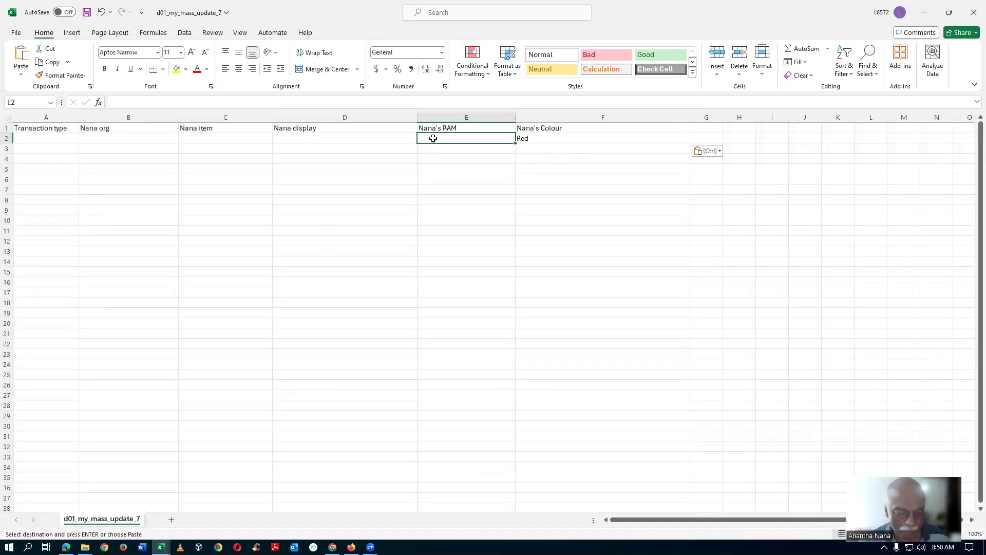
{"action": "key", "text": "alt+Tab"}
{"action": "left_click", "coordinate": [449, 185]}
{"action": "key", "text": "ctrl+c"}
{"action": "key", "text": "alt+Tab"}
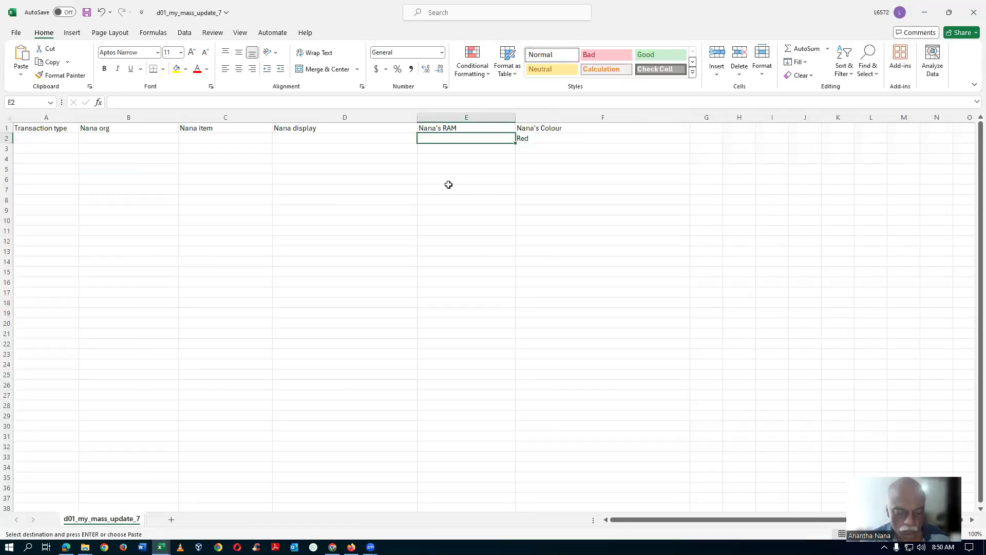
{"action": "key", "text": "ctrl+v"}
Step: Enter 32 as the Nana display and d01_1090 as the Nana item in row 2 of d01_my_mass_update_7
{"action": "left_click", "coordinate": [359, 141]}
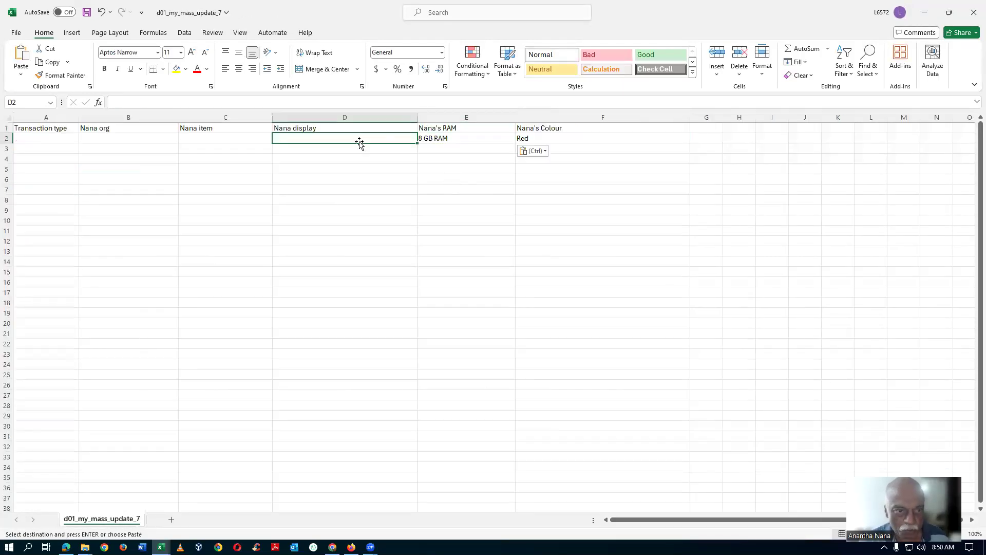
{"action": "type", "text": "32"}
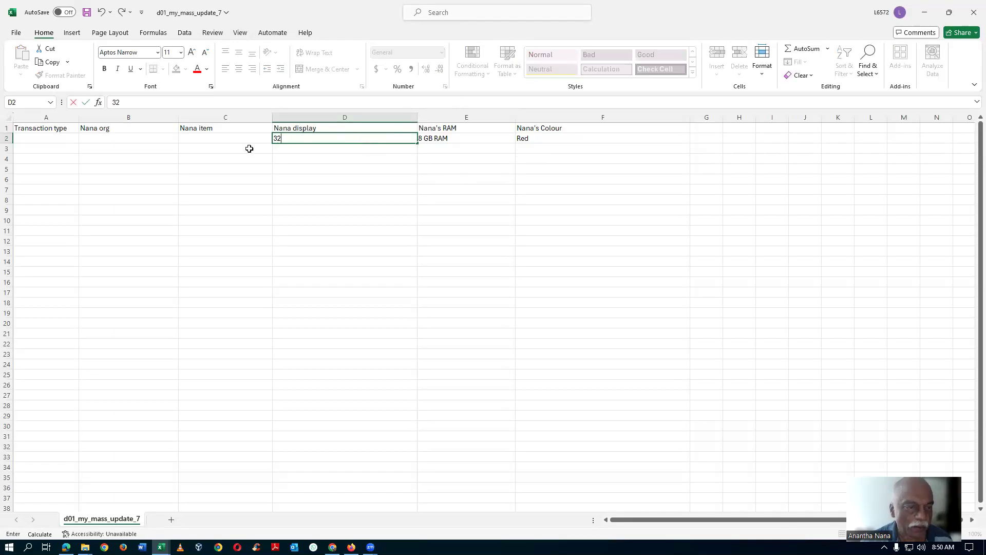
{"action": "left_click", "coordinate": [201, 137]}
{"action": "type", "text": "d"}
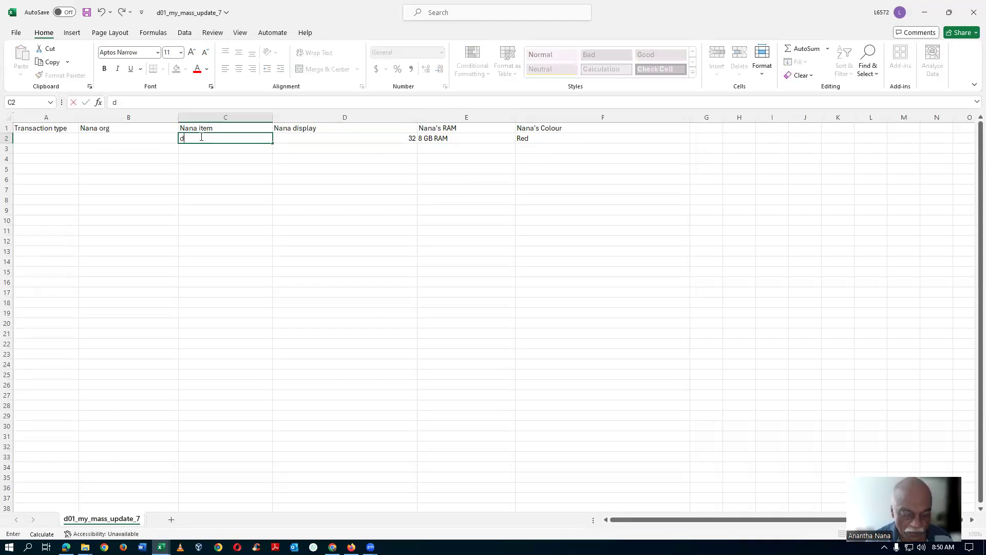
{"action": "type", "text": "01_1090"}
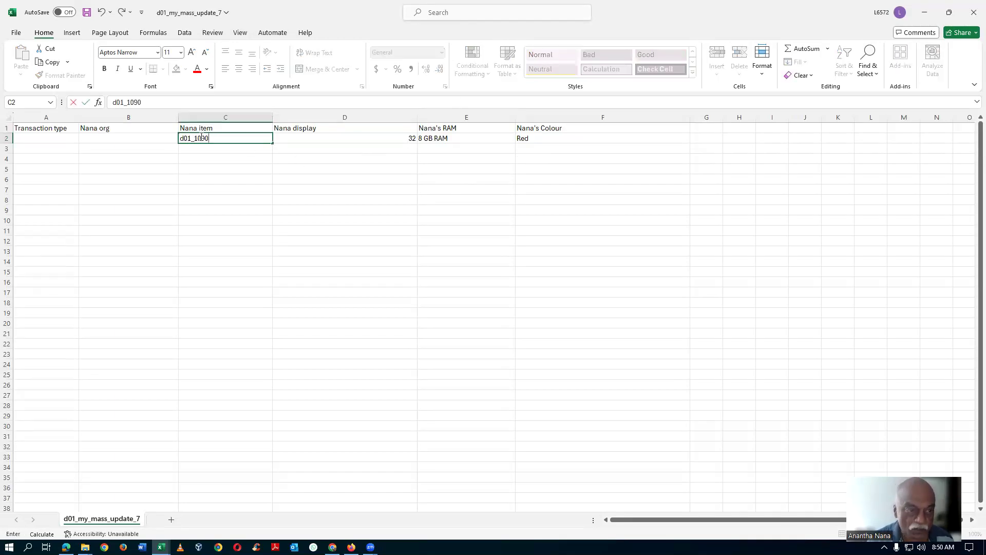
Step: Set row 2's organization to D010 and transaction type to UPDATE, and save the workbook
{"action": "left_click", "coordinate": [133, 140]}
{"action": "type", "text": "D010"}
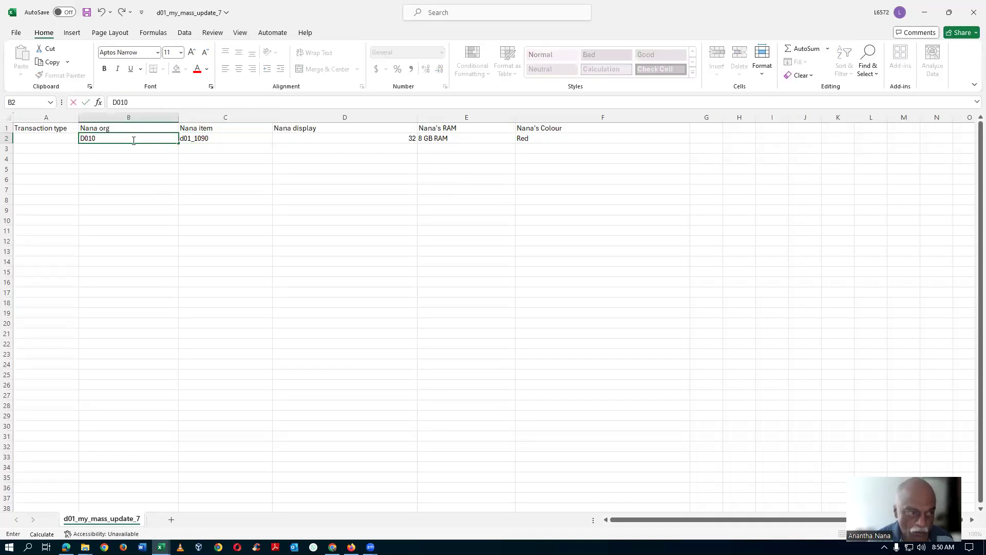
{"action": "left_click", "coordinate": [53, 142]}
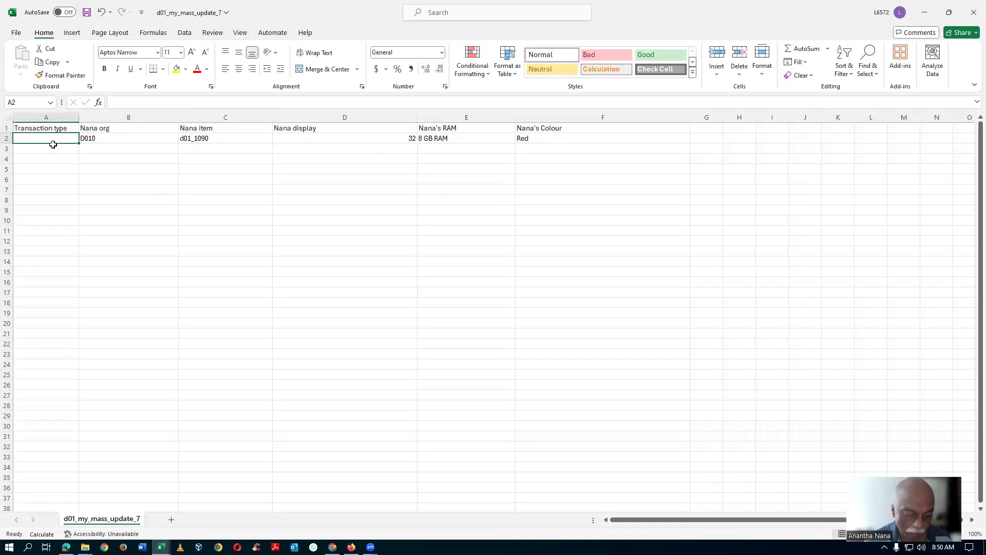
{"action": "type", "text": "UPDATE"}
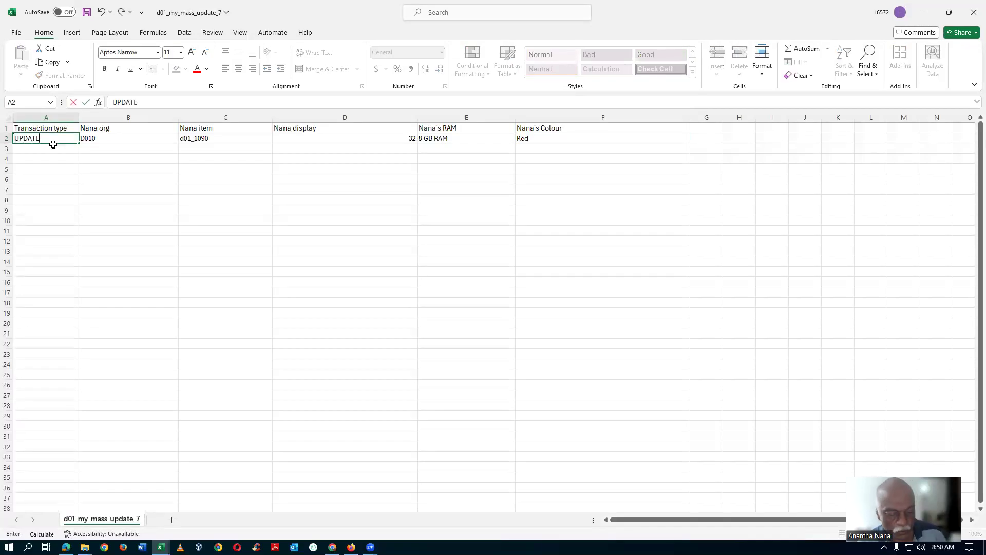
{"action": "key", "text": "ctrl+s"}
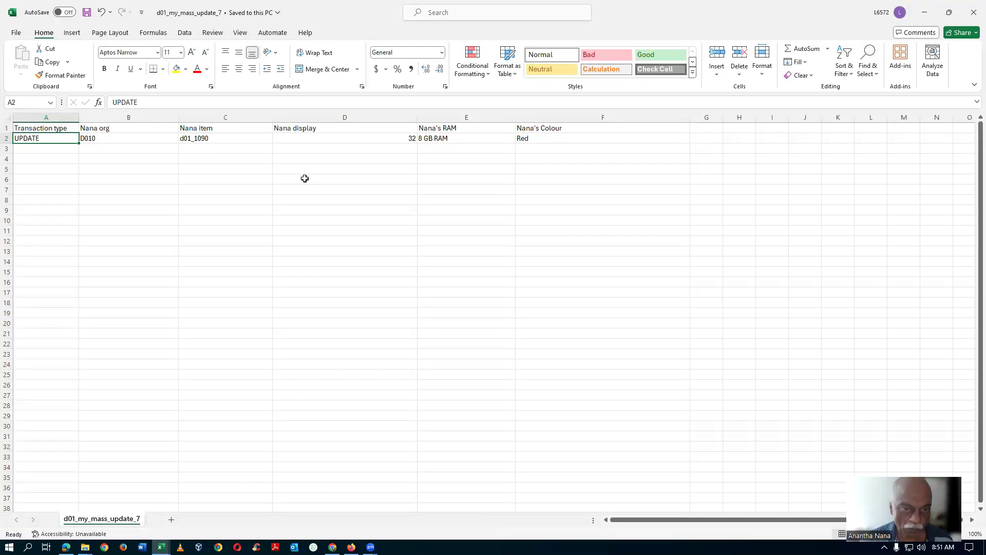
Step: Switch to Oracle Fusion in the browser, save and close import map d01_import_map_7, and return to the Product Information Management overview
{"action": "key", "text": "alt+Tab"}
{"action": "key", "text": "alt+Tab"}
{"action": "key", "text": "alt+Tab"}
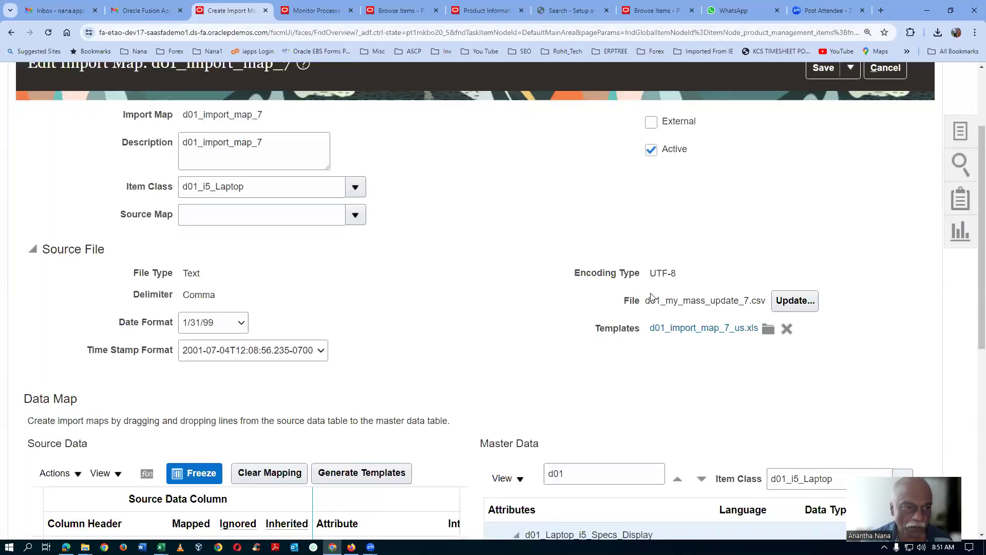
{"action": "scroll", "coordinate": [651, 297], "scroll_direction": "up", "scroll_amount": 3}
{"action": "left_click", "coordinate": [850, 186]}
{"action": "left_click", "coordinate": [851, 212]}
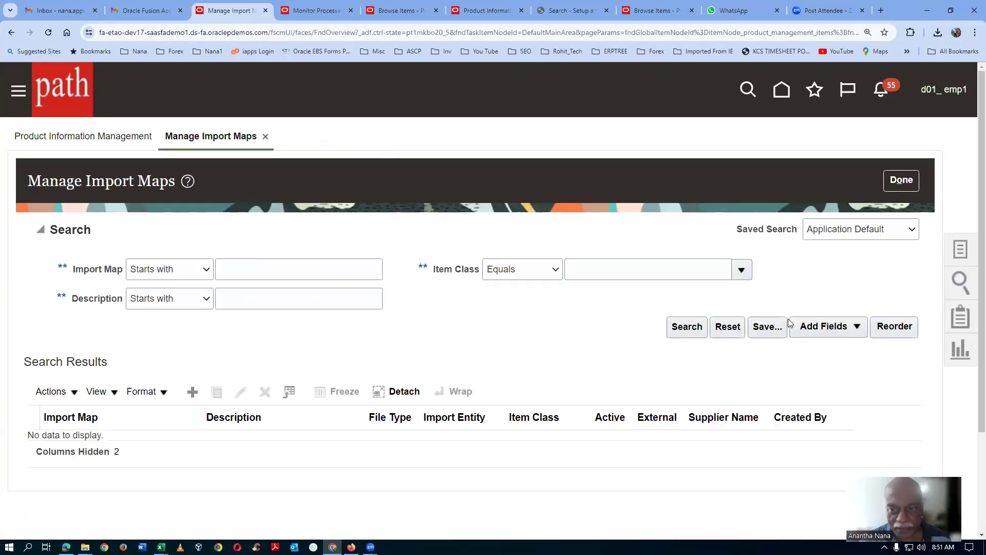
{"action": "left_click", "coordinate": [894, 182]}
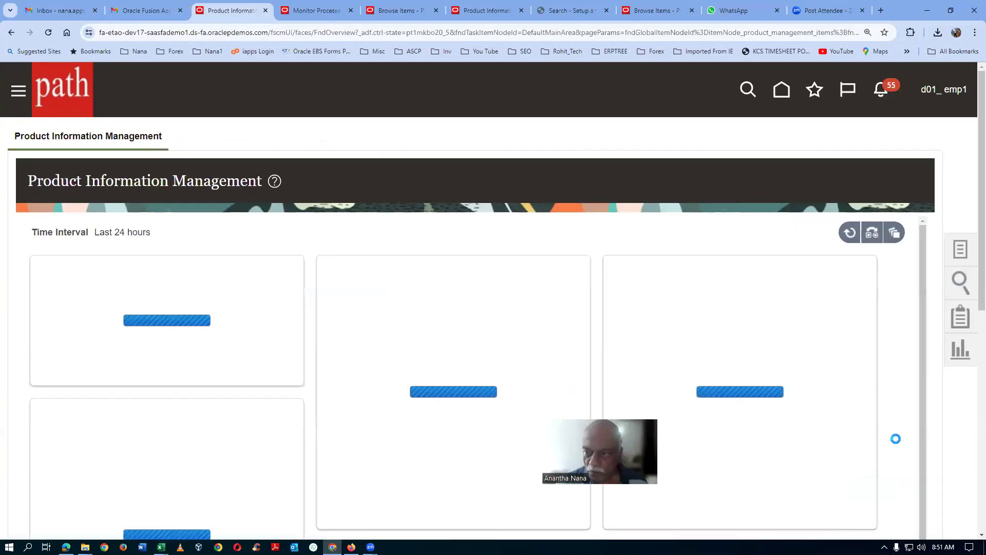
Step: Create an item batch named d01_import_batch_7 with default organization D010, and save it to continue with uploading items from a file
{"action": "left_click", "coordinate": [965, 256]}
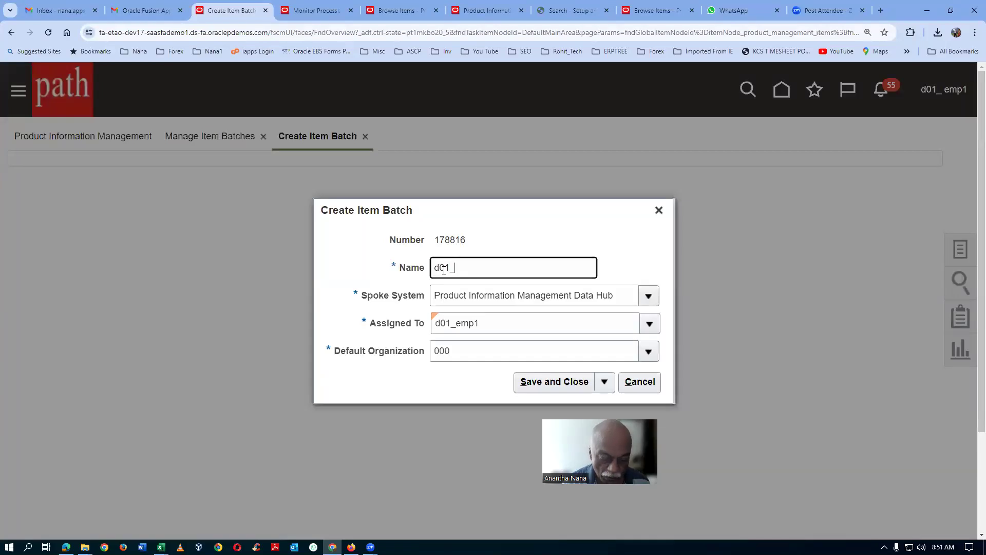
{"action": "type", "text": "port_batch_7"}
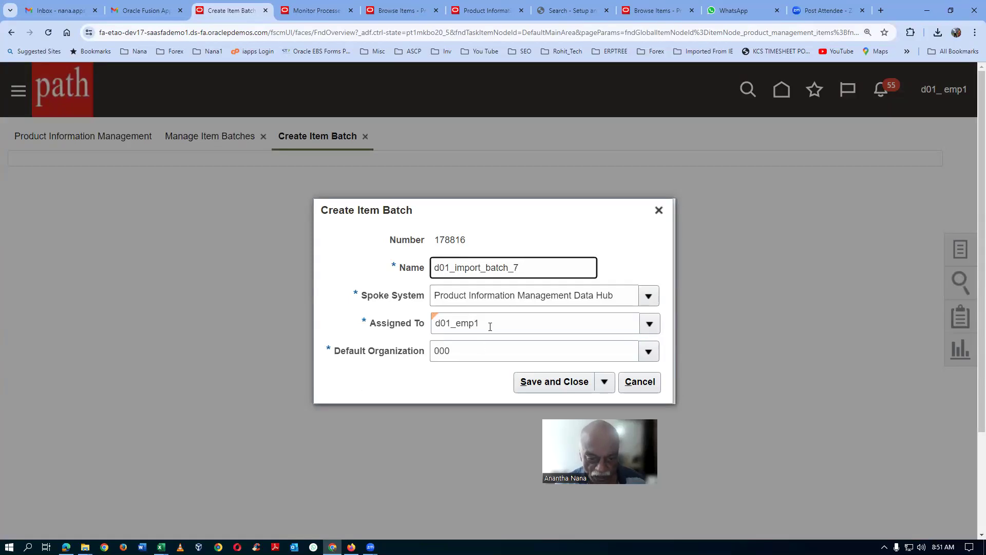
{"action": "double_click", "coordinate": [463, 357]}
{"action": "type", "text": "d"}
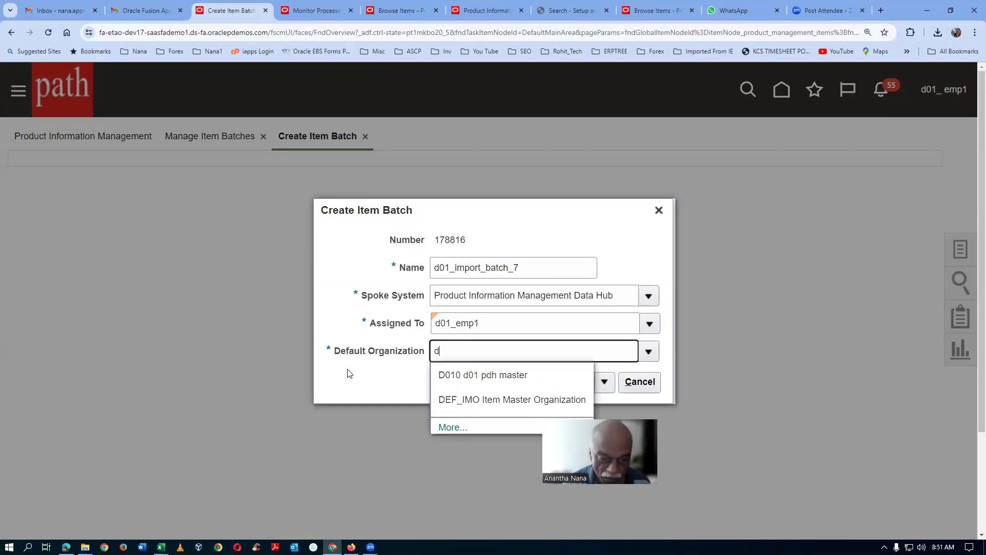
{"action": "left_click", "coordinate": [497, 378]}
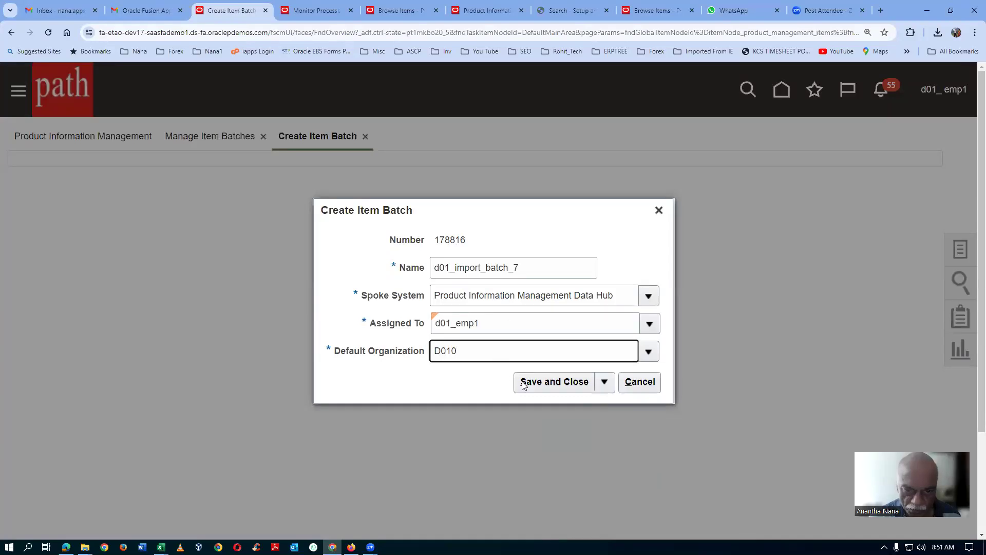
{"action": "left_click", "coordinate": [604, 389]}
{"action": "left_click", "coordinate": [578, 429]}
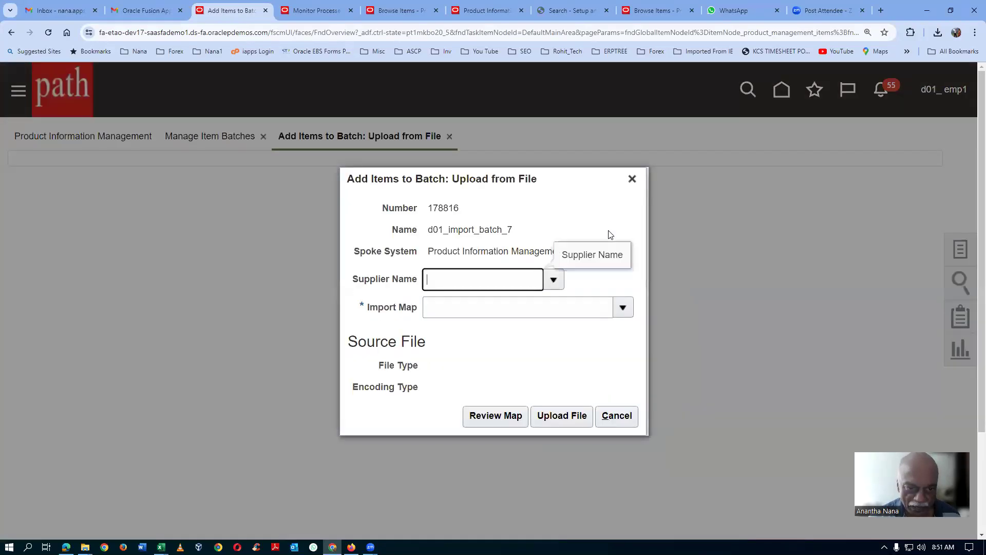
Step: Search the import maps for d01 and choose d01_import_map_7 for the batch upload
{"action": "left_click", "coordinate": [439, 313]}
{"action": "type", "text": "d01"}
{"action": "key", "text": "Tab"}
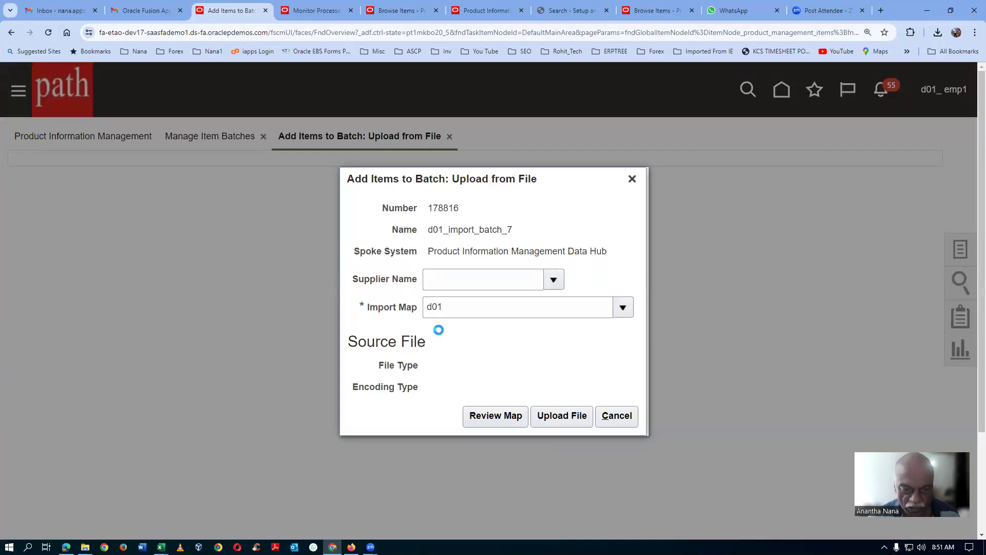
{"action": "left_click", "coordinate": [418, 396]}
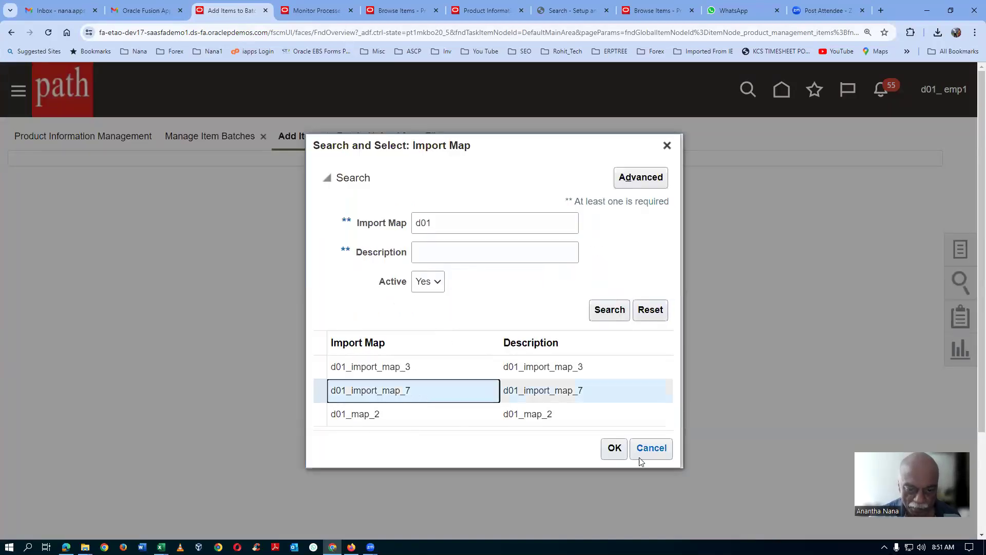
{"action": "left_click", "coordinate": [615, 449]}
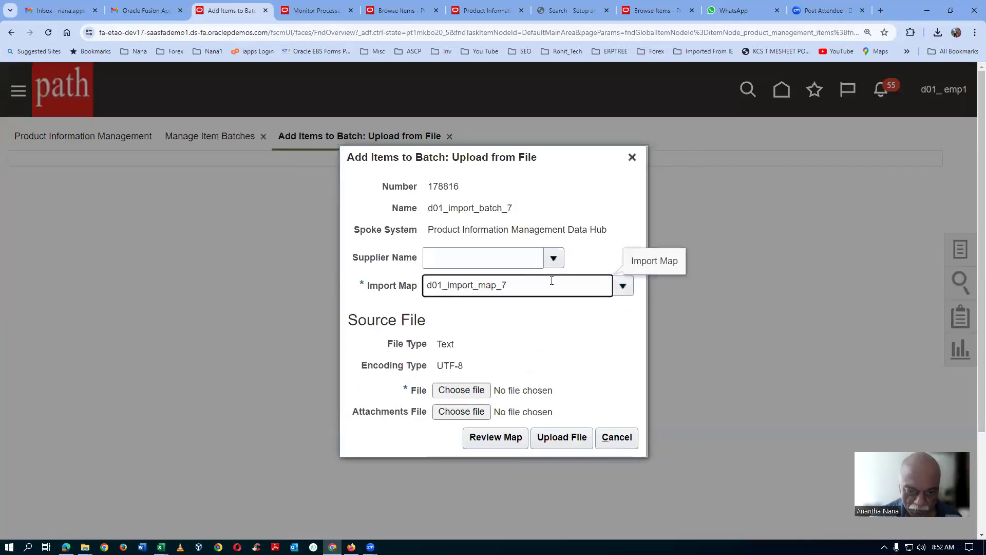
Step: Attach d01_my_mass_update_7 as the source file, upload it to the batch and acknowledge the confirmation
{"action": "left_click", "coordinate": [460, 392]}
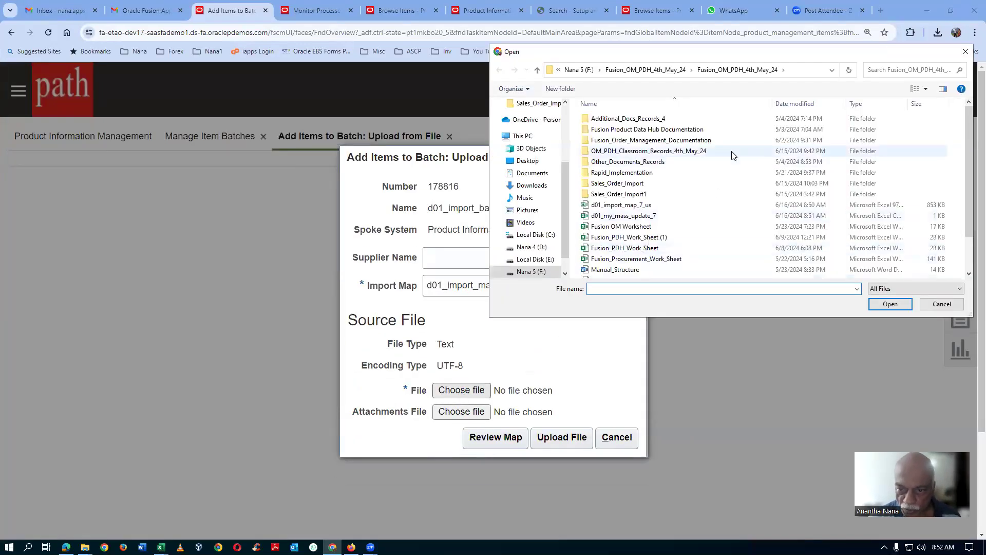
{"action": "left_click", "coordinate": [633, 217]}
{"action": "left_click", "coordinate": [890, 304]}
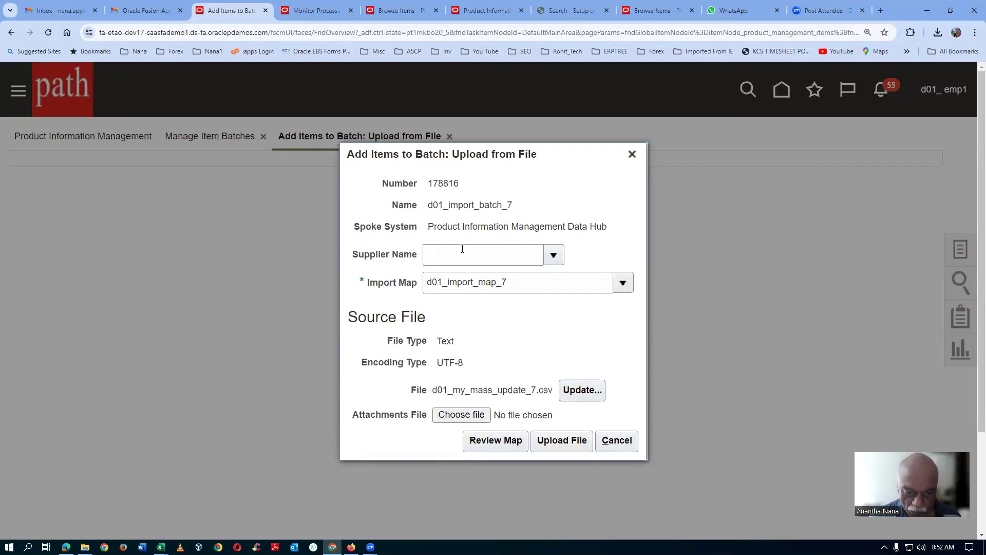
{"action": "left_click", "coordinate": [575, 442]}
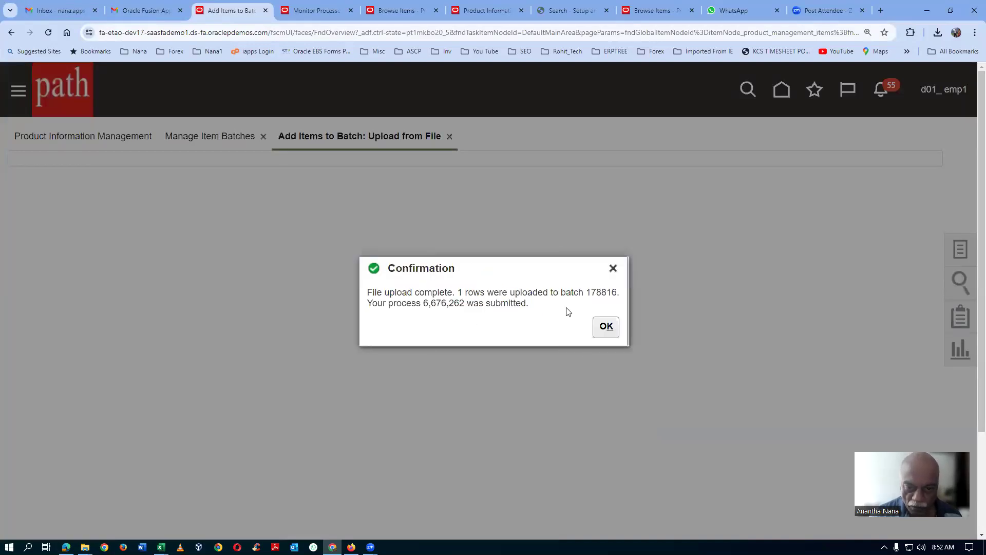
{"action": "left_click", "coordinate": [606, 327]}
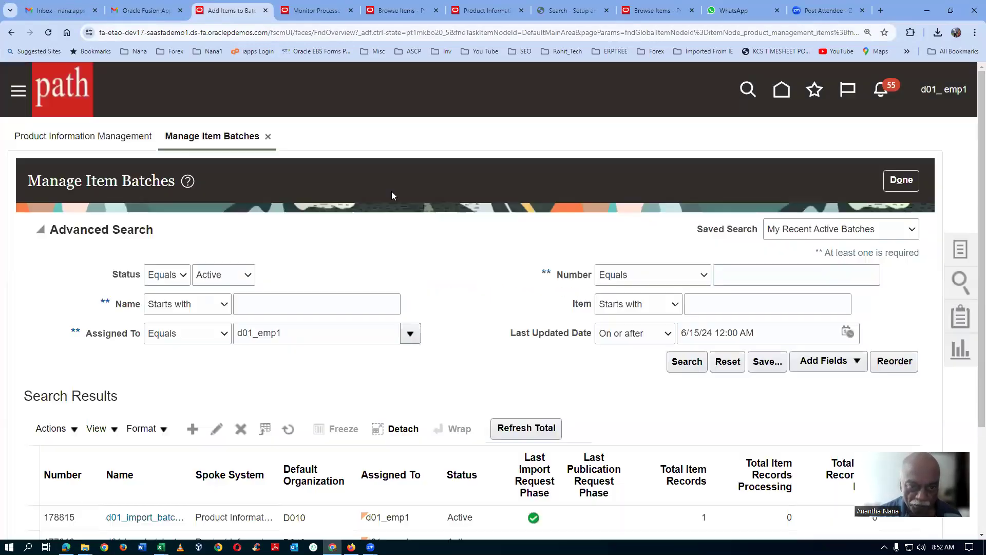
Step: Widen the batch Name column, clear the Active status filter and search the item batches again to check d01_import_batch_7's import columns
{"action": "scroll", "coordinate": [421, 247], "scroll_direction": "down", "scroll_amount": 1}
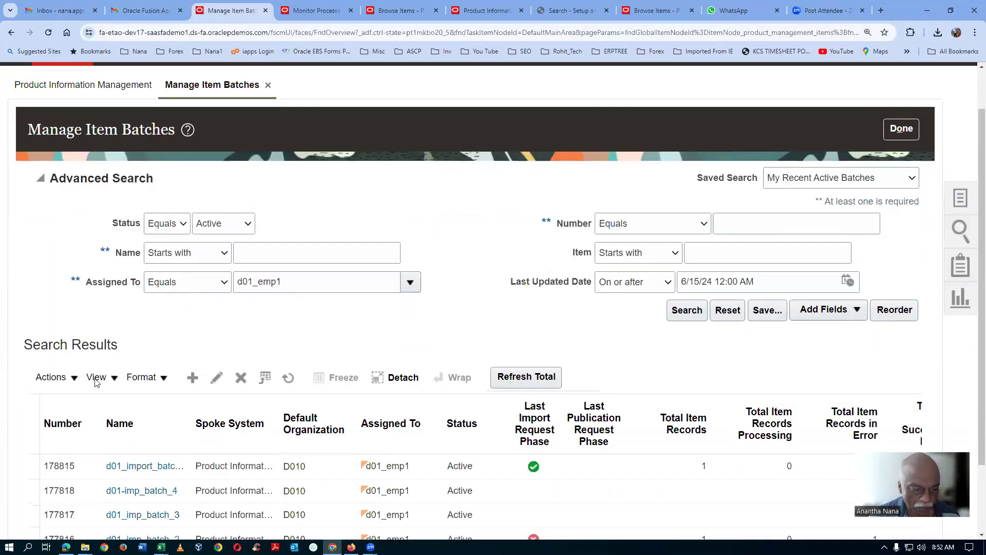
{"action": "left_click_drag", "start_coordinate": [192, 435], "coordinate": [233, 436]}
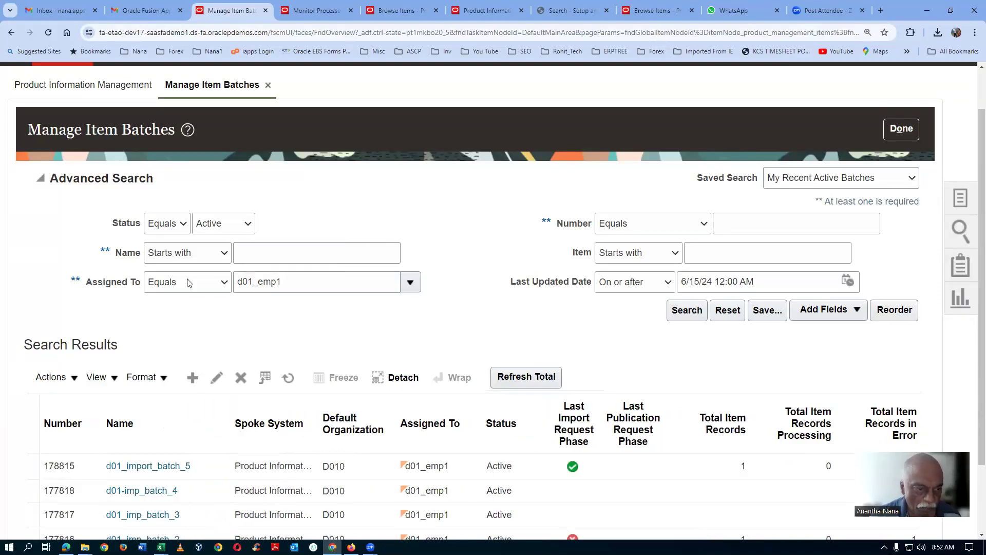
{"action": "left_click", "coordinate": [230, 227]}
{"action": "left_click", "coordinate": [227, 240]}
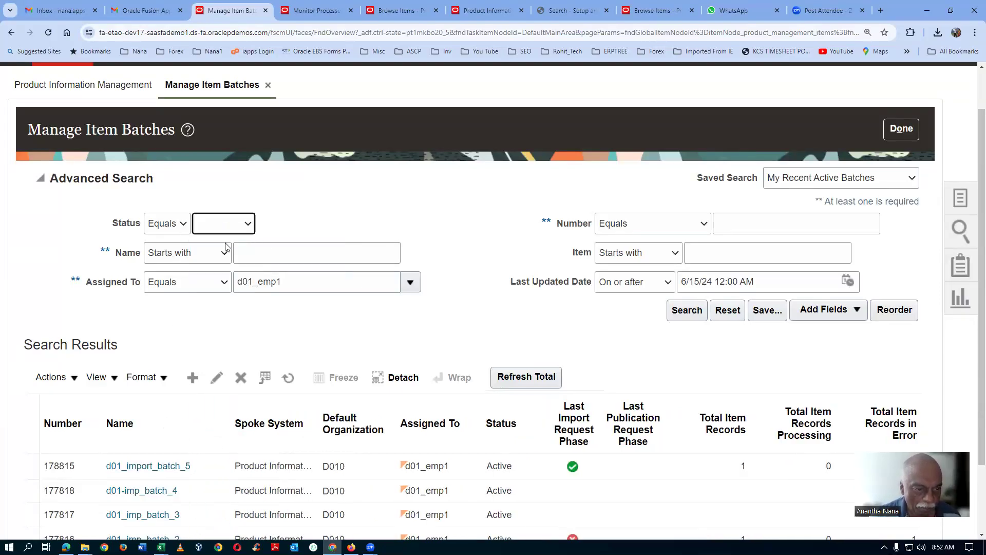
{"action": "left_click", "coordinate": [687, 310]}
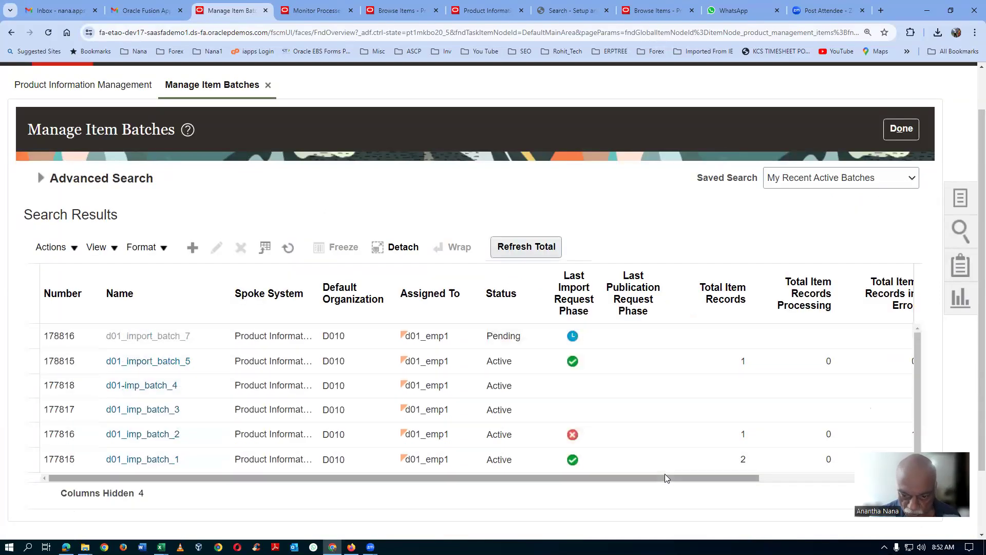
{"action": "left_click_drag", "start_coordinate": [663, 477], "coordinate": [769, 477]}
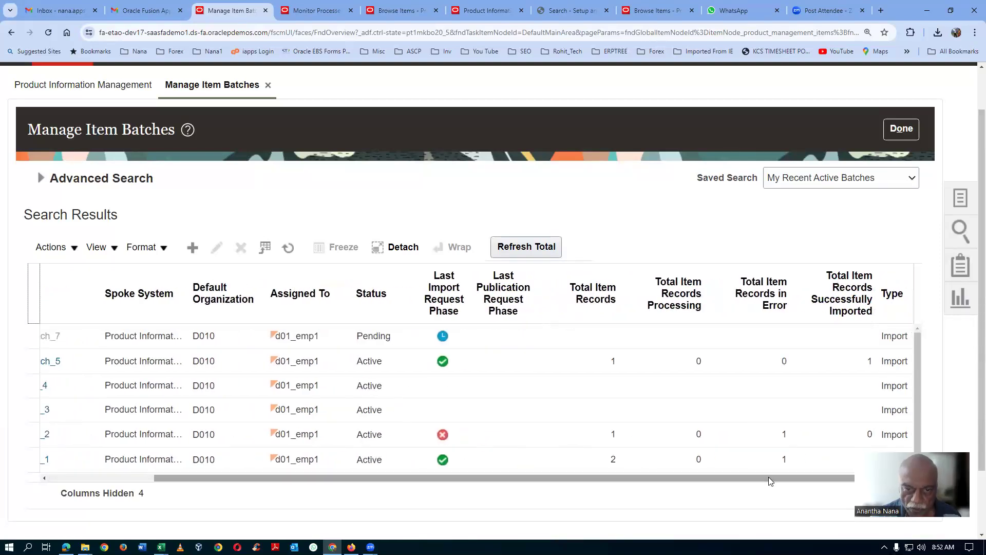
Step: Refresh the scheduled processes list repeatedly to monitor the item import, and return to the item batches page
{"action": "left_click", "coordinate": [300, 6]}
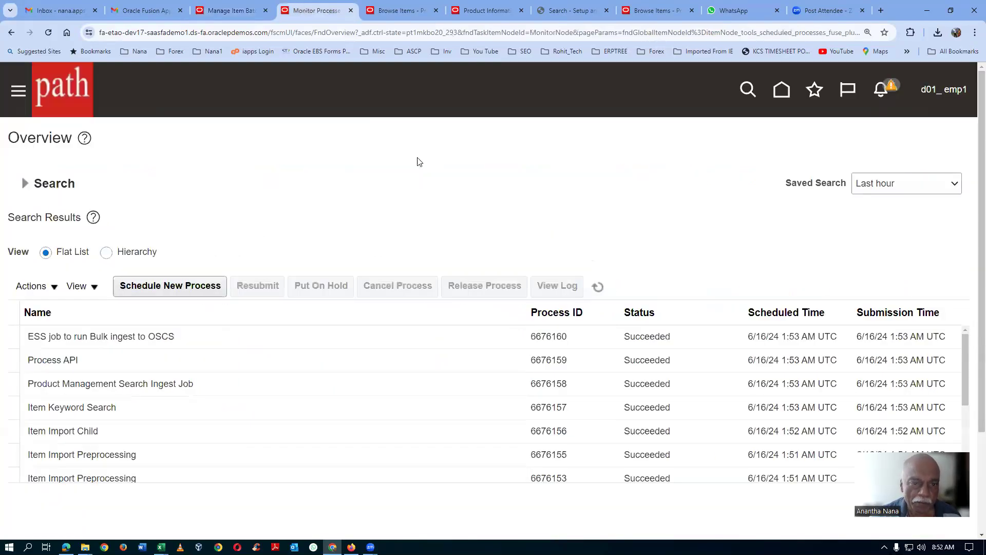
{"action": "left_click", "coordinate": [601, 293]}
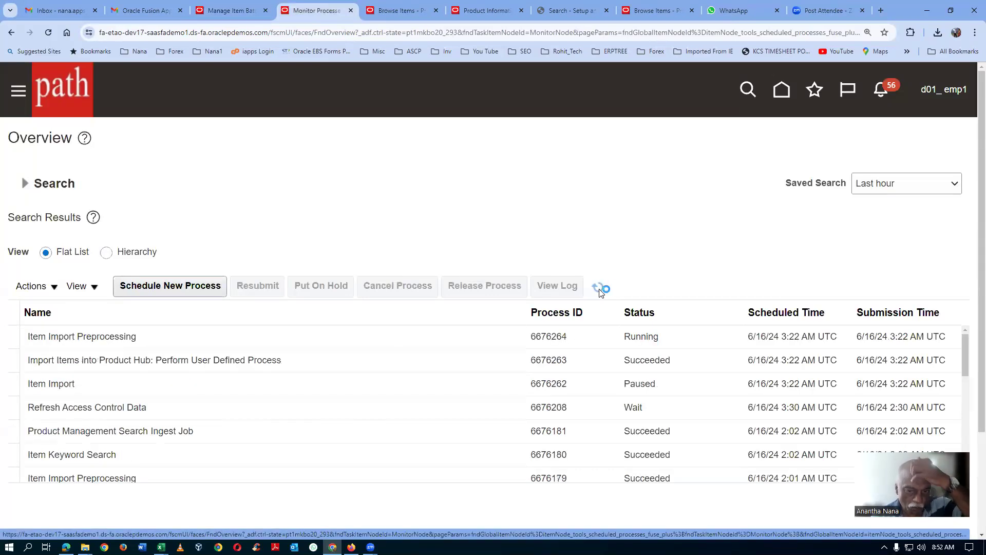
{"action": "left_click", "coordinate": [601, 293]}
{"action": "left_click", "coordinate": [601, 291]}
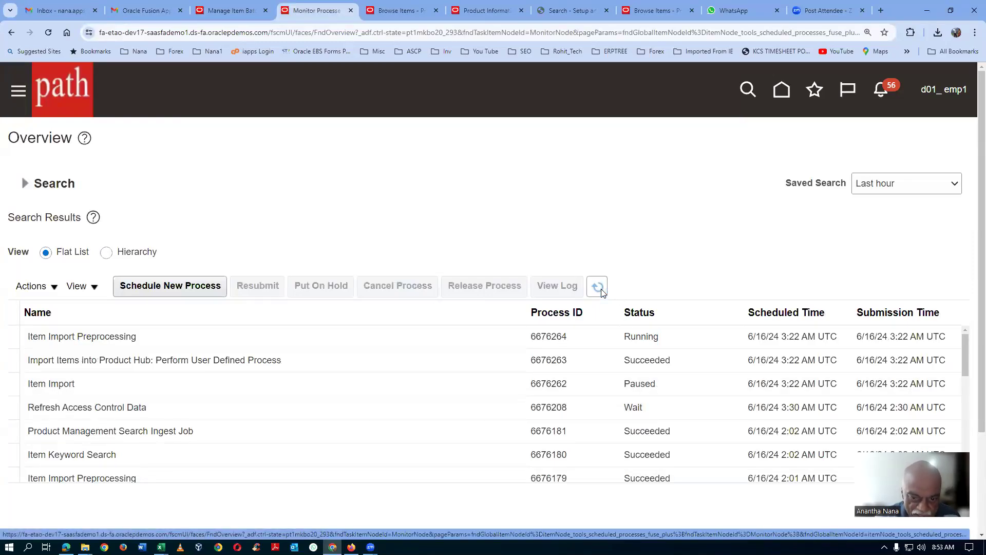
{"action": "left_click", "coordinate": [602, 291]}
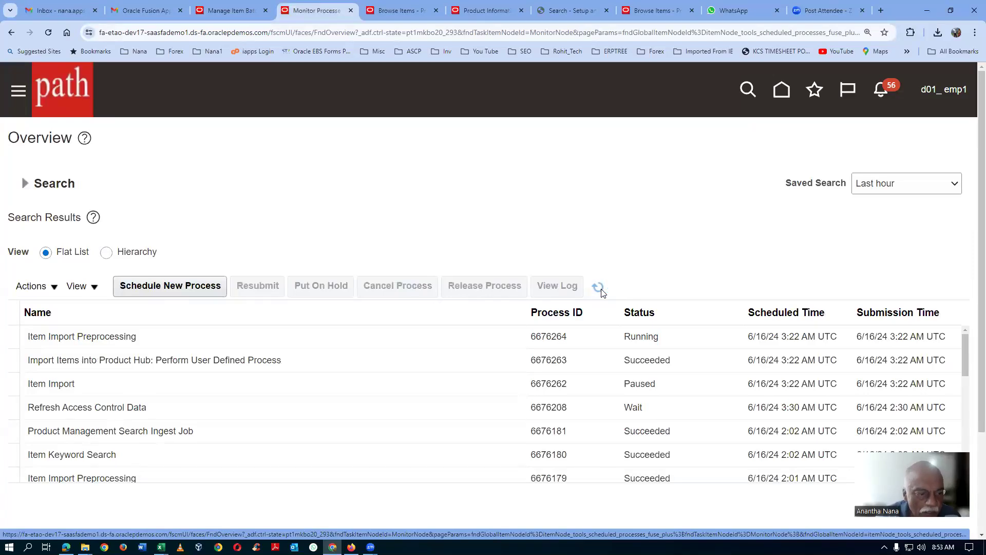
{"action": "left_click", "coordinate": [602, 292]}
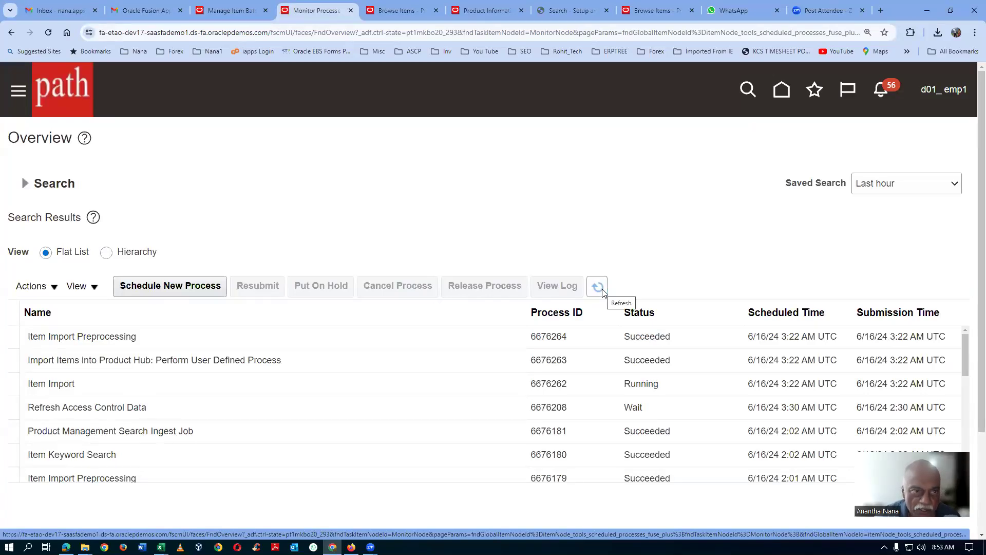
{"action": "left_click", "coordinate": [602, 291]}
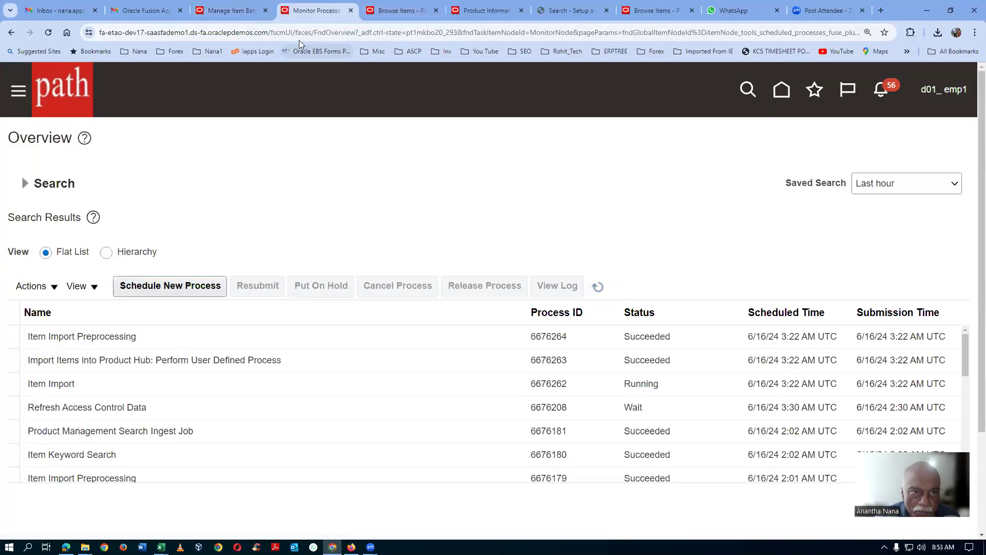
{"action": "left_click", "coordinate": [231, 10]}
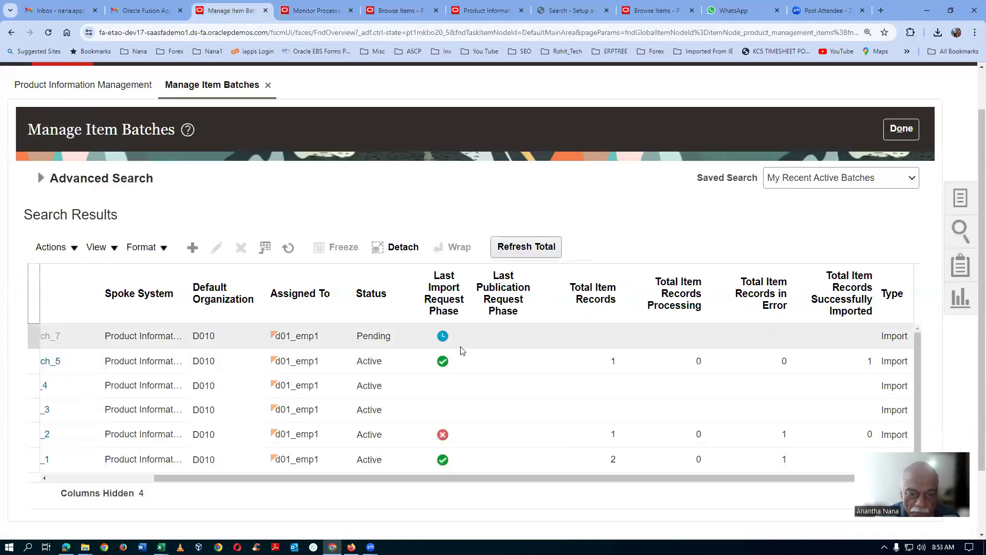
Step: Rerun the item batch search twice to check the status and import record columns of d01_import_batch_7
{"action": "left_click", "coordinate": [39, 178]}
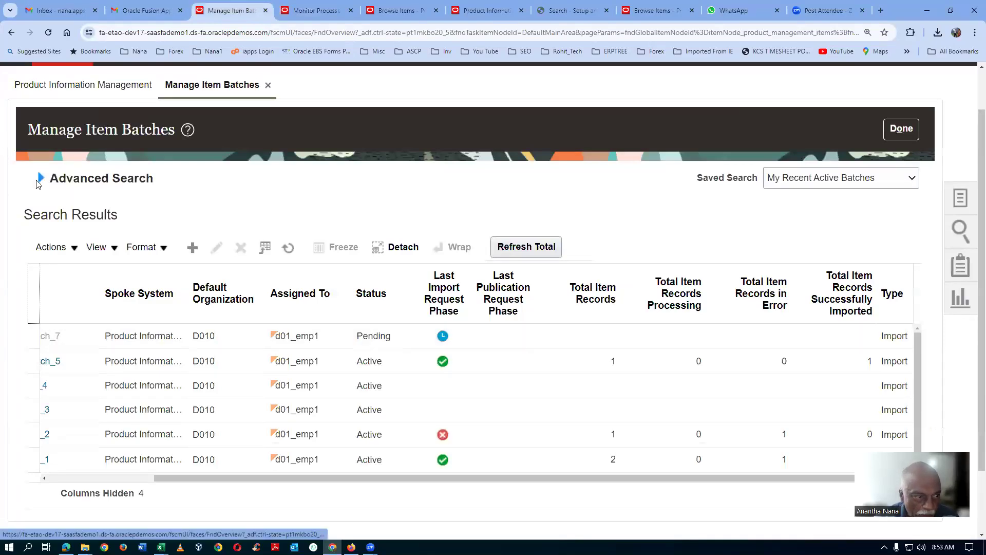
{"action": "left_click", "coordinate": [688, 311]}
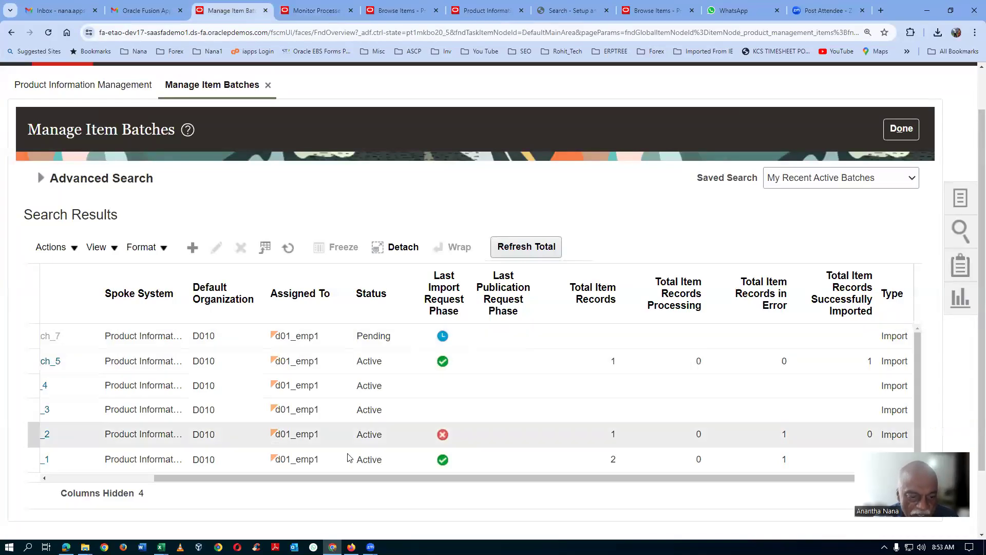
{"action": "left_click_drag", "start_coordinate": [303, 482], "coordinate": [154, 486]}
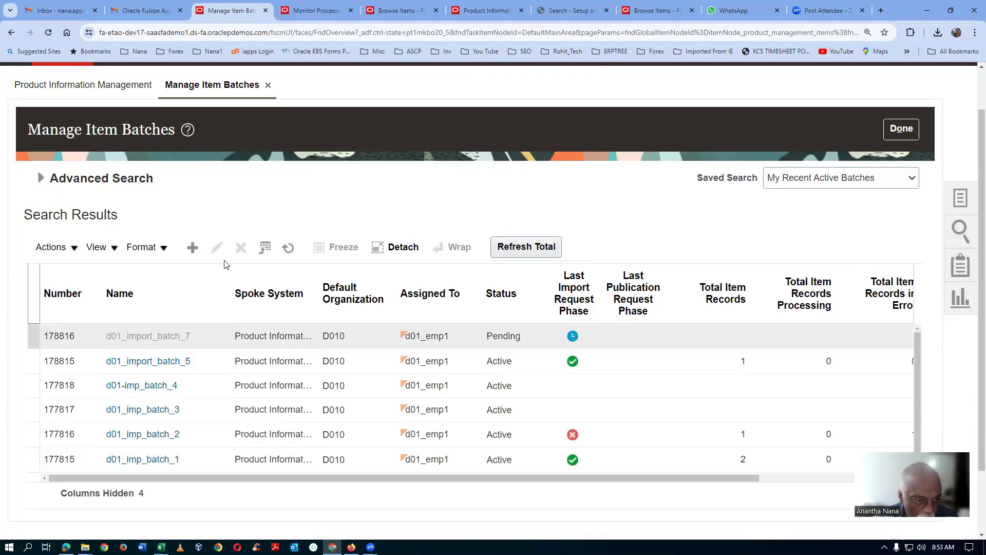
{"action": "left_click", "coordinate": [41, 178]}
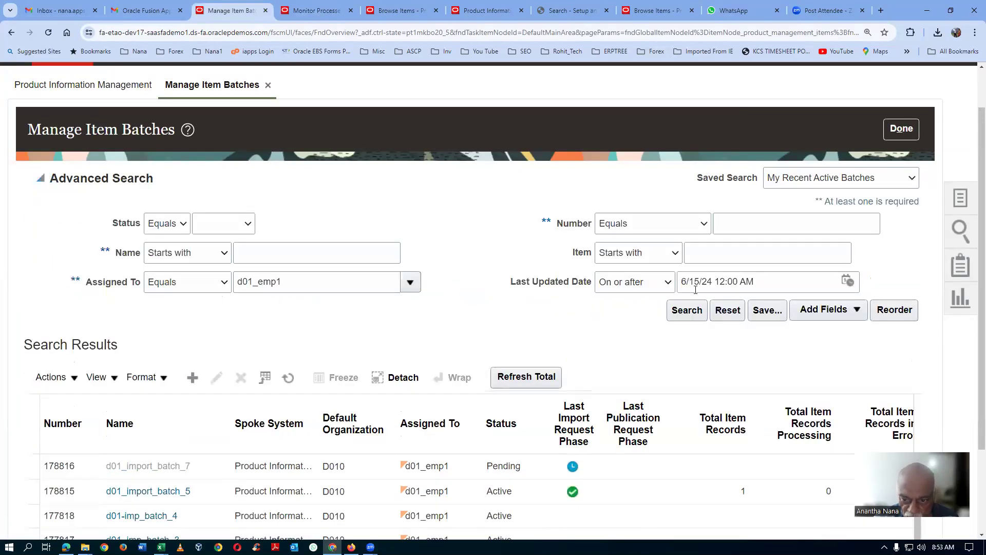
{"action": "left_click", "coordinate": [687, 310]}
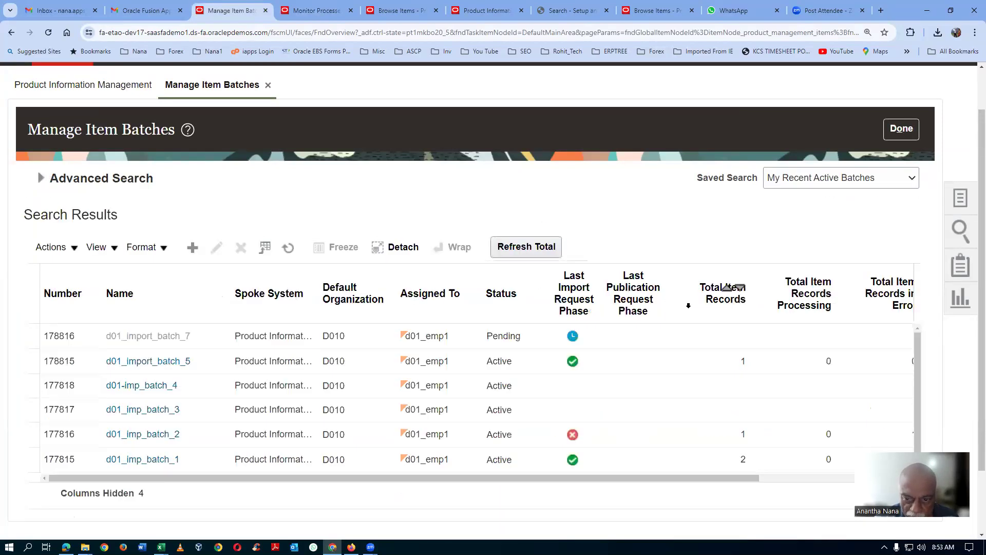
Step: Return to the scheduled processes page and refresh its list repeatedly until the Item Import process ends
{"action": "left_click", "coordinate": [317, 11]}
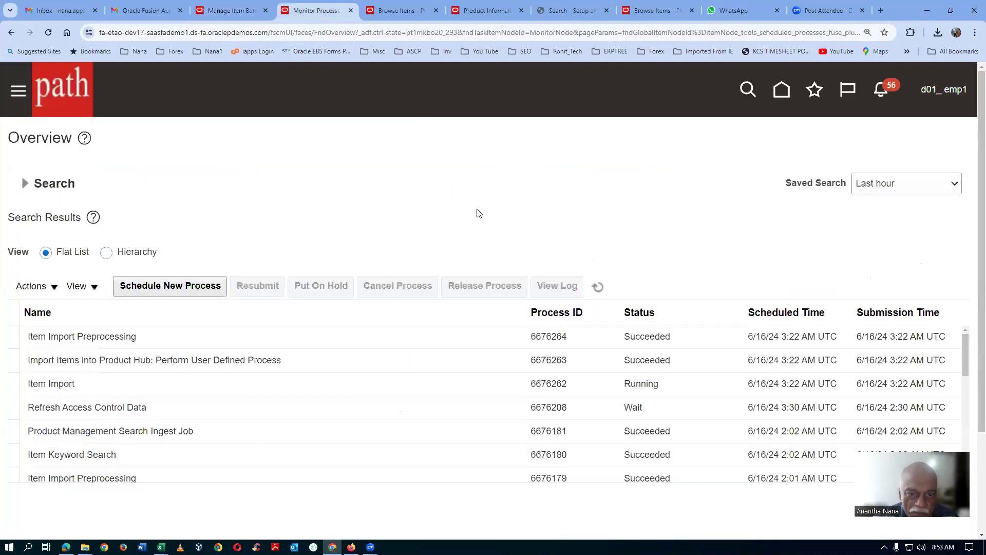
{"action": "left_click", "coordinate": [598, 289]}
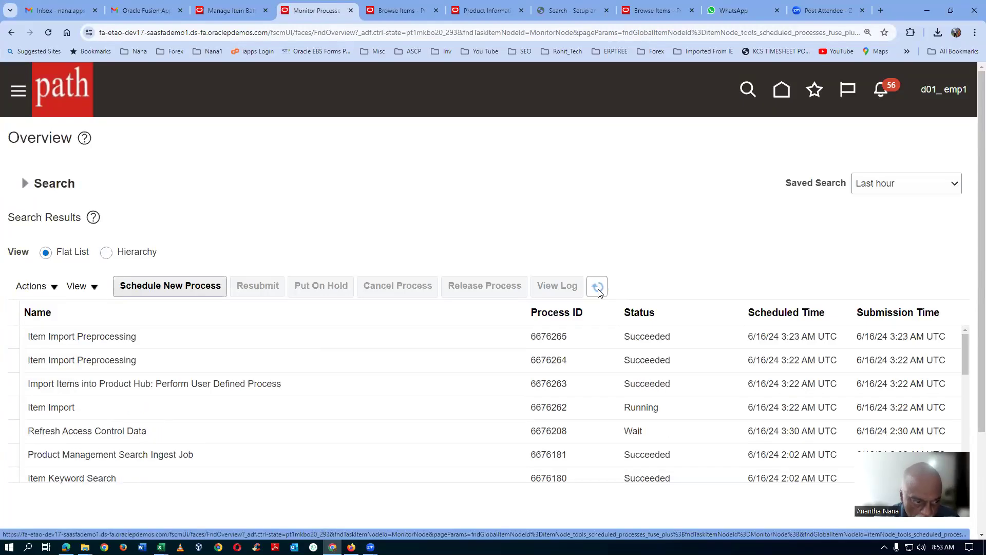
{"action": "left_click", "coordinate": [599, 288]}
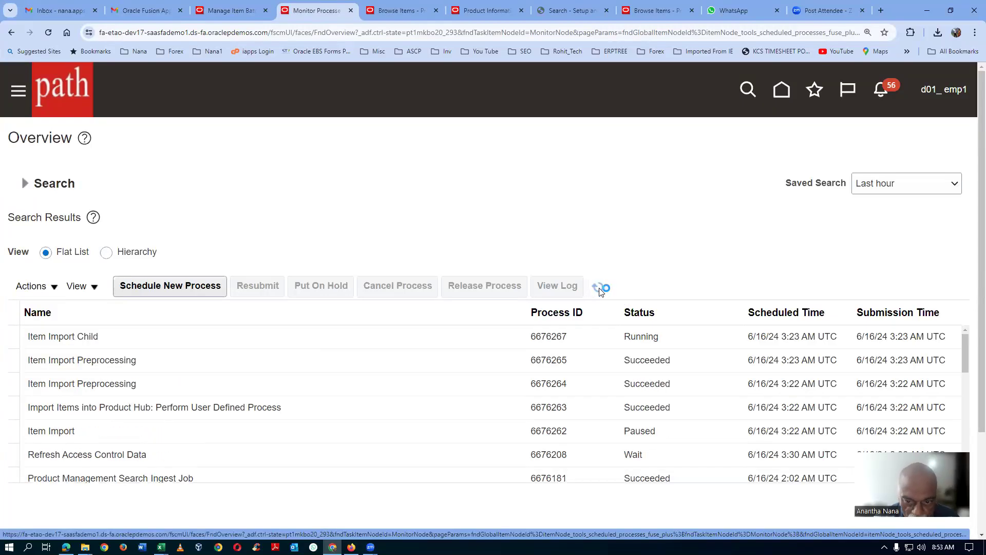
{"action": "left_click", "coordinate": [599, 289]}
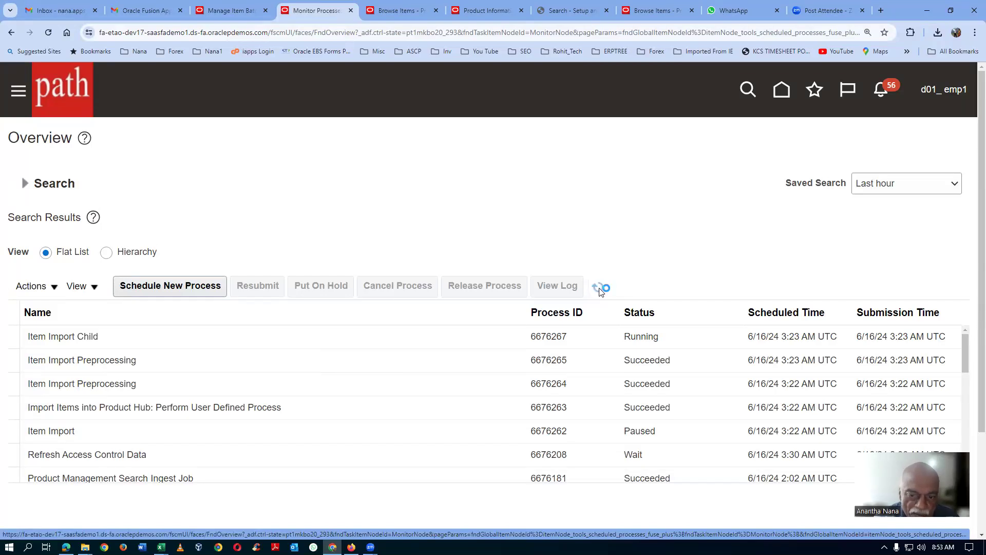
{"action": "left_click", "coordinate": [600, 289]}
{"action": "left_click", "coordinate": [600, 291]}
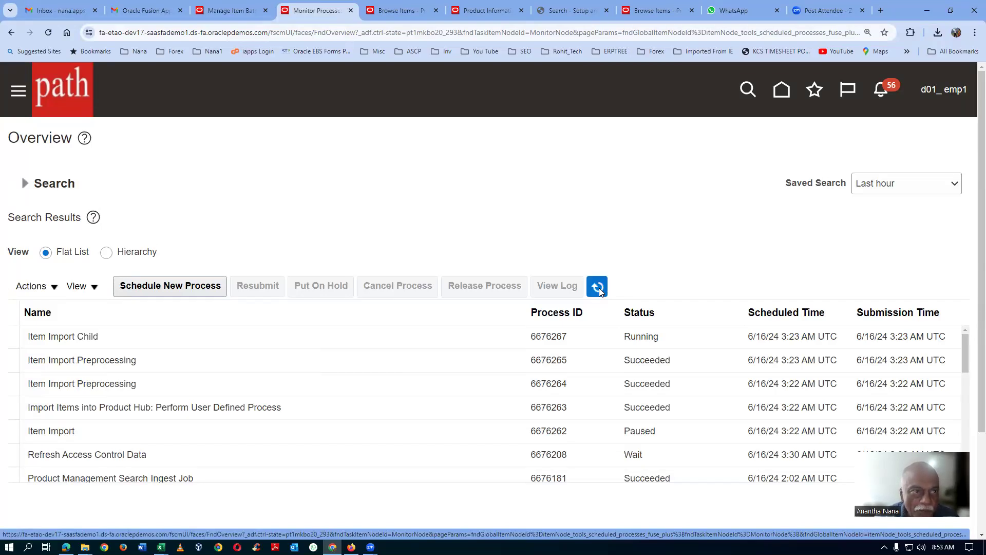
{"action": "left_click", "coordinate": [600, 290]}
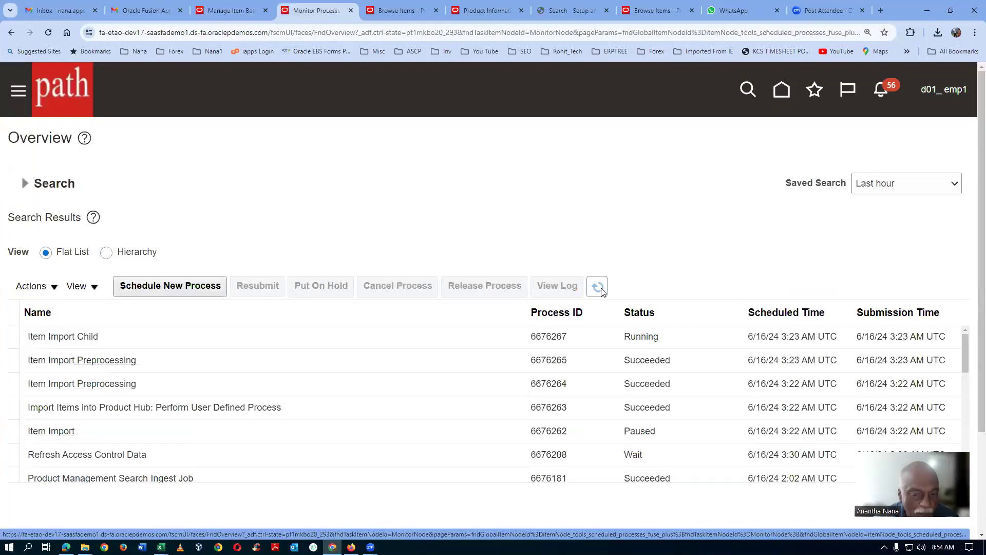
{"action": "left_click", "coordinate": [600, 289]}
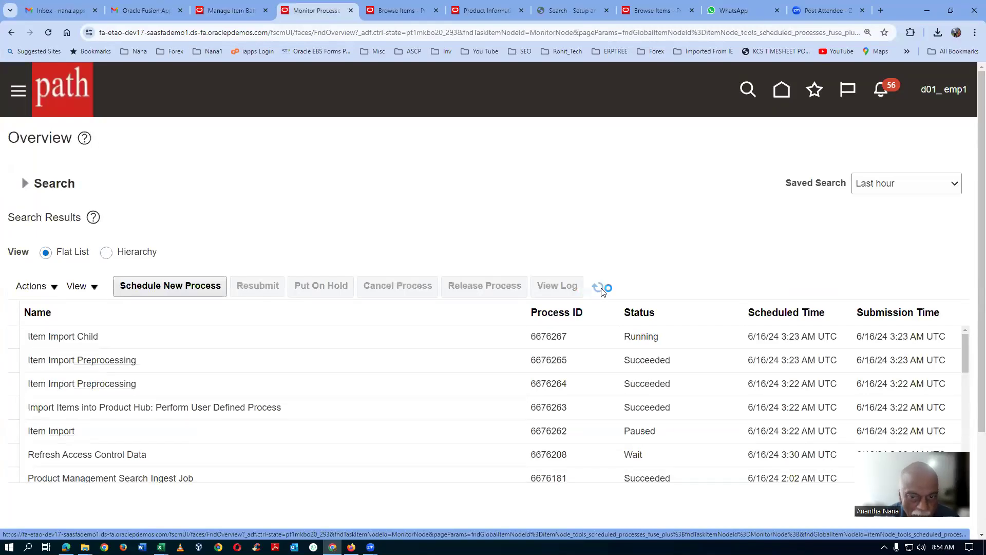
{"action": "left_click", "coordinate": [600, 289]}
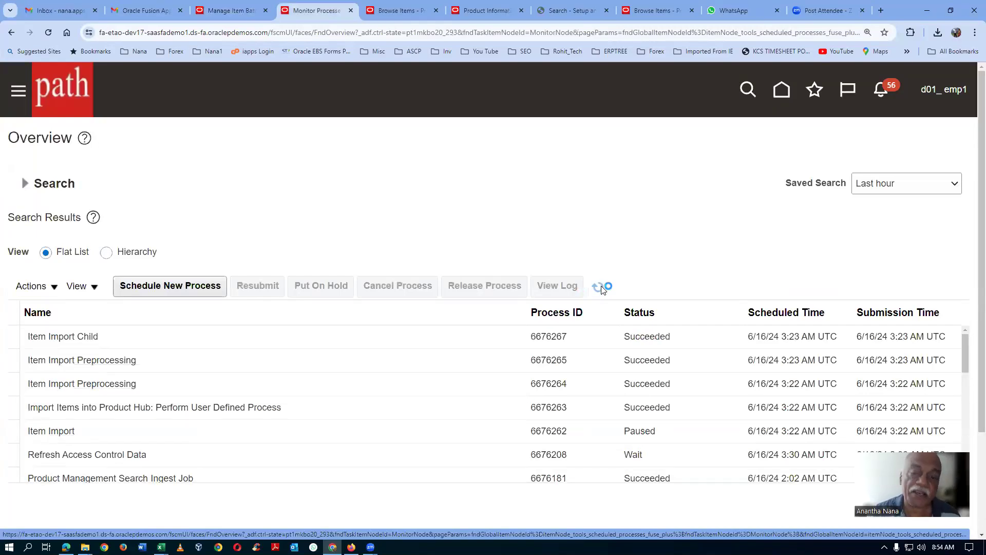
{"action": "left_click", "coordinate": [597, 288]}
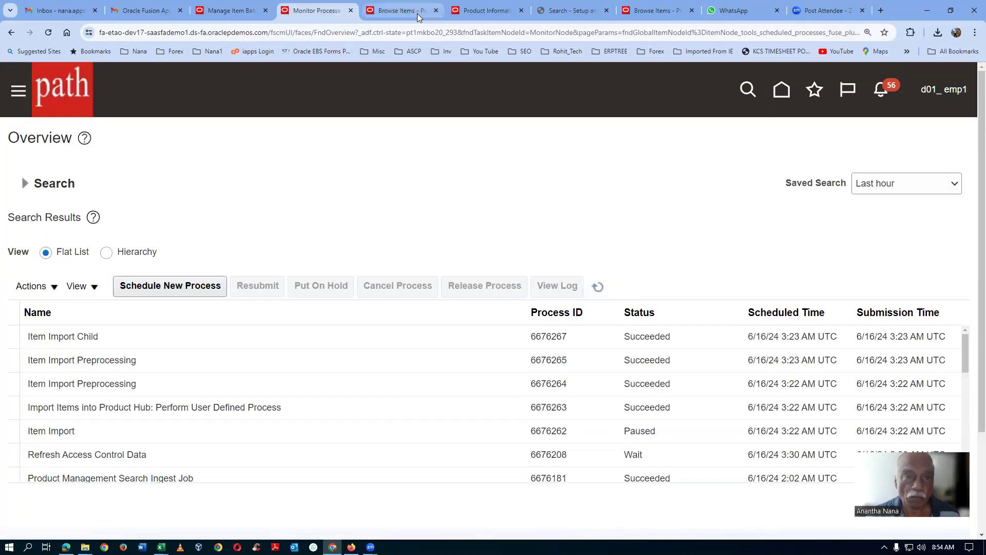
{"action": "left_click", "coordinate": [599, 290]}
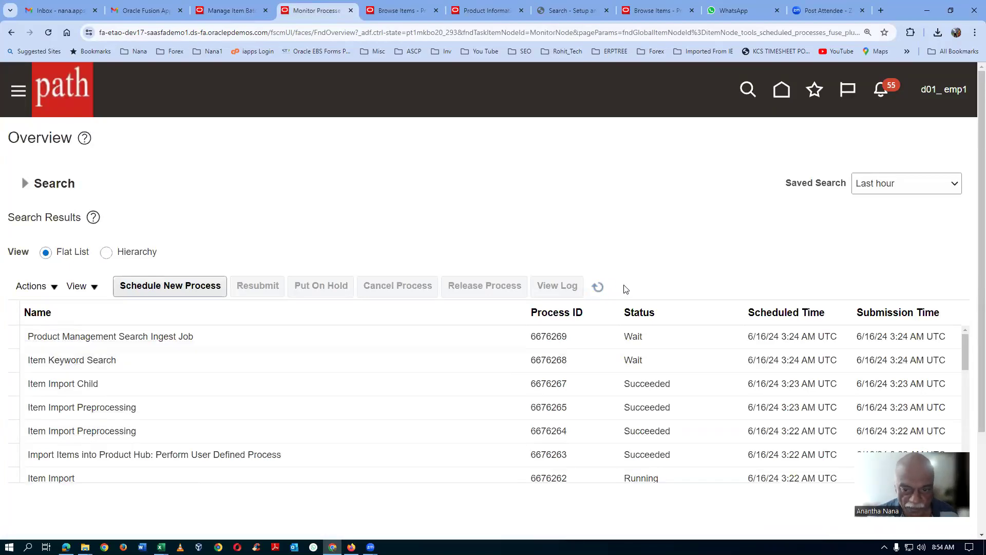
{"action": "left_click", "coordinate": [599, 288]}
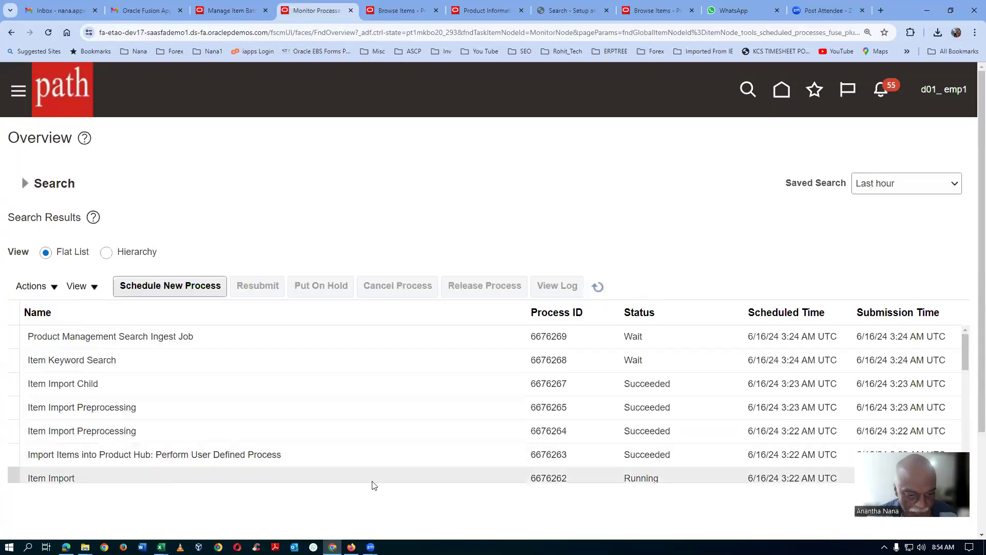
{"action": "left_click", "coordinate": [597, 286]}
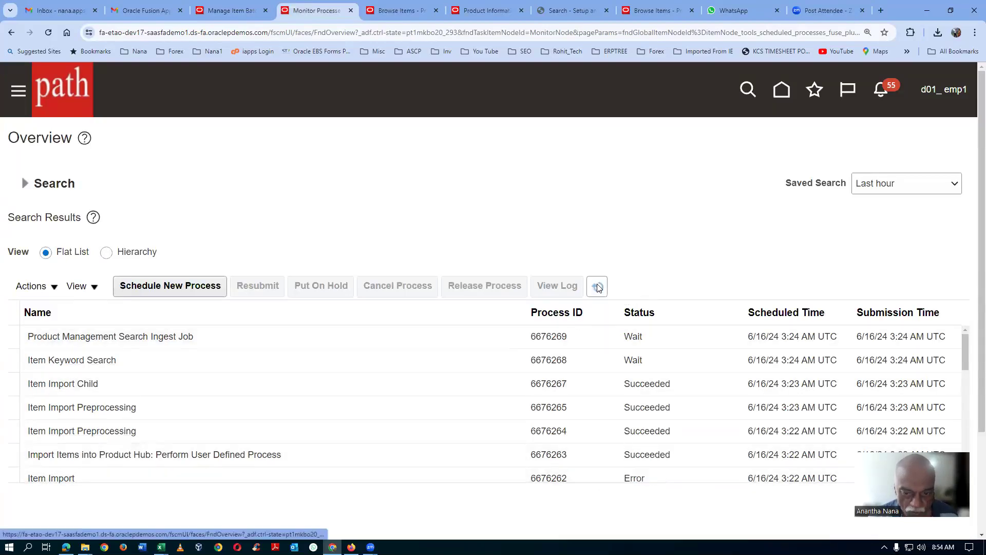
Step: Select the most recent Item Import process, download its log attachment and open it to read the import messages
{"action": "left_click", "coordinate": [102, 478]}
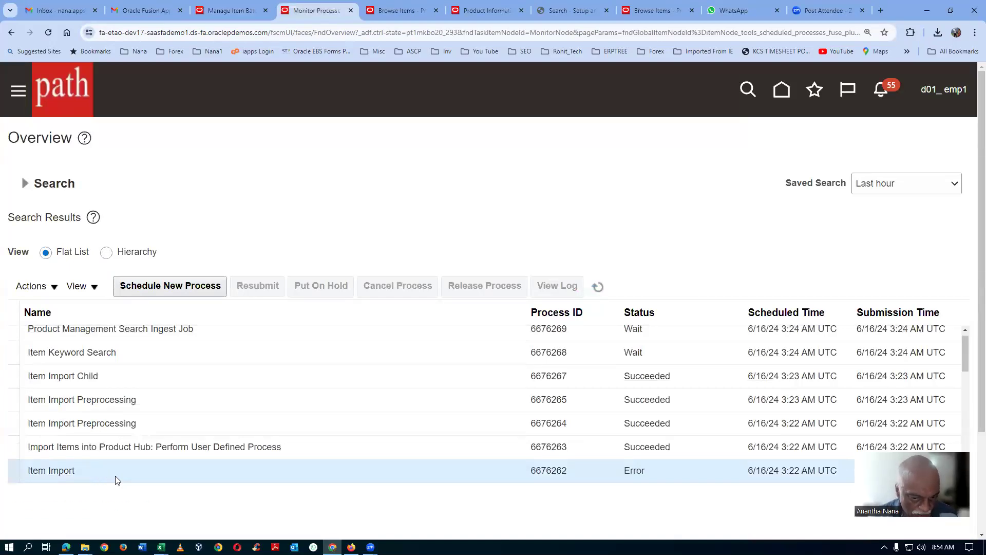
{"action": "scroll", "coordinate": [116, 478], "scroll_direction": "down", "scroll_amount": 2}
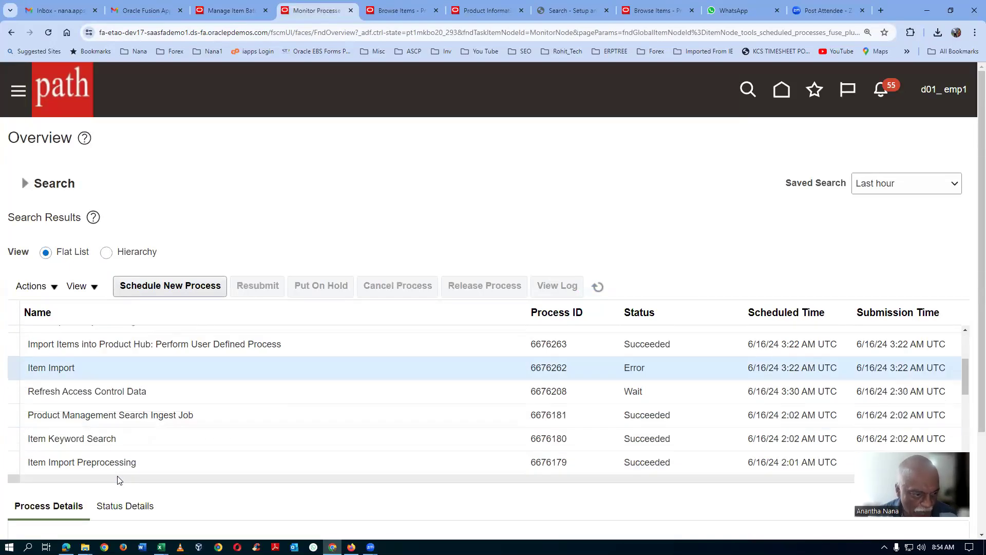
{"action": "scroll", "coordinate": [119, 480], "scroll_direction": "down", "scroll_amount": 6}
{"action": "left_click", "coordinate": [113, 505]}
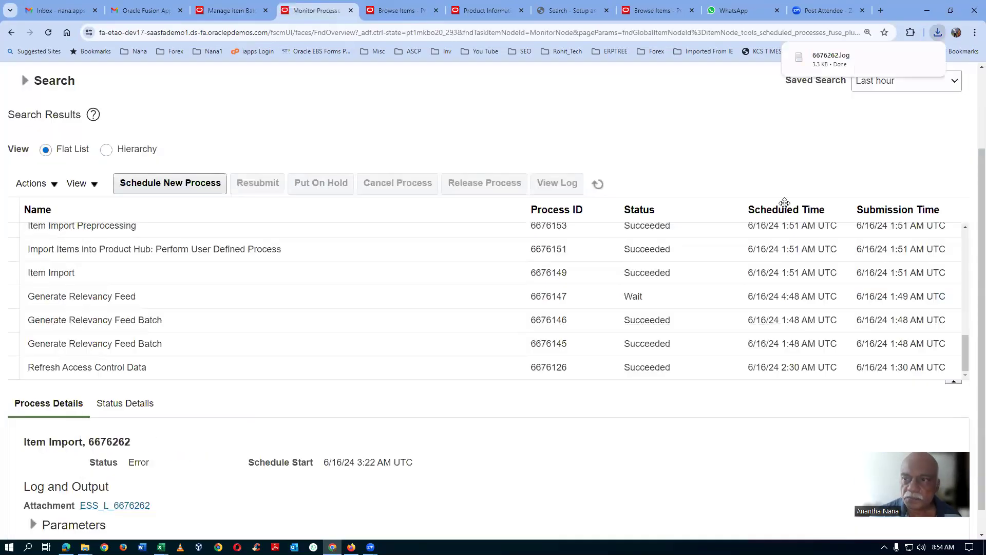
{"action": "left_click", "coordinate": [837, 64]}
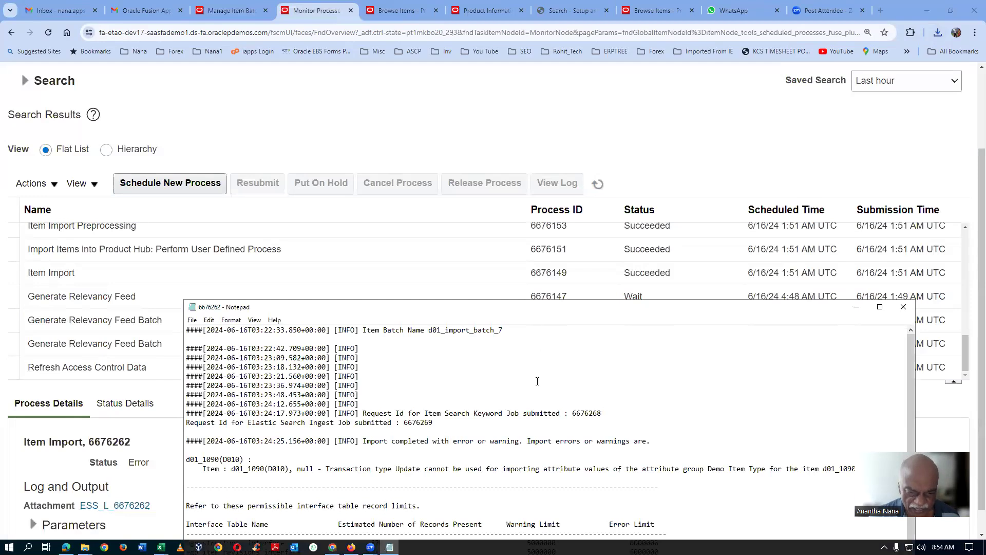
{"action": "scroll", "coordinate": [538, 381], "scroll_direction": "down", "scroll_amount": 2}
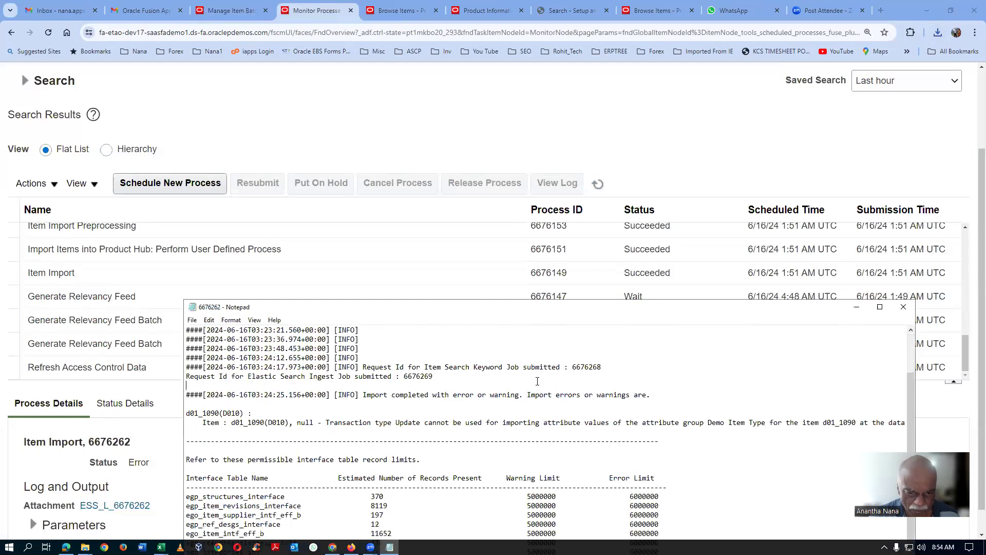
Step: Copy the entire log text and paste it into a new blank Word document
{"action": "key", "text": "ctrl+a"}
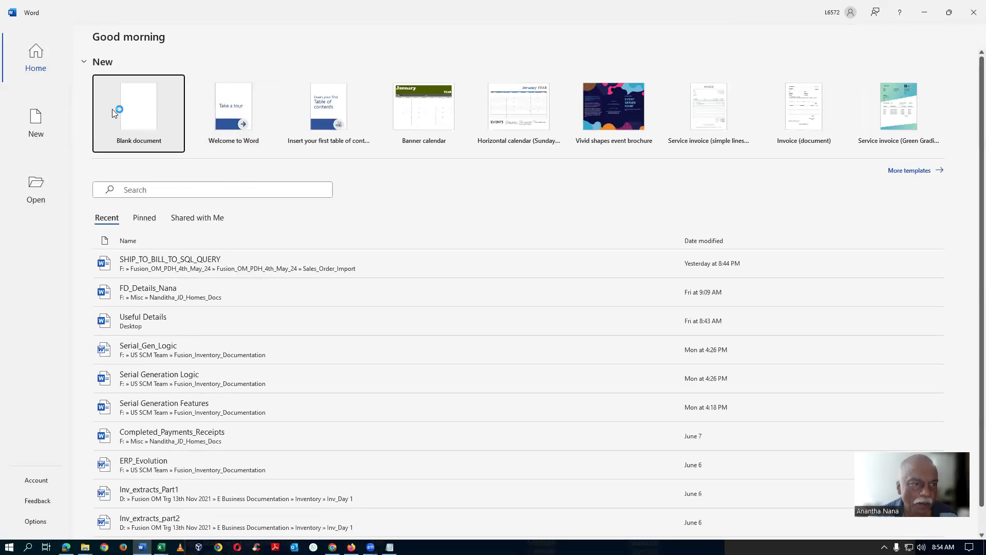
{"action": "left_click", "coordinate": [128, 109]}
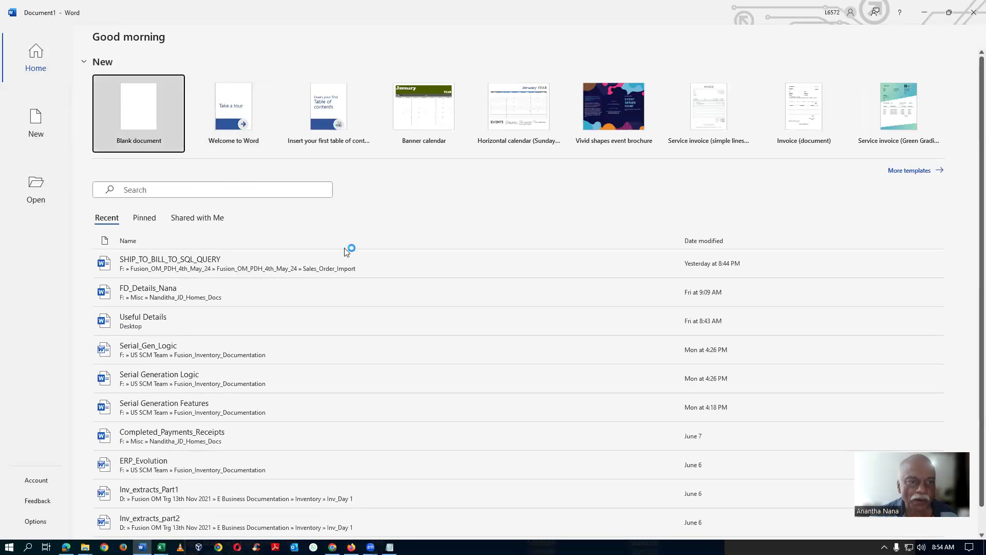
{"action": "key", "text": "ctrl+v"}
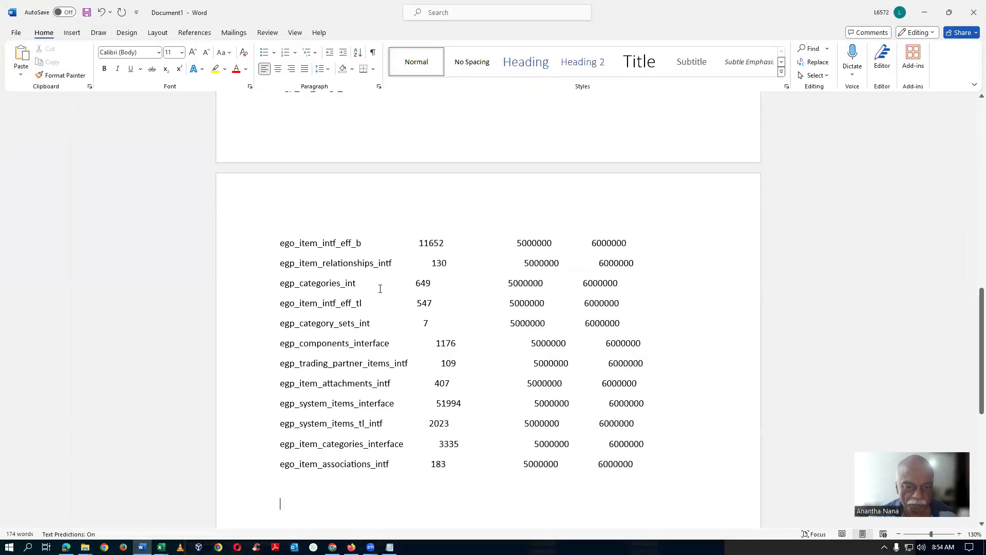
Step: Read through the pasted log and highlight the attribute group name Demo Item Type in the import error message for item d01_1090
{"action": "scroll", "coordinate": [388, 303], "scroll_direction": "down", "scroll_amount": 2}
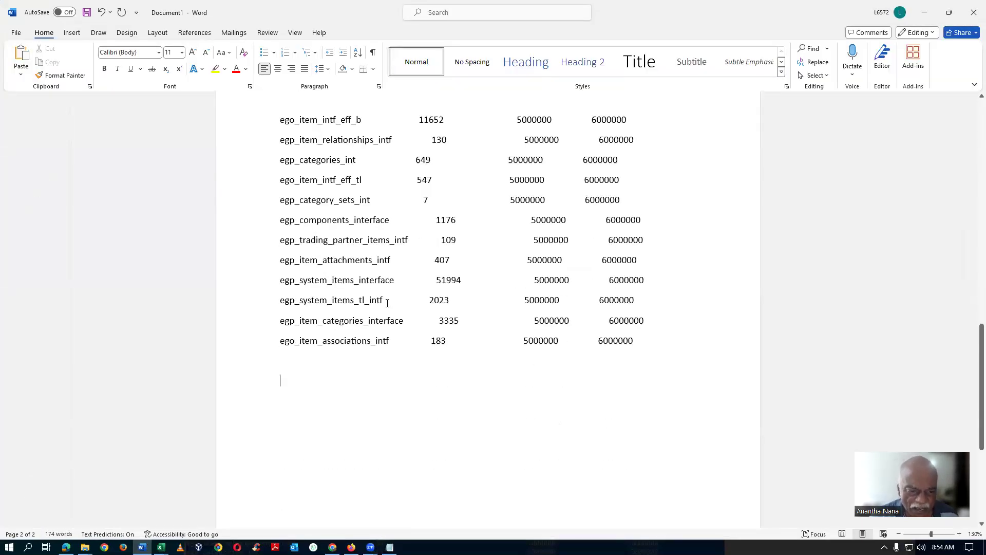
{"action": "scroll", "coordinate": [417, 369], "scroll_direction": "down", "scroll_amount": 1}
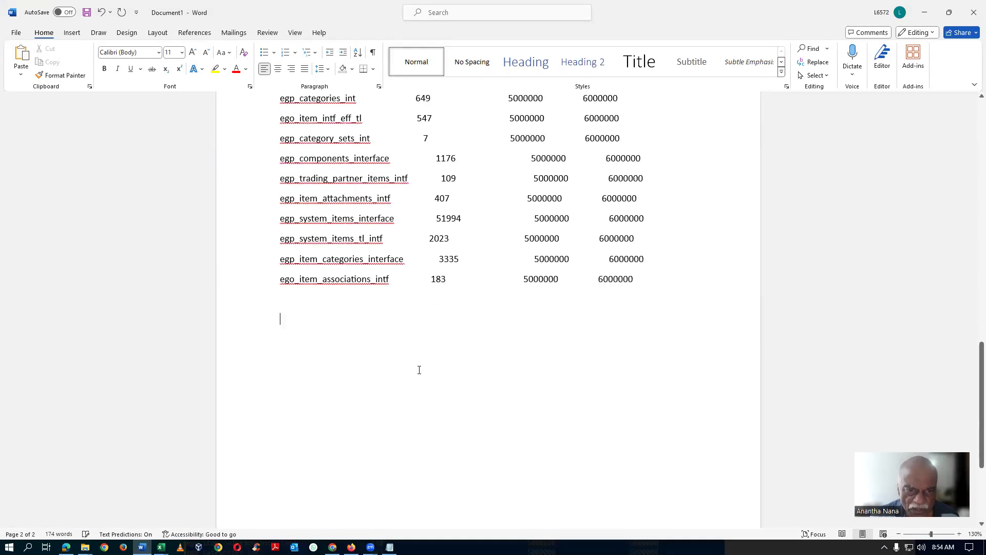
{"action": "scroll", "coordinate": [421, 369], "scroll_direction": "up", "scroll_amount": 6}
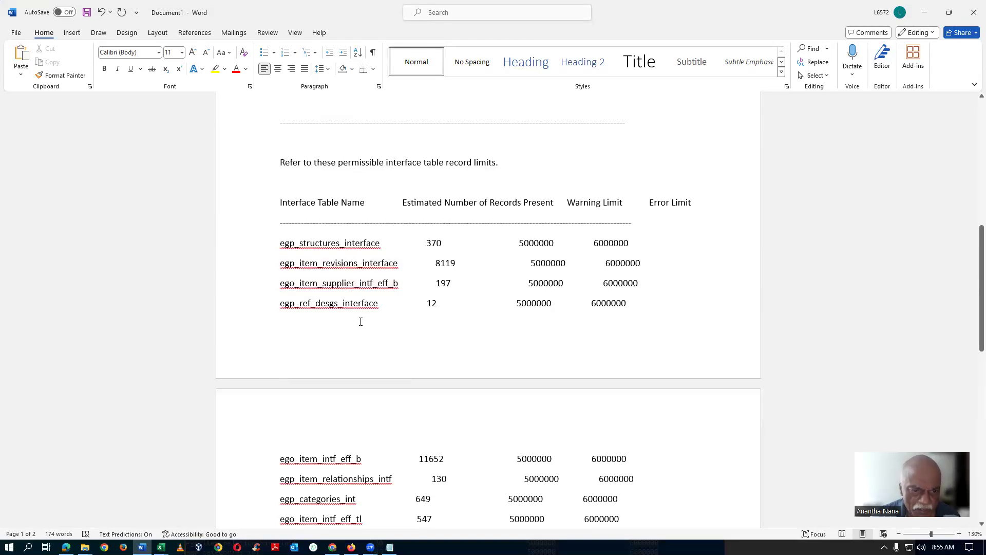
{"action": "scroll", "coordinate": [361, 322], "scroll_direction": "up", "scroll_amount": 3}
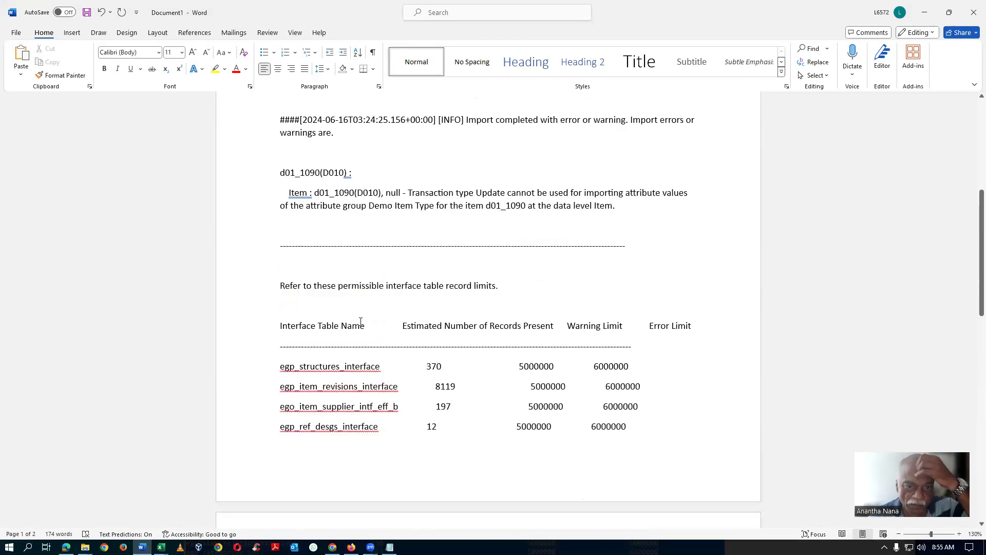
{"action": "scroll", "coordinate": [361, 321], "scroll_direction": "up", "scroll_amount": 2}
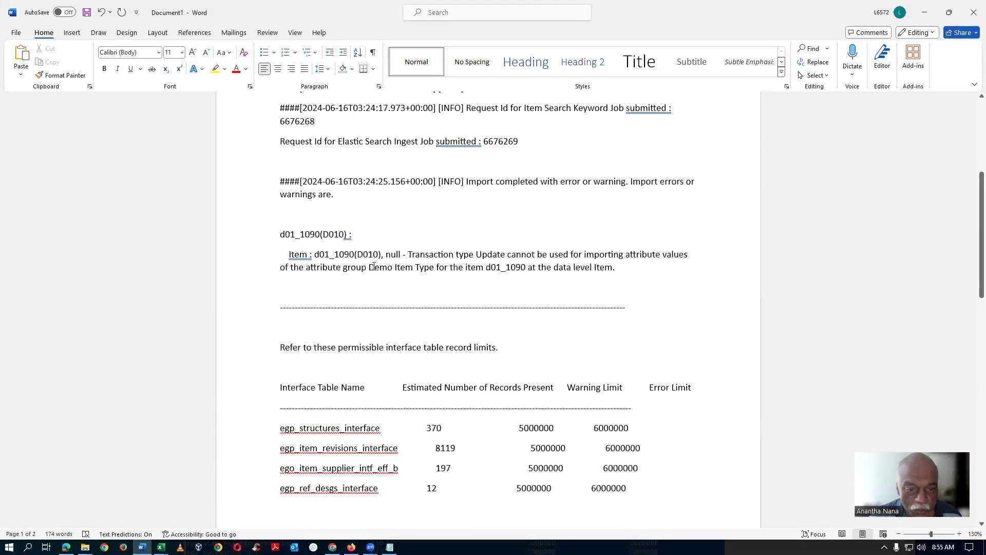
{"action": "left_click_drag", "start_coordinate": [370, 268], "coordinate": [434, 268]}
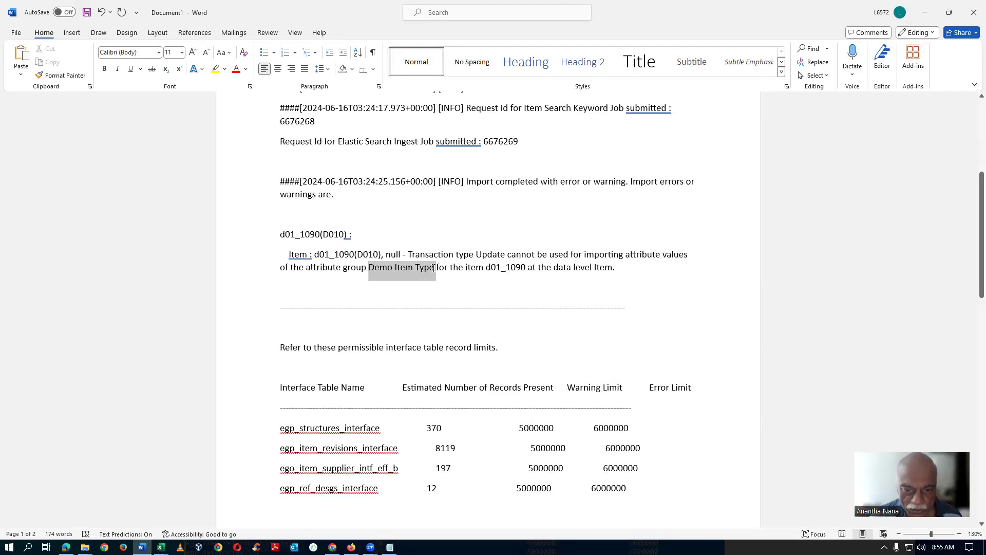
{"action": "left_click", "coordinate": [497, 268]}
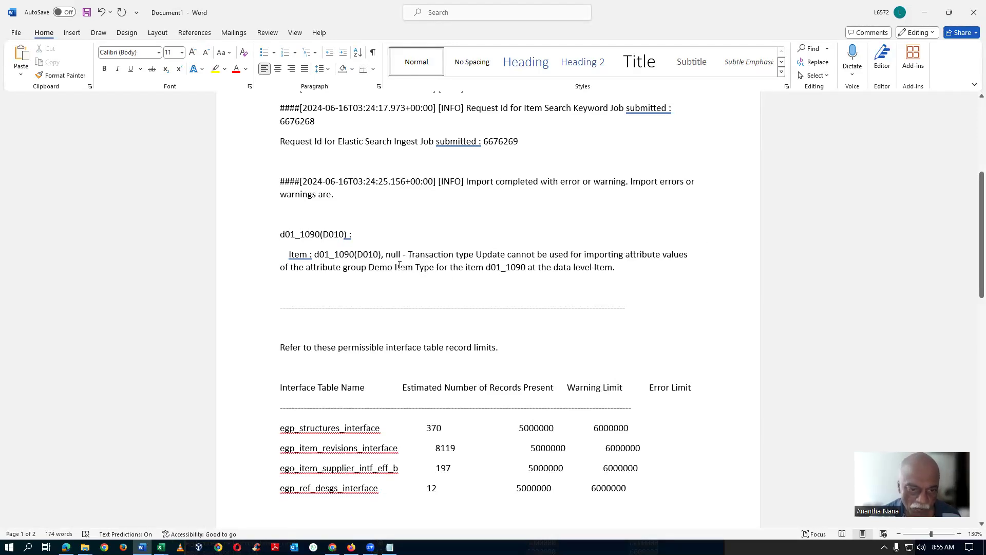
{"action": "left_click_drag", "start_coordinate": [370, 268], "coordinate": [433, 274]}
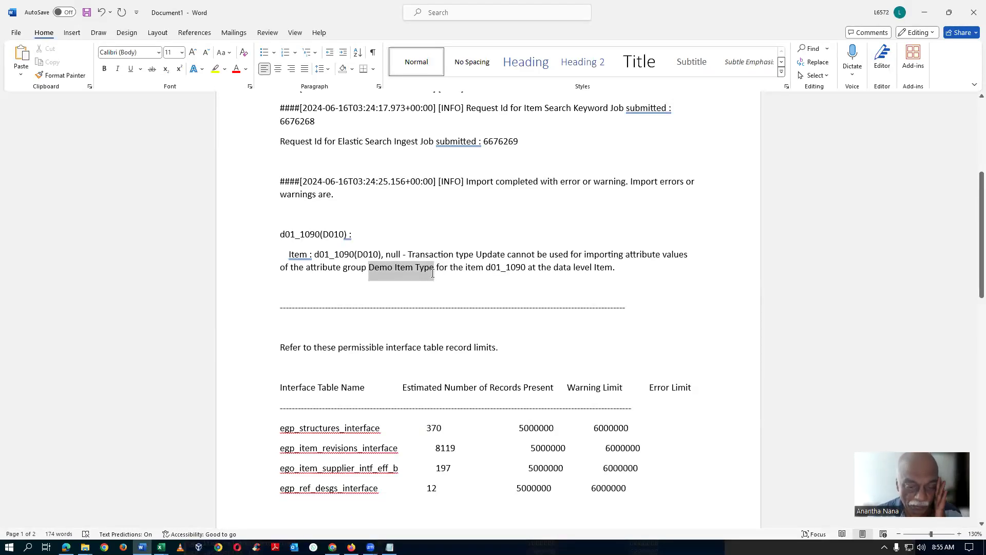
{"action": "left_click_drag", "start_coordinate": [433, 274], "coordinate": [433, 274]}
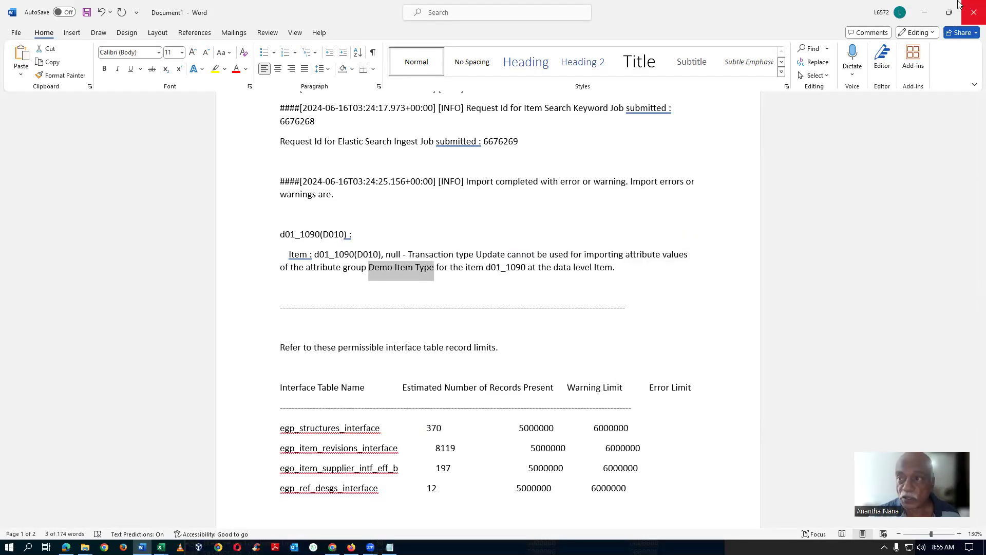
Step: Close the Word document without saving it and clear the text selection in the Notepad log
{"action": "left_click", "coordinate": [973, 12]}
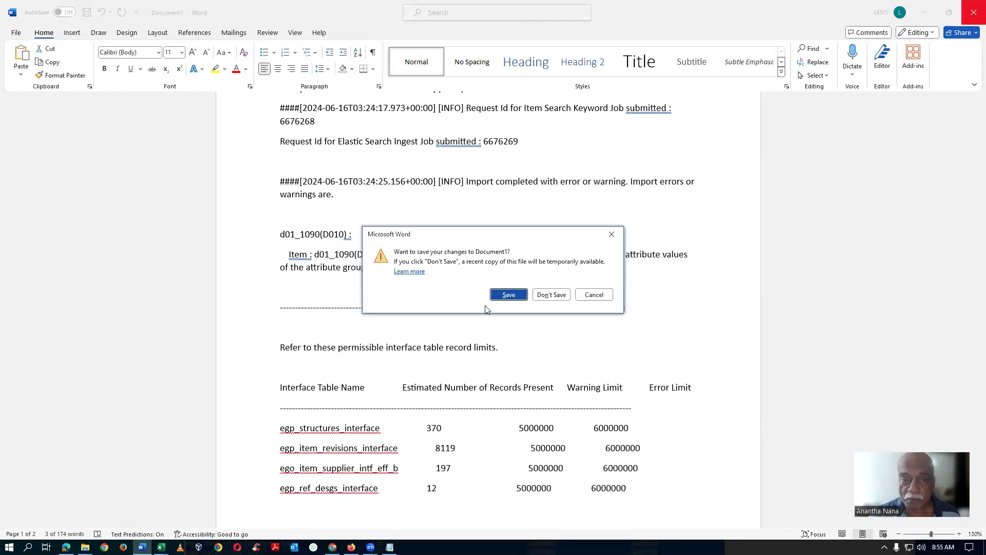
{"action": "left_click", "coordinate": [552, 295]}
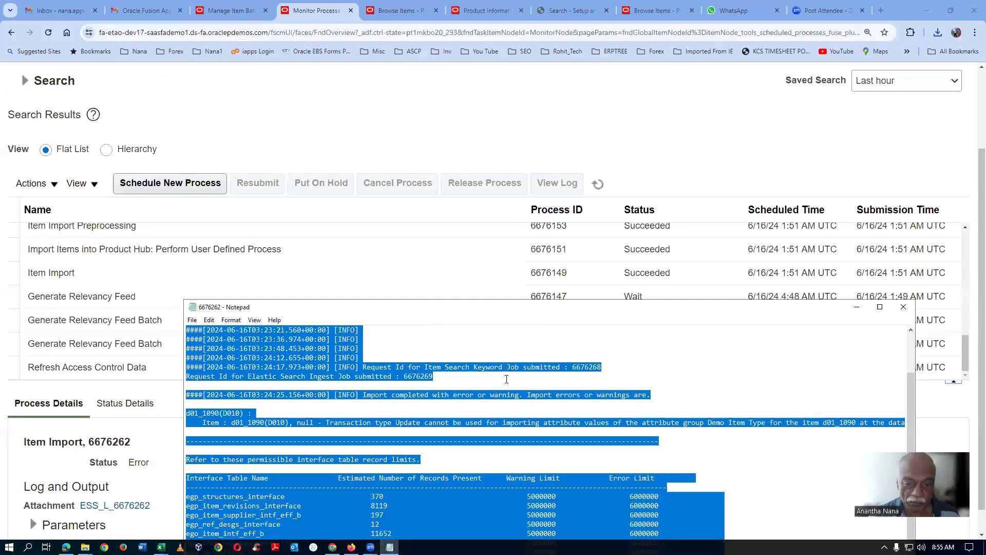
{"action": "left_click", "coordinate": [437, 376]}
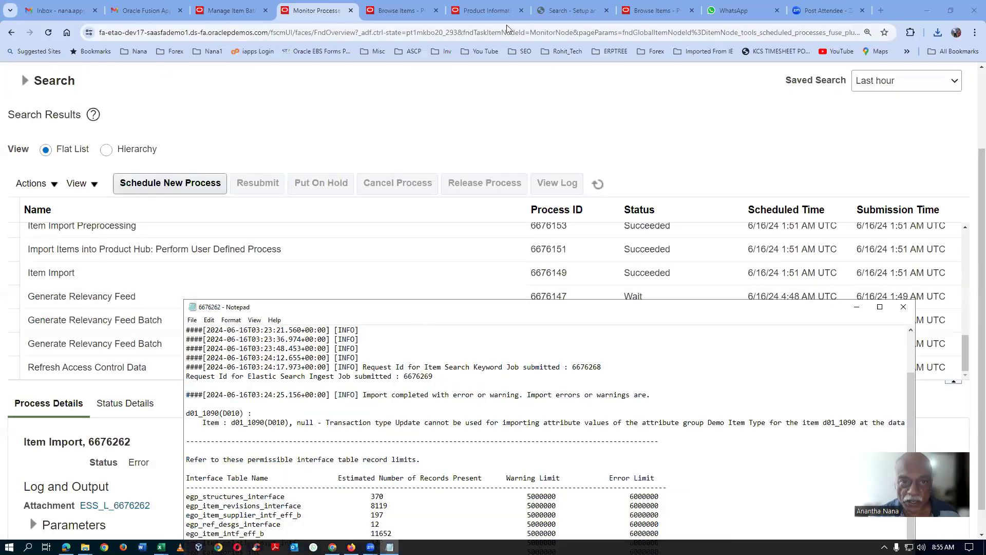
Step: Return to Product Information Management in the browser and open the Manage Import Maps task under Data Consolidation
{"action": "left_click", "coordinate": [231, 10]}
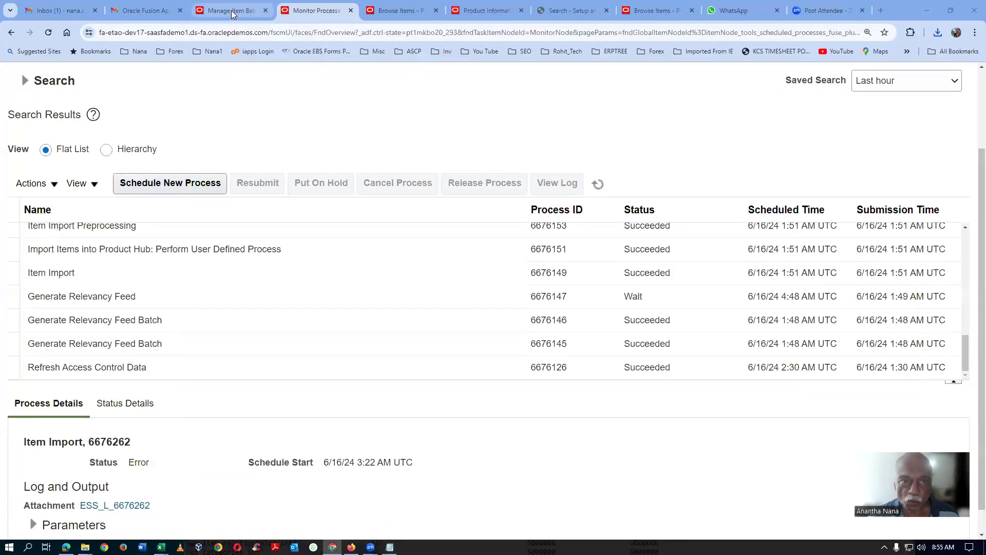
{"action": "left_click", "coordinate": [232, 10]}
{"action": "left_click", "coordinate": [487, 10]}
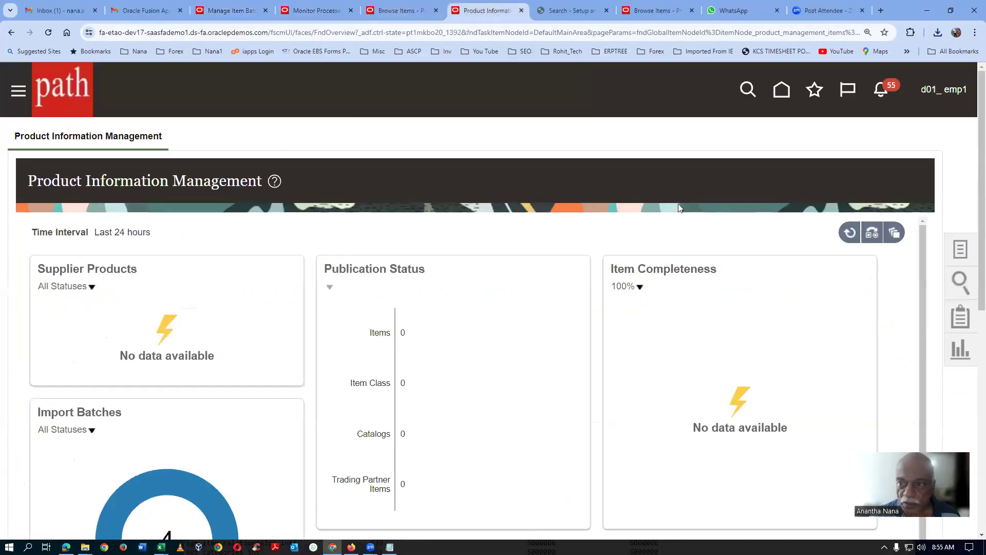
{"action": "left_click", "coordinate": [814, 88]}
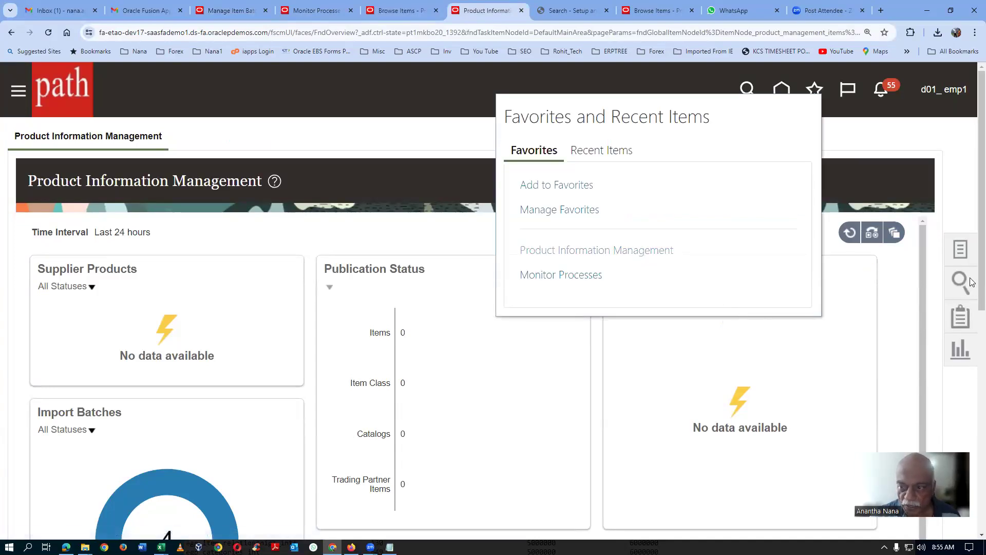
{"action": "left_click_drag", "start_coordinate": [981, 280], "coordinate": [970, 342]}
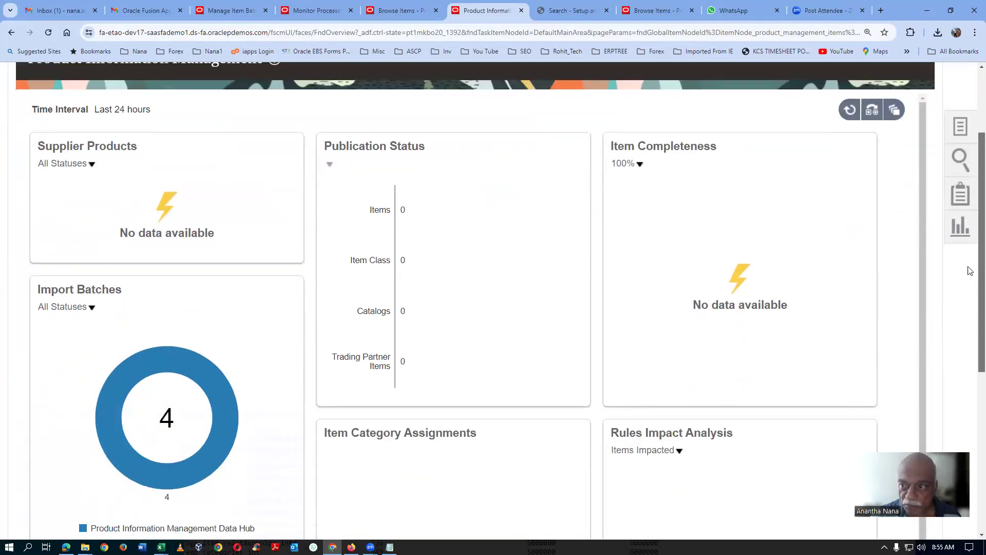
{"action": "left_click", "coordinate": [962, 127]}
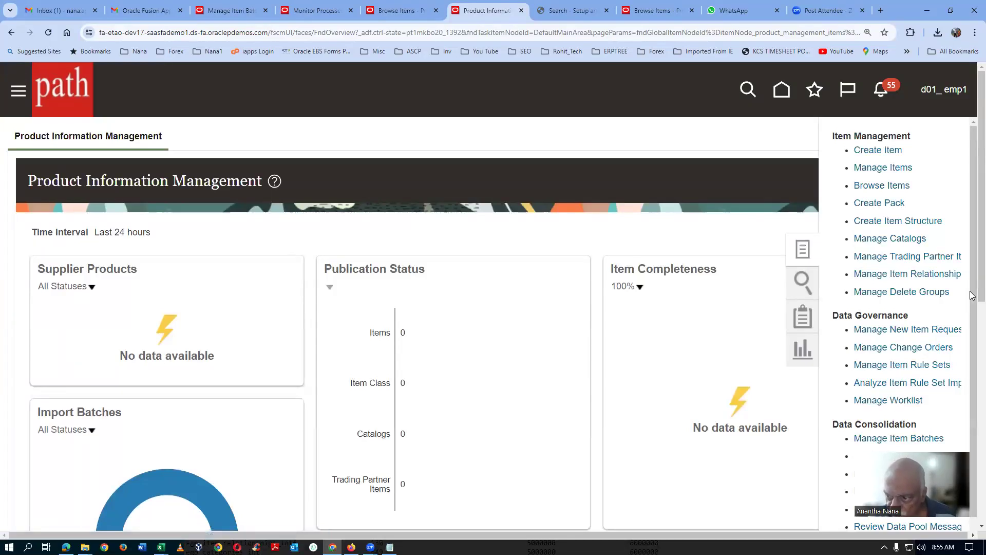
{"action": "scroll", "coordinate": [792, 351], "scroll_direction": "down", "scroll_amount": 3}
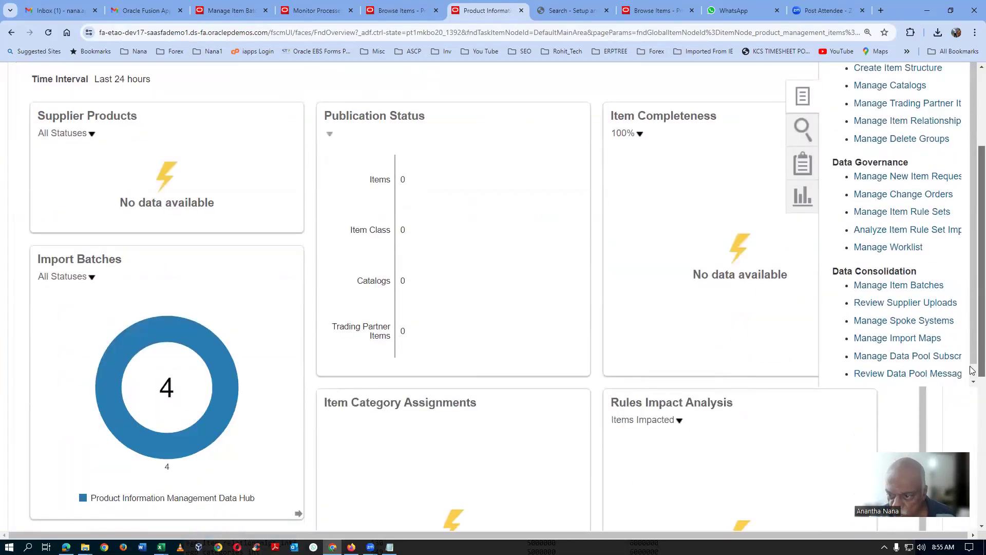
{"action": "left_click", "coordinate": [861, 338]}
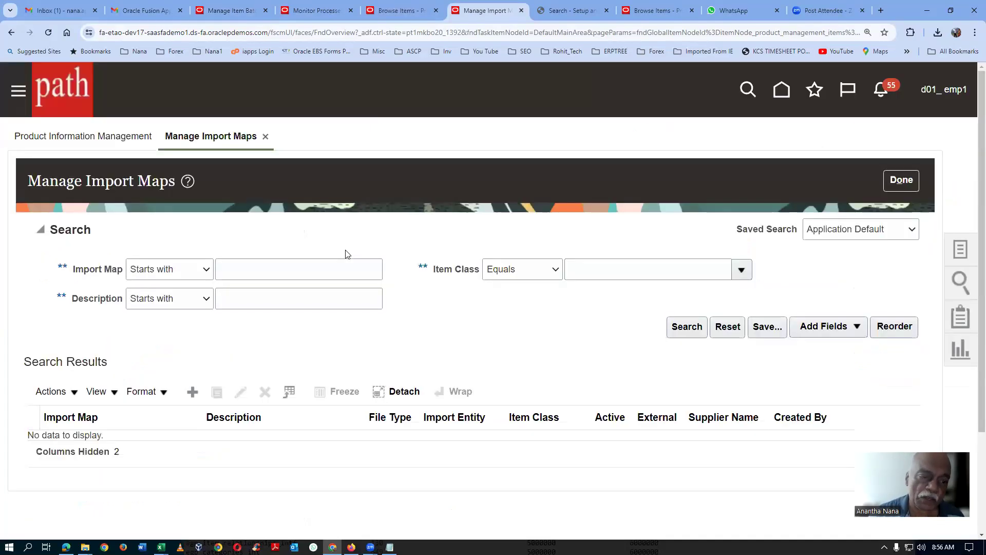
Step: Search the import maps by the start of their name and open d01_import_map_7 for editing
{"action": "left_click", "coordinate": [250, 276]}
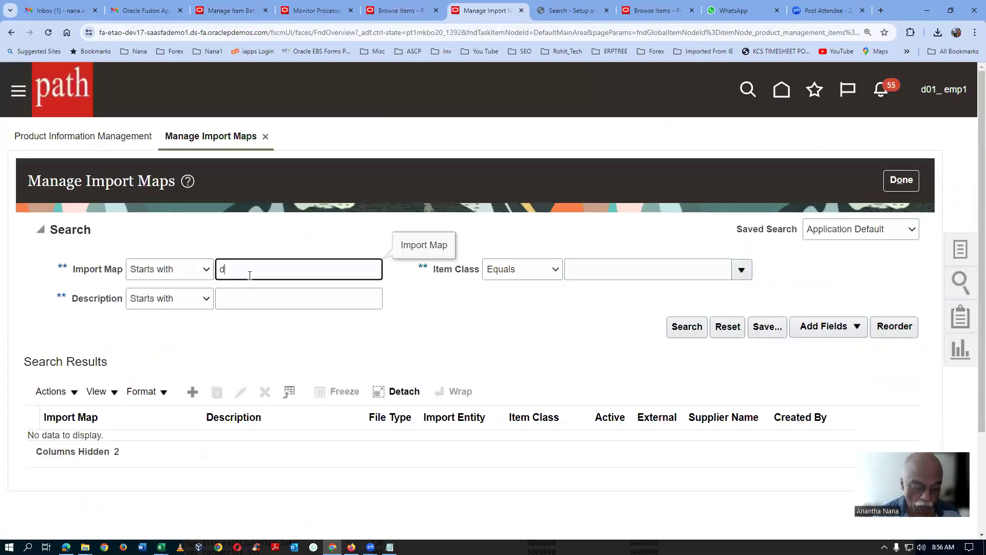
{"action": "left_click", "coordinate": [678, 326]}
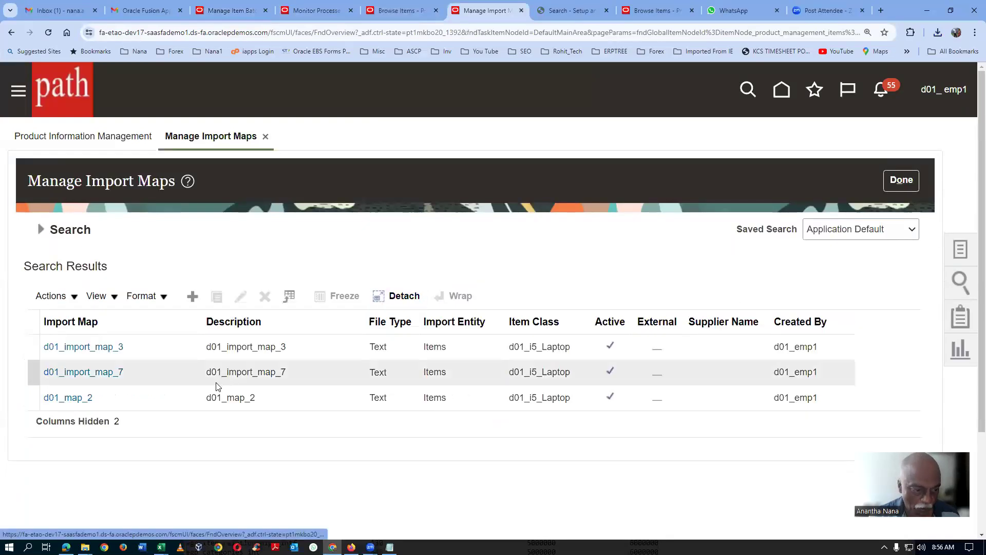
{"action": "left_click", "coordinate": [163, 373]}
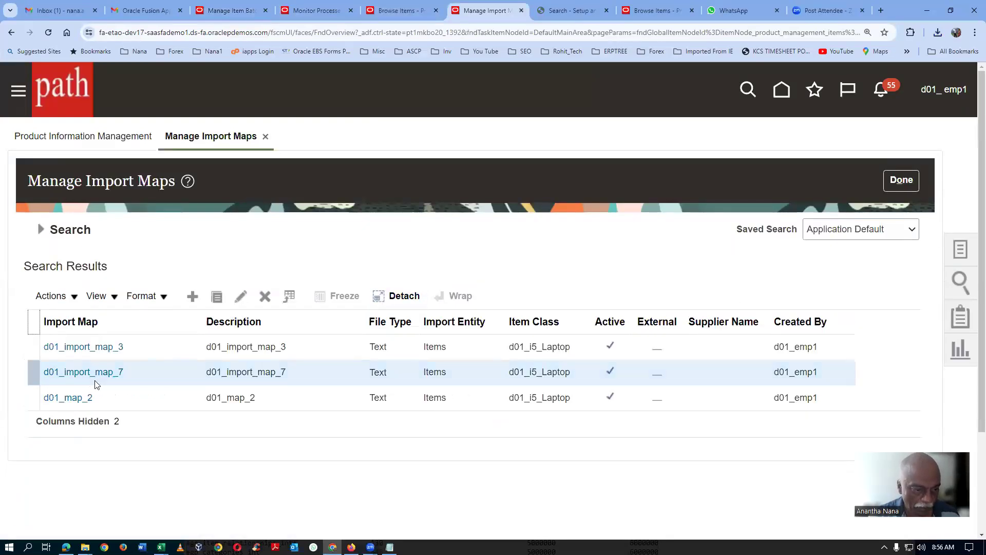
{"action": "left_click", "coordinate": [241, 304]}
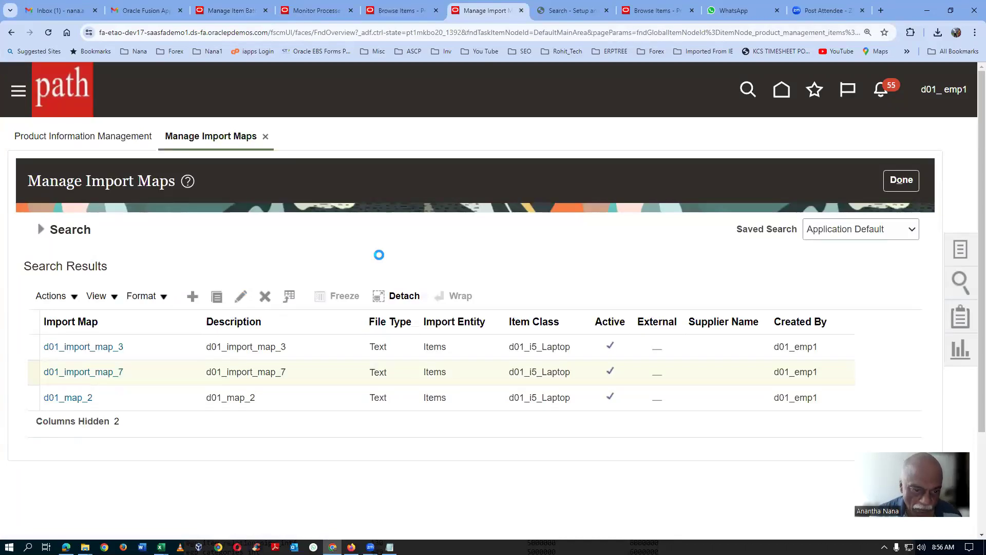
Step: Clear the mapping of the Transaction type source column and enter "Transa" as the master data attribute search text
{"action": "scroll", "coordinate": [380, 257], "scroll_direction": "down", "scroll_amount": 10}
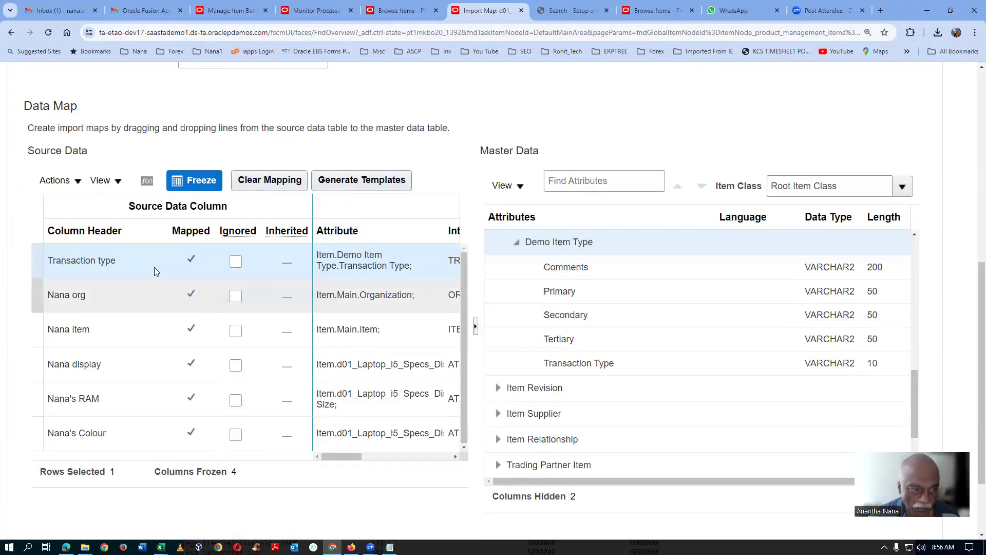
{"action": "left_click", "coordinate": [282, 180]}
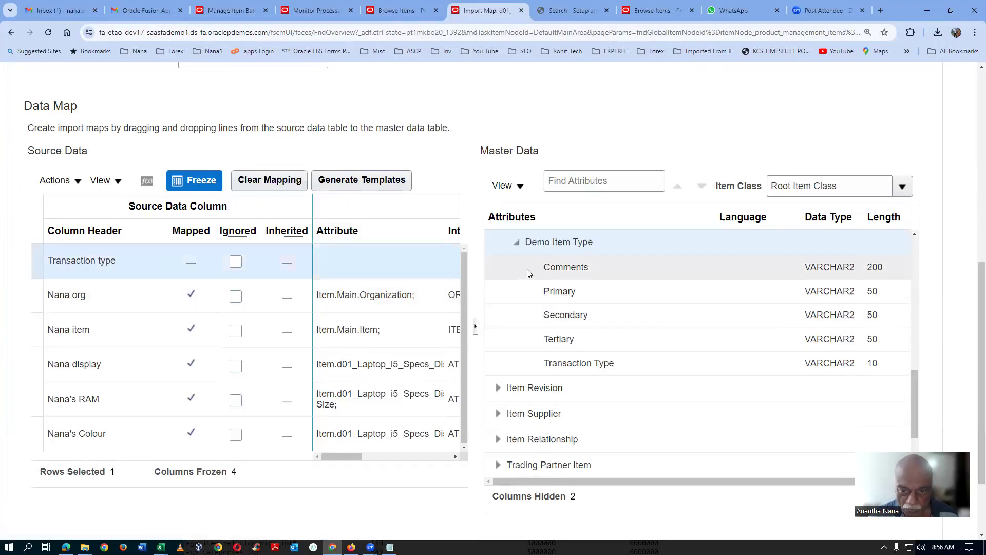
{"action": "left_click", "coordinate": [566, 179]}
{"action": "type", "text": "Transa"}
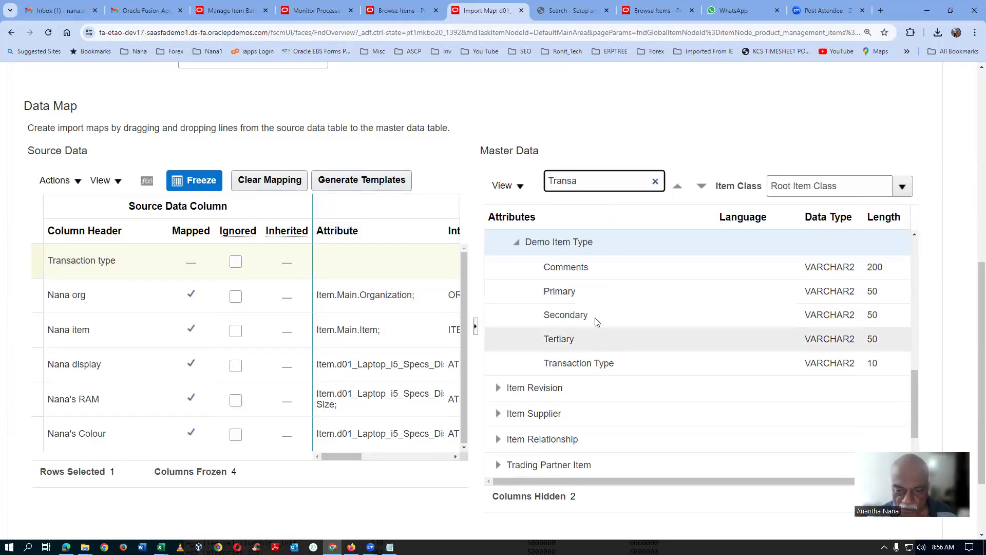
Step: Look through the master data attribute groups and collapse the Demo Item Type group
{"action": "left_click_drag", "start_coordinate": [915, 406], "coordinate": [915, 274]}
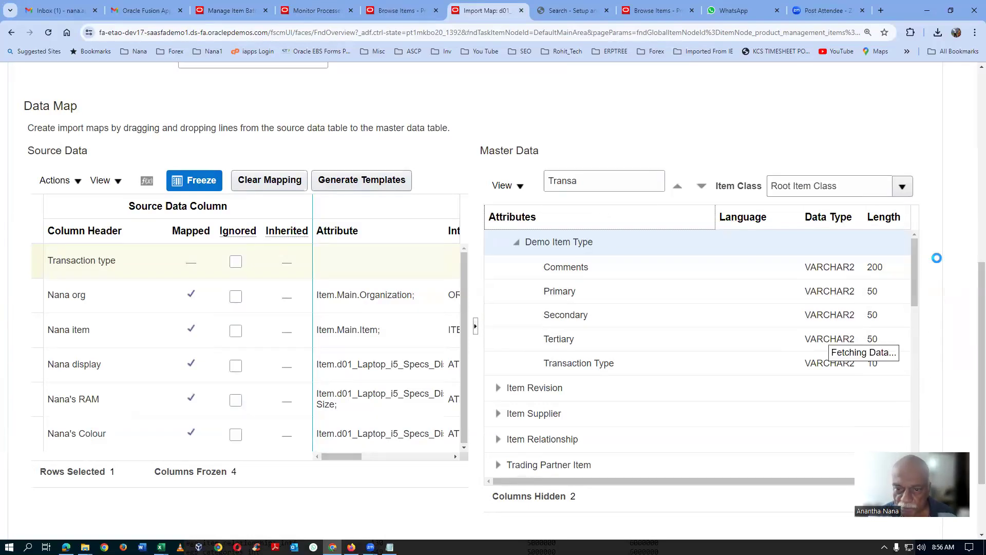
{"action": "scroll", "coordinate": [686, 306], "scroll_direction": "down", "scroll_amount": 2}
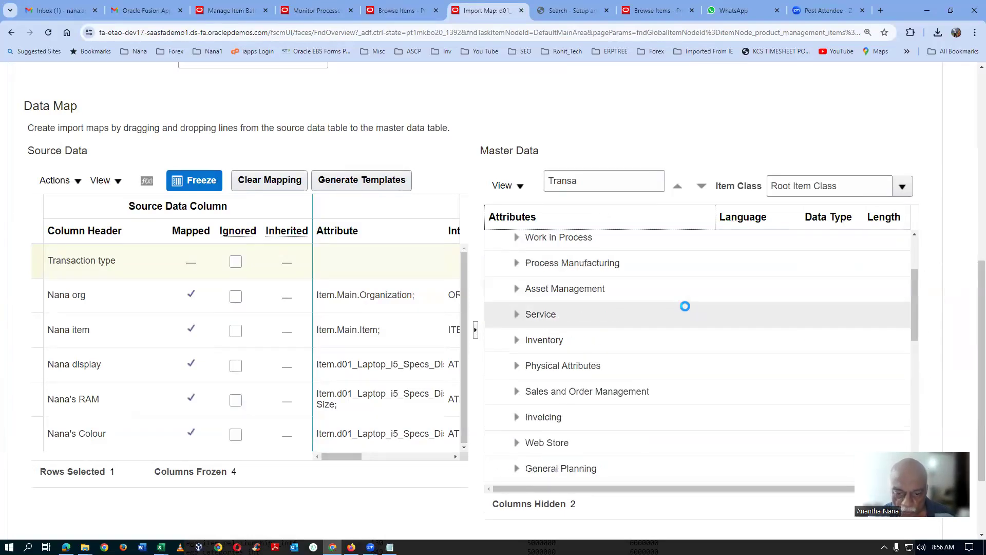
{"action": "scroll", "coordinate": [686, 307], "scroll_direction": "down", "scroll_amount": 1}
{"action": "scroll", "coordinate": [685, 307], "scroll_direction": "down", "scroll_amount": 4}
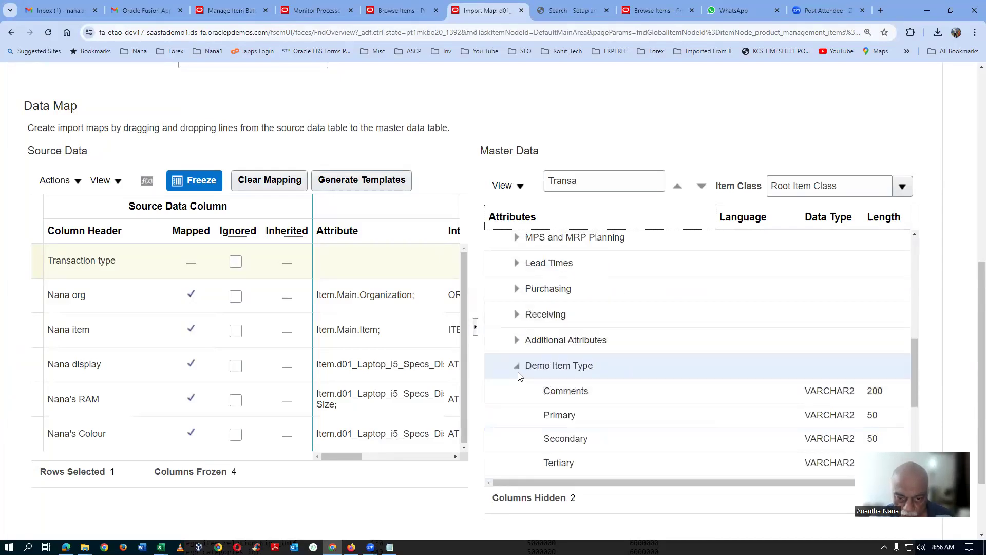
{"action": "left_click", "coordinate": [517, 366]}
{"action": "scroll", "coordinate": [628, 387], "scroll_direction": "down", "scroll_amount": 5}
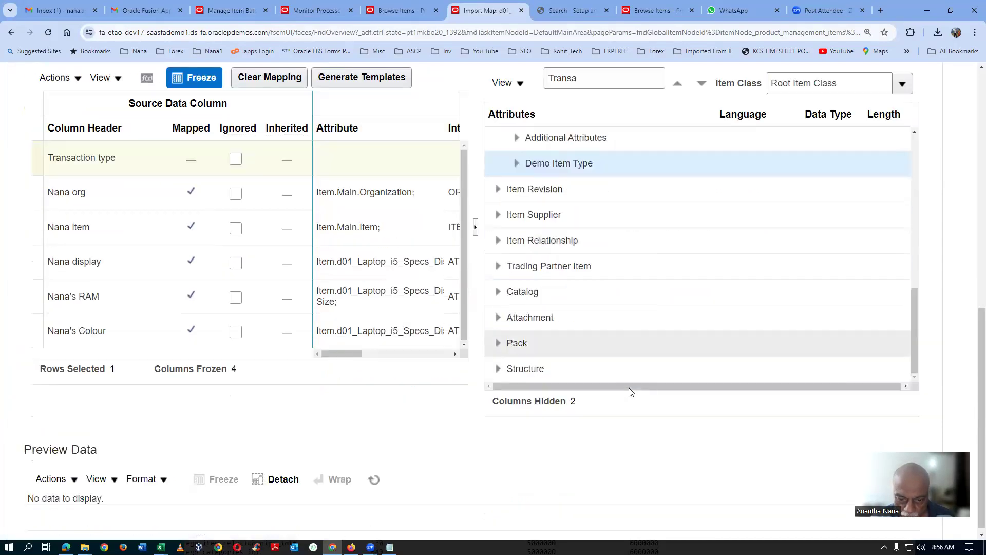
Step: Map the Transaction type source column to the Transaction Type attribute in the Main group under Item
{"action": "left_click_drag", "start_coordinate": [919, 358], "coordinate": [932, 190]}
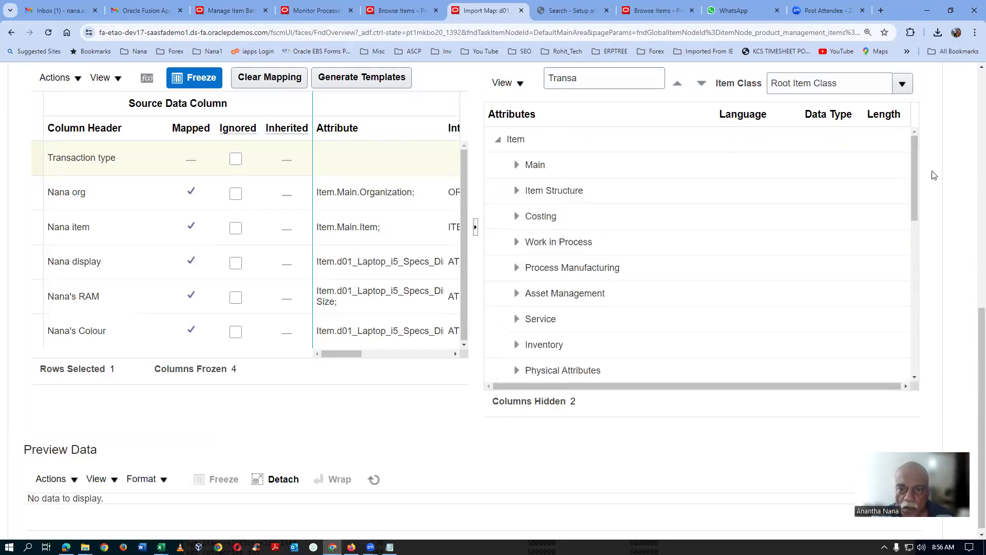
{"action": "left_click", "coordinate": [516, 164]}
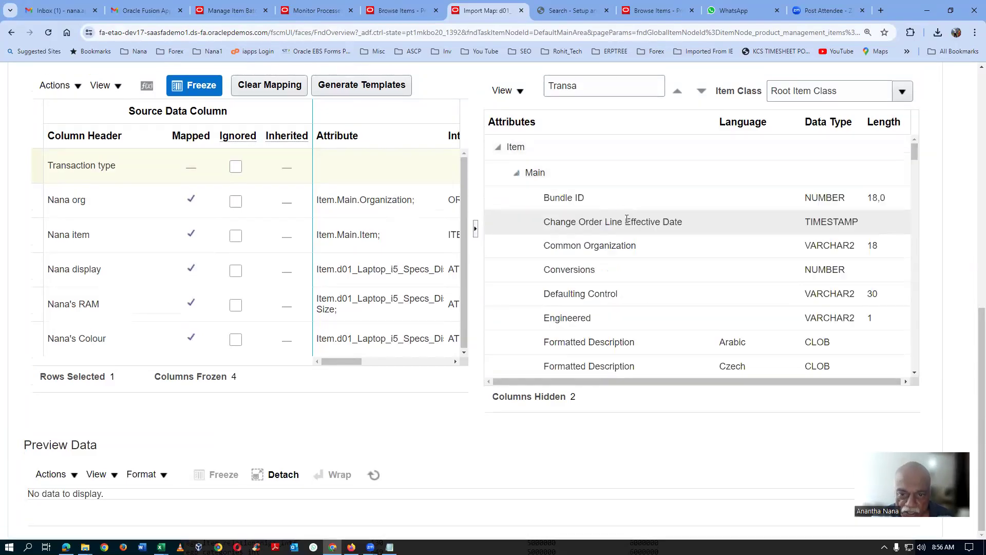
{"action": "scroll", "coordinate": [641, 278], "scroll_direction": "down", "scroll_amount": 10}
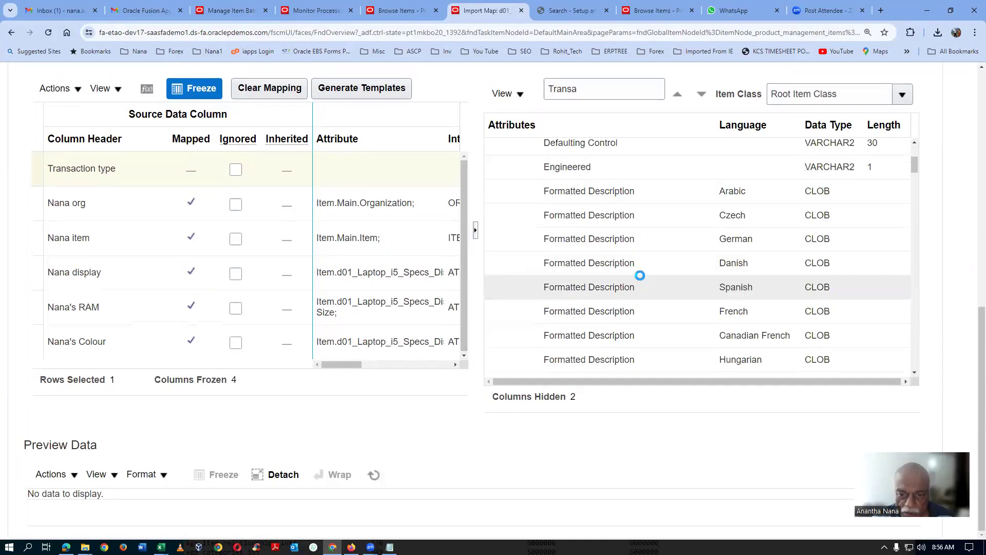
{"action": "scroll", "coordinate": [640, 278], "scroll_direction": "down", "scroll_amount": 7}
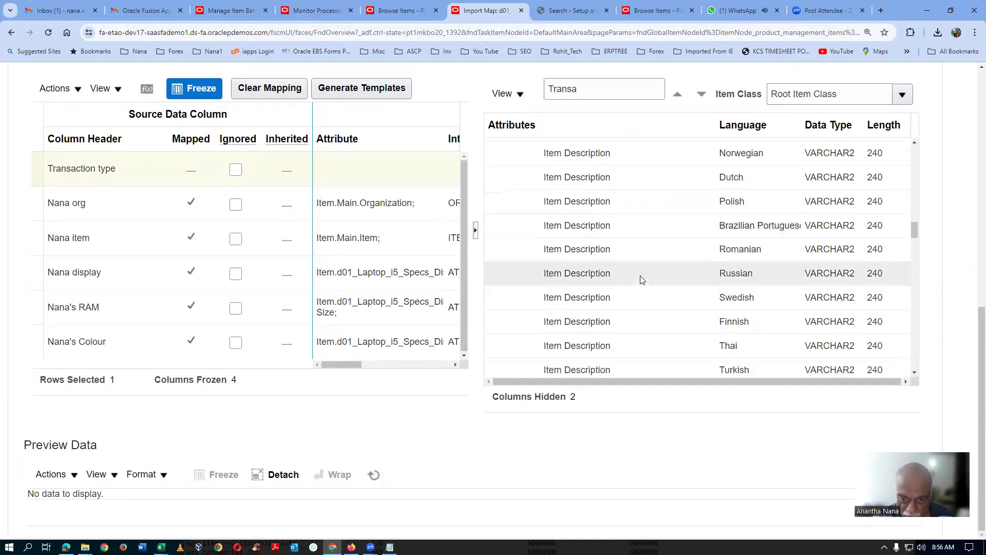
{"action": "scroll", "coordinate": [641, 278], "scroll_direction": "down", "scroll_amount": 5}
{"action": "scroll", "coordinate": [641, 279], "scroll_direction": "down", "scroll_amount": 6}
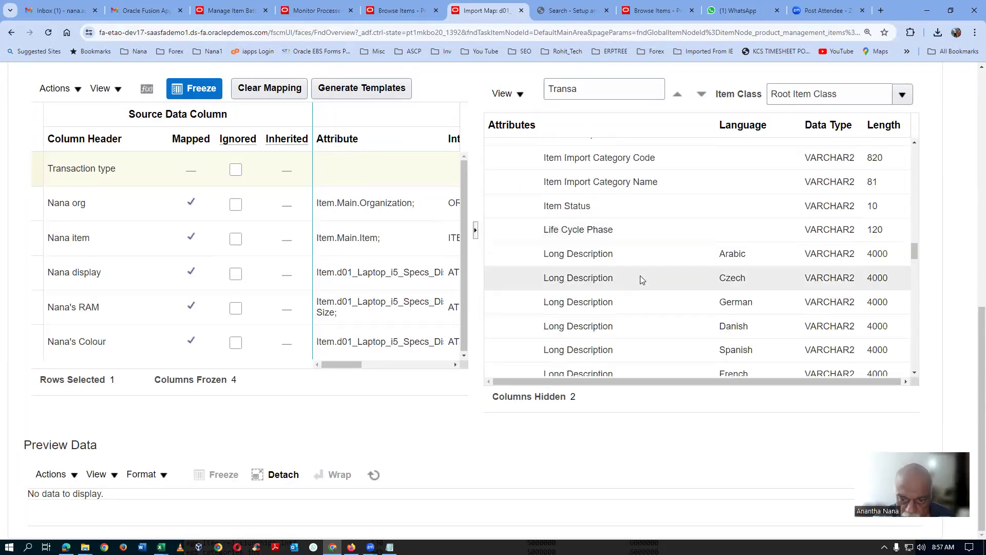
{"action": "scroll", "coordinate": [640, 275], "scroll_direction": "down", "scroll_amount": 10}
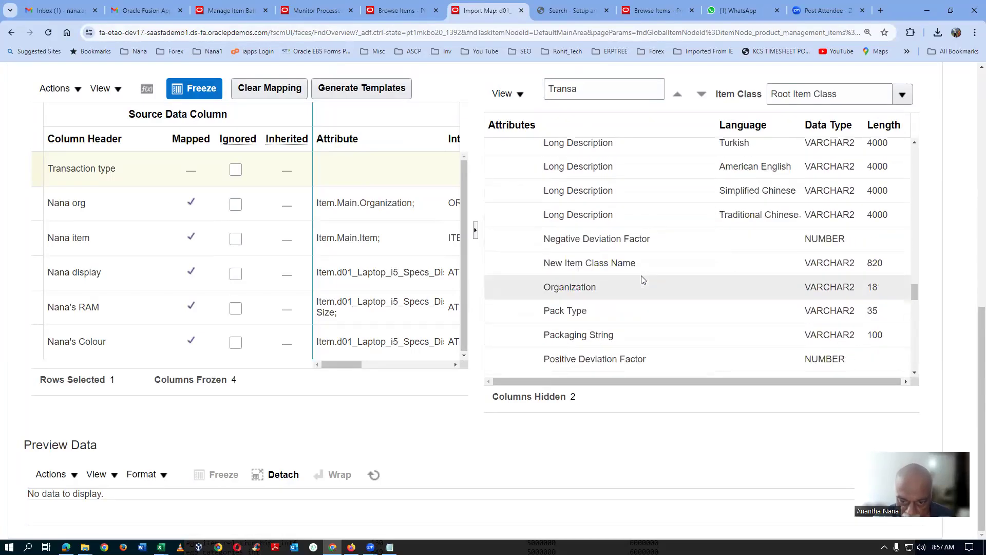
{"action": "scroll", "coordinate": [640, 275], "scroll_direction": "down", "scroll_amount": 3}
{"action": "scroll", "coordinate": [643, 277], "scroll_direction": "down", "scroll_amount": 2}
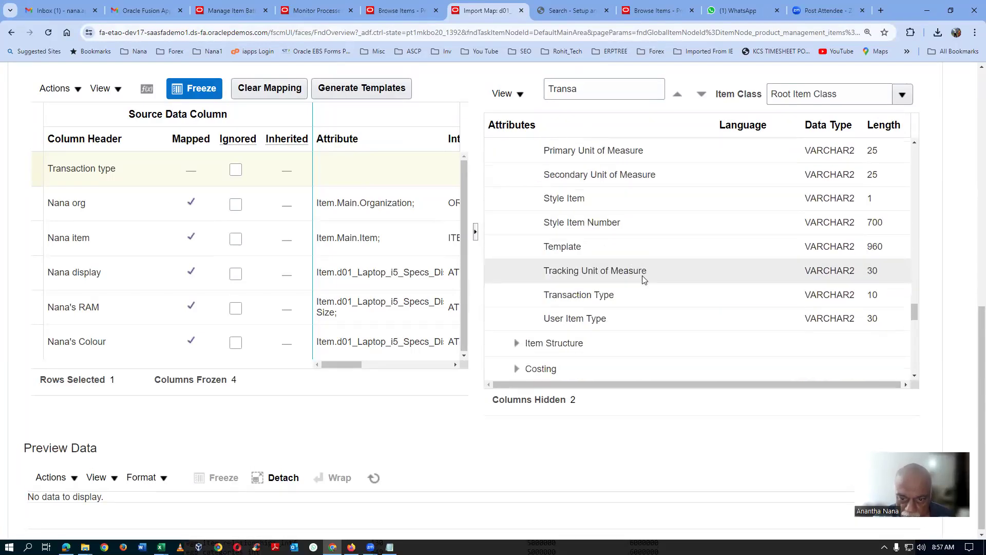
{"action": "left_click", "coordinate": [638, 297]}
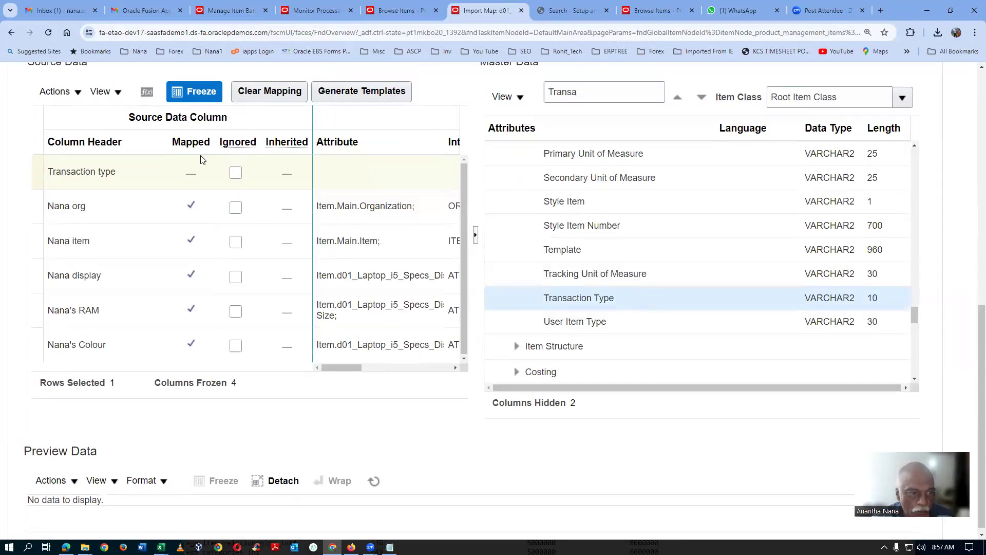
{"action": "left_click_drag", "start_coordinate": [134, 175], "coordinate": [520, 297]}
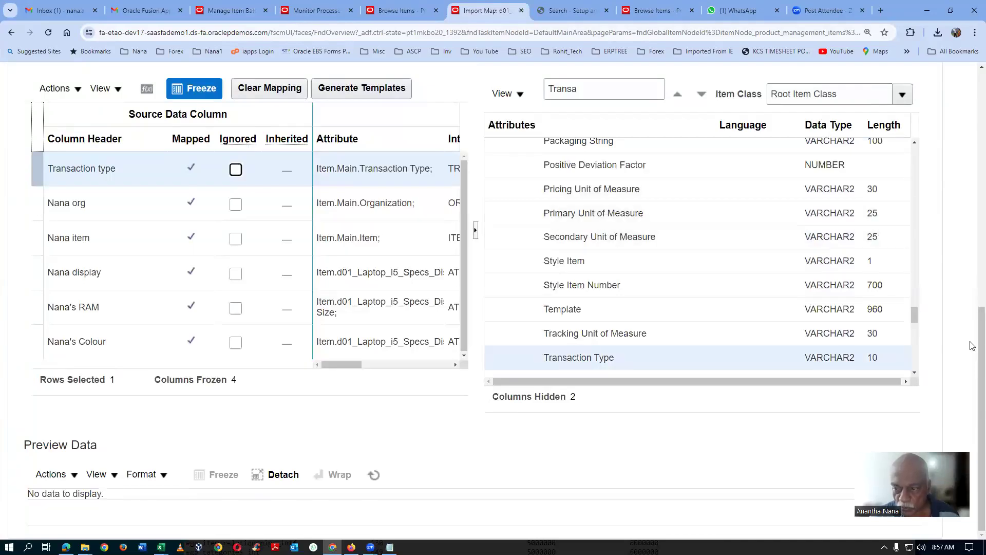
Step: Save and close the import map d01_import_map_7
{"action": "scroll", "coordinate": [972, 324], "scroll_direction": "up", "scroll_amount": 8}
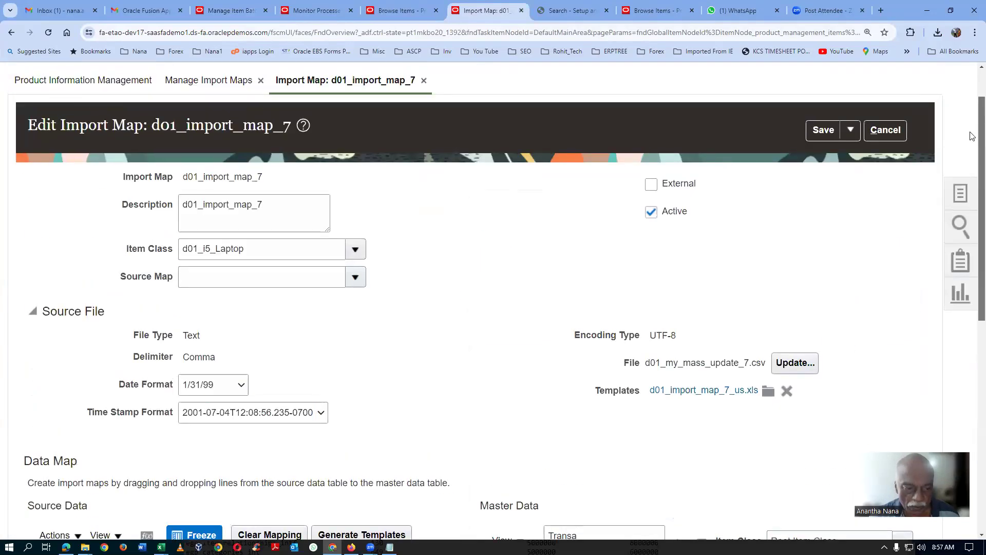
{"action": "left_click", "coordinate": [852, 129]}
{"action": "left_click", "coordinate": [847, 159]}
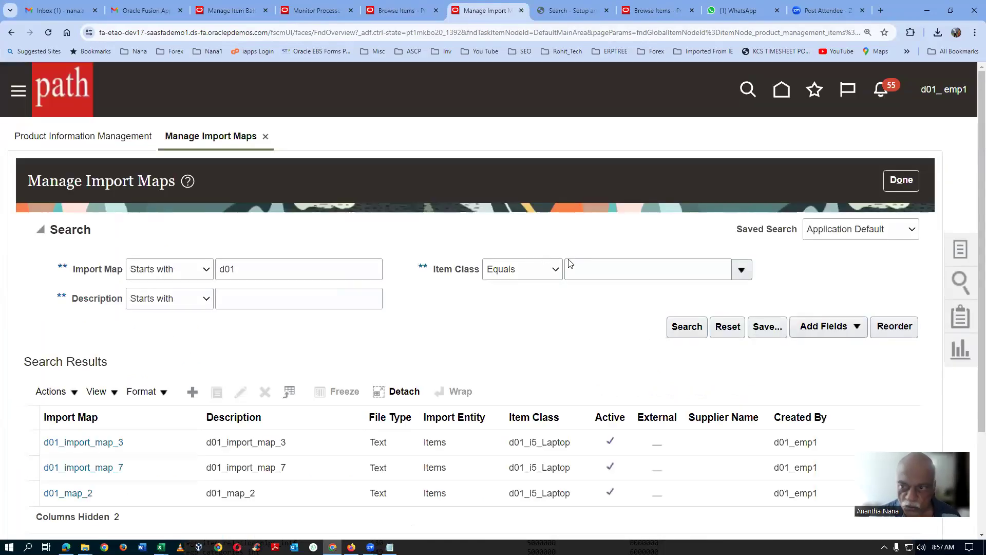
Step: Finish managing import maps and bring up the Data Consolidation tasks of Product Information Management
{"action": "left_click", "coordinate": [900, 180]}
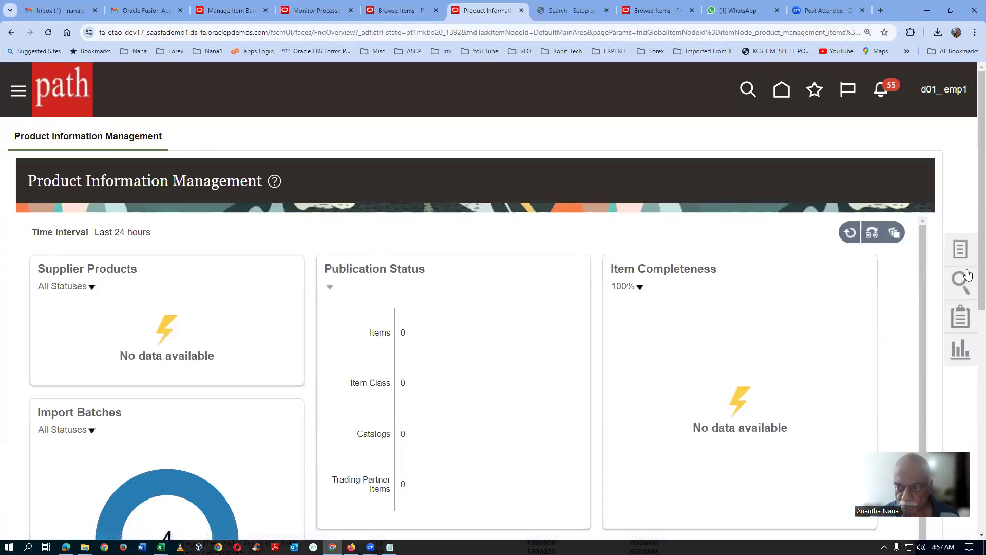
{"action": "left_click", "coordinate": [960, 251]}
{"action": "scroll", "coordinate": [972, 329], "scroll_direction": "down", "scroll_amount": 3}
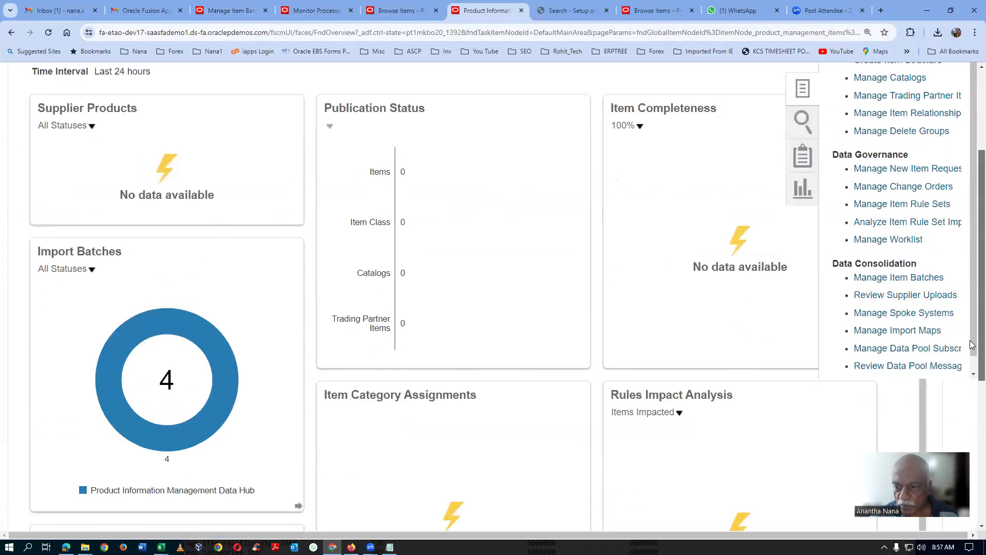
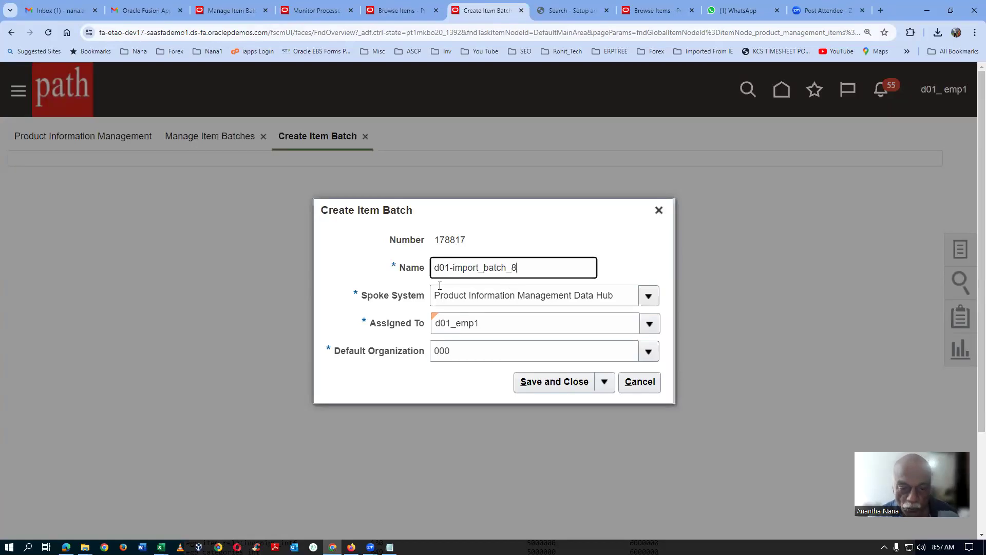
Step: Name the new item batch d01_import_batch_8, set its default organization to D010, and save it to proceed to adding items from a file
{"action": "key", "text": "BackSpace"}
{"action": "type", "text": "_"}
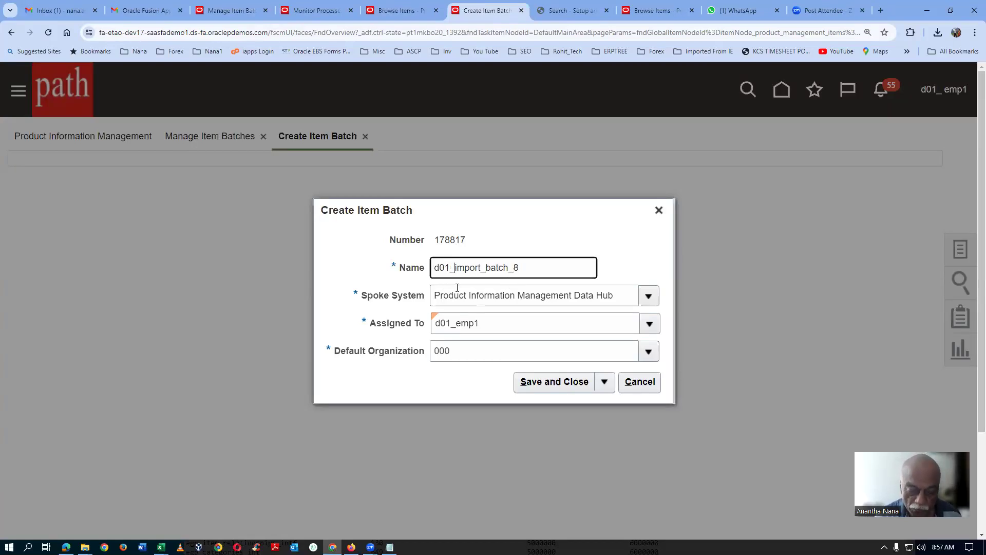
{"action": "left_click", "coordinate": [462, 346]}
{"action": "key", "text": "ctrl+a"}
{"action": "type", "text": "D010"}
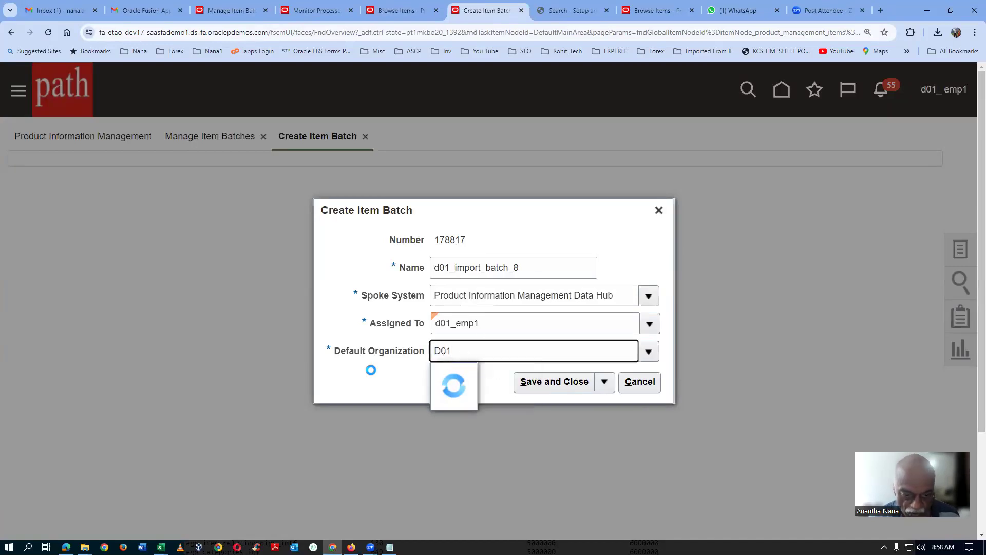
{"action": "left_click", "coordinate": [604, 382]}
{"action": "left_click", "coordinate": [587, 431]}
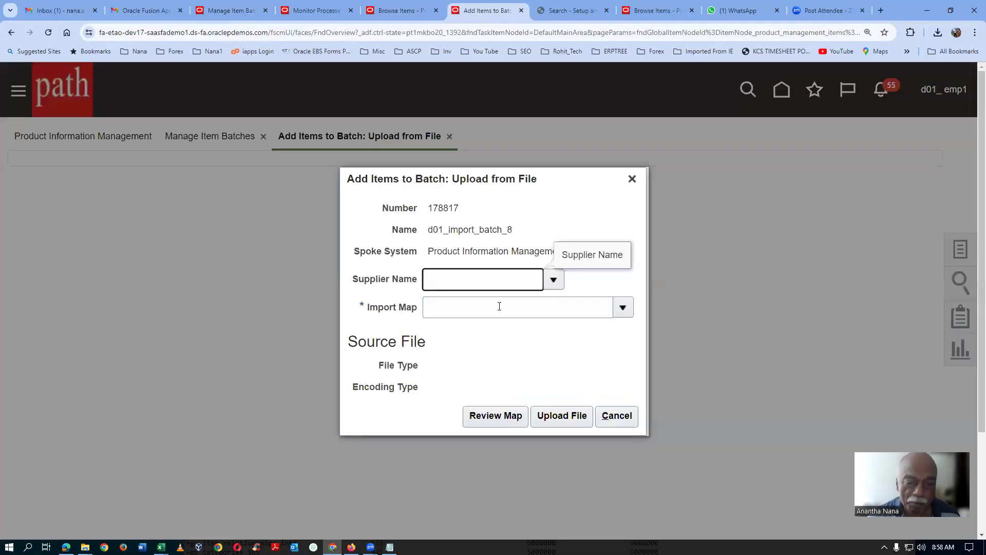
Step: Find the import maps starting with d01 and select d01_import_map_7 for the batch upload
{"action": "left_click", "coordinate": [494, 308]}
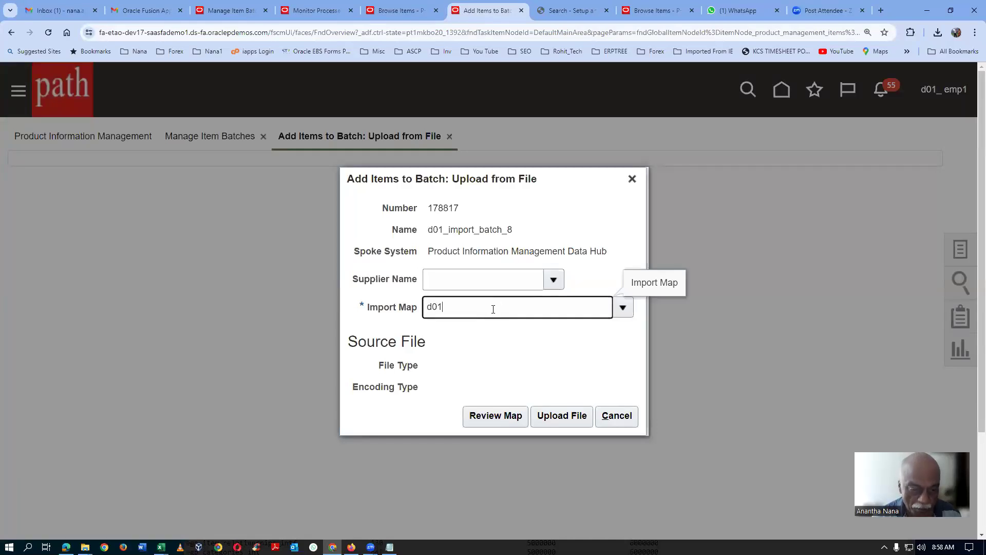
{"action": "key", "text": "Tab"}
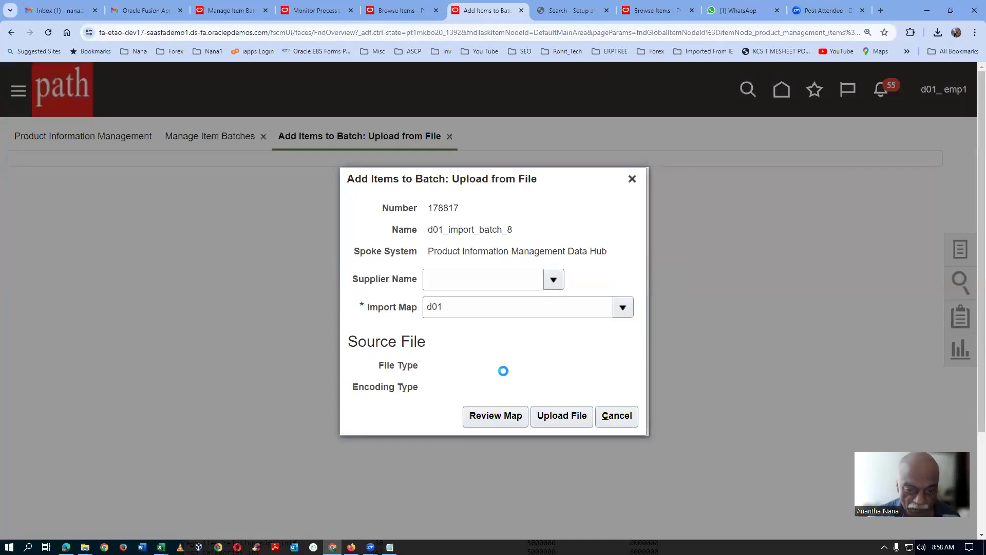
{"action": "left_click", "coordinate": [428, 398]}
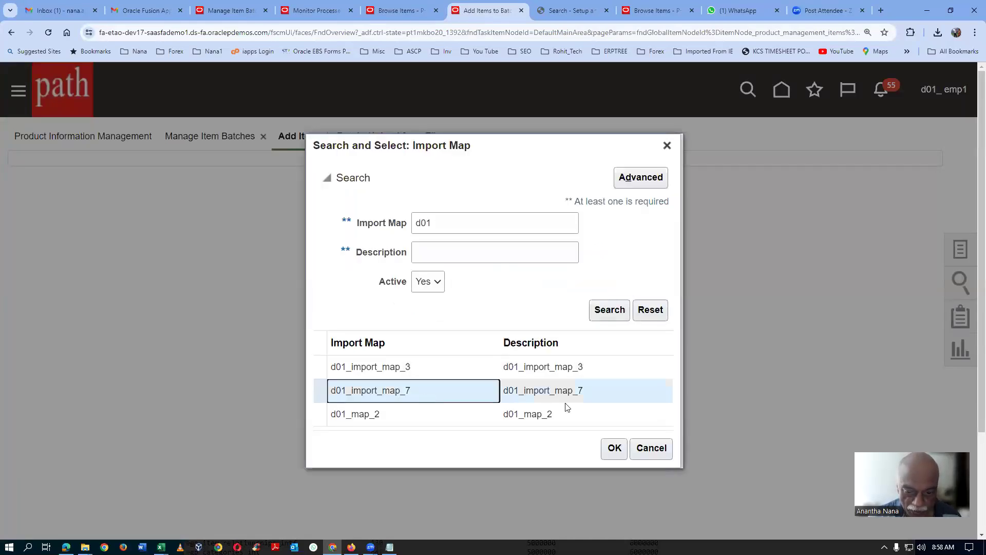
{"action": "left_click", "coordinate": [614, 448]}
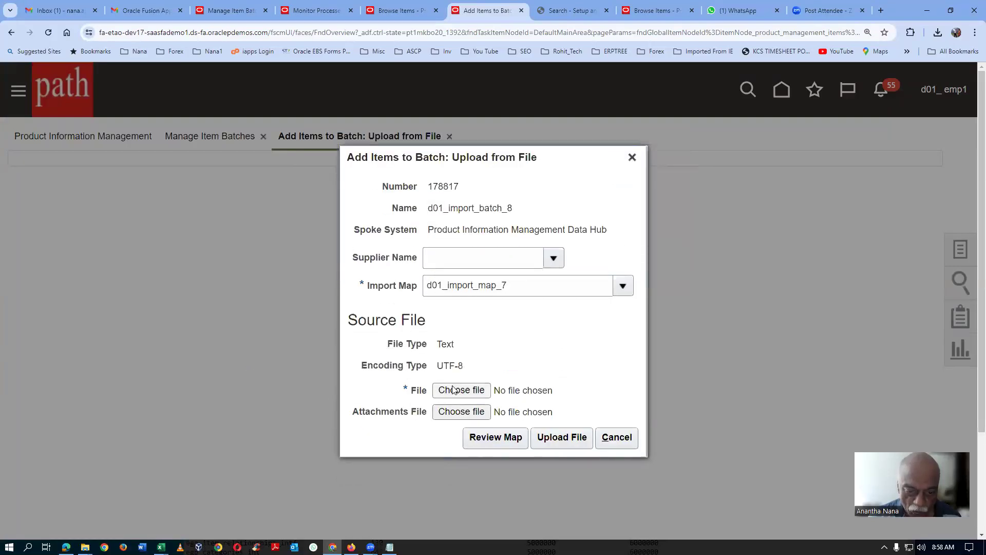
Step: Choose d01_my_mass_update_7.csv as the source file and upload it to the batch, acknowledging the confirmation
{"action": "left_click", "coordinate": [443, 390]}
{"action": "left_click", "coordinate": [638, 226]}
{"action": "left_click", "coordinate": [637, 216]}
{"action": "left_click", "coordinate": [890, 304]}
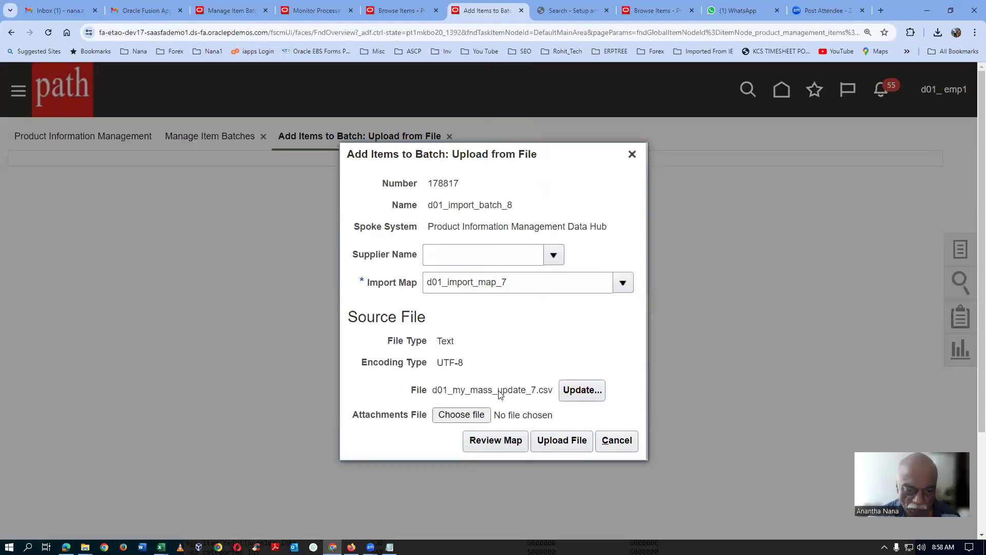
{"action": "left_click", "coordinate": [573, 442]}
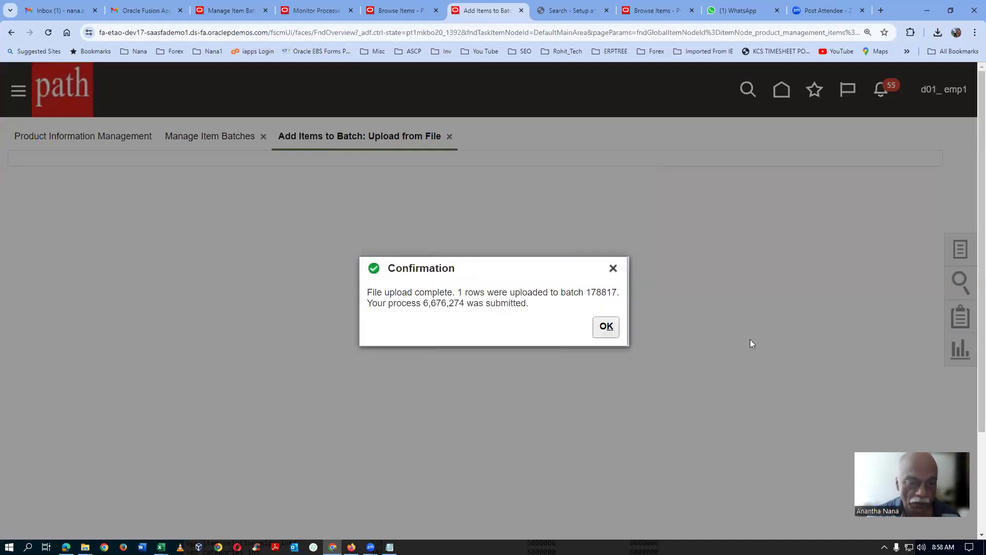
{"action": "left_click", "coordinate": [612, 325]}
Step: Refresh the scheduled processes in the monitoring page and search them by the submitter d01
{"action": "left_click", "coordinate": [303, 11]}
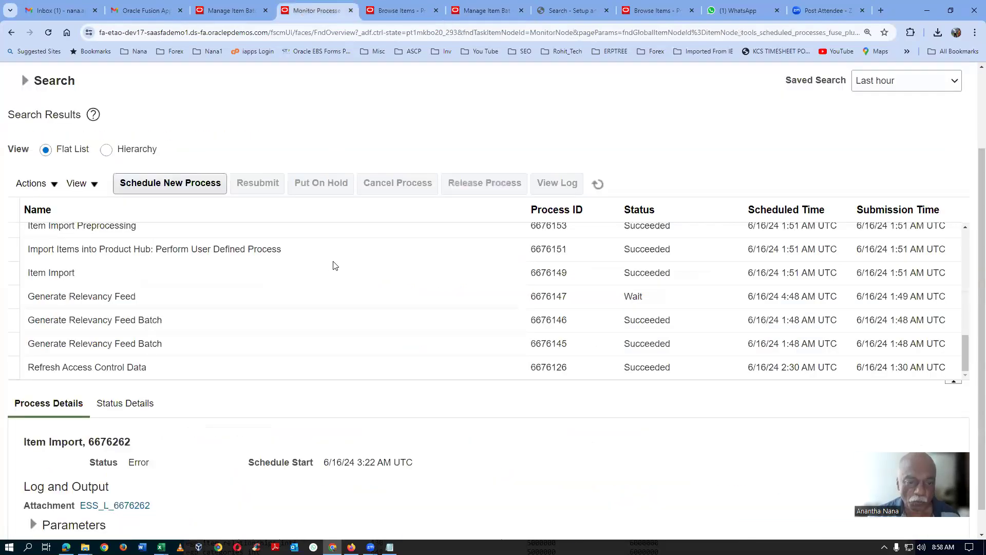
{"action": "left_click", "coordinate": [599, 183]}
{"action": "left_click", "coordinate": [25, 82]}
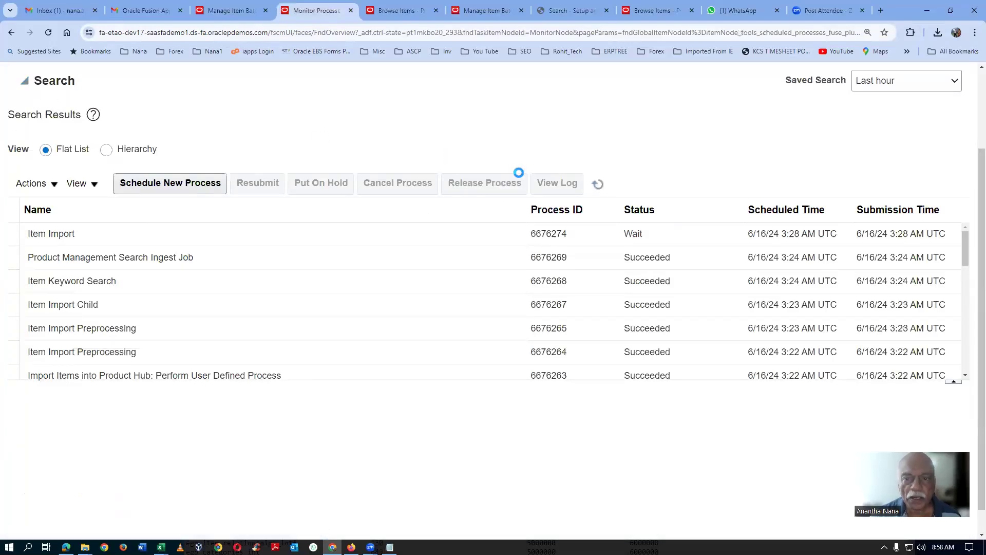
{"action": "left_click", "coordinate": [588, 178]}
{"action": "type", "text": "d0"}
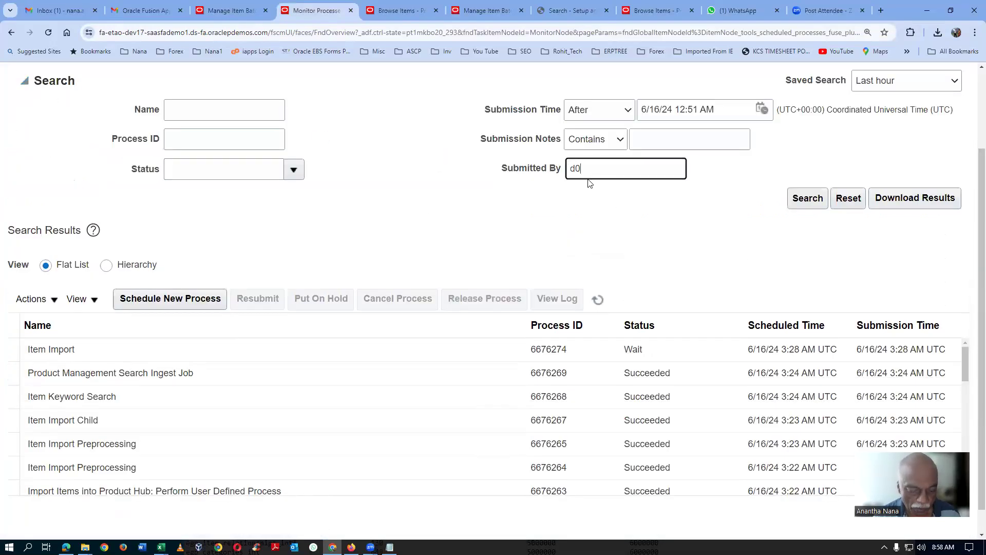
{"action": "left_click", "coordinate": [806, 202]}
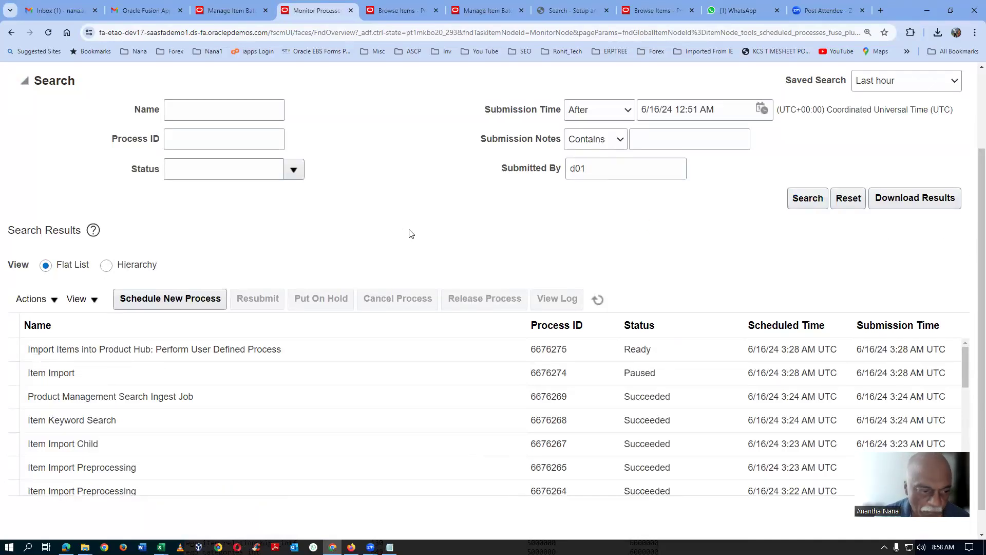
Step: Refresh the process list repeatedly to track the status of the Item Import and its child processes
{"action": "scroll", "coordinate": [409, 234], "scroll_direction": "down", "scroll_amount": 1}
{"action": "left_click", "coordinate": [600, 273]}
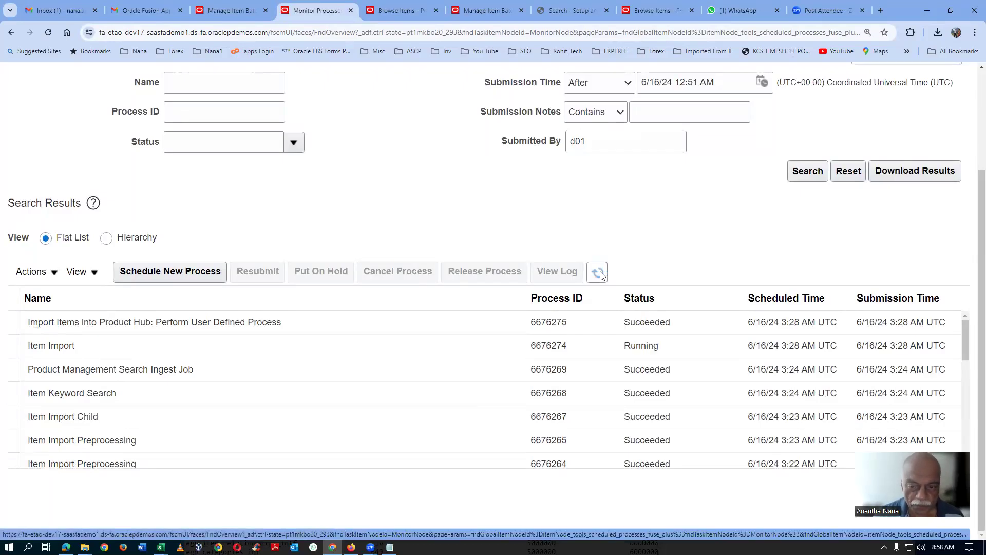
{"action": "left_click", "coordinate": [600, 274]}
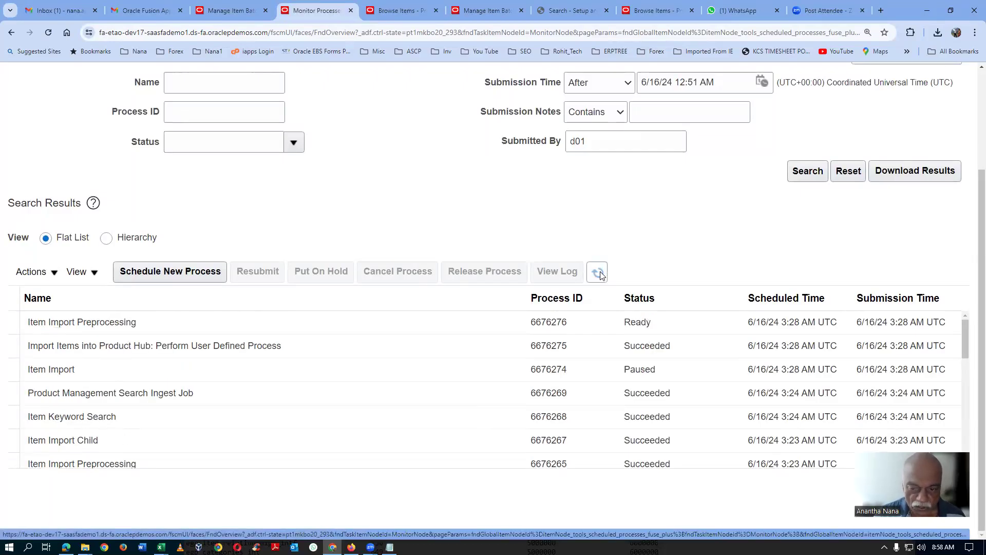
{"action": "left_click", "coordinate": [601, 275]}
{"action": "left_click", "coordinate": [600, 276]}
{"action": "left_click", "coordinate": [601, 274]}
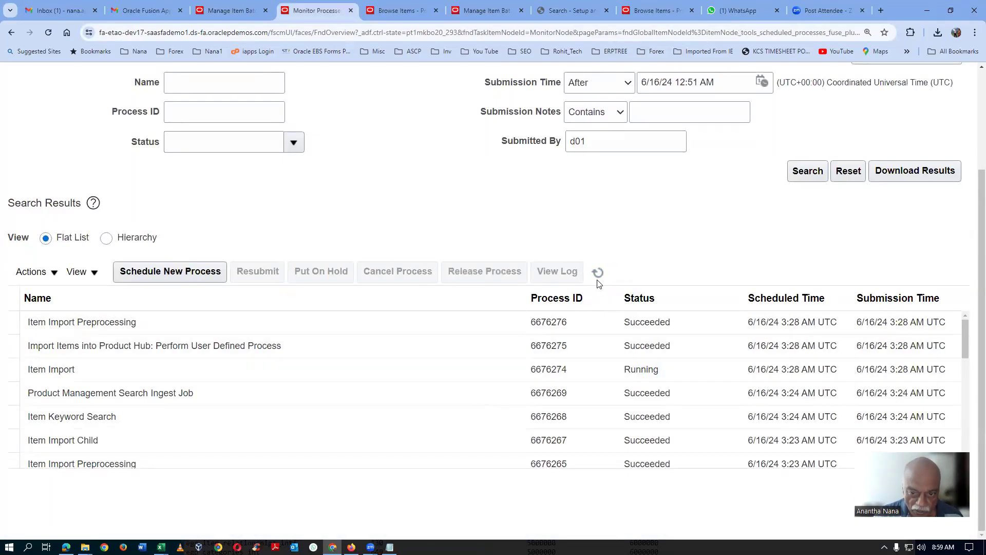
{"action": "left_click", "coordinate": [601, 278]}
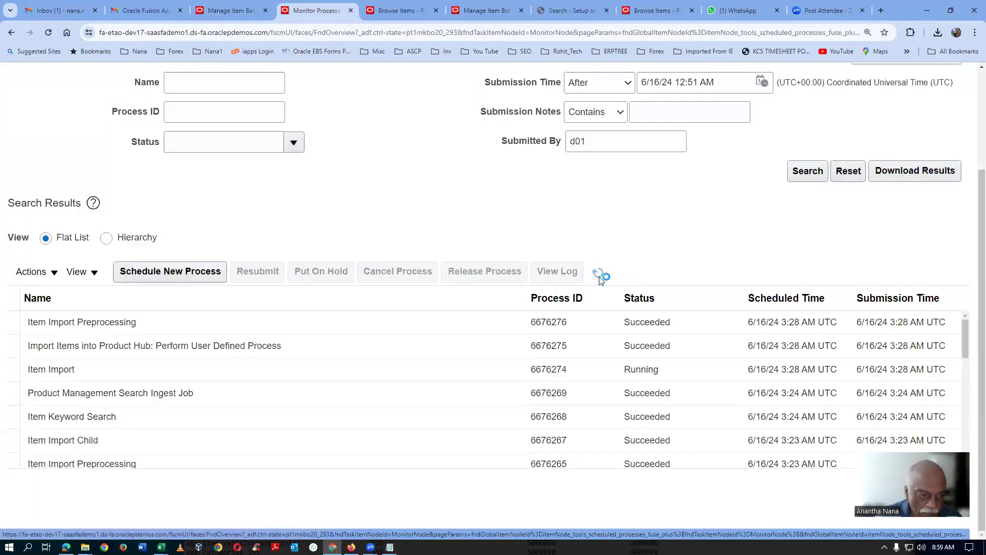
{"action": "left_click", "coordinate": [599, 278]}
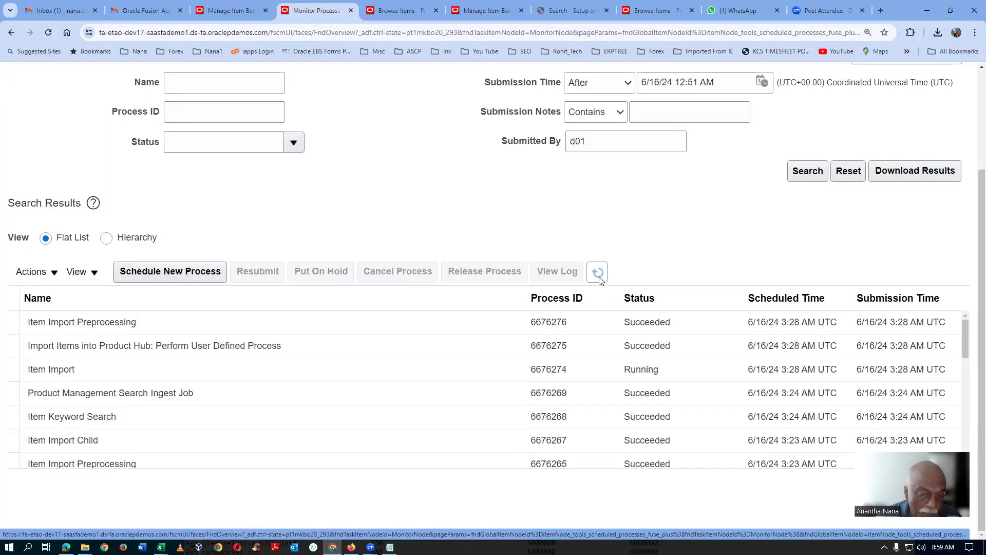
{"action": "left_click", "coordinate": [598, 274]}
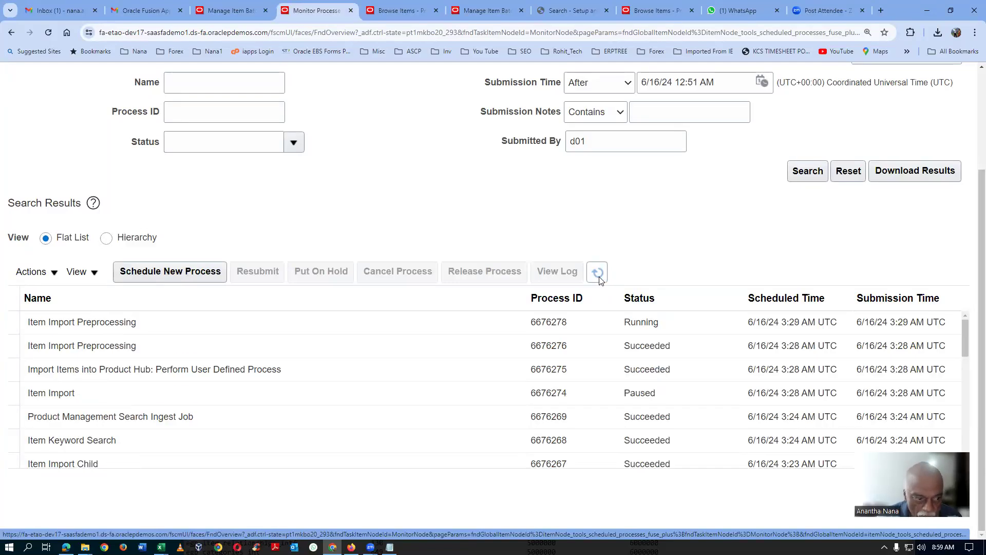
{"action": "left_click", "coordinate": [600, 279]}
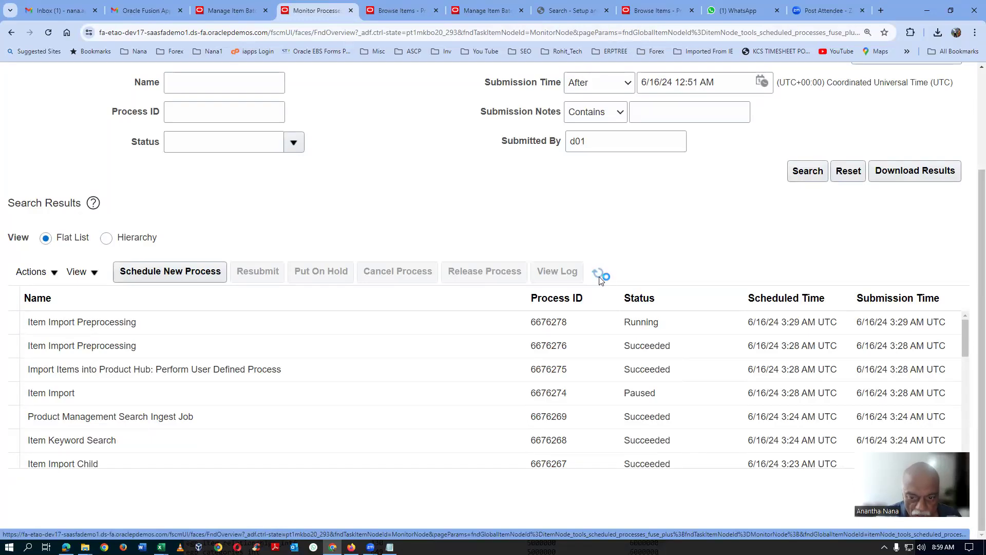
{"action": "left_click", "coordinate": [599, 279]}
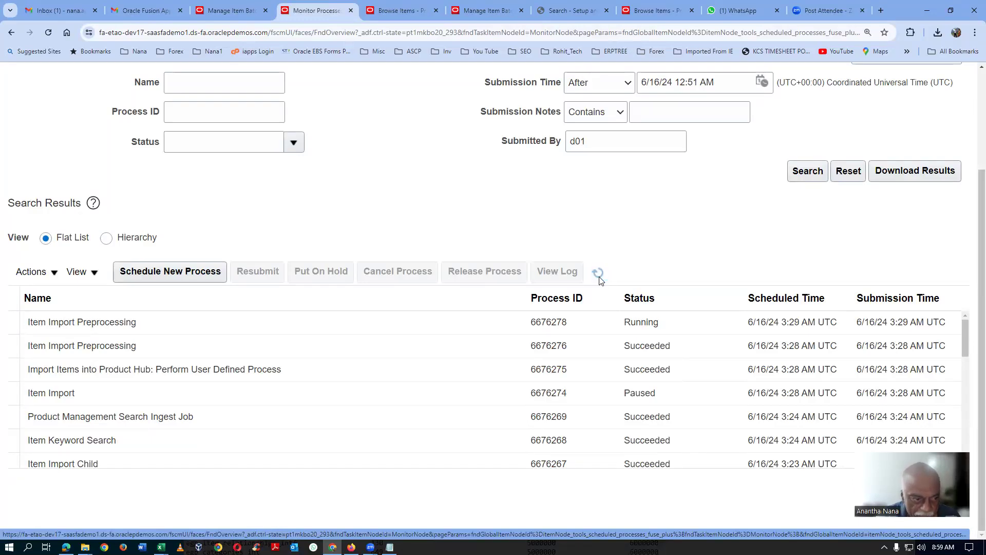
{"action": "left_click", "coordinate": [600, 279]}
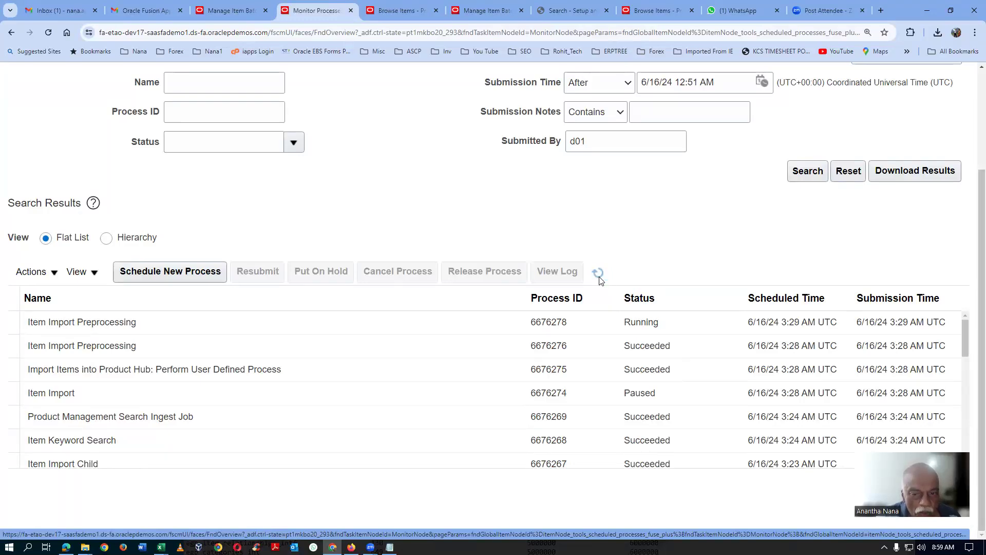
{"action": "left_click", "coordinate": [599, 279]}
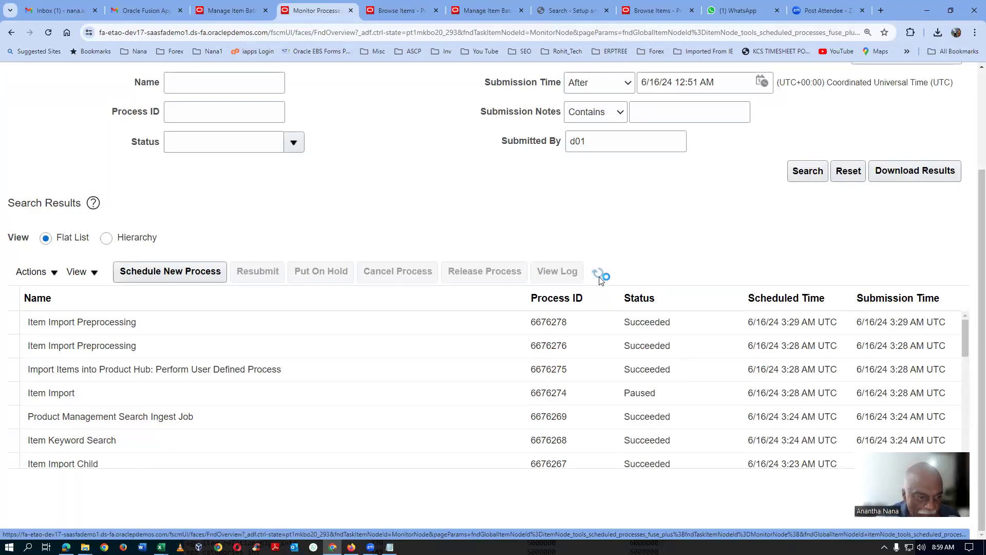
{"action": "left_click", "coordinate": [600, 279]}
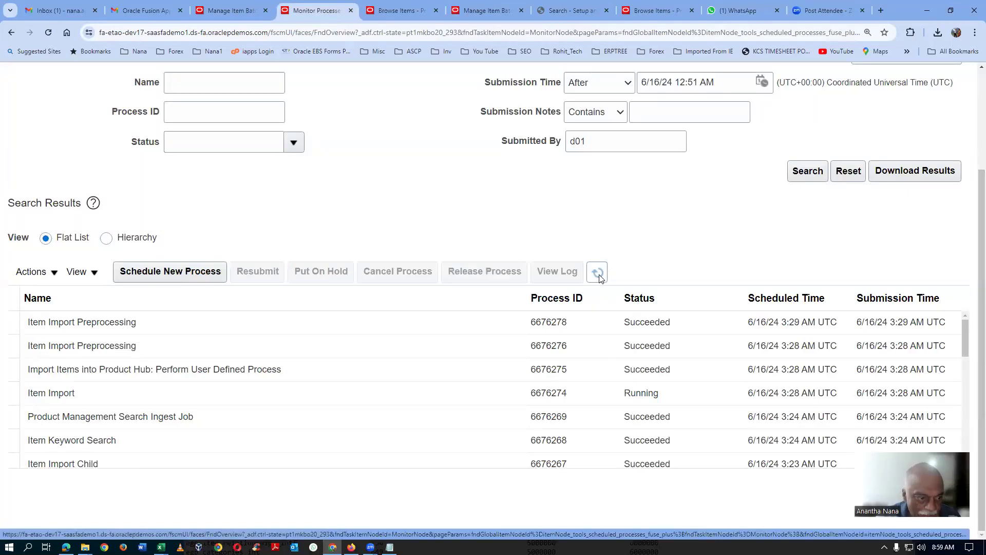
{"action": "left_click", "coordinate": [600, 279]}
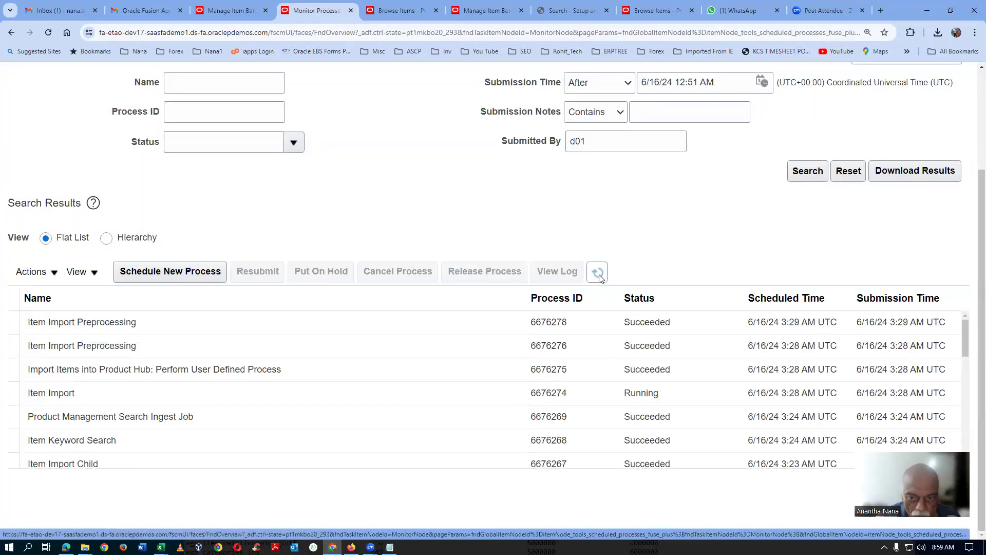
{"action": "left_click", "coordinate": [599, 278]}
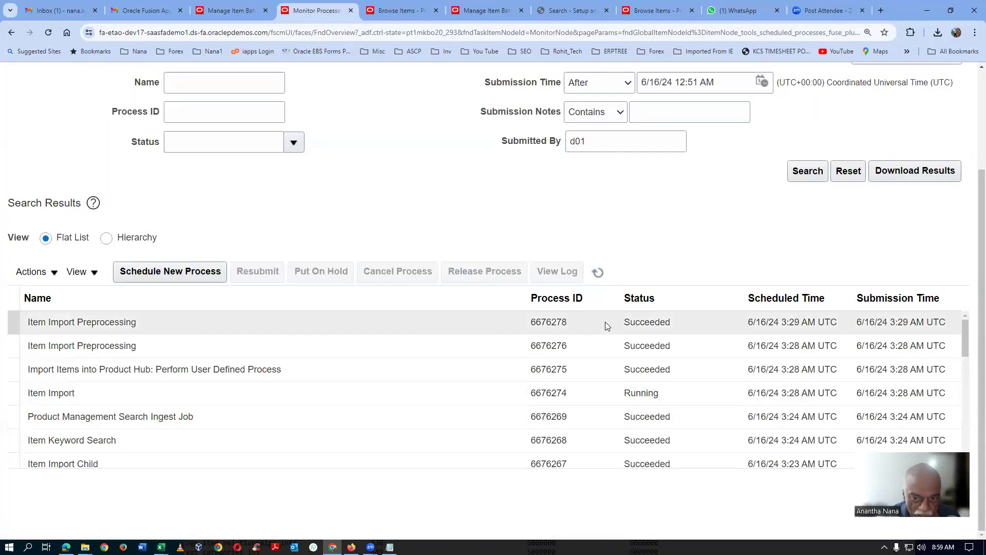
{"action": "left_click", "coordinate": [601, 279]}
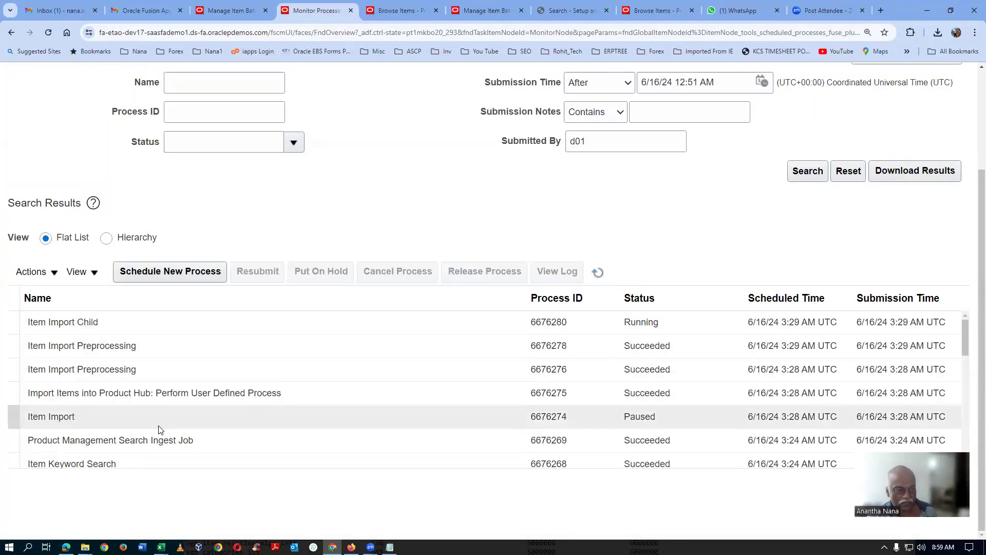
{"action": "left_click", "coordinate": [598, 273]}
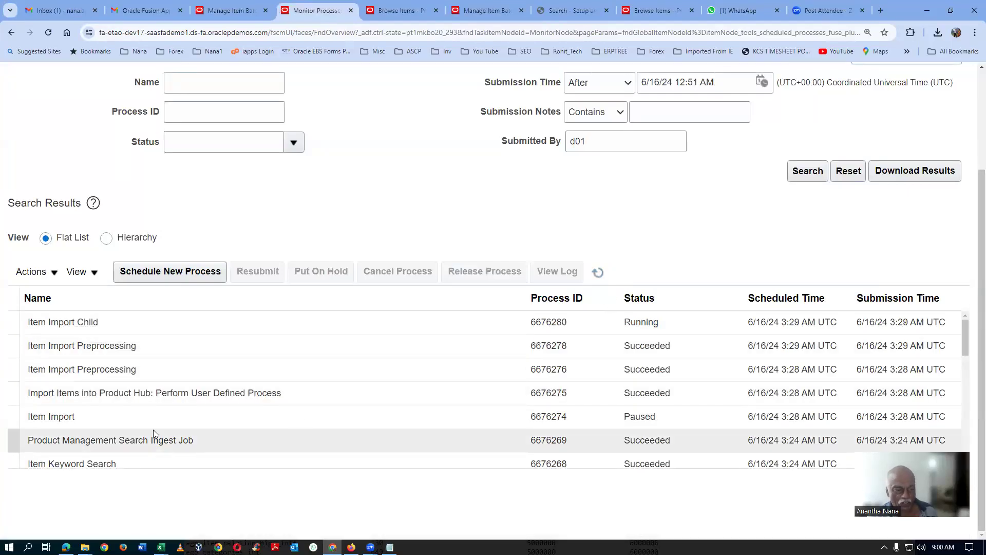
{"action": "left_click", "coordinate": [596, 278]}
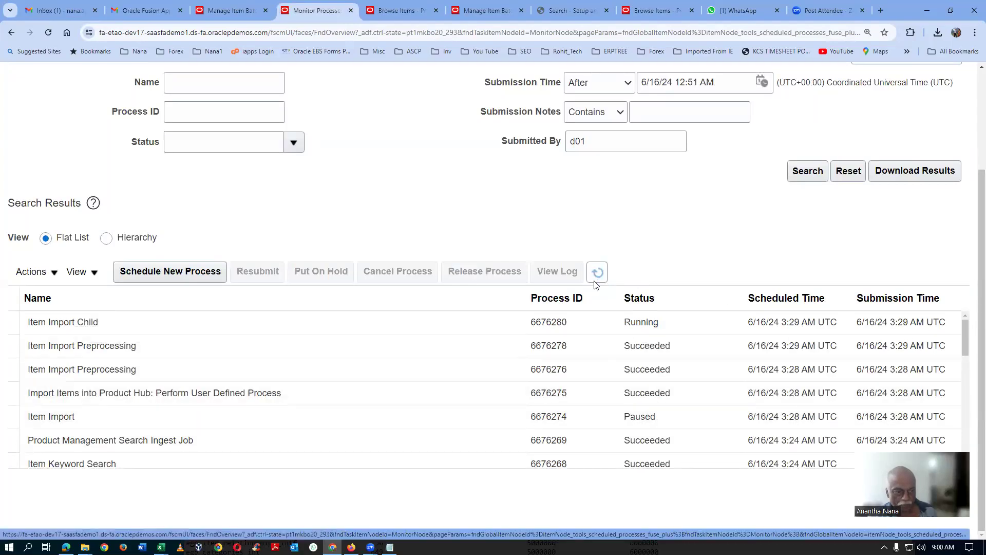
{"action": "left_click", "coordinate": [598, 279]}
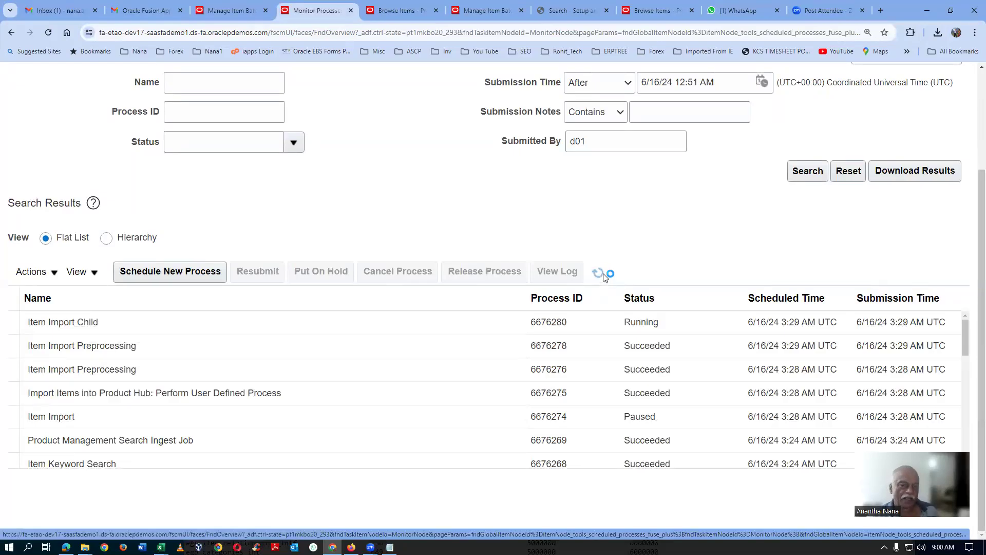
{"action": "left_click", "coordinate": [604, 277]}
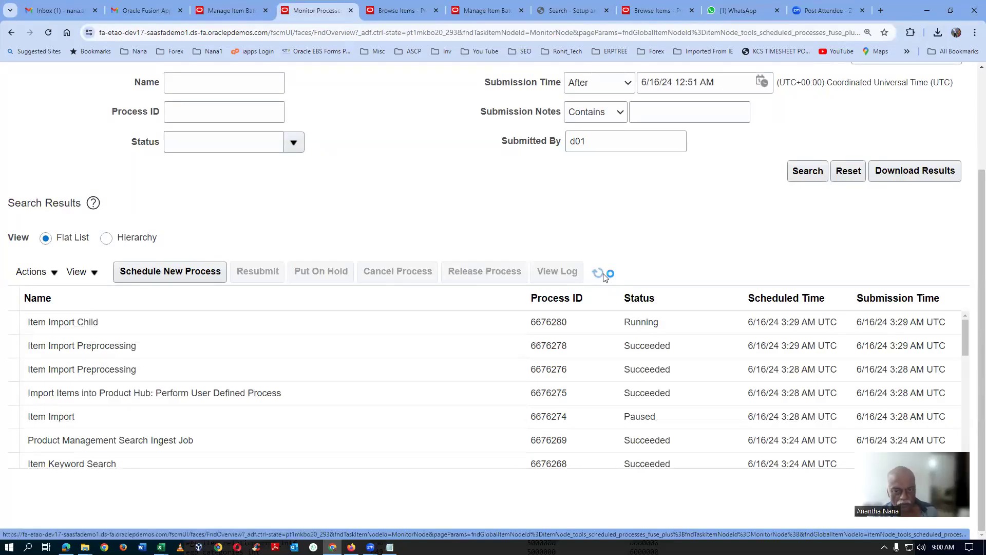
{"action": "left_click", "coordinate": [605, 278]}
{"action": "left_click", "coordinate": [604, 278]}
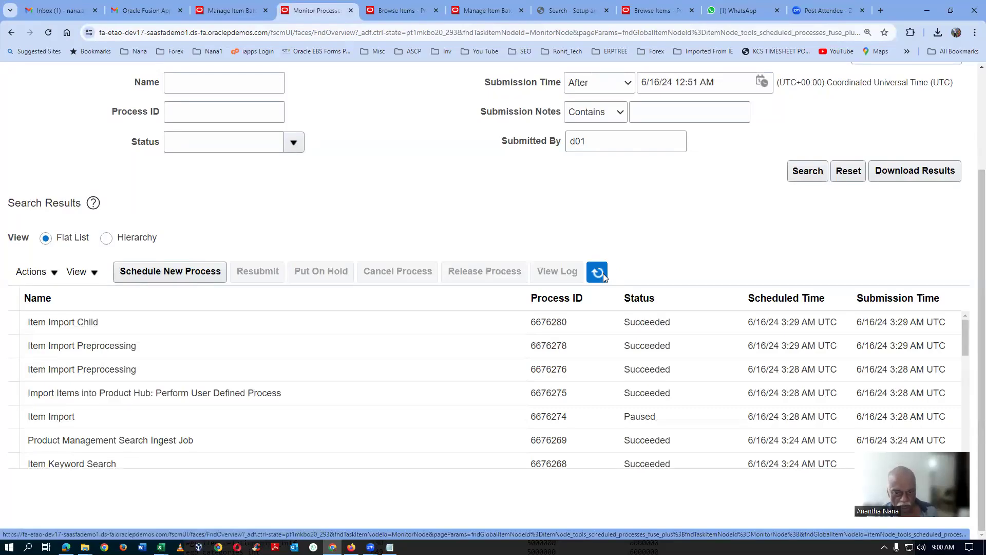
{"action": "left_click", "coordinate": [604, 278]}
{"action": "left_click", "coordinate": [605, 277]}
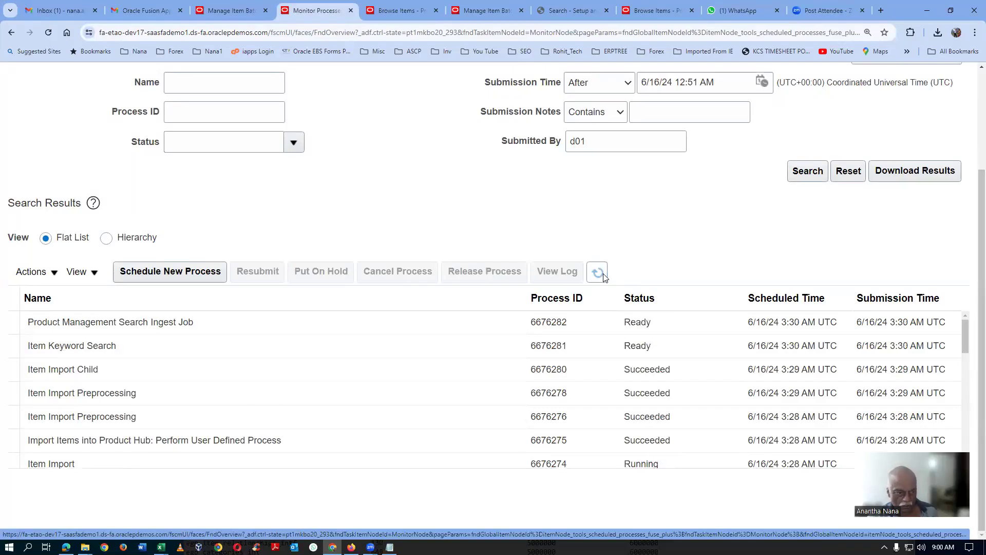
{"action": "left_click", "coordinate": [176, 348]}
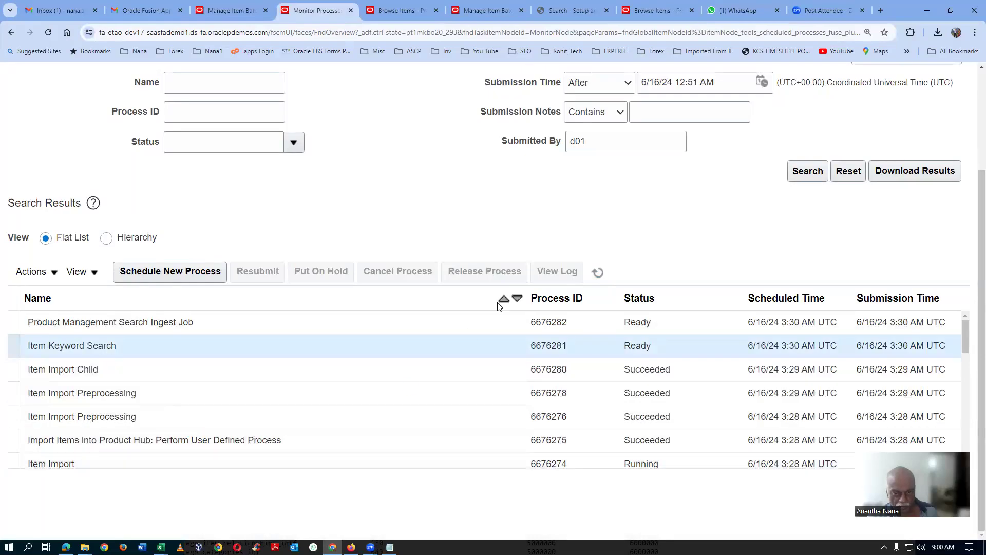
{"action": "left_click", "coordinate": [601, 272]}
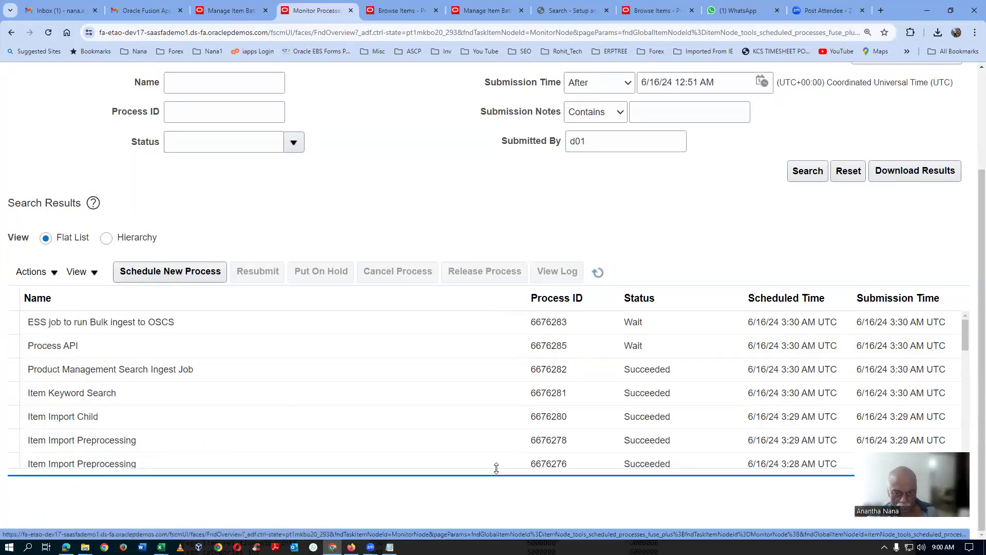
Step: Enlarge the process results list and select the latest Item Import process
{"action": "left_click", "coordinate": [498, 395]}
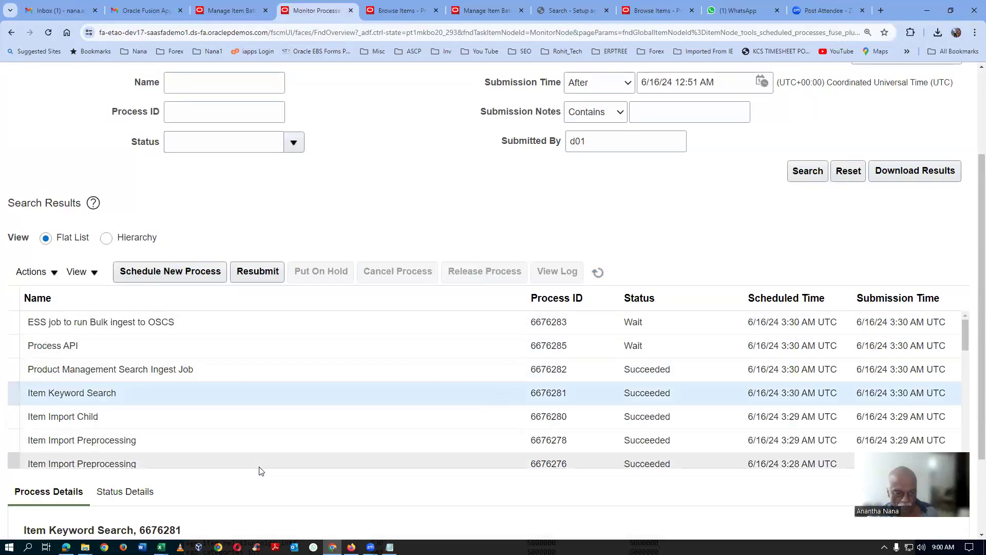
{"action": "left_click_drag", "start_coordinate": [258, 468], "coordinate": [263, 497]}
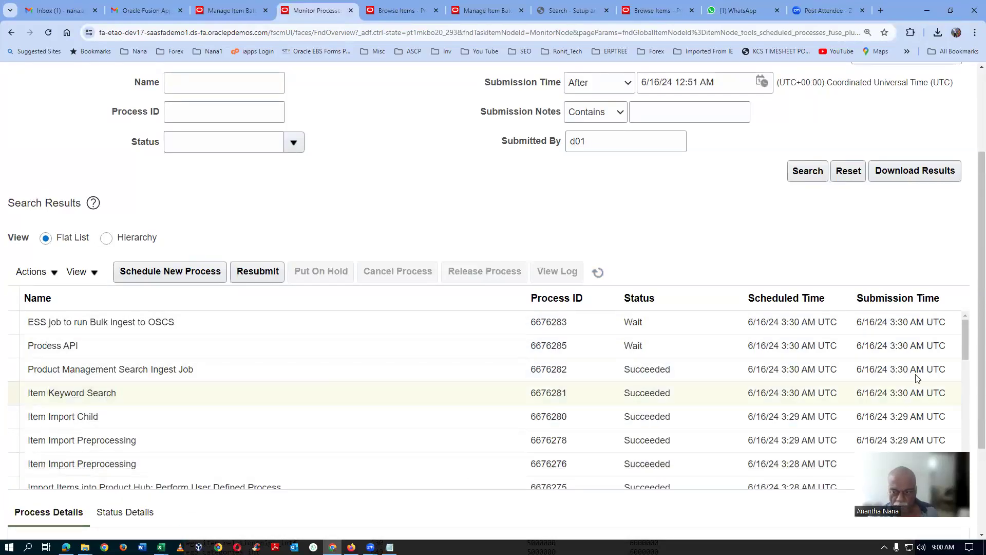
{"action": "left_click_drag", "start_coordinate": [967, 345], "coordinate": [969, 357]}
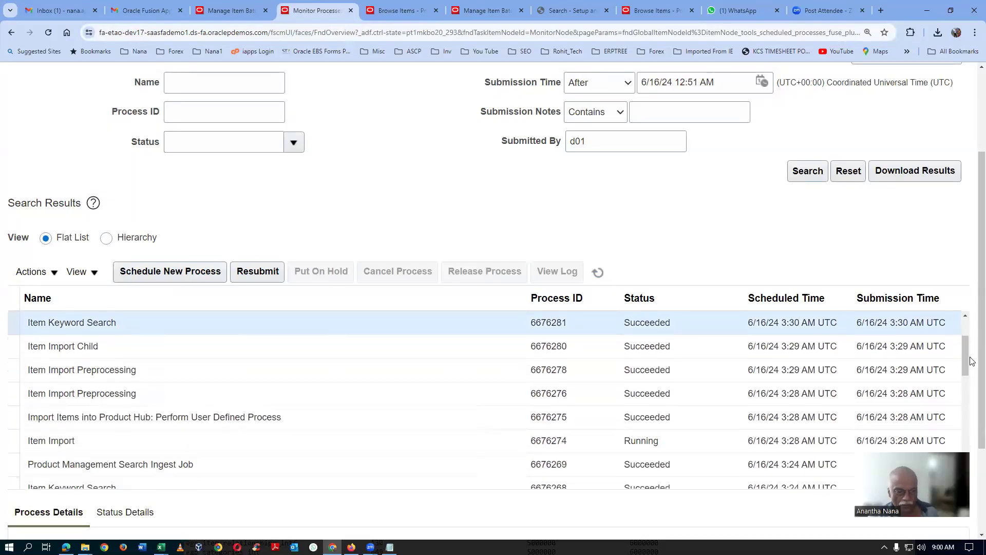
{"action": "left_click", "coordinate": [286, 443]}
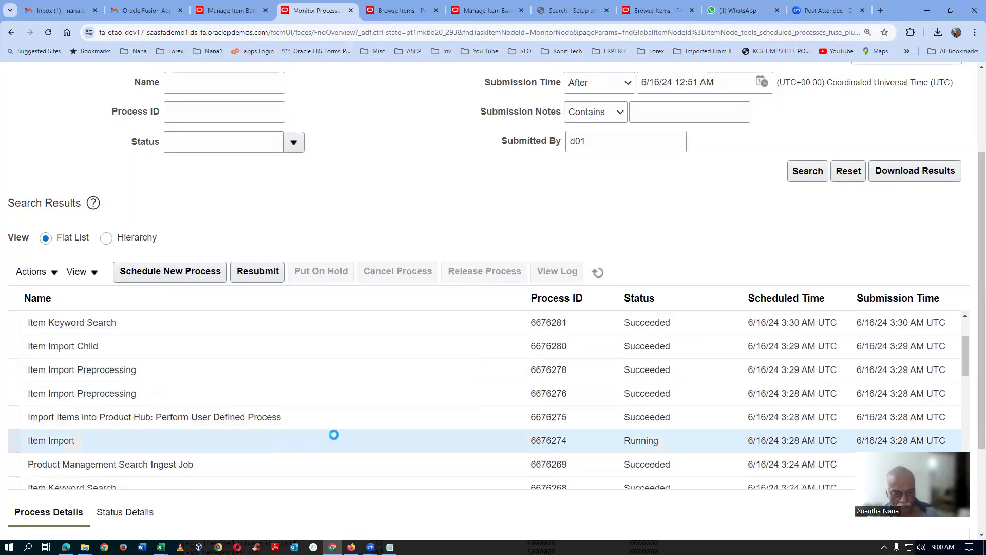
Step: Refresh the process list and check the status of the latest Item Import process
{"action": "left_click", "coordinate": [600, 274]}
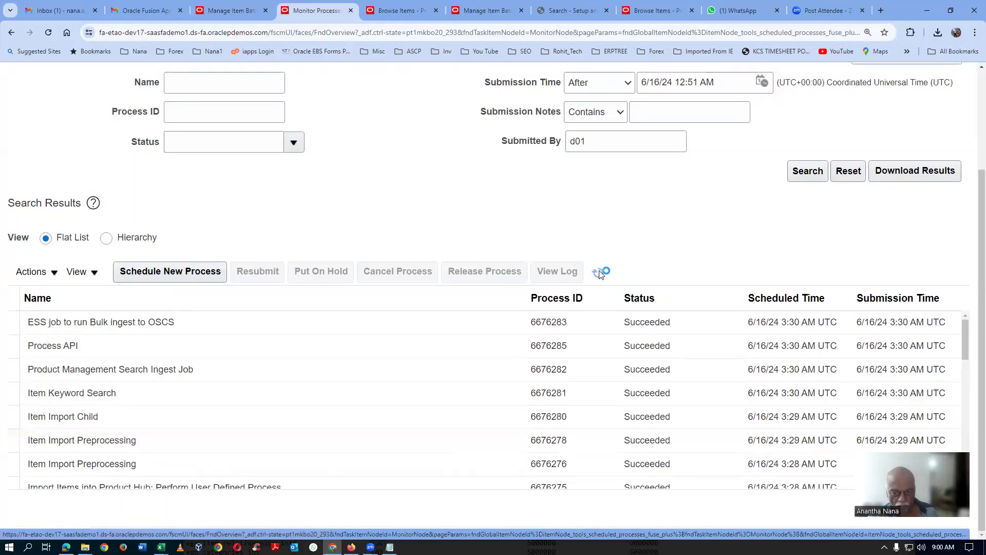
{"action": "scroll", "coordinate": [968, 360], "scroll_direction": "down", "scroll_amount": 1}
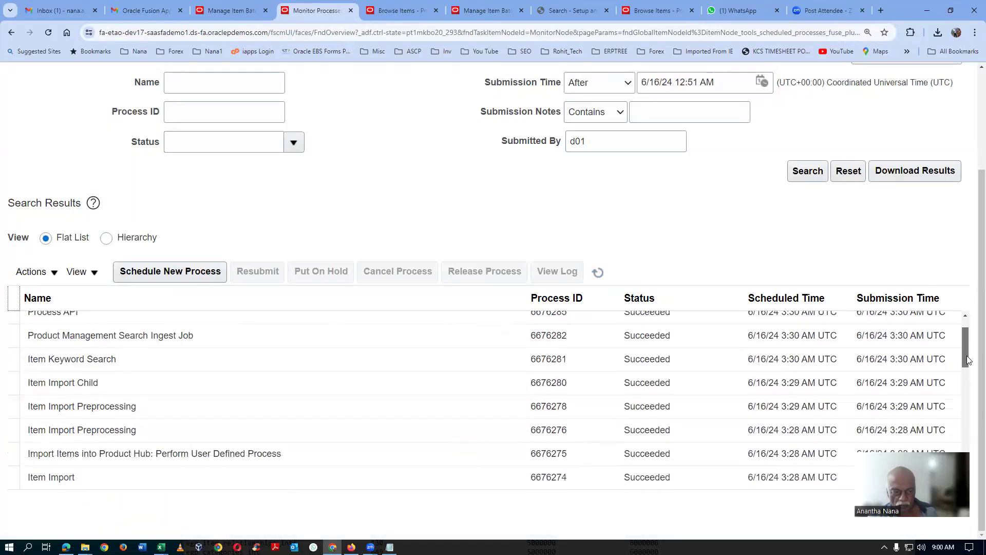
{"action": "left_click_drag", "start_coordinate": [968, 360], "coordinate": [970, 368]}
{"action": "left_click", "coordinate": [239, 443]}
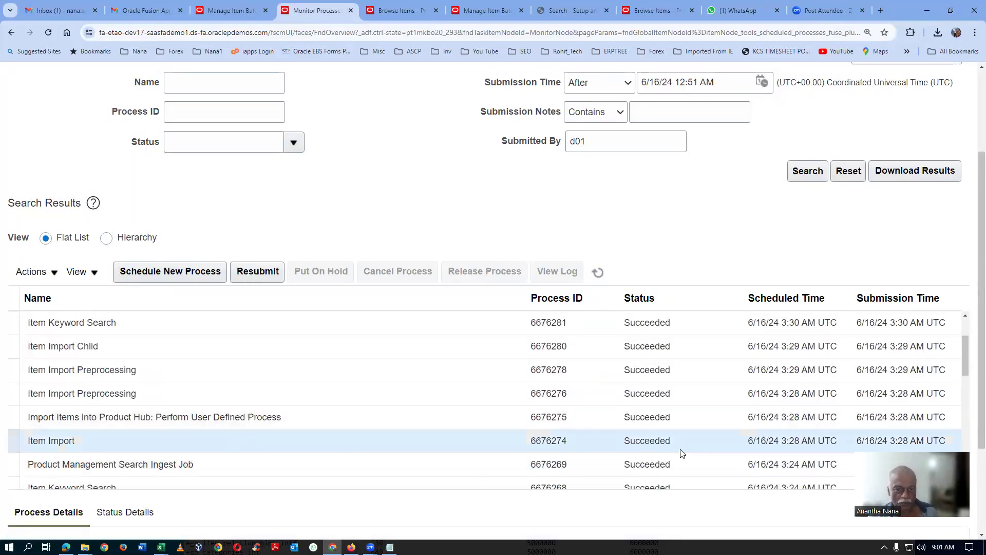
{"action": "scroll", "coordinate": [668, 409], "scroll_direction": "up", "scroll_amount": 5}
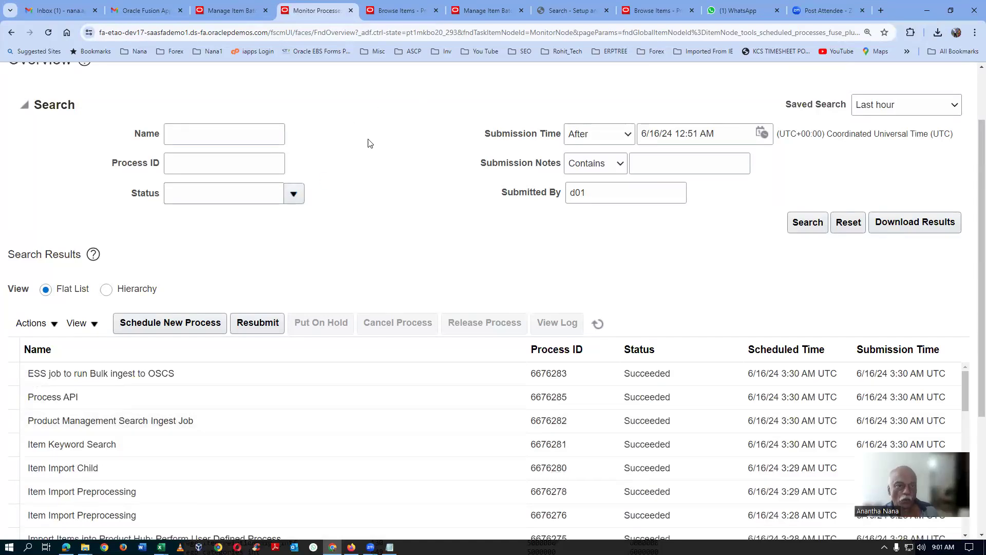
Step: Switch to Browse Items, search again for item d01_1090 and open it to check its description
{"action": "left_click", "coordinate": [414, 7]}
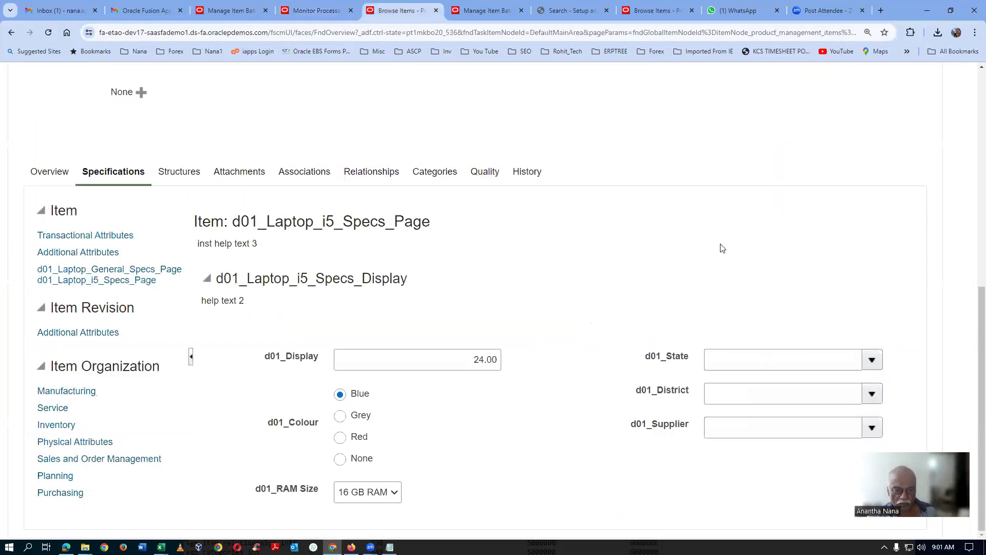
{"action": "scroll", "coordinate": [722, 248], "scroll_direction": "up", "scroll_amount": 7}
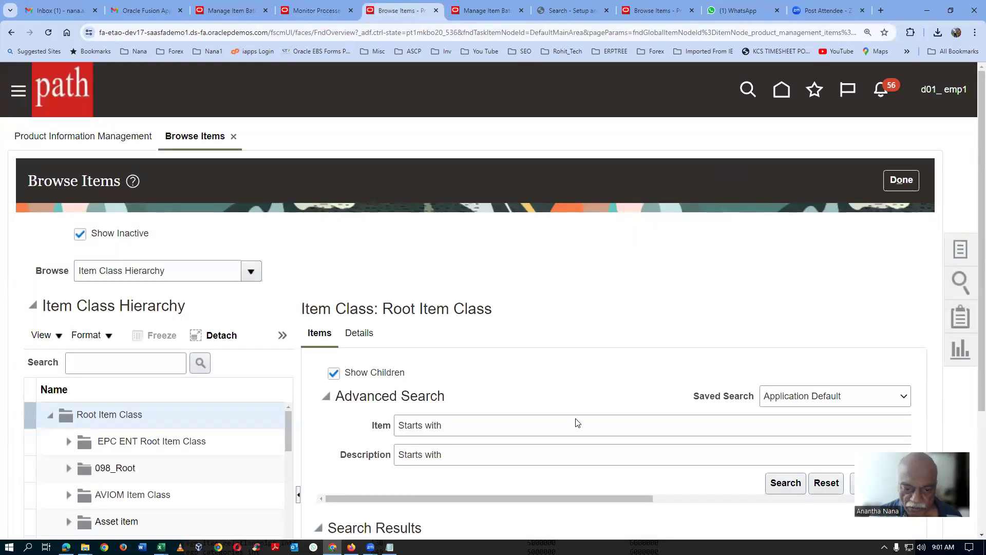
{"action": "scroll", "coordinate": [578, 419], "scroll_direction": "down", "scroll_amount": 2}
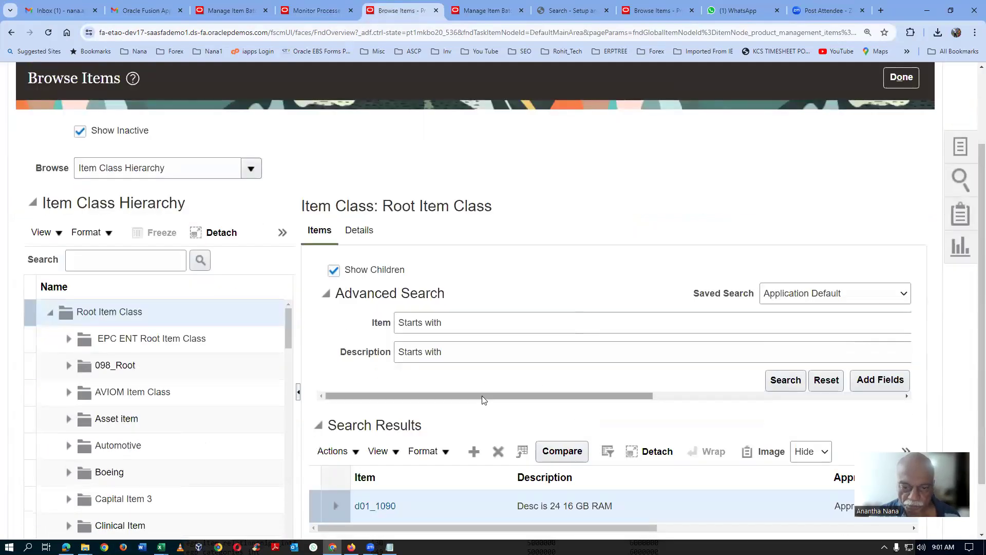
{"action": "left_click_drag", "start_coordinate": [482, 396], "coordinate": [606, 395]}
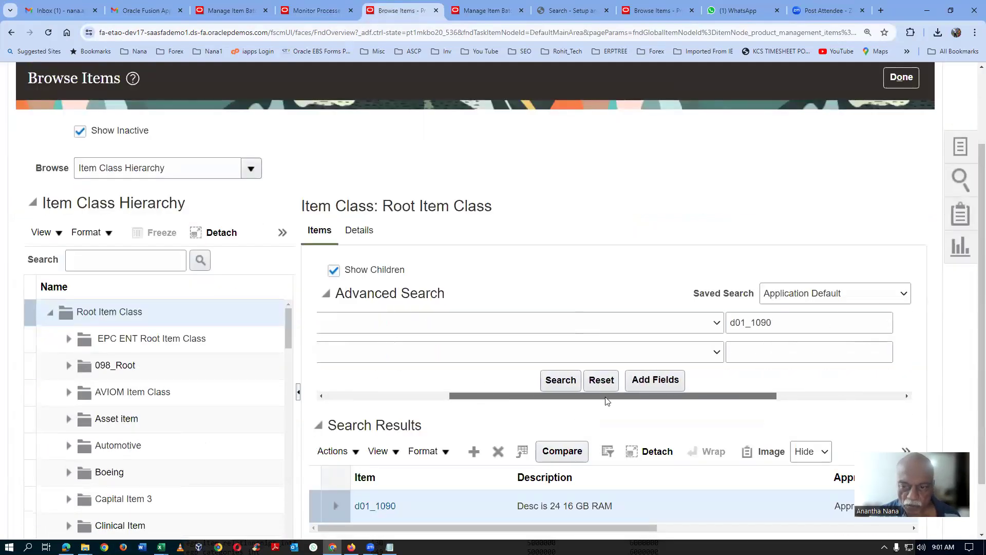
{"action": "left_click", "coordinate": [553, 381]}
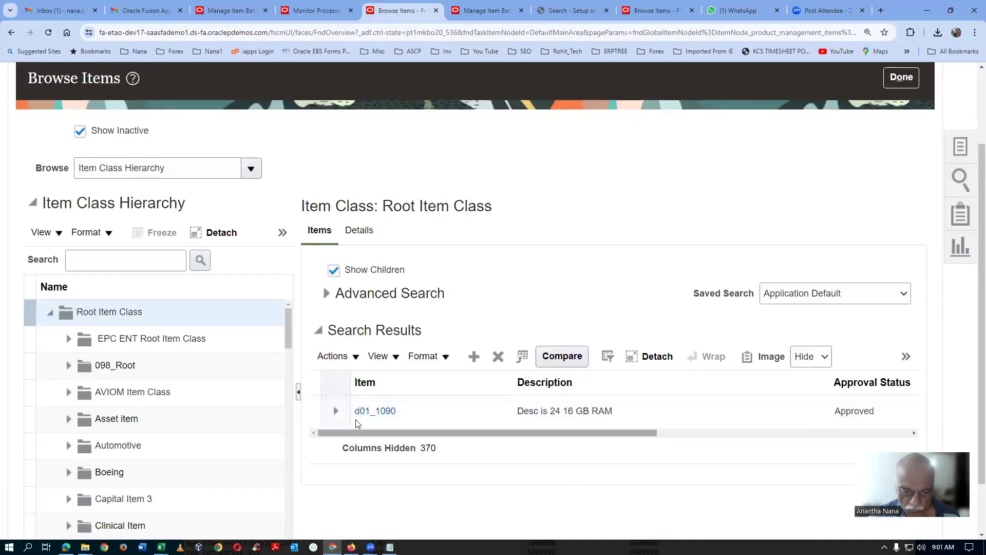
{"action": "left_click", "coordinate": [366, 411]}
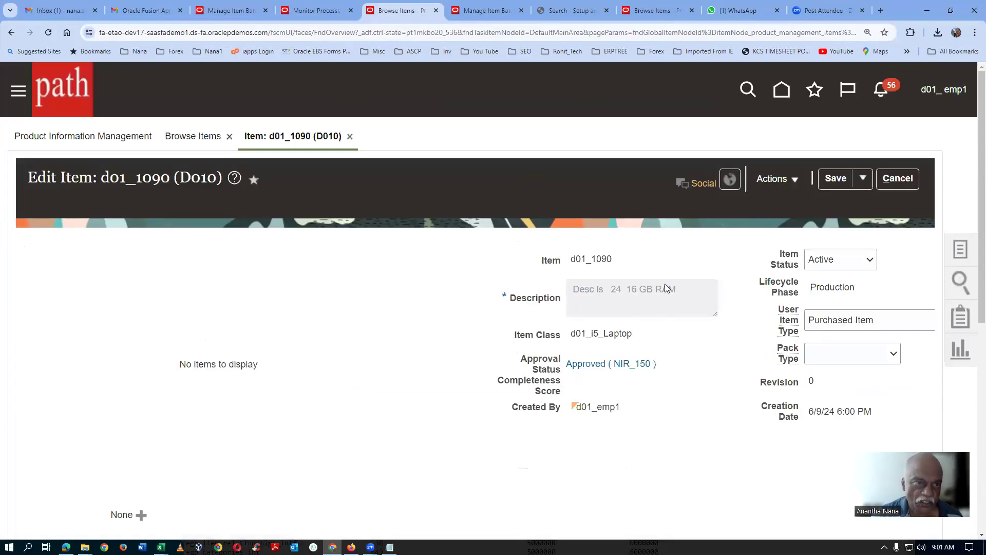
Step: Rerun the search in Manage Item Batches and check the import status and record totals of d01_import_batch_8
{"action": "left_click", "coordinate": [239, 11]}
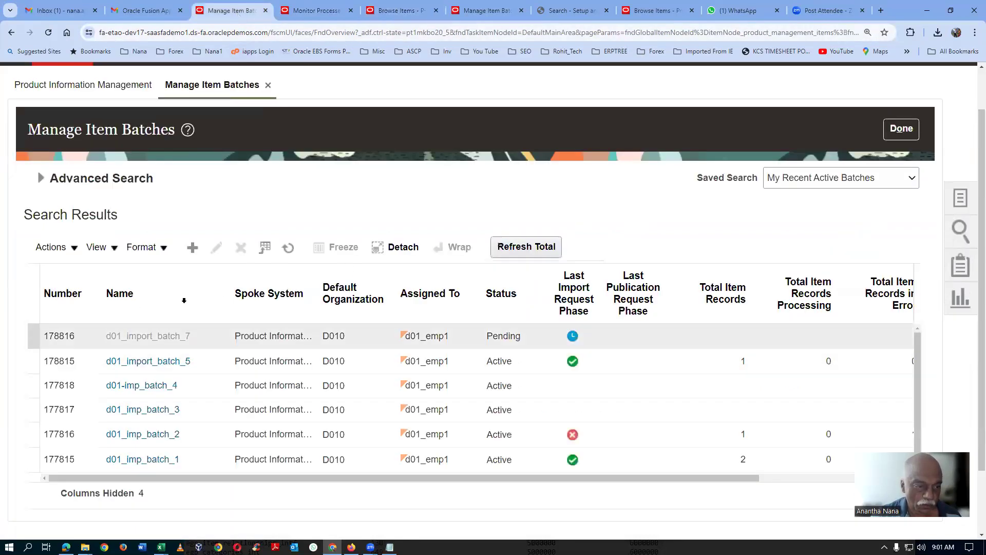
{"action": "left_click", "coordinate": [42, 179]}
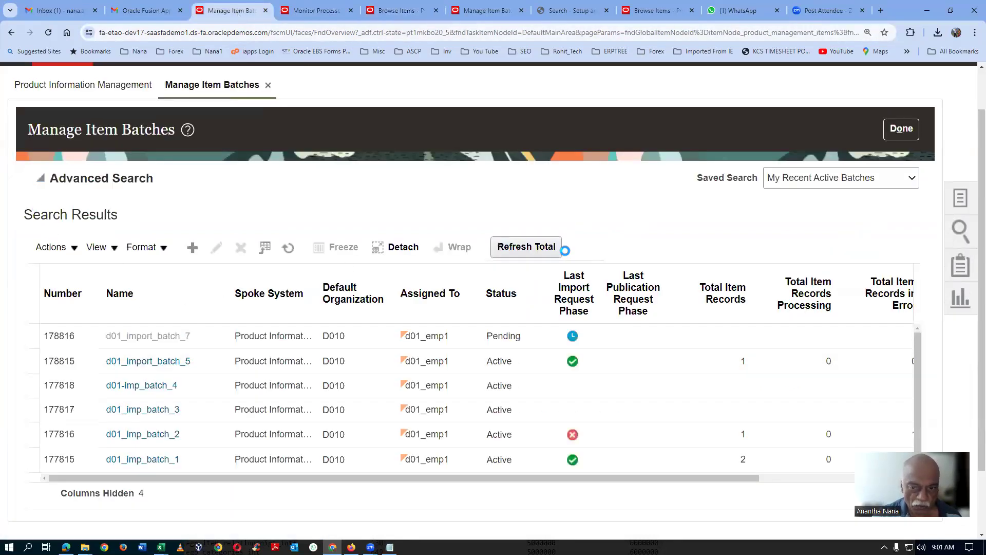
{"action": "left_click", "coordinate": [687, 309]}
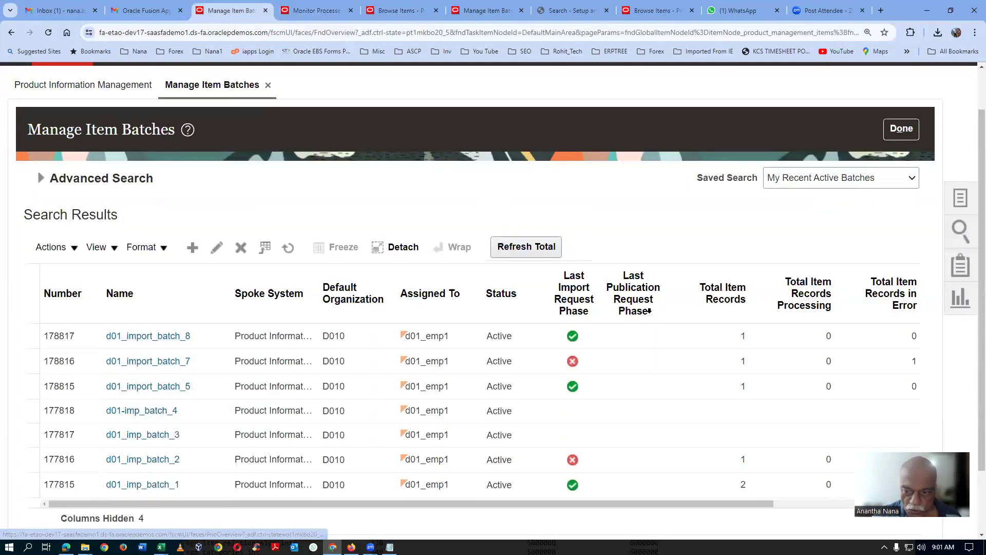
{"action": "scroll", "coordinate": [642, 496], "scroll_direction": "right", "scroll_amount": 3}
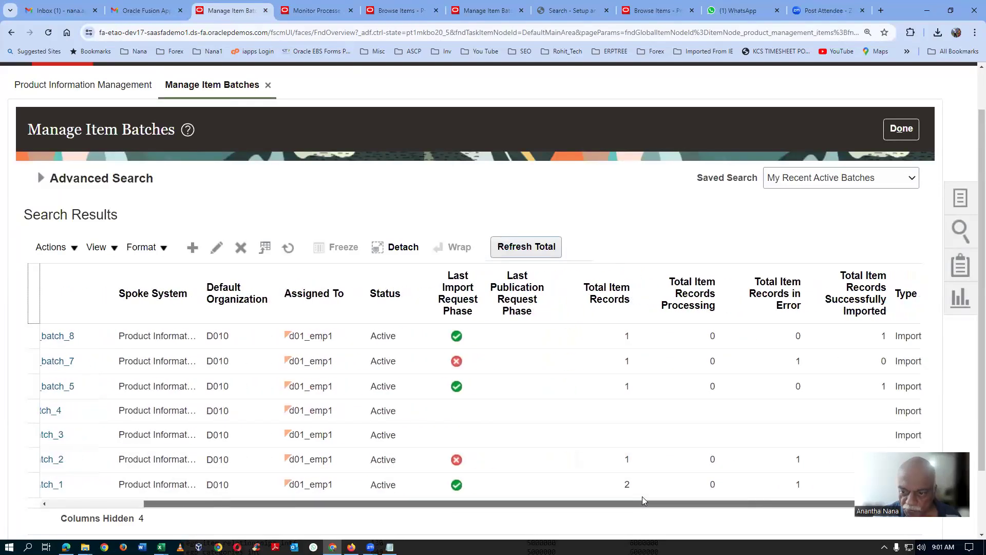
{"action": "scroll", "coordinate": [642, 496], "scroll_direction": "right", "scroll_amount": 1}
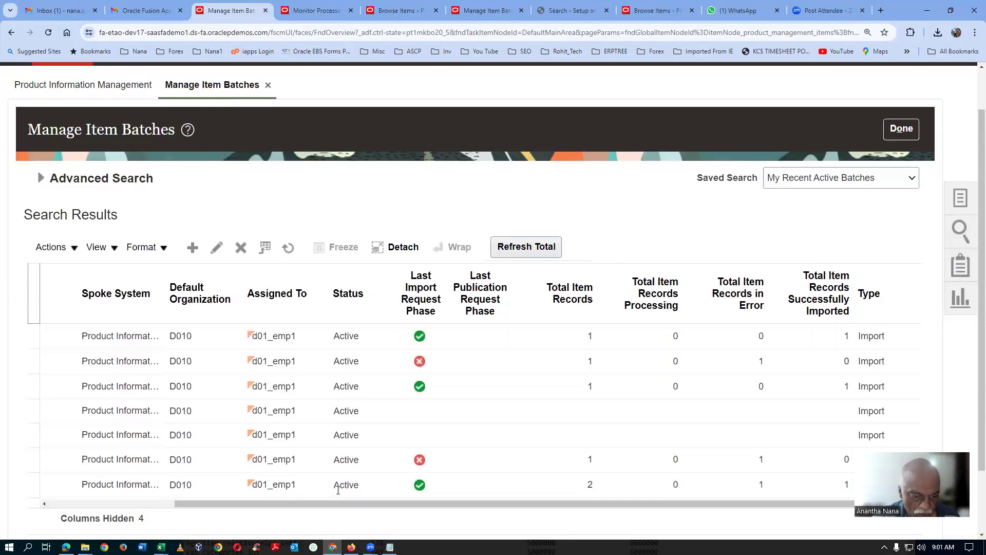
{"action": "left_click_drag", "start_coordinate": [333, 504], "coordinate": [210, 516]}
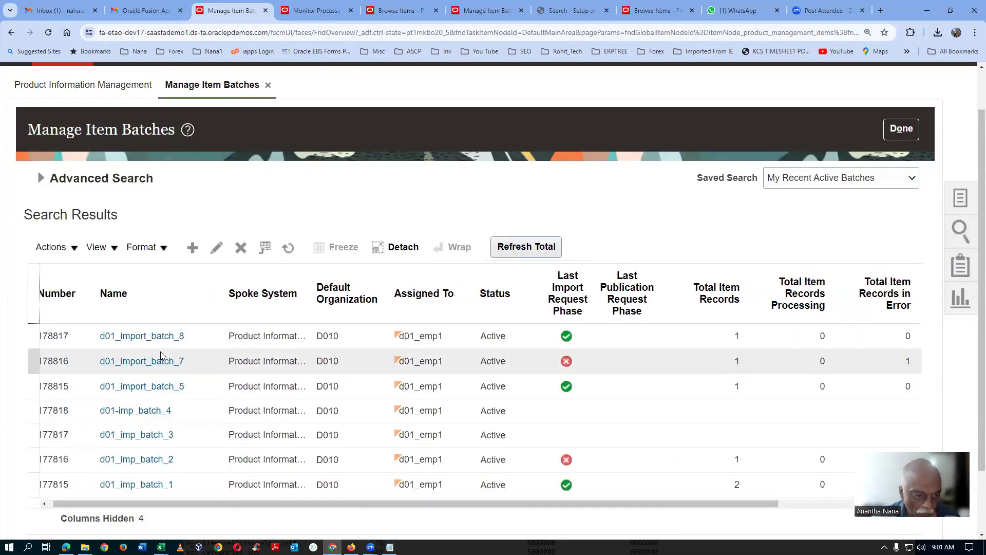
Step: Open d01_import_batch_8 and, from its summary, the change order Ch_5040
{"action": "left_click", "coordinate": [155, 336]}
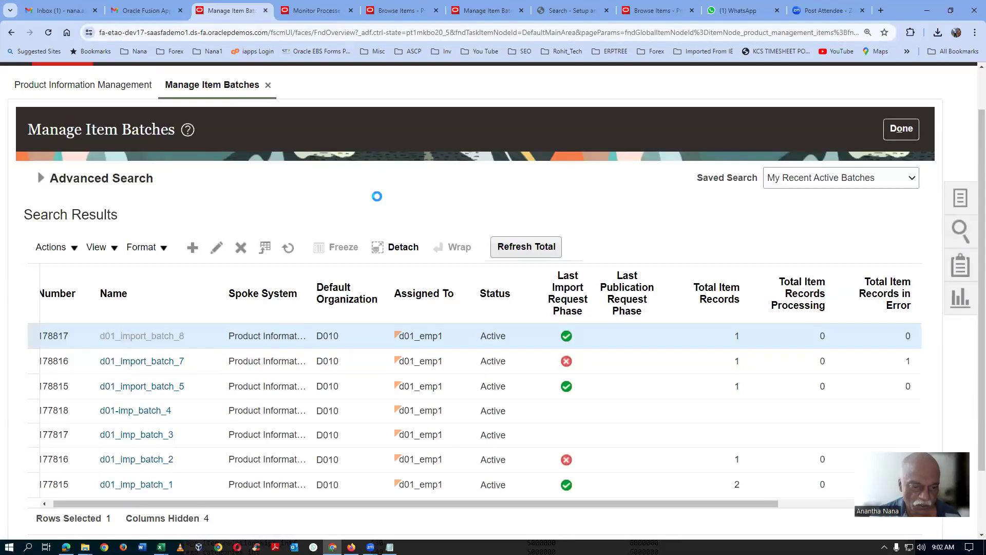
{"action": "scroll", "coordinate": [377, 197], "scroll_direction": "down", "scroll_amount": 5}
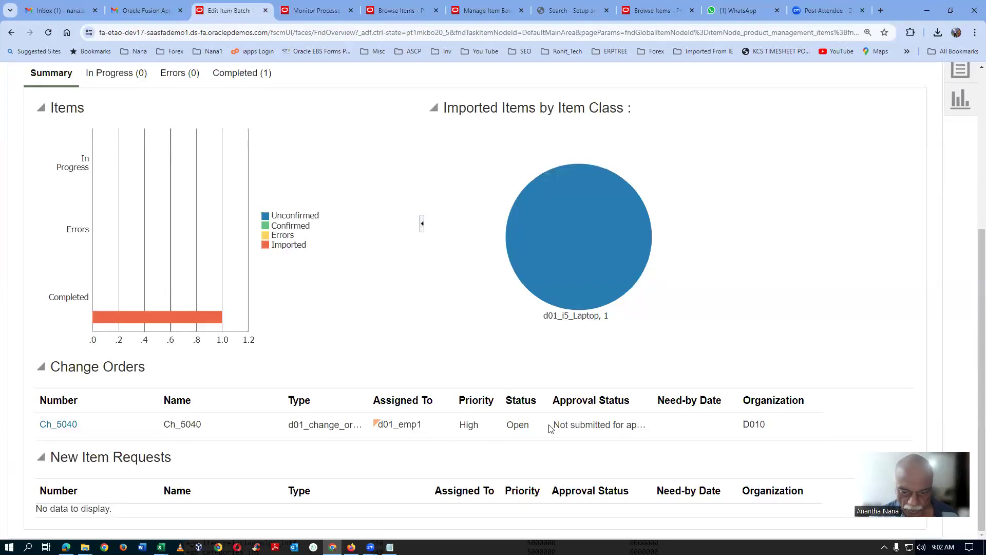
{"action": "left_click", "coordinate": [59, 425]}
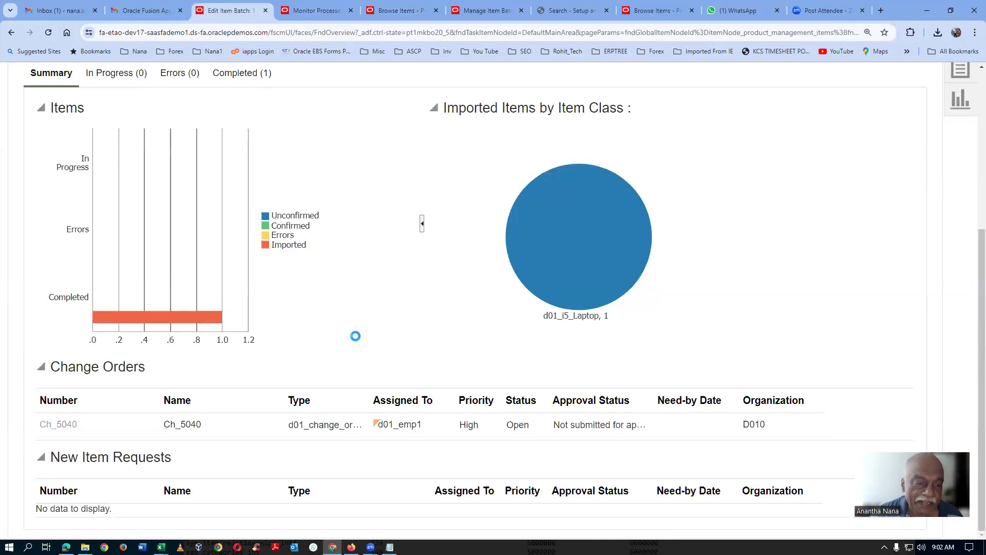
Step: Open the item changes for line 10, item d01_1090, from the change order's lines
{"action": "scroll", "coordinate": [358, 340], "scroll_direction": "down", "scroll_amount": 3}
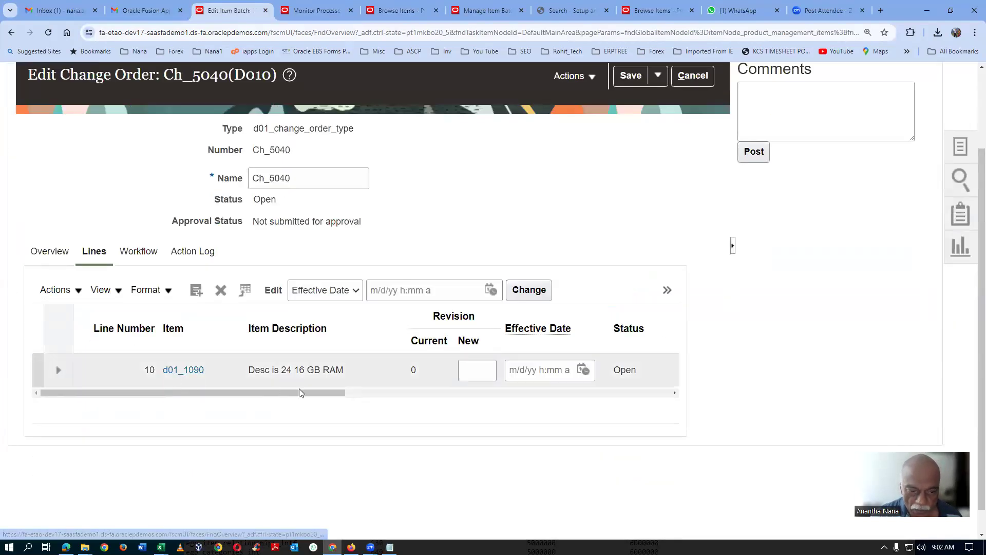
{"action": "left_click_drag", "start_coordinate": [262, 395], "coordinate": [449, 386]}
{"action": "left_click", "coordinate": [498, 371]}
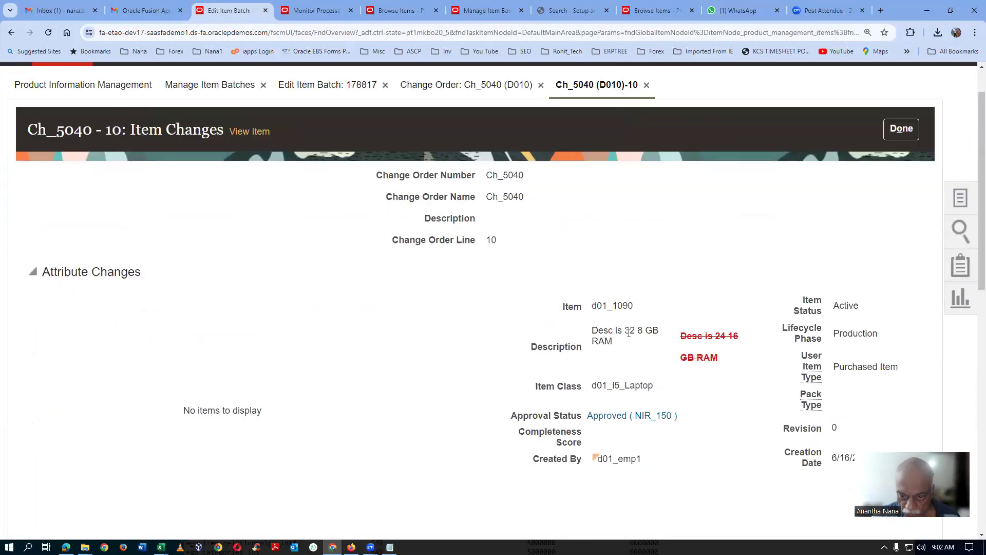
Step: Review the changed description, display, colour and RAM size of d01_1090, and return to the change order
{"action": "double_click", "coordinate": [630, 330]}
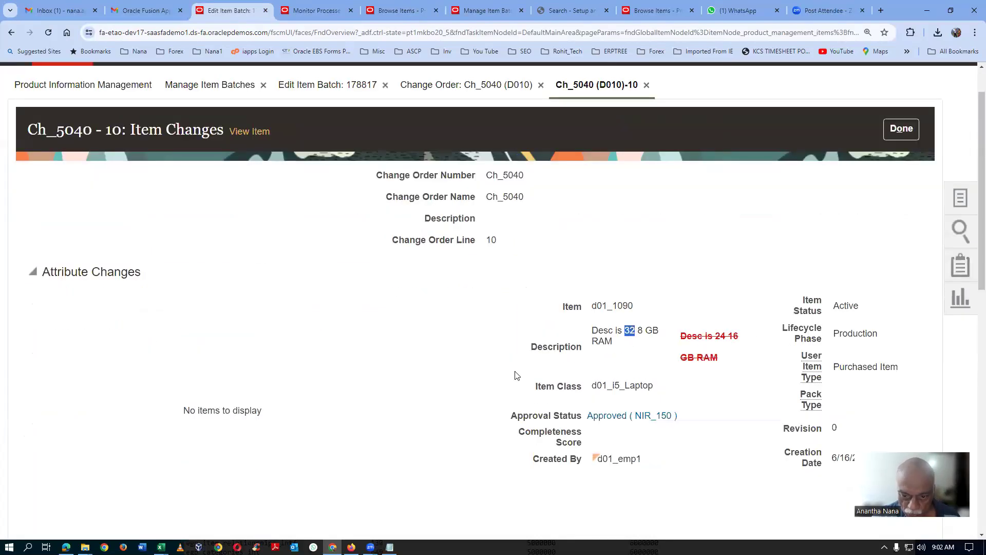
{"action": "left_click", "coordinate": [652, 330]}
{"action": "scroll", "coordinate": [412, 389], "scroll_direction": "down", "scroll_amount": 10}
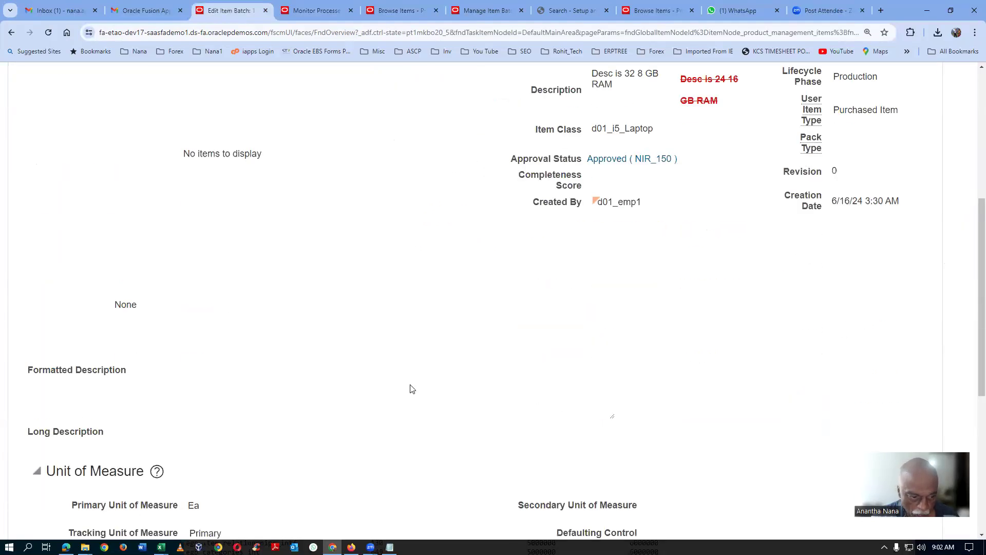
{"action": "scroll", "coordinate": [412, 389], "scroll_direction": "down", "scroll_amount": 1}
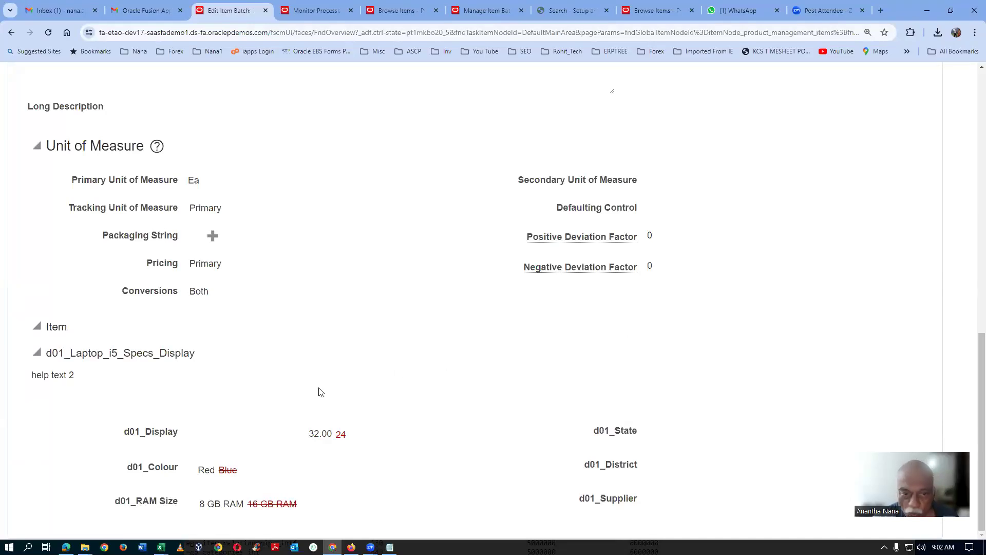
{"action": "scroll", "coordinate": [222, 404], "scroll_direction": "up", "scroll_amount": 2}
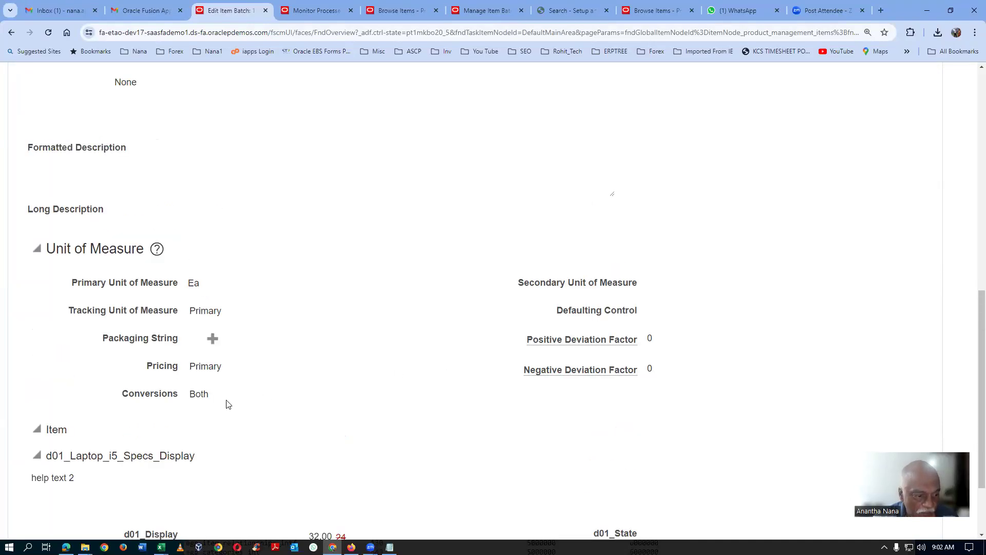
{"action": "scroll", "coordinate": [226, 404], "scroll_direction": "down", "scroll_amount": 2}
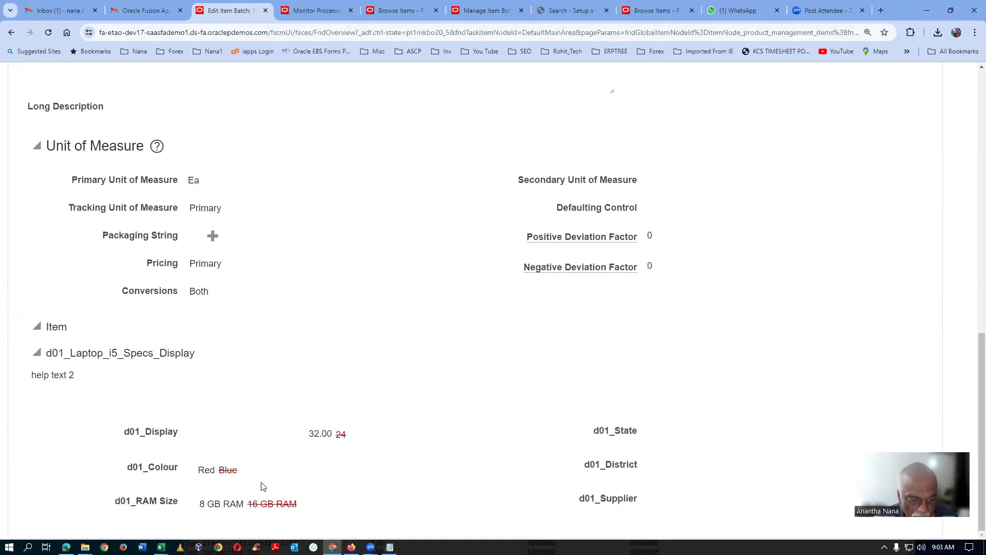
{"action": "scroll", "coordinate": [336, 380], "scroll_direction": "up", "scroll_amount": 12}
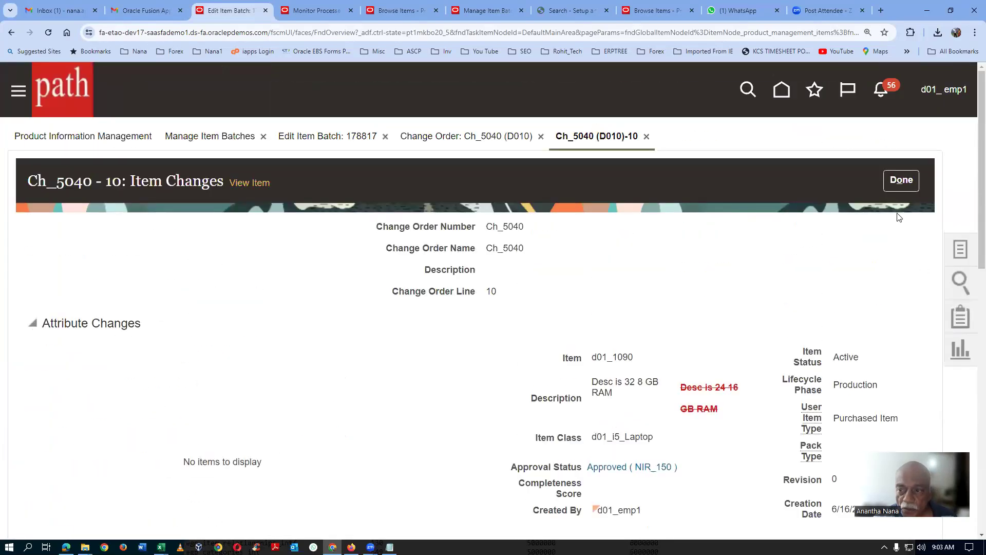
{"action": "left_click", "coordinate": [904, 186]}
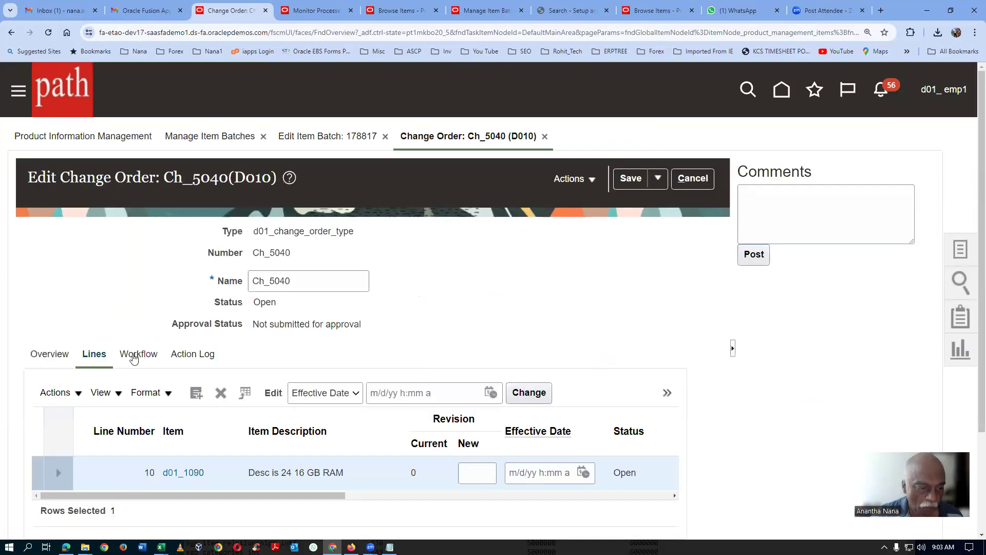
Step: Examine the change order's workflow statuses, including their workflow status and start date
{"action": "left_click", "coordinate": [134, 358]}
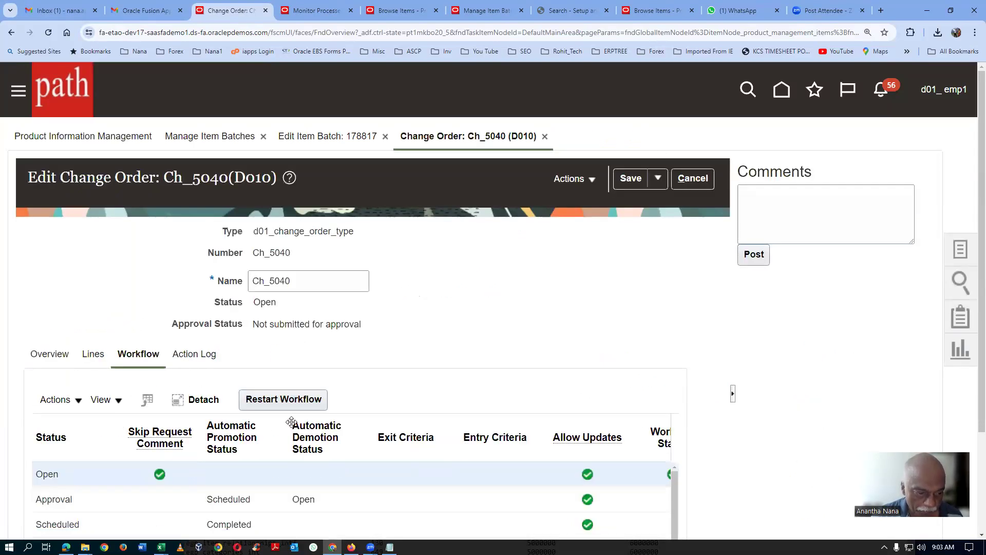
{"action": "scroll", "coordinate": [236, 463], "scroll_direction": "down", "scroll_amount": 2}
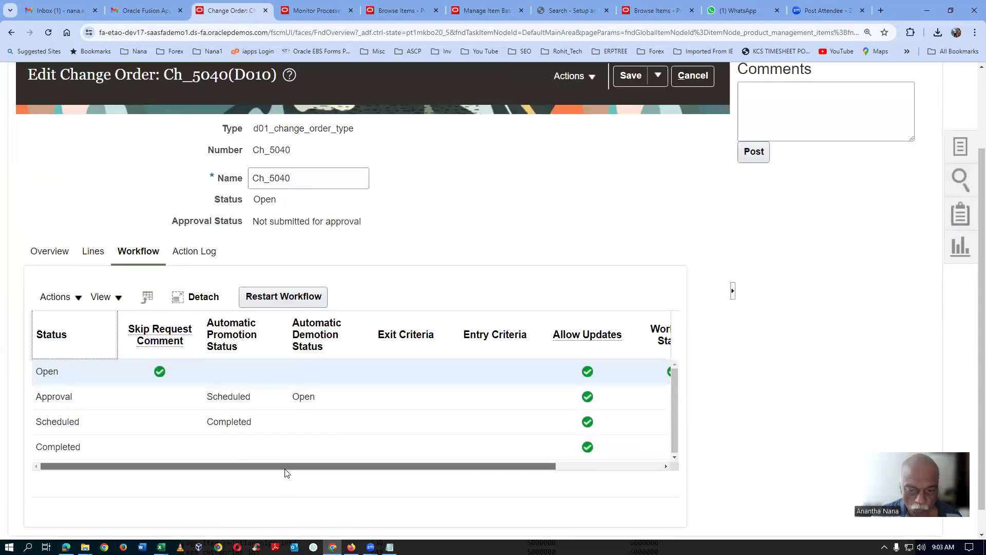
{"action": "left_click_drag", "start_coordinate": [286, 468], "coordinate": [439, 456]}
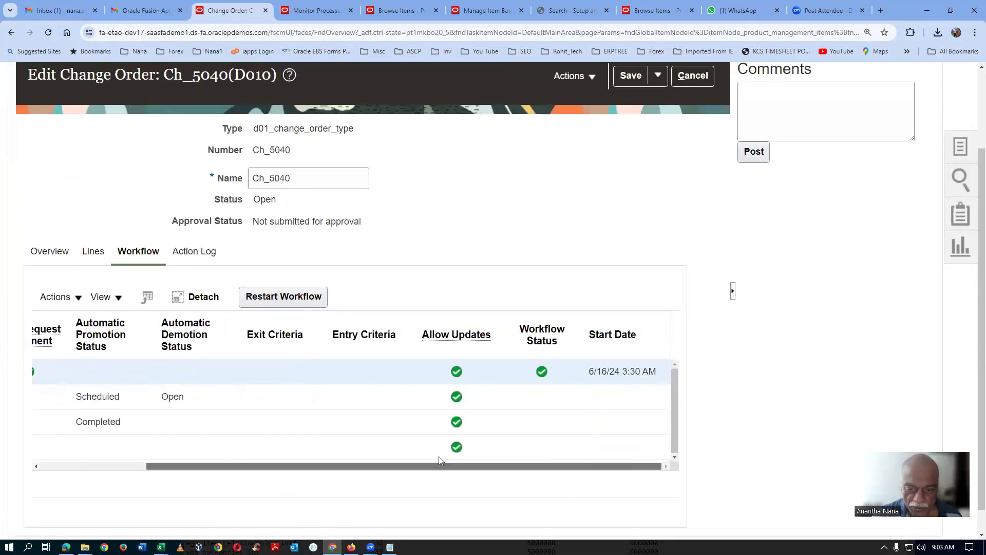
Step: Save and promote change order Ch_5040 to the Approval status with the comment "fxb"
{"action": "left_click", "coordinate": [254, 406]}
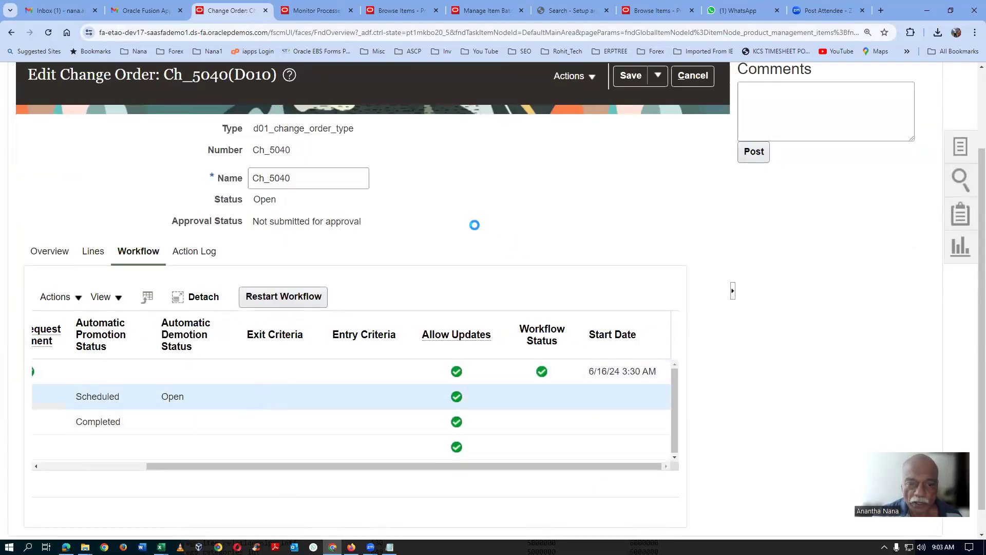
{"action": "scroll", "coordinate": [475, 225], "scroll_direction": "up", "scroll_amount": 2}
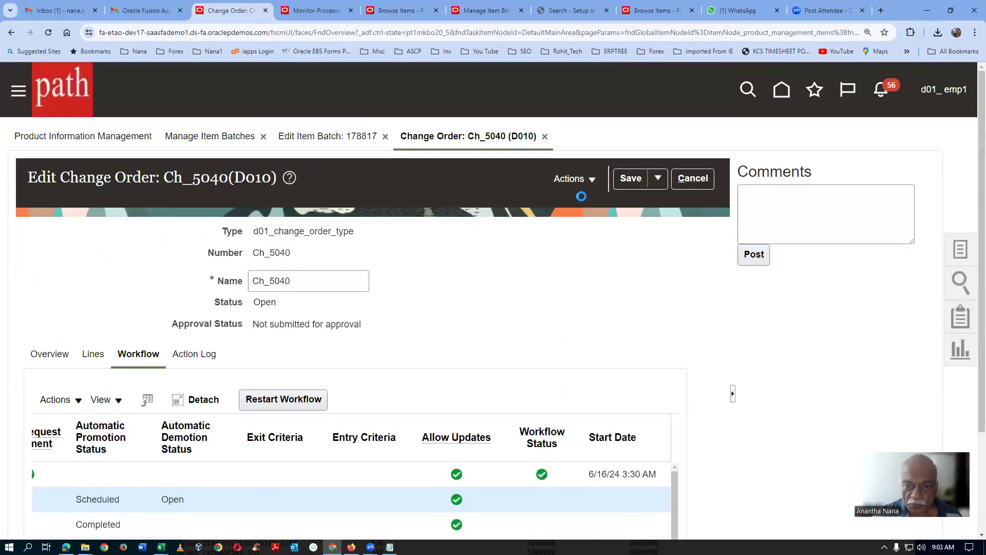
{"action": "left_click", "coordinate": [658, 181]}
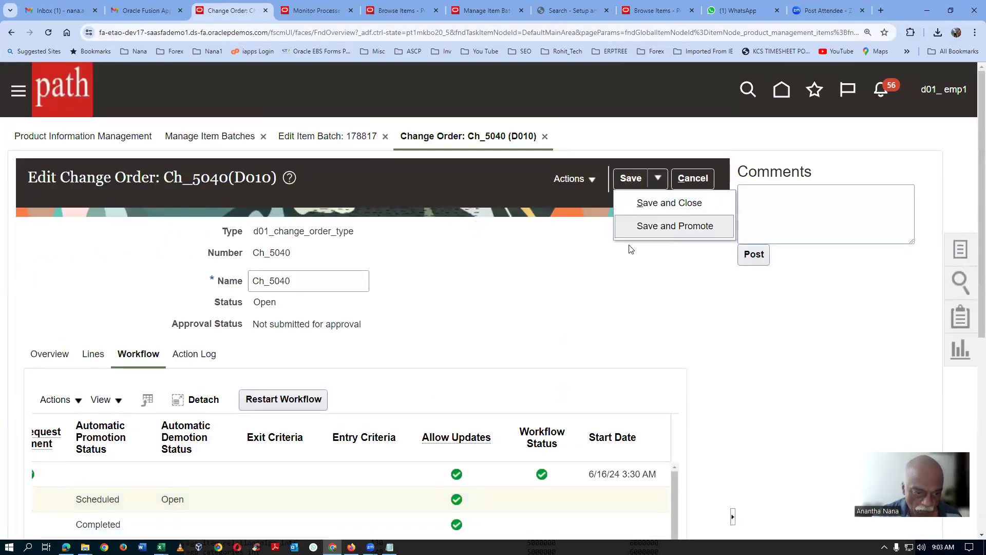
{"action": "left_click", "coordinate": [670, 226]}
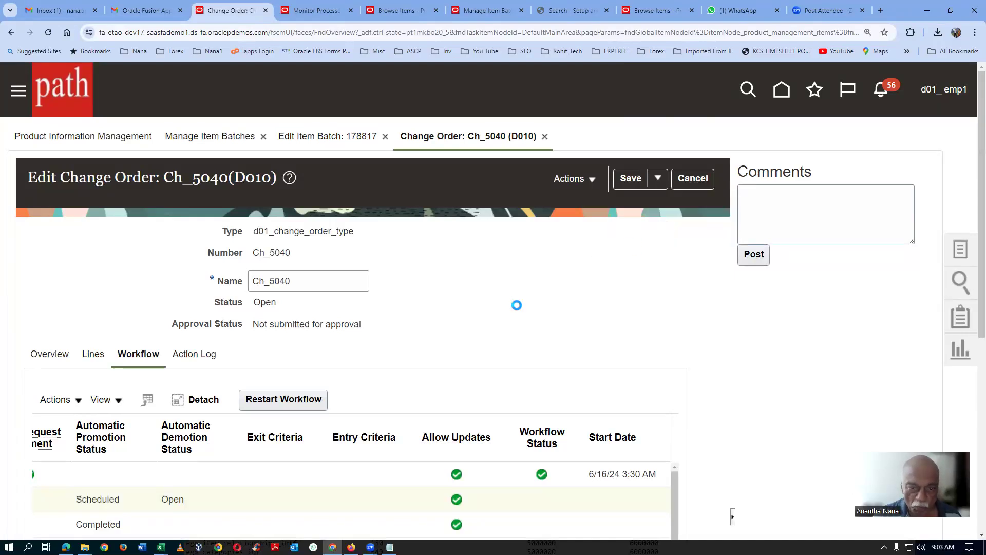
{"action": "left_click", "coordinate": [480, 297]}
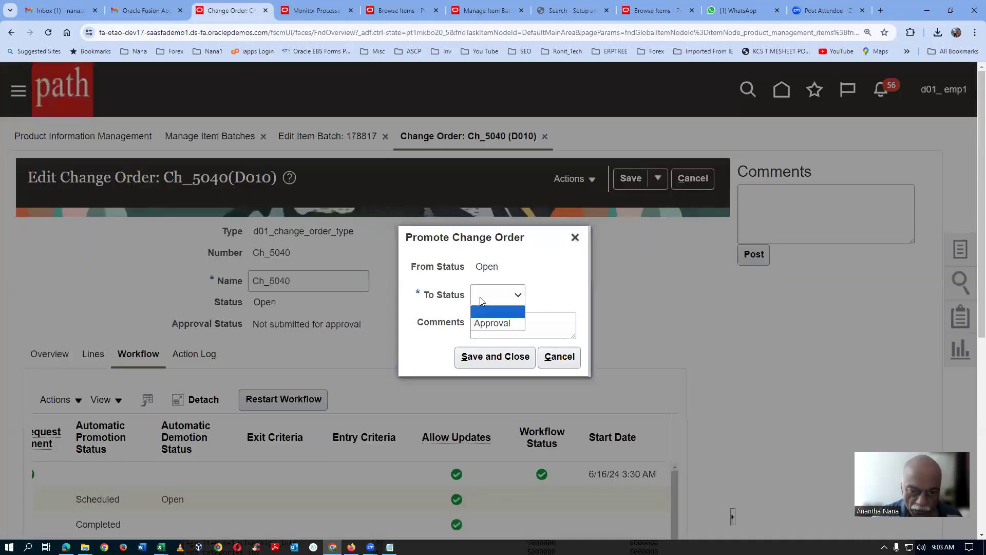
{"action": "left_click", "coordinate": [496, 324]}
{"action": "left_click", "coordinate": [496, 325]}
{"action": "type", "text": "fxb"}
{"action": "left_click", "coordinate": [502, 355]}
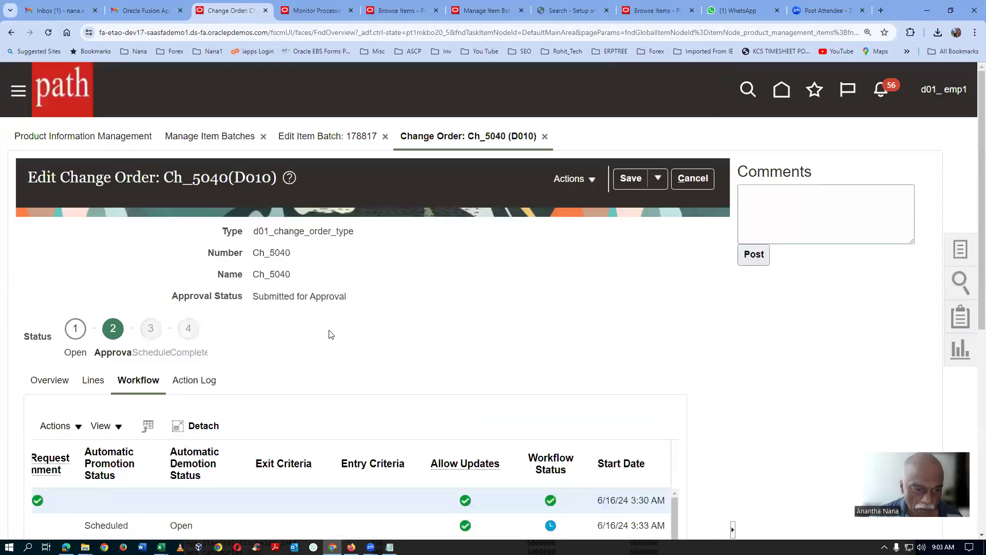
Step: Check the approval status and workflow of change order Ch_5040, and save and close it
{"action": "left_click_drag", "start_coordinate": [258, 297], "coordinate": [340, 306]}
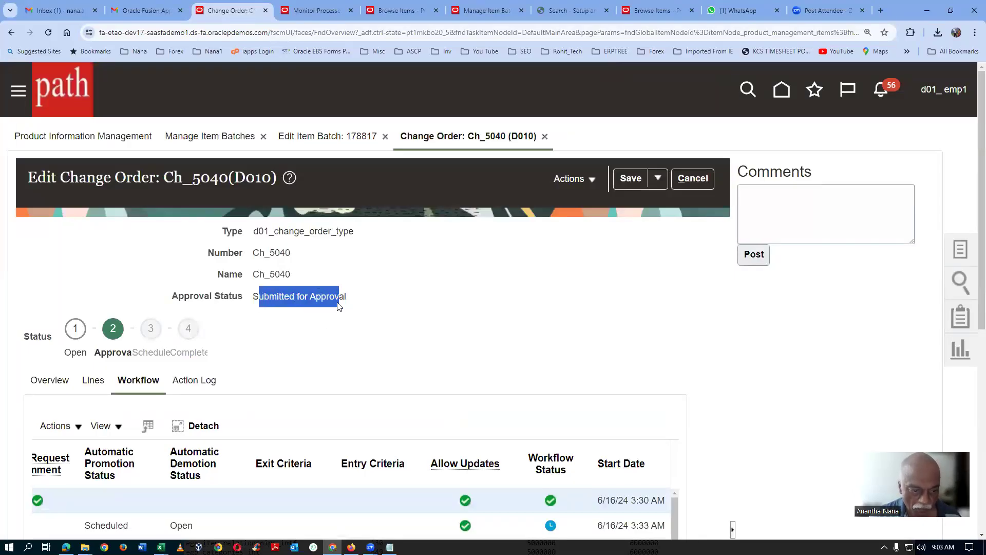
{"action": "scroll", "coordinate": [418, 316], "scroll_direction": "down", "scroll_amount": 3}
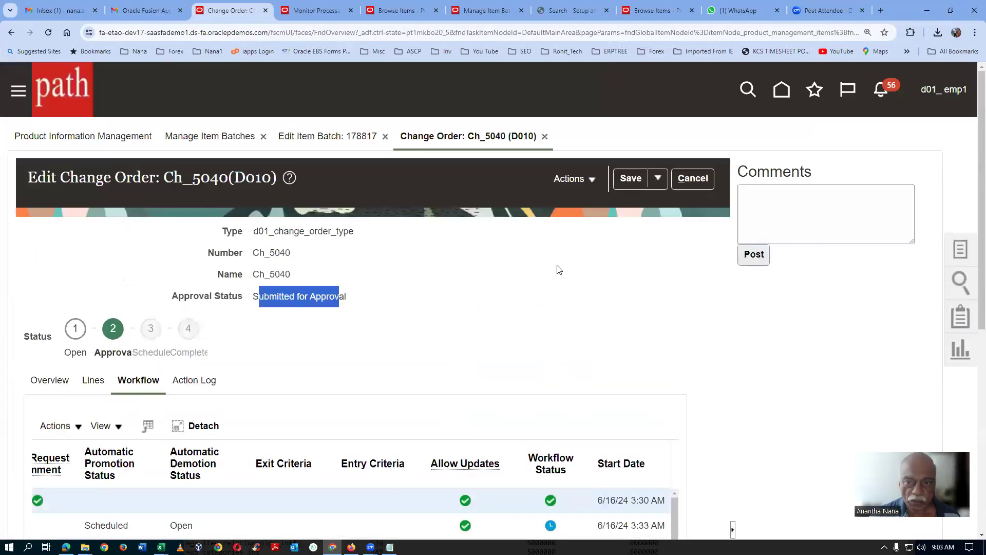
{"action": "scroll", "coordinate": [557, 269], "scroll_direction": "up", "scroll_amount": 3}
{"action": "left_click", "coordinate": [657, 179]}
{"action": "left_click", "coordinate": [661, 204]}
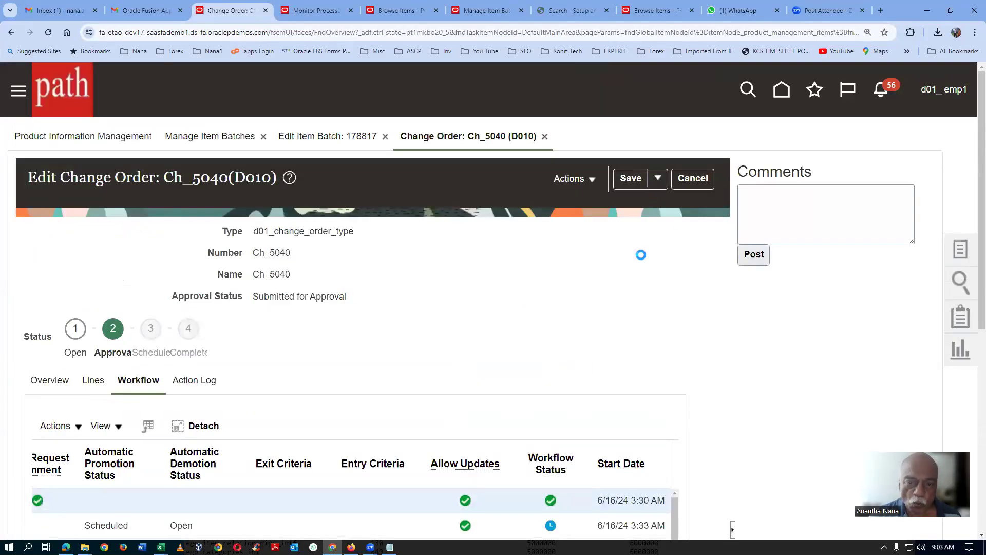
Step: Save and close the item batch, and rerun the item batch search
{"action": "scroll", "coordinate": [641, 260], "scroll_direction": "down", "scroll_amount": 5}
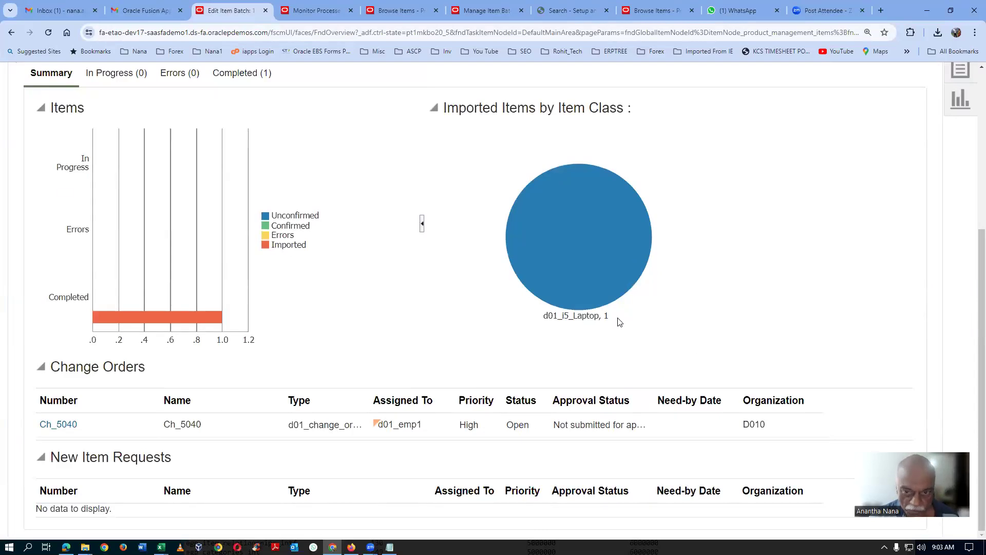
{"action": "scroll", "coordinate": [790, 214], "scroll_direction": "up", "scroll_amount": 4}
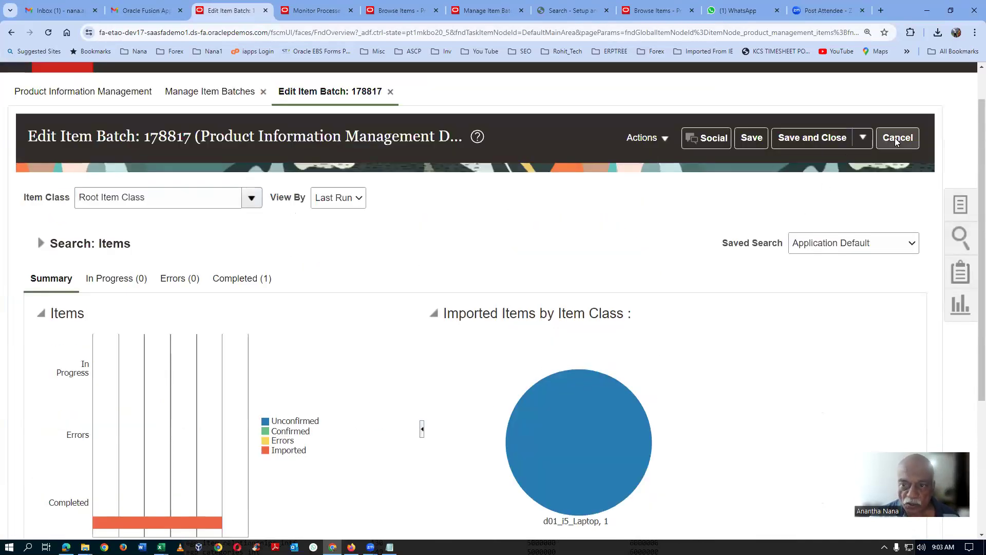
{"action": "left_click", "coordinate": [820, 139]}
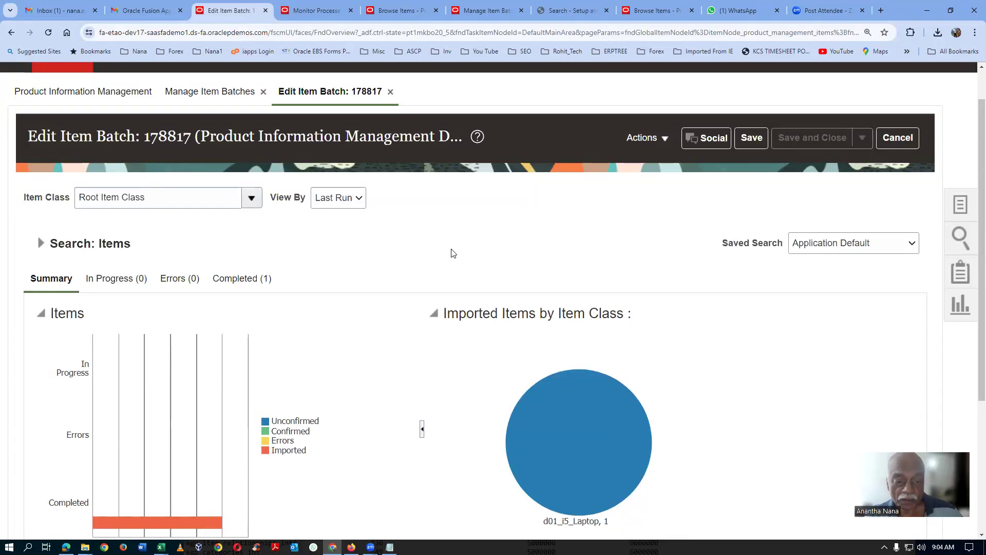
{"action": "scroll", "coordinate": [454, 255], "scroll_direction": "down", "scroll_amount": 4}
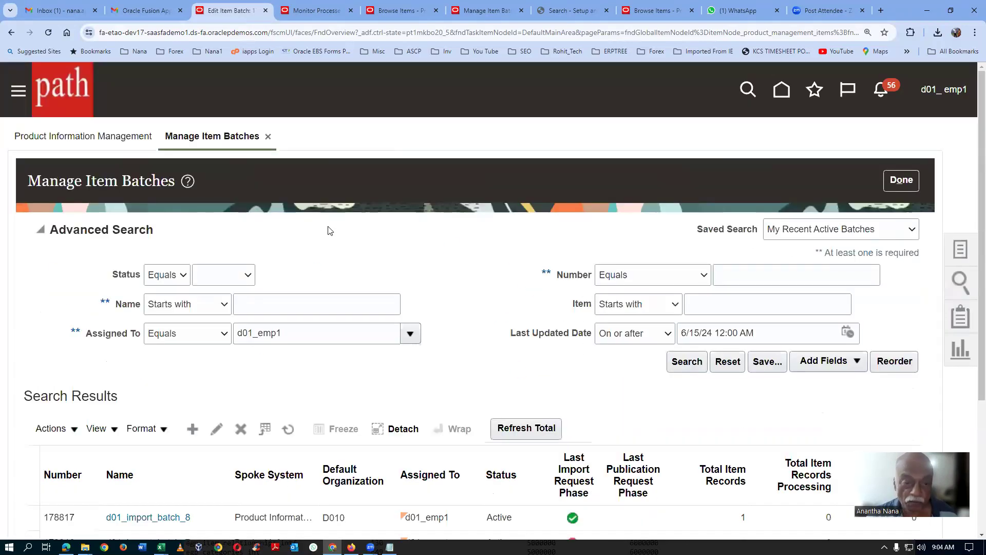
{"action": "left_click", "coordinate": [687, 361]}
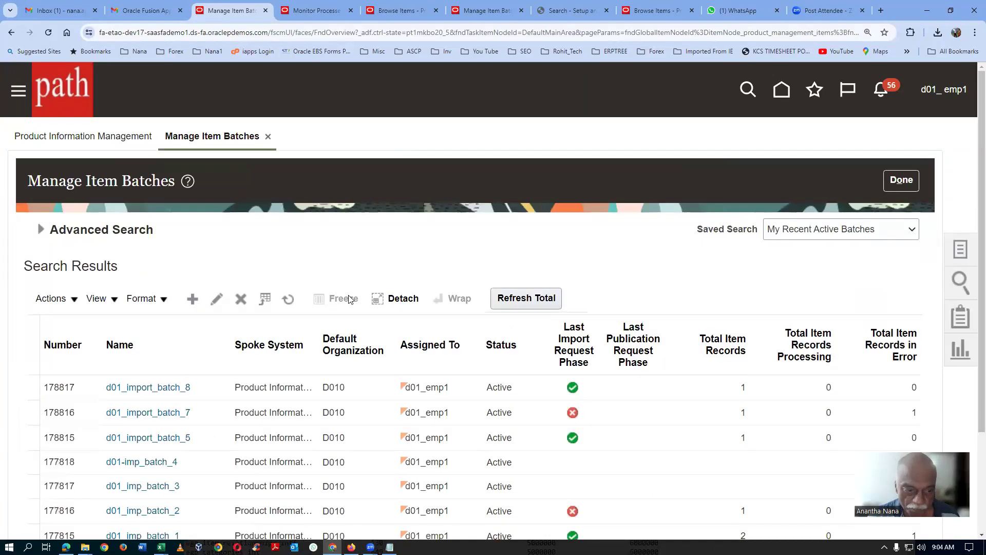
Step: Reopen d01_import_batch_8 and check the approval status of Ch_5040 in its summary
{"action": "left_click", "coordinate": [139, 389]}
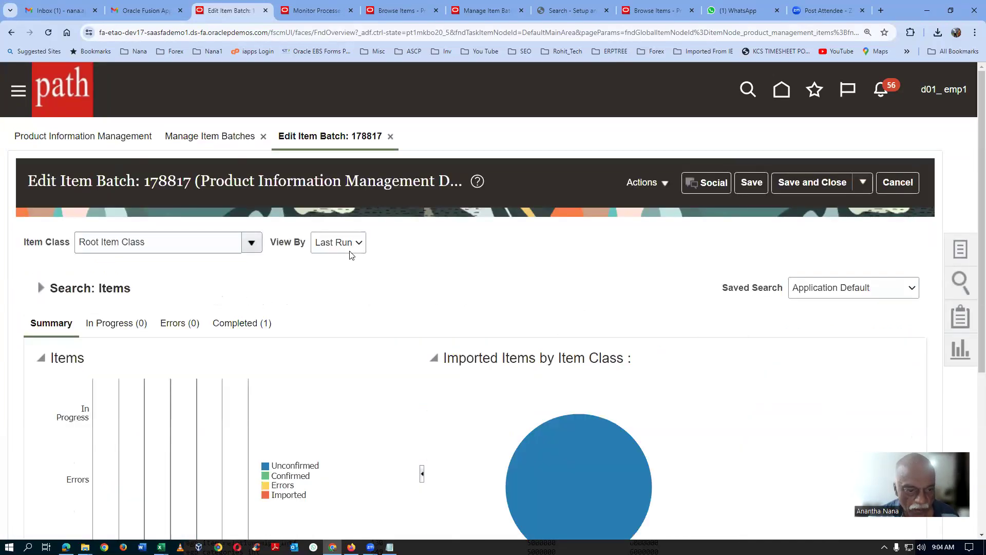
{"action": "scroll", "coordinate": [349, 255], "scroll_direction": "down", "scroll_amount": 5}
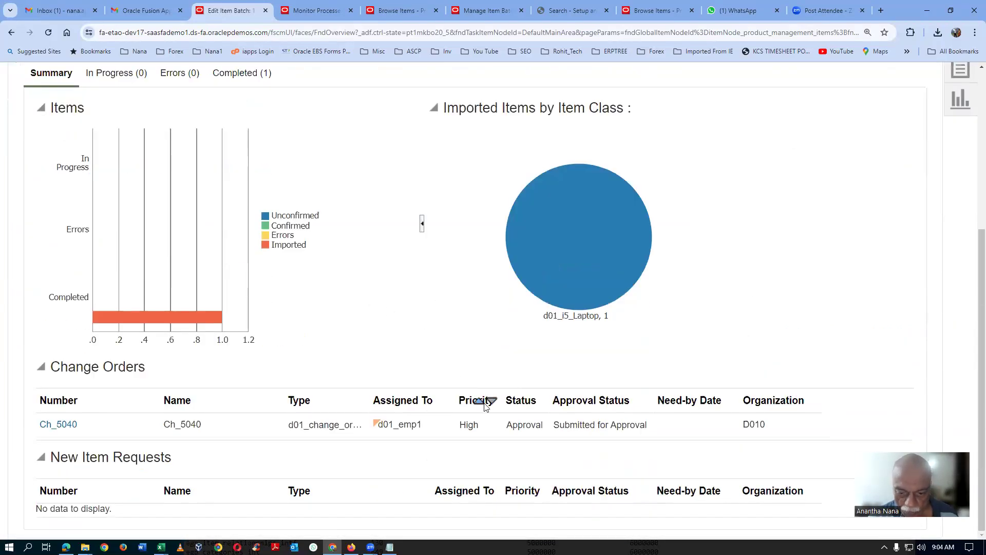
{"action": "left_click_drag", "start_coordinate": [565, 425], "coordinate": [597, 425]}
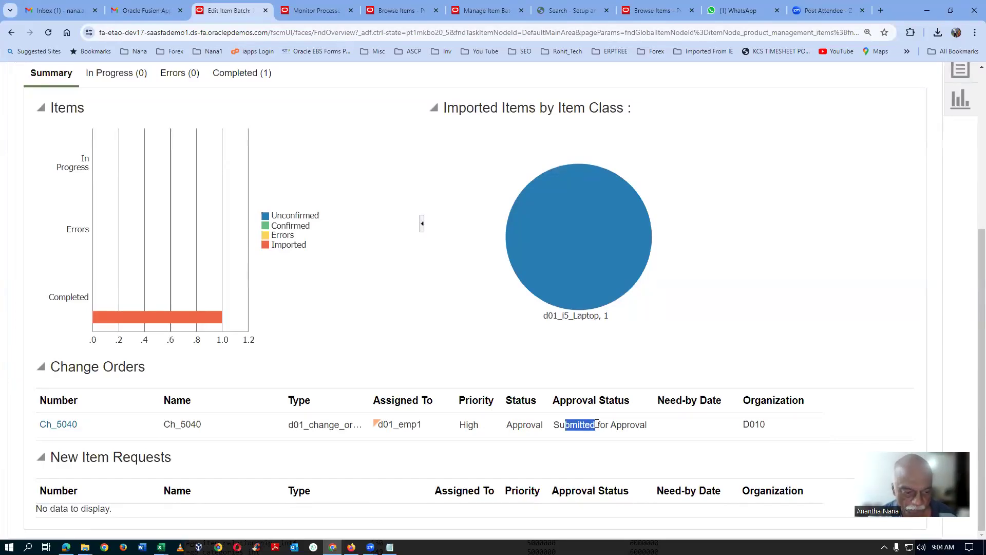
Step: Switch to the d01_emp3 session in Microsoft Edge, sign out, and sign back in with the saved credentials
{"action": "left_click", "coordinate": [66, 547]}
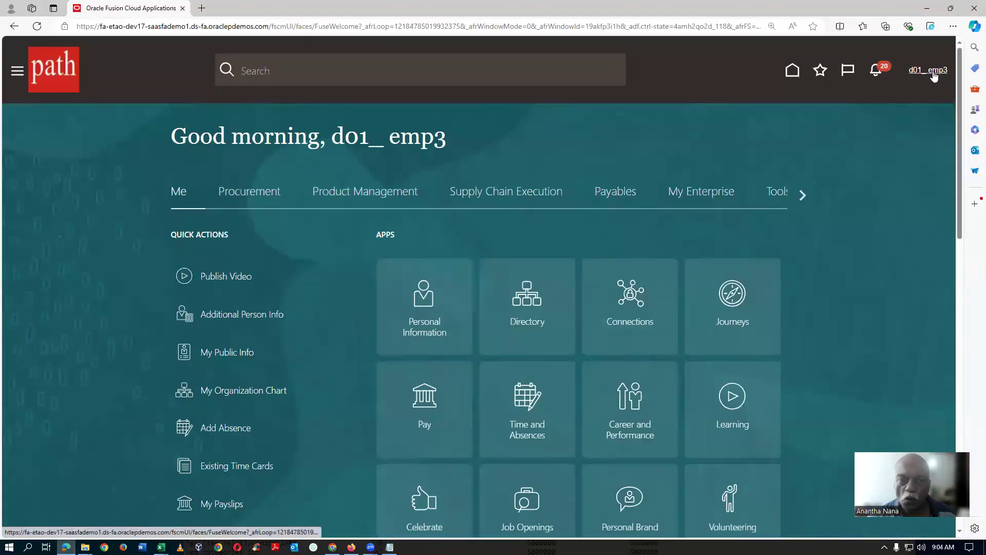
{"action": "left_click", "coordinate": [934, 76]}
{"action": "left_click", "coordinate": [924, 99]}
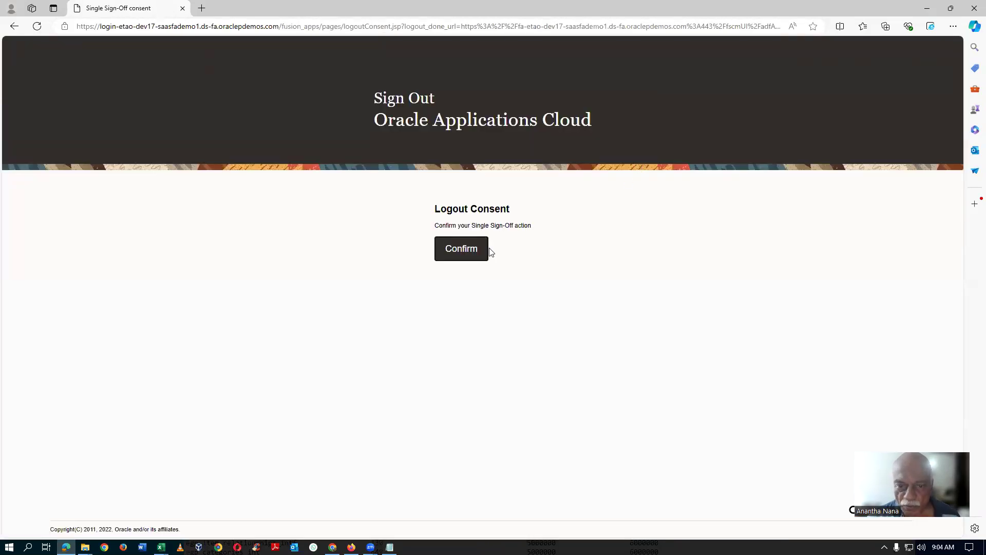
{"action": "left_click", "coordinate": [486, 250]}
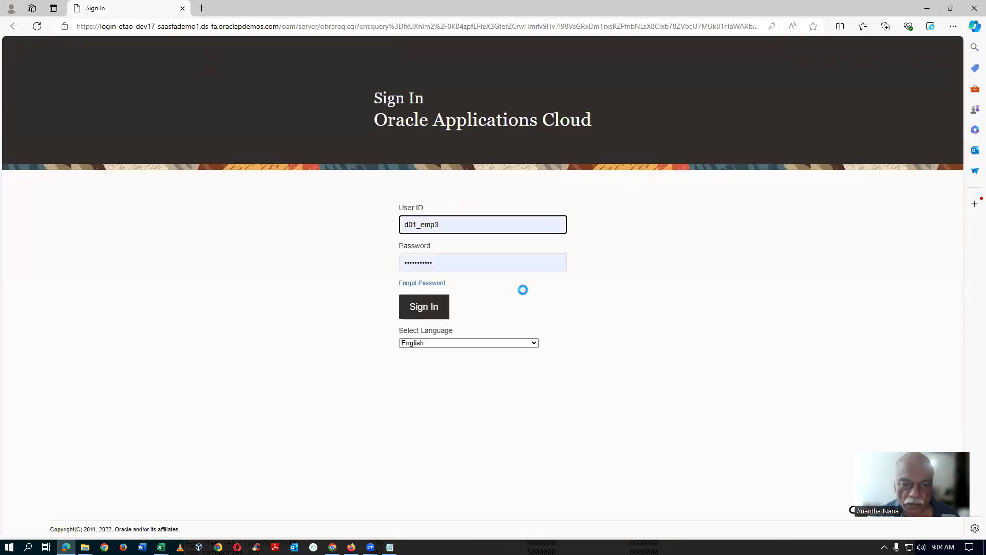
{"action": "key", "text": "Return"}
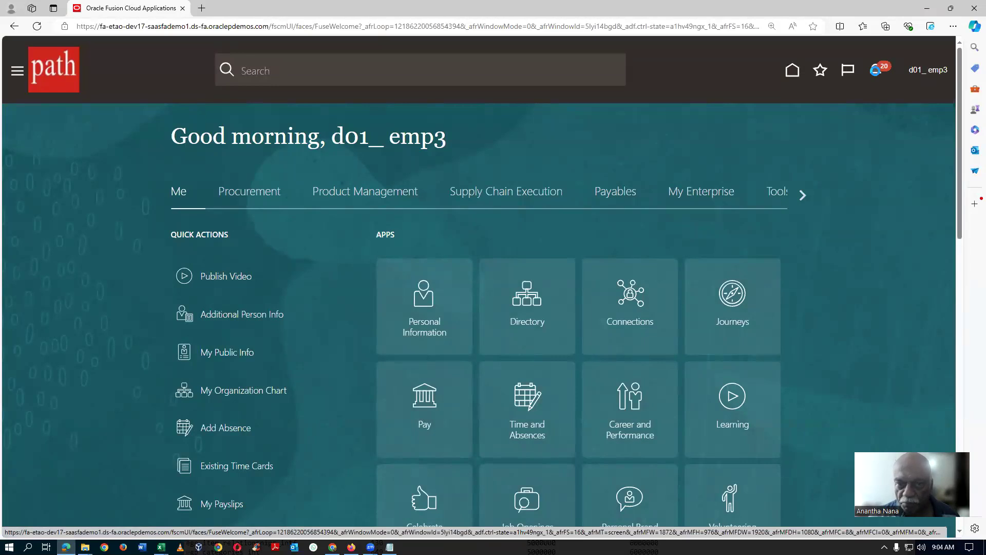
Step: Check the notifications and open the Approvals tasks list to look for the change order's approval request
{"action": "left_click", "coordinate": [876, 72]}
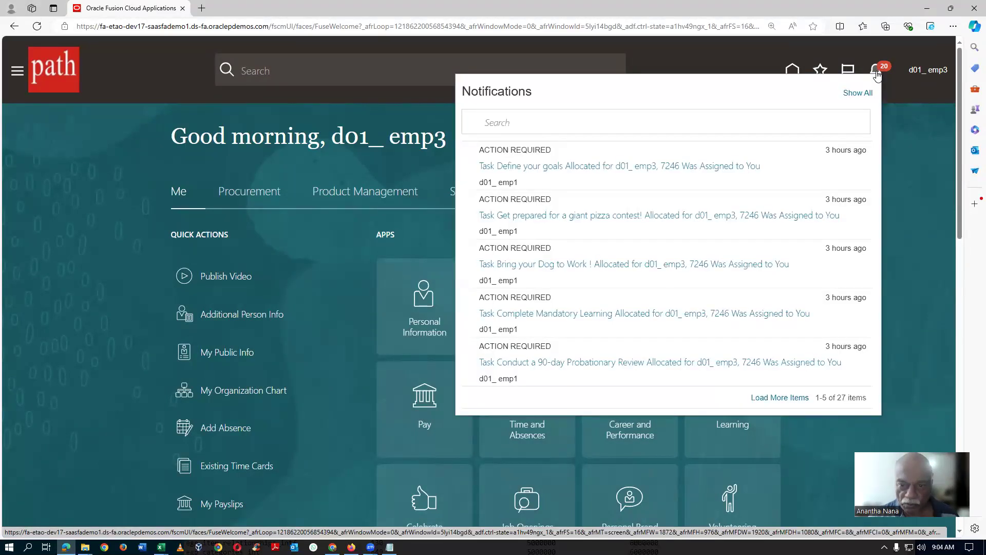
{"action": "left_click", "coordinate": [15, 75]}
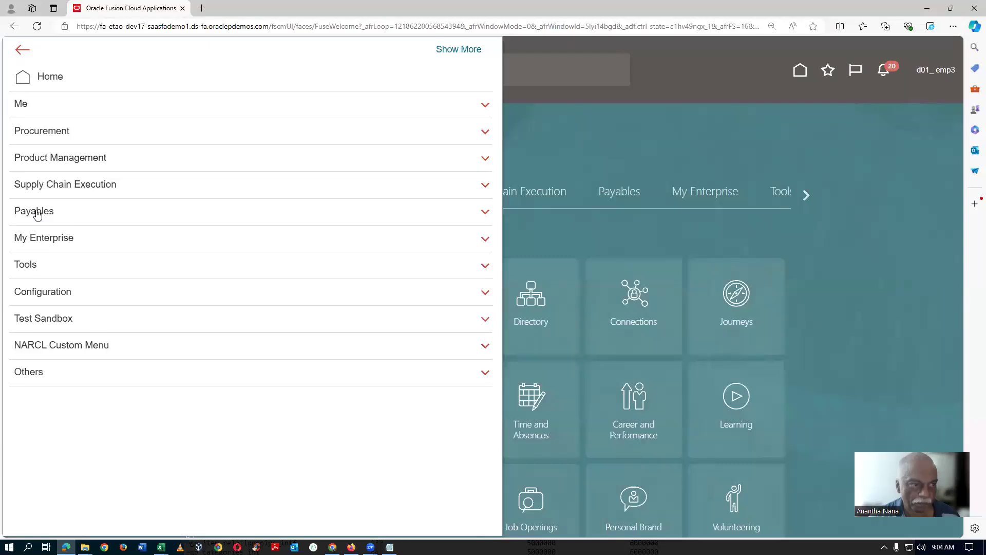
{"action": "left_click", "coordinate": [53, 268]}
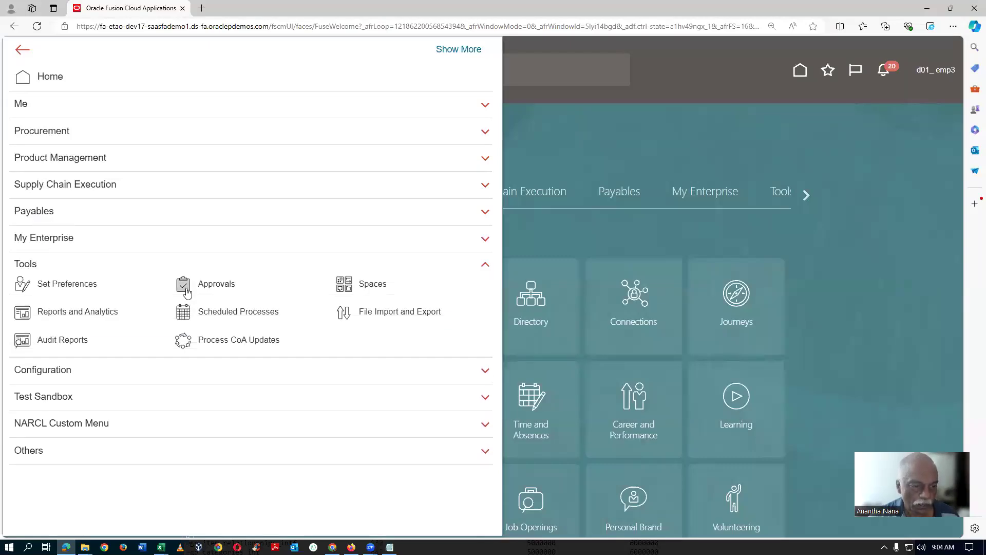
{"action": "left_click", "coordinate": [226, 288]}
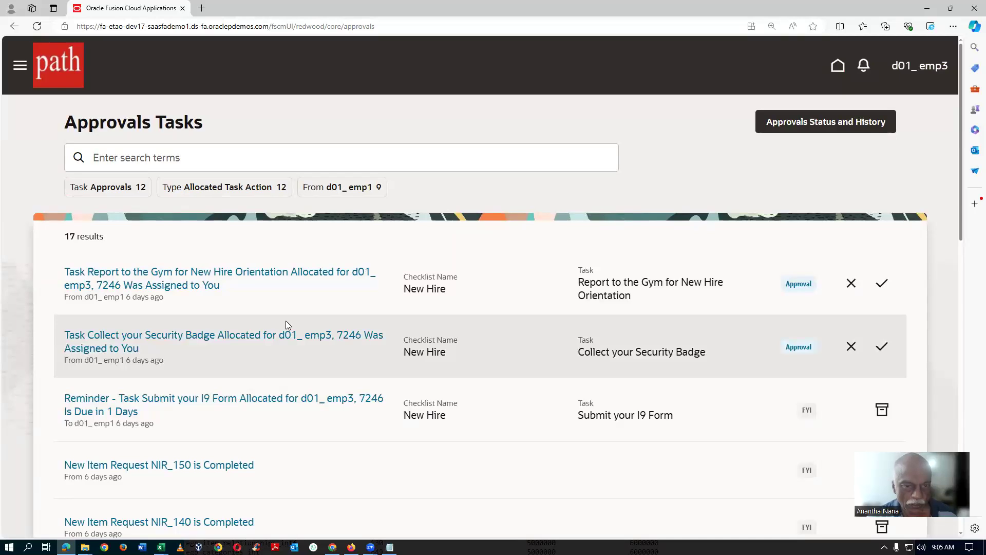
Step: Switch back to the Chrome session and open the Manage Change Order Types task in the setup search results
{"action": "key", "text": "alt+Tab"}
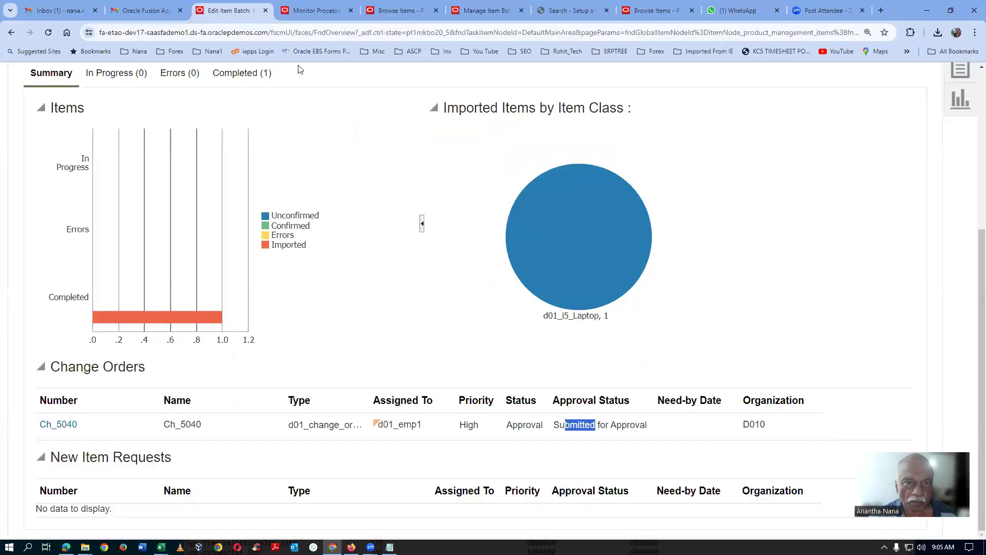
{"action": "left_click", "coordinate": [571, 11]}
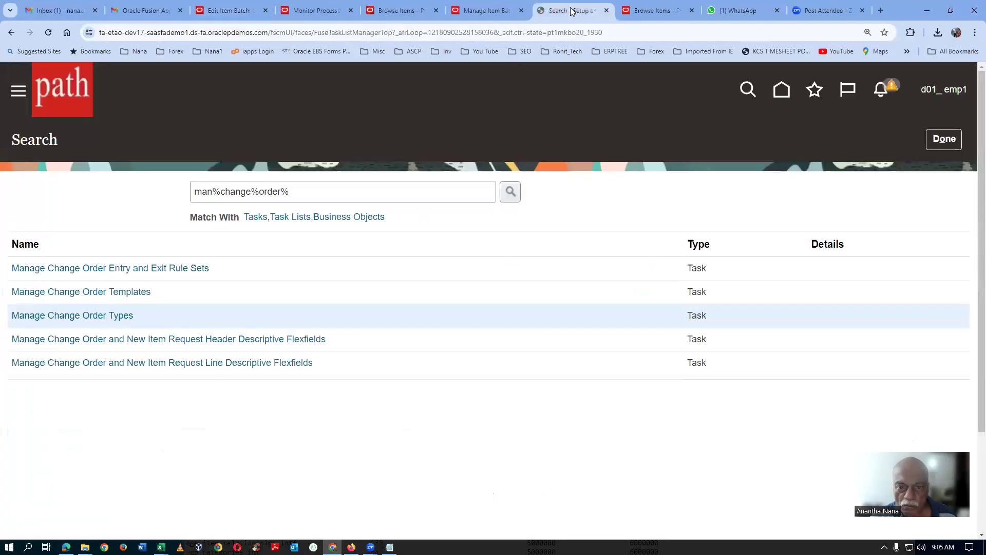
{"action": "left_click", "coordinate": [82, 315]}
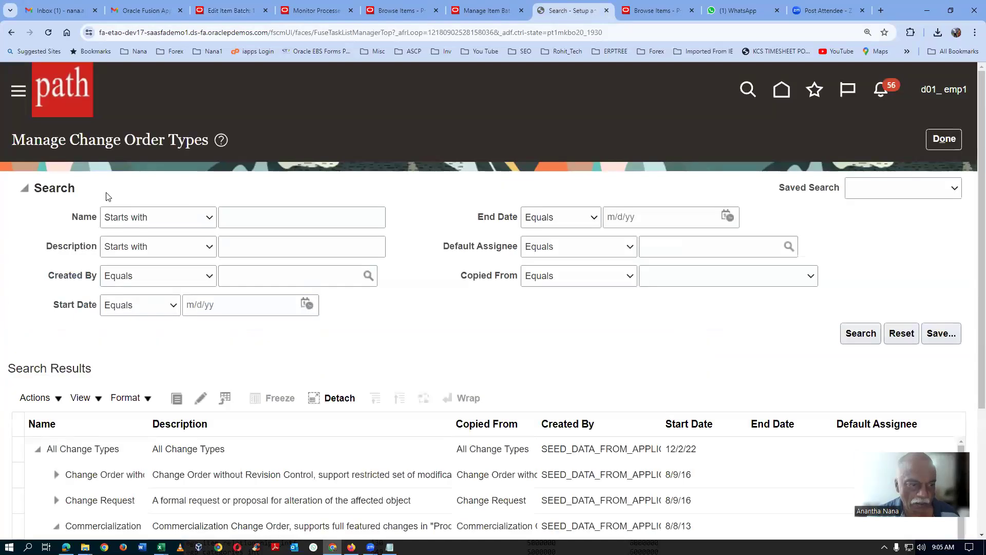
Step: Search for change order types whose name starts with d01_ and select d01_change_order_type
{"action": "left_click", "coordinate": [243, 213]}
{"action": "type", "text": "d01_"}
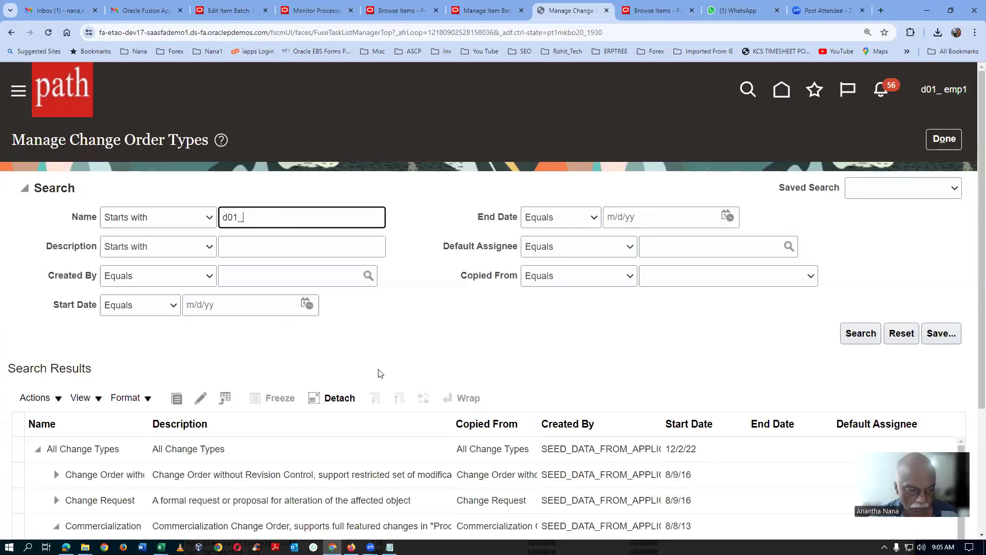
{"action": "scroll", "coordinate": [380, 380], "scroll_direction": "down", "scroll_amount": 2}
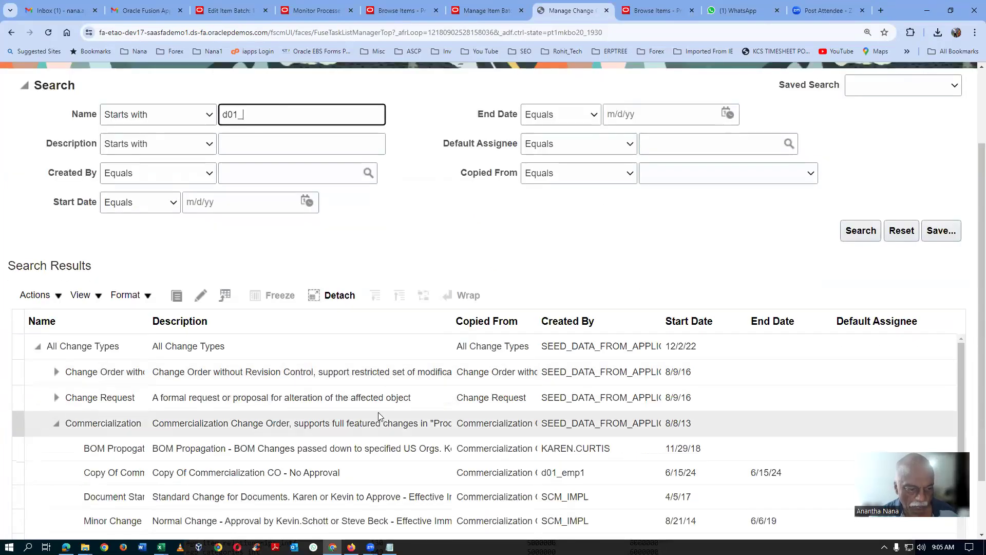
{"action": "left_click", "coordinate": [861, 230]}
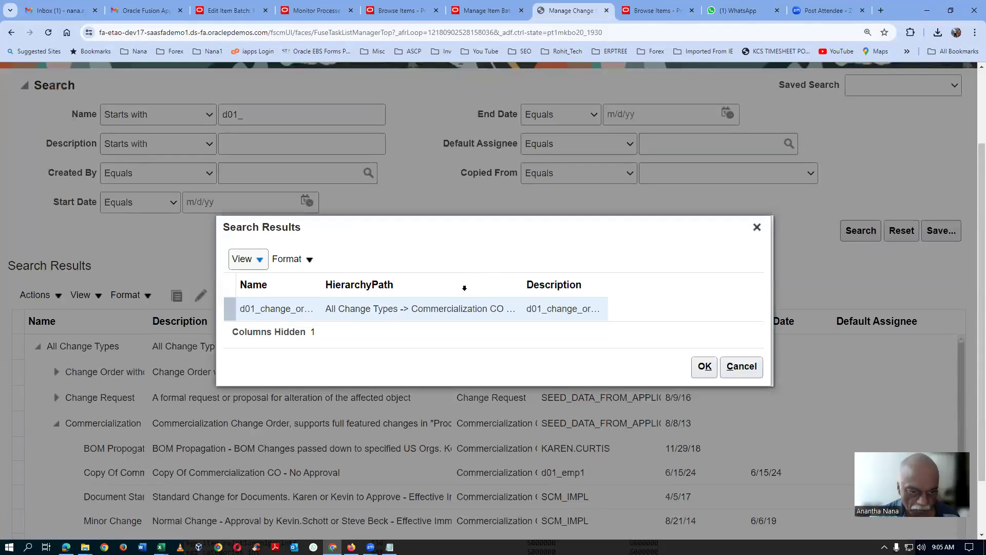
{"action": "left_click", "coordinate": [705, 366]}
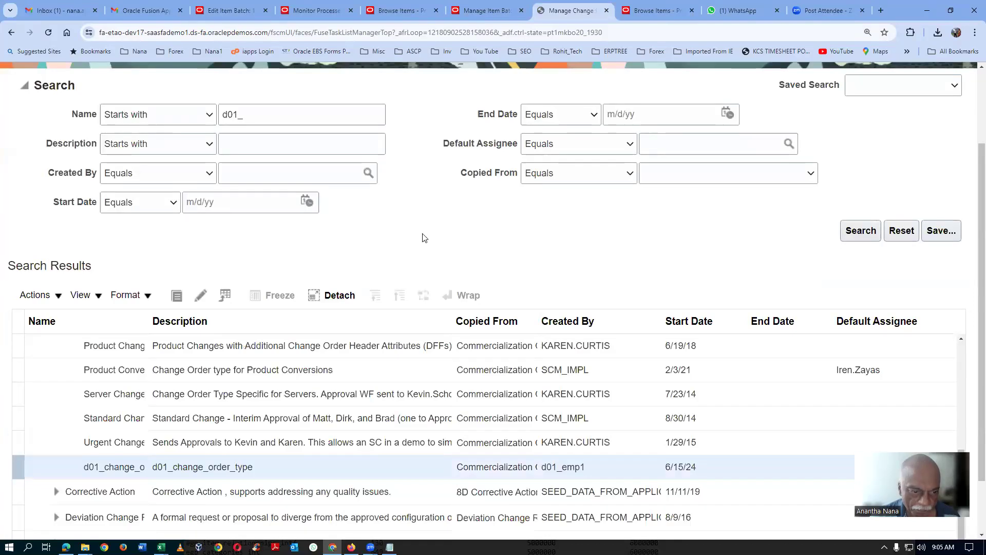
Step: Open d01_change_order_type for editing and select the Approval status, sequence 15, in its workflow
{"action": "left_click", "coordinate": [200, 294]}
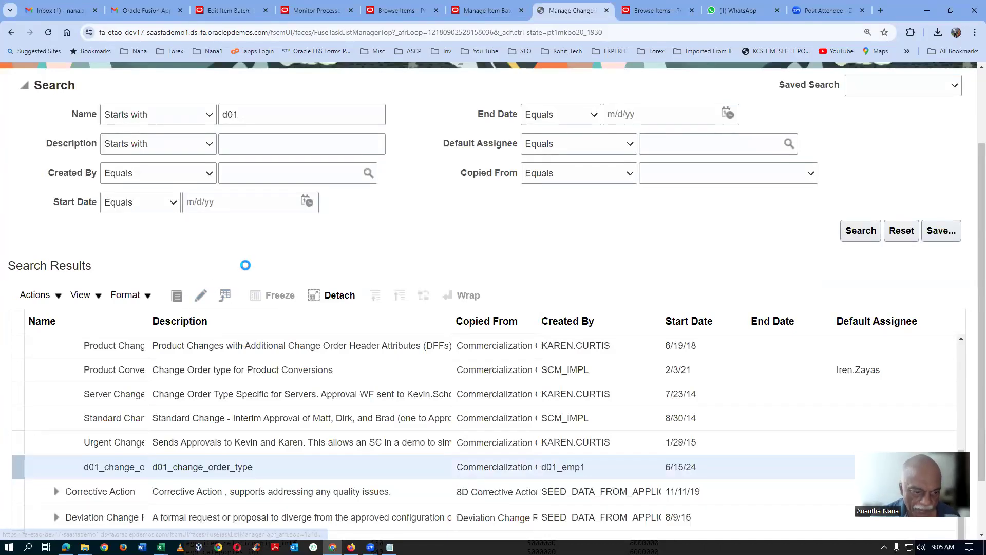
{"action": "scroll", "coordinate": [247, 266], "scroll_direction": "down", "scroll_amount": 2}
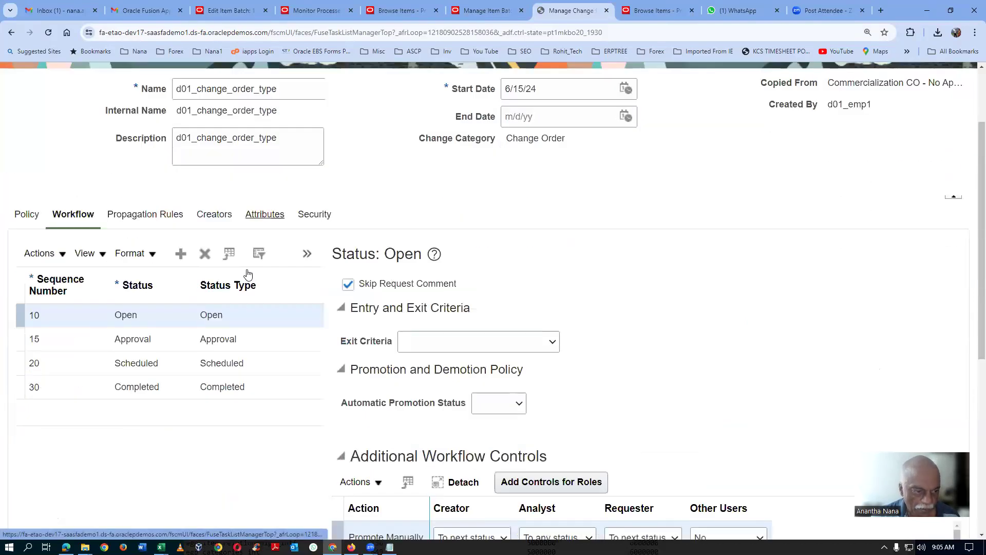
{"action": "left_click", "coordinate": [213, 344]}
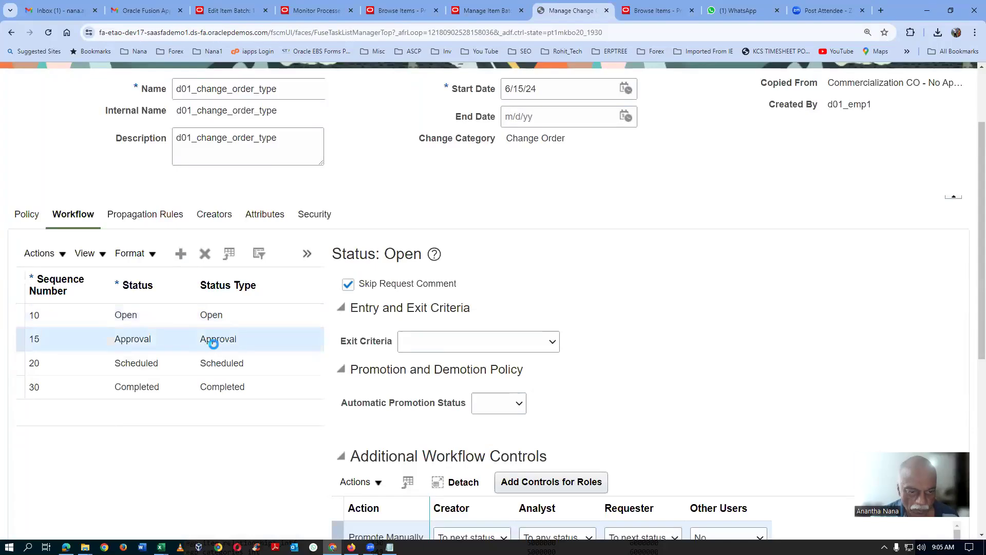
Step: Review the participant details of the Approval status, then leave d01_change_order_type without saving
{"action": "scroll", "coordinate": [642, 370], "scroll_direction": "down", "scroll_amount": 3}
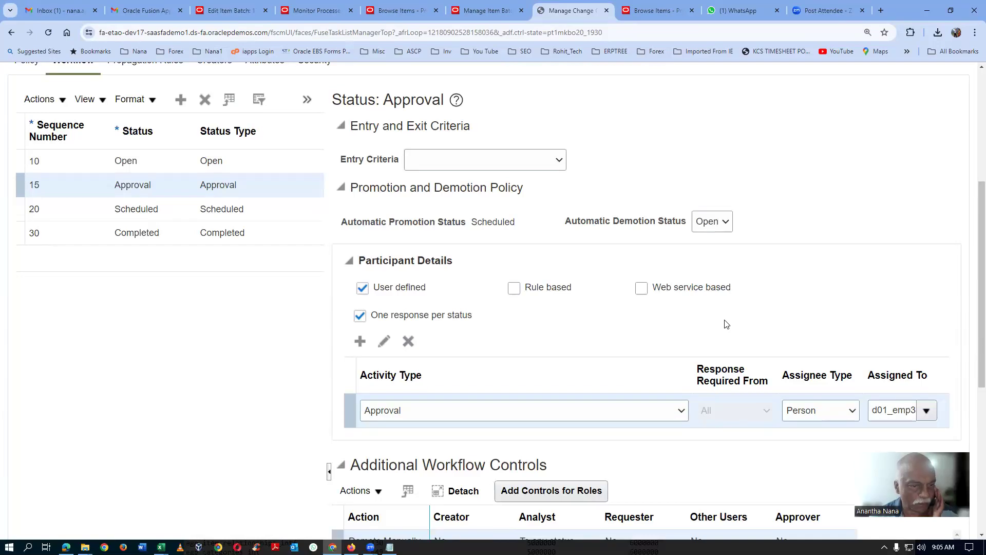
{"action": "scroll", "coordinate": [727, 324], "scroll_direction": "up", "scroll_amount": 5}
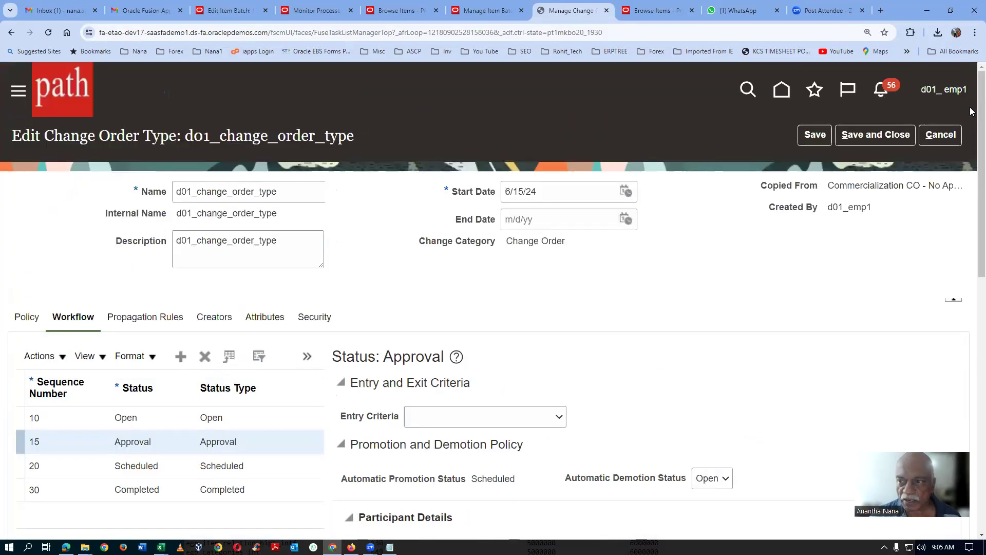
{"action": "left_click", "coordinate": [941, 135]}
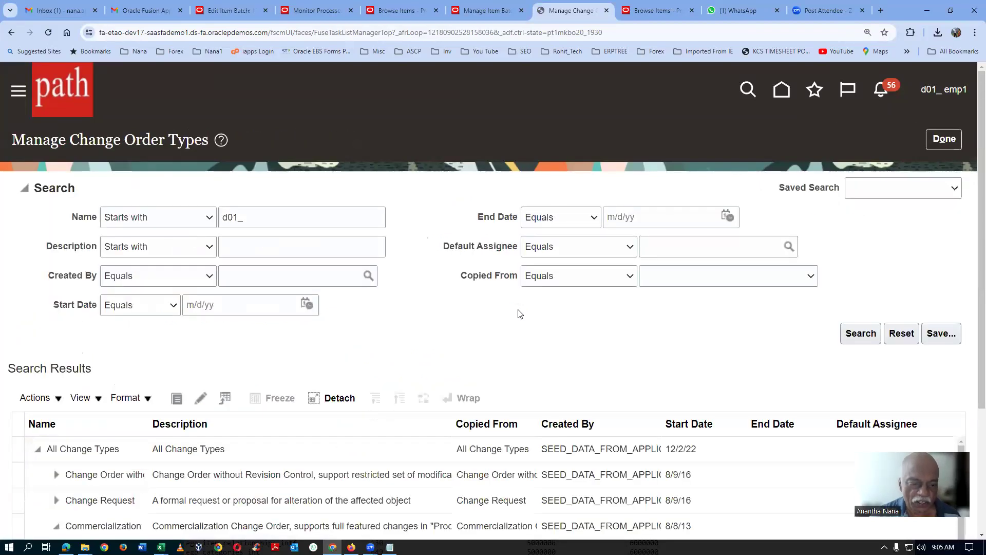
Step: Switch to the approver's Edge session and open the notification that Change Order Ch_5040 requires approval
{"action": "left_click", "coordinate": [65, 548]}
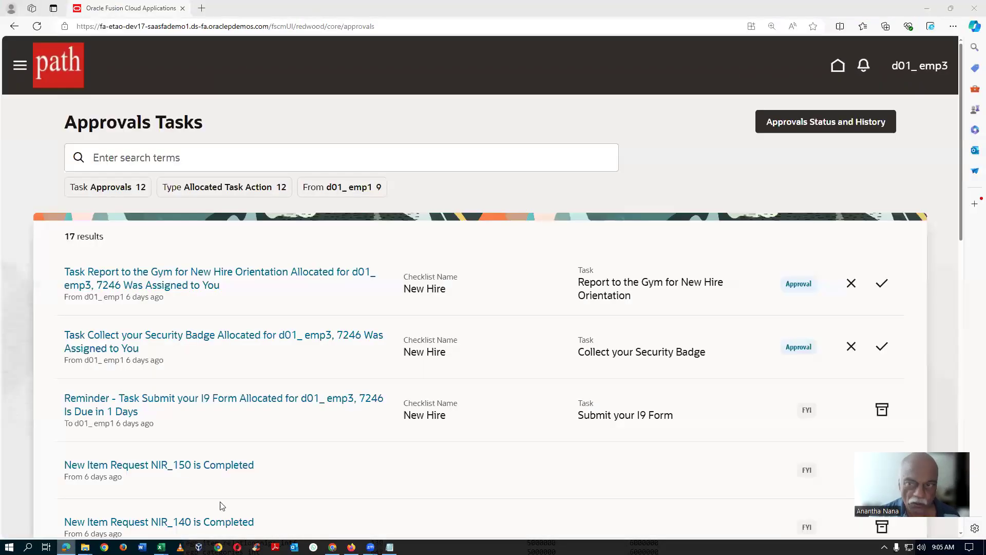
{"action": "left_click", "coordinate": [856, 67]}
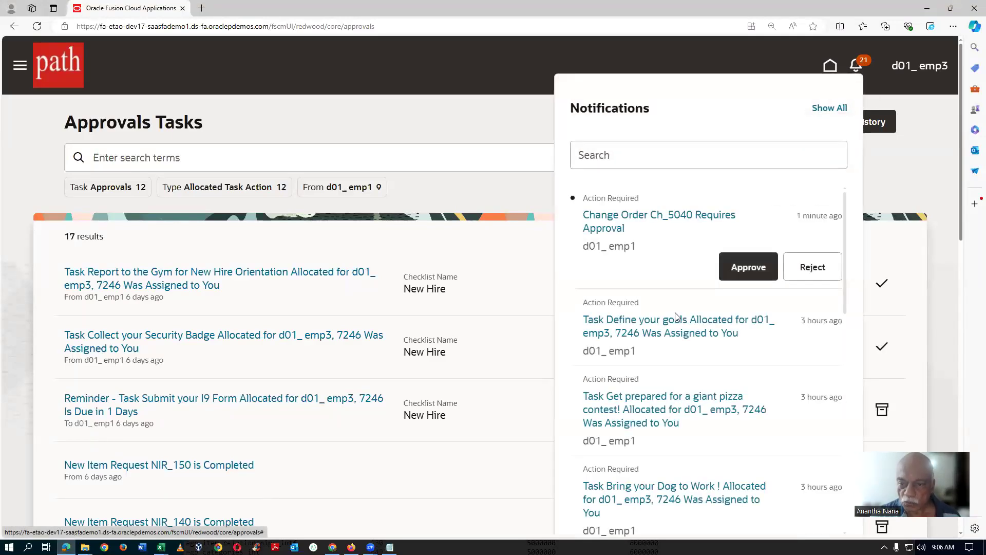
{"action": "left_click", "coordinate": [678, 225]}
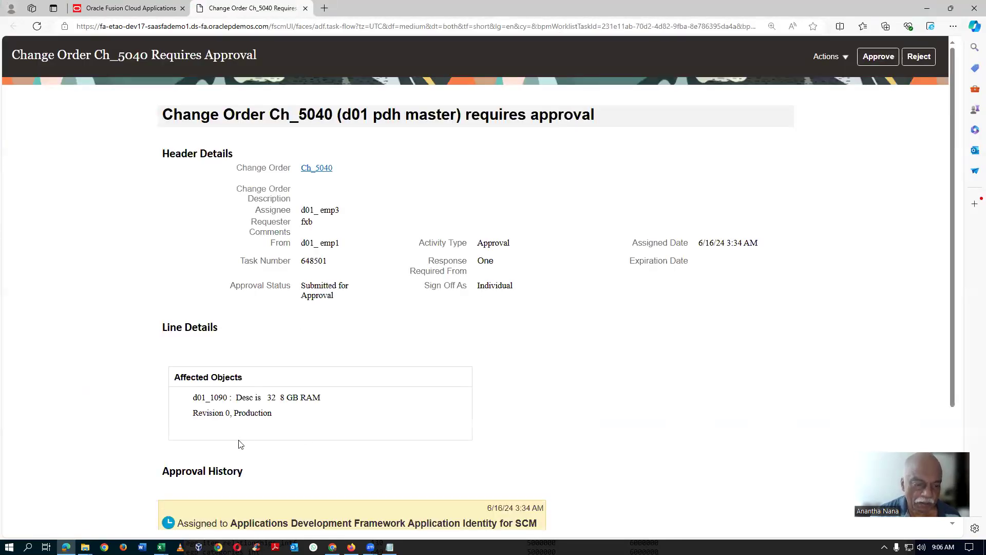
Step: Review the affected objects and the approval history in the Ch_5040 approval request
{"action": "left_click_drag", "start_coordinate": [195, 398], "coordinate": [273, 414]}
{"action": "right_click", "coordinate": [278, 417]}
{"action": "scroll", "coordinate": [425, 376], "scroll_direction": "down", "scroll_amount": 3}
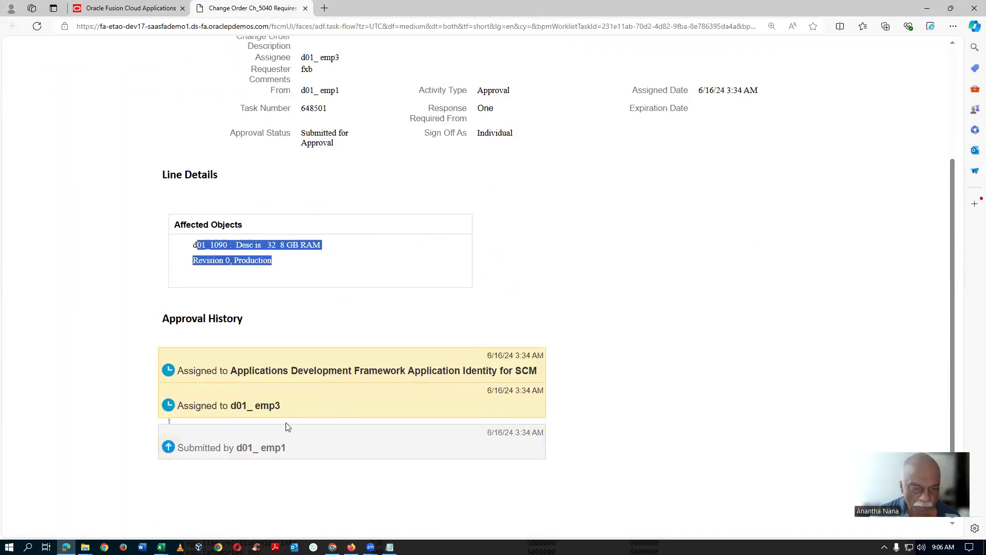
{"action": "scroll", "coordinate": [324, 416], "scroll_direction": "up", "scroll_amount": 3}
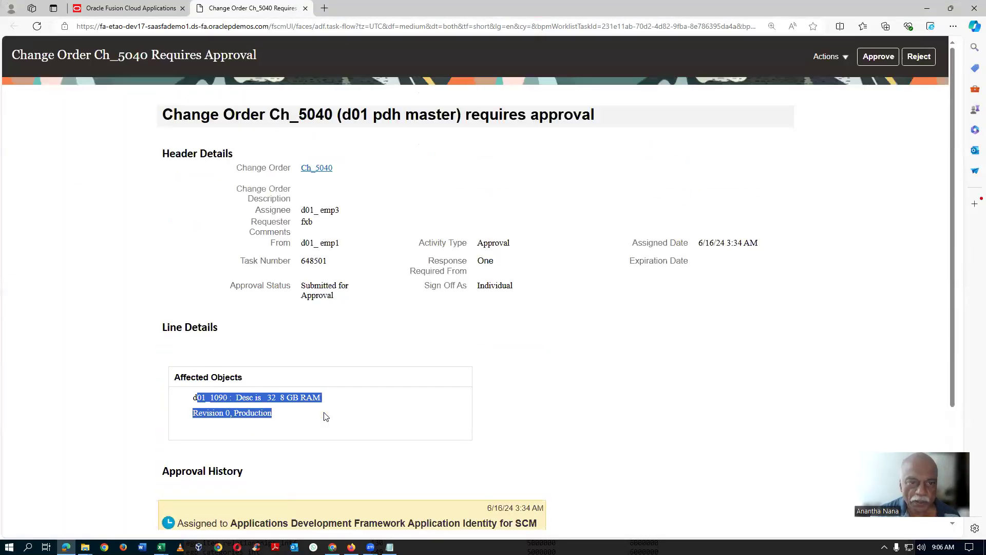
Step: Open change order Ch_5040 from the approval request, check its overview, and display its lines
{"action": "left_click", "coordinate": [323, 169]}
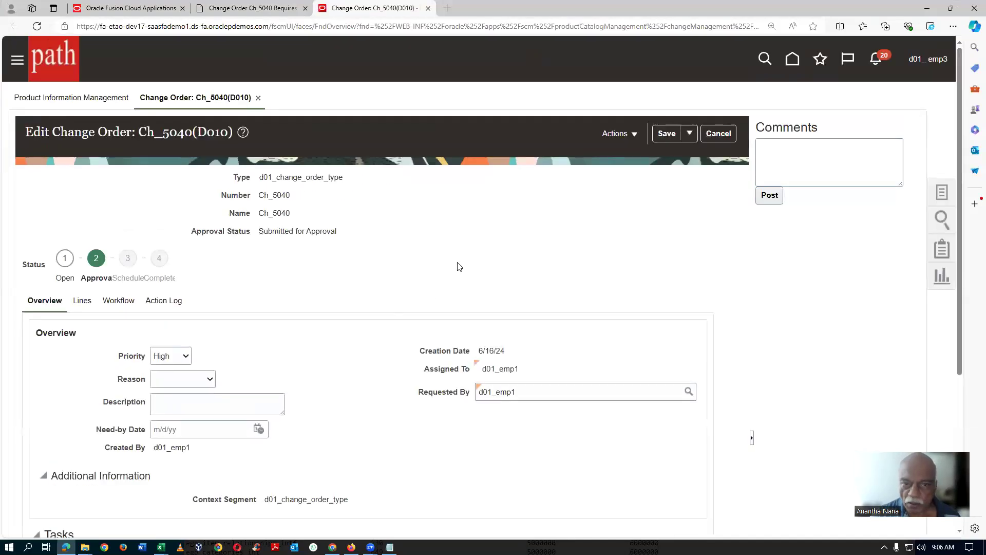
{"action": "scroll", "coordinate": [459, 266], "scroll_direction": "down", "scroll_amount": 5}
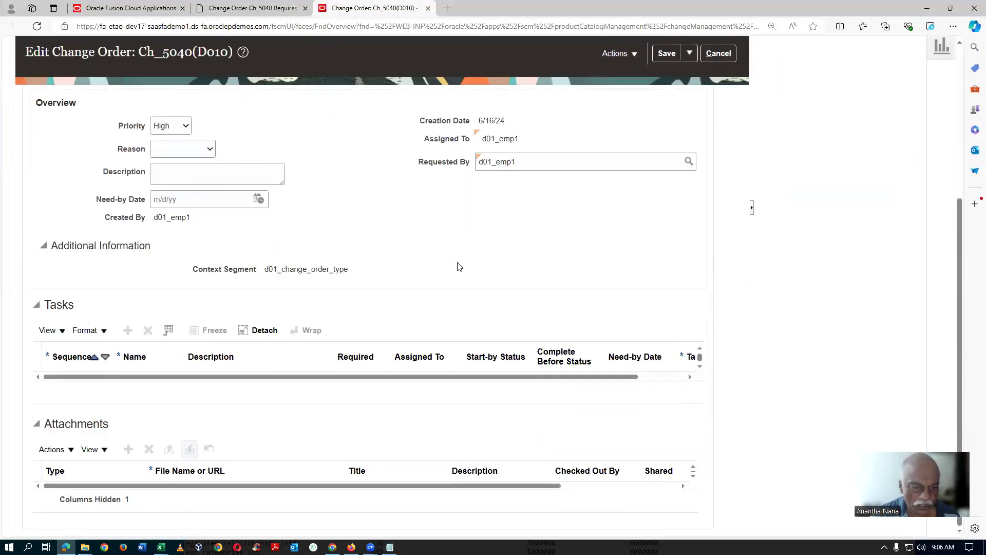
{"action": "scroll", "coordinate": [459, 266], "scroll_direction": "up", "scroll_amount": 3}
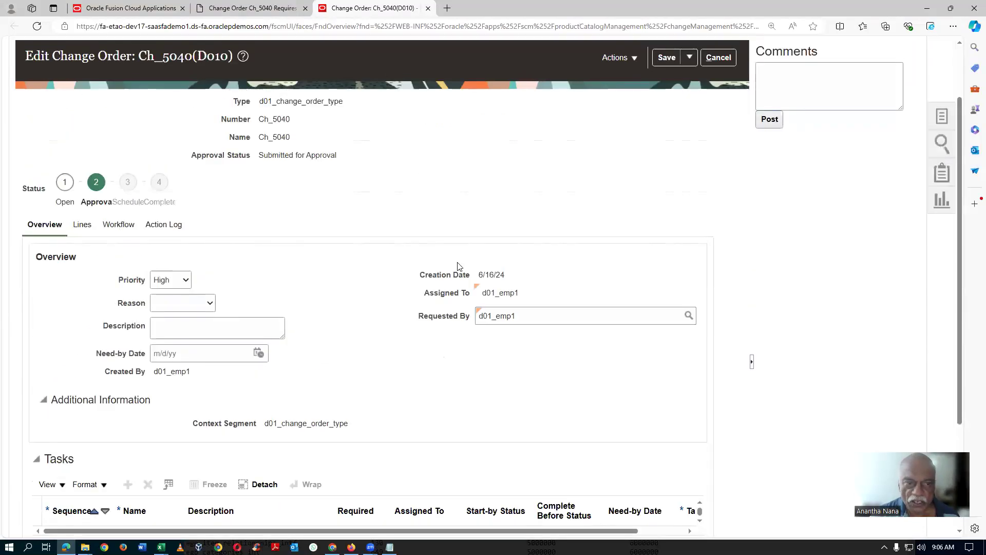
{"action": "left_click", "coordinate": [84, 227]}
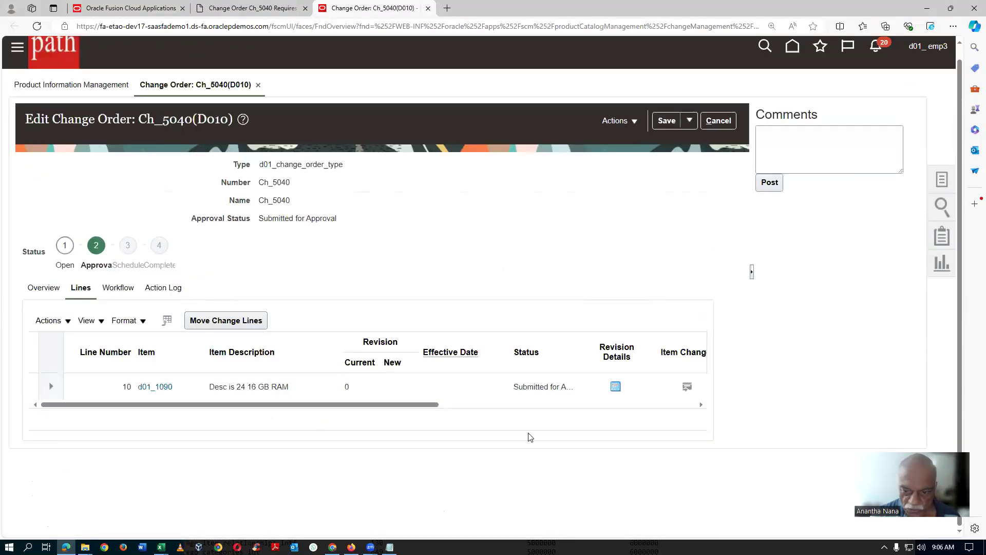
Step: Open the item changes for line 10, item d01_1090, review the changed attributes, and return to the change order
{"action": "left_click_drag", "start_coordinate": [439, 405], "coordinate": [491, 406]}
{"action": "left_click", "coordinate": [578, 388]}
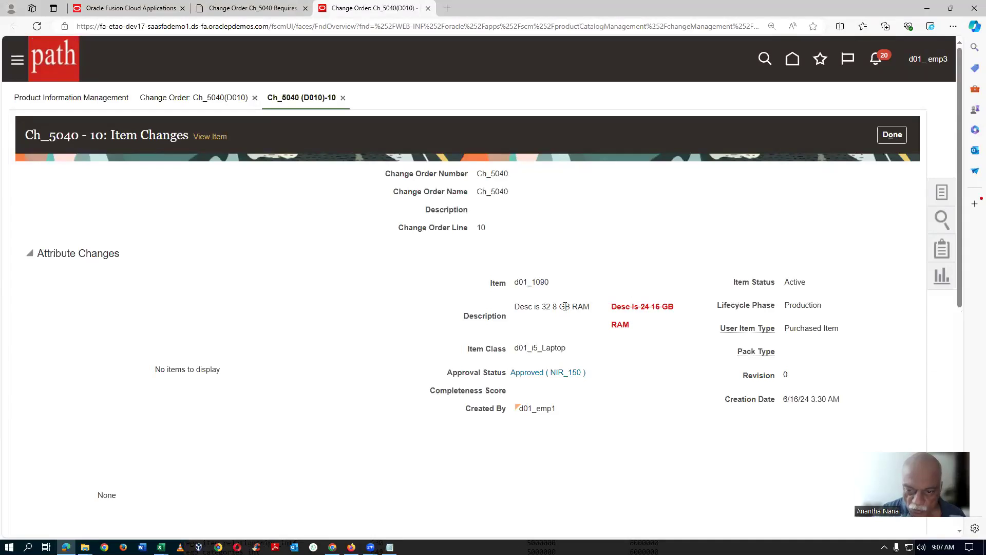
{"action": "scroll", "coordinate": [601, 315], "scroll_direction": "down", "scroll_amount": 8}
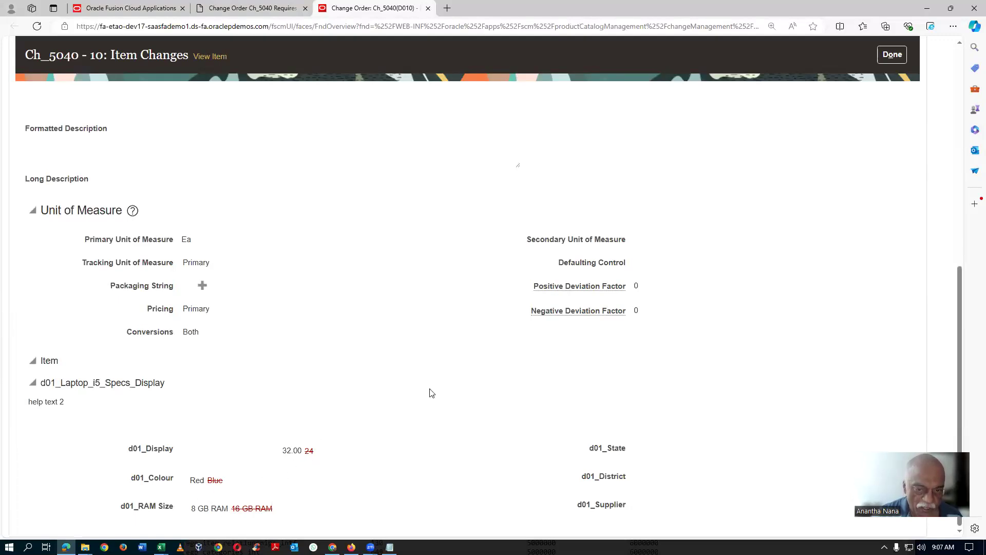
{"action": "scroll", "coordinate": [520, 348], "scroll_direction": "up", "scroll_amount": 8}
{"action": "left_click", "coordinate": [892, 134]}
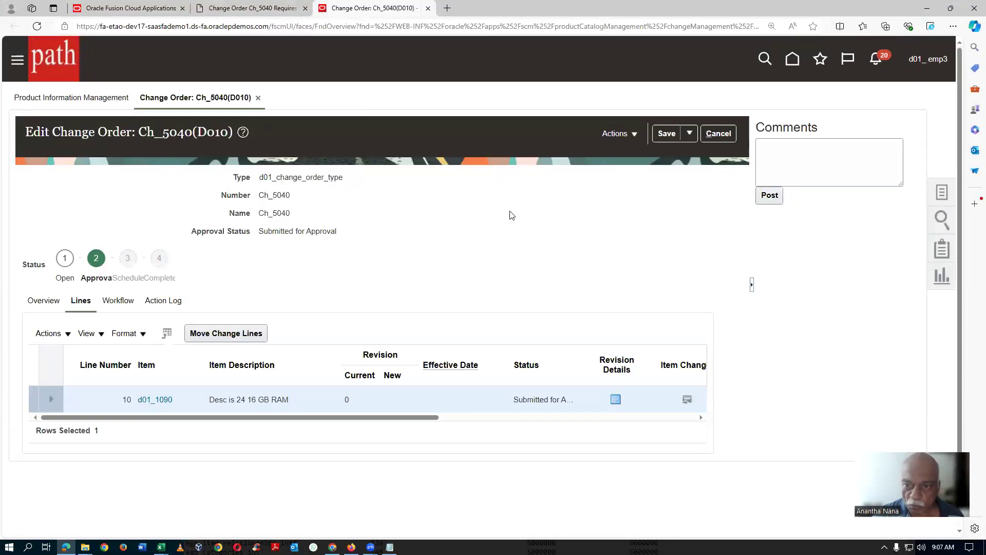
Step: Check the available actions and save options for an approval choice, then close Ch_5040 without saving
{"action": "left_click", "coordinate": [634, 136]}
{"action": "left_click", "coordinate": [645, 178]}
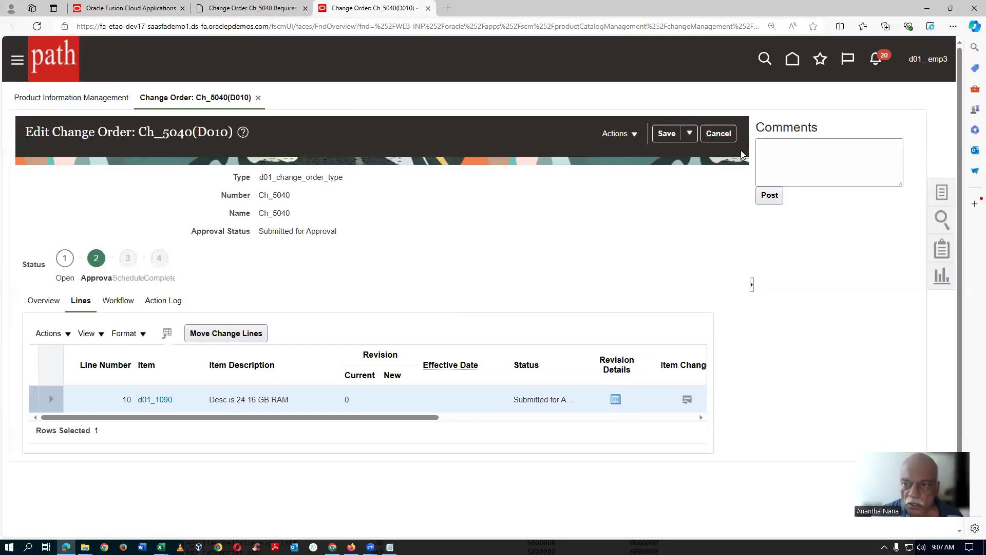
{"action": "left_click", "coordinate": [690, 133]}
{"action": "left_click", "coordinate": [650, 190]}
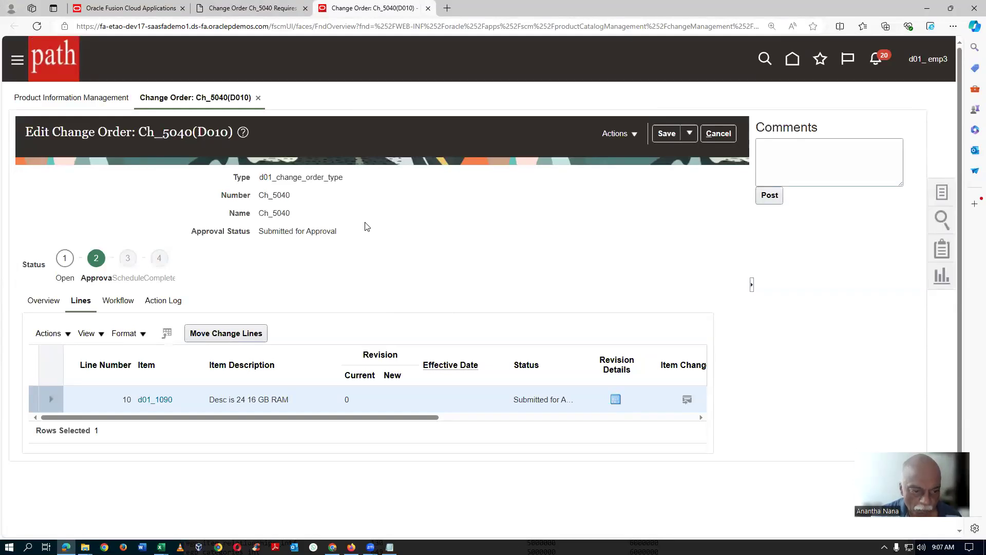
{"action": "left_click", "coordinate": [727, 134]}
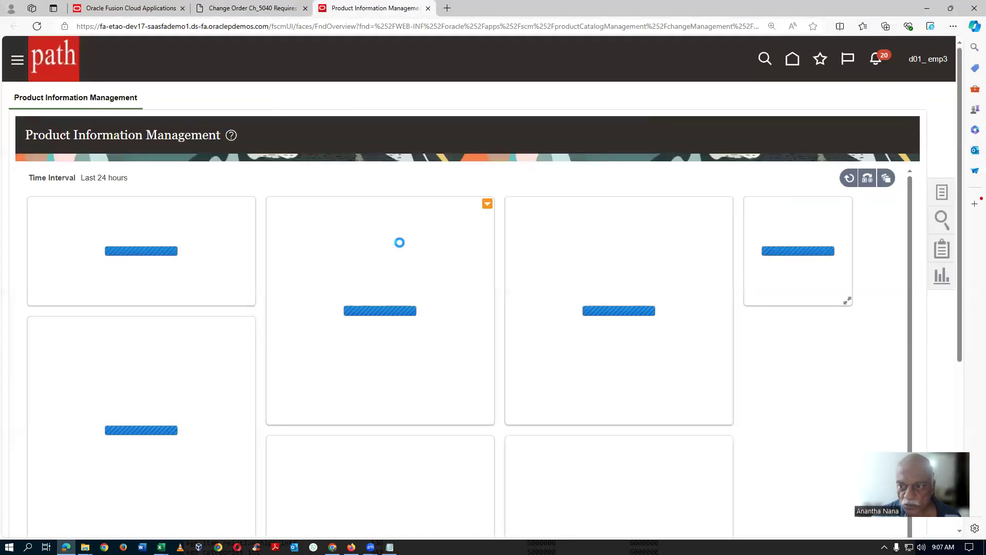
Step: Approve Change Order Ch_5040 from the notifications and close the notification list
{"action": "left_click", "coordinate": [879, 62]}
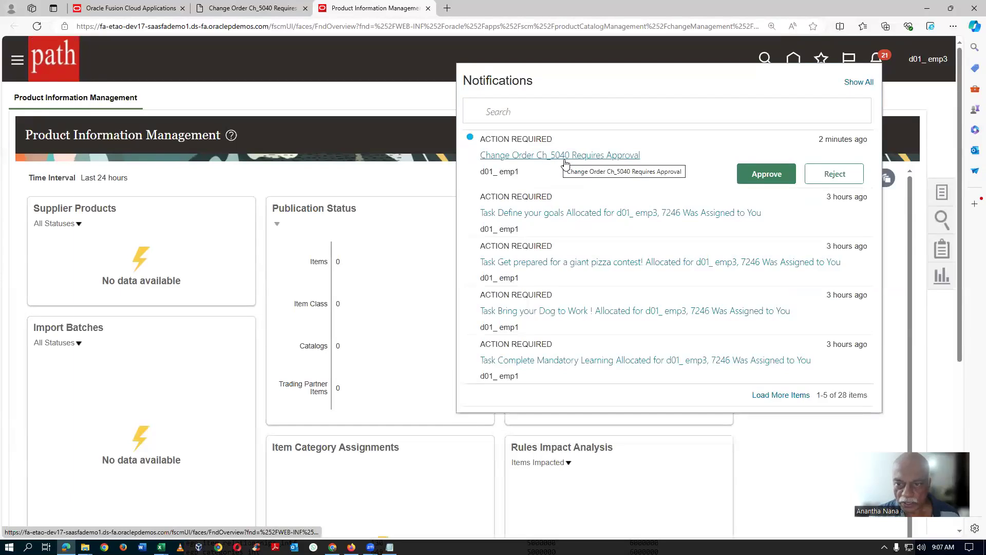
{"action": "left_click", "coordinate": [761, 176]}
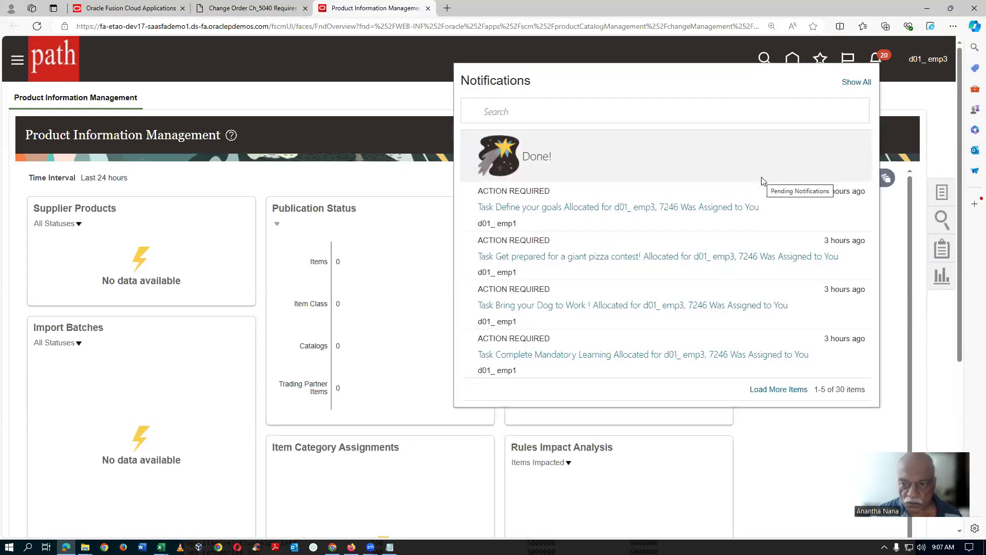
{"action": "left_click", "coordinate": [368, 129]}
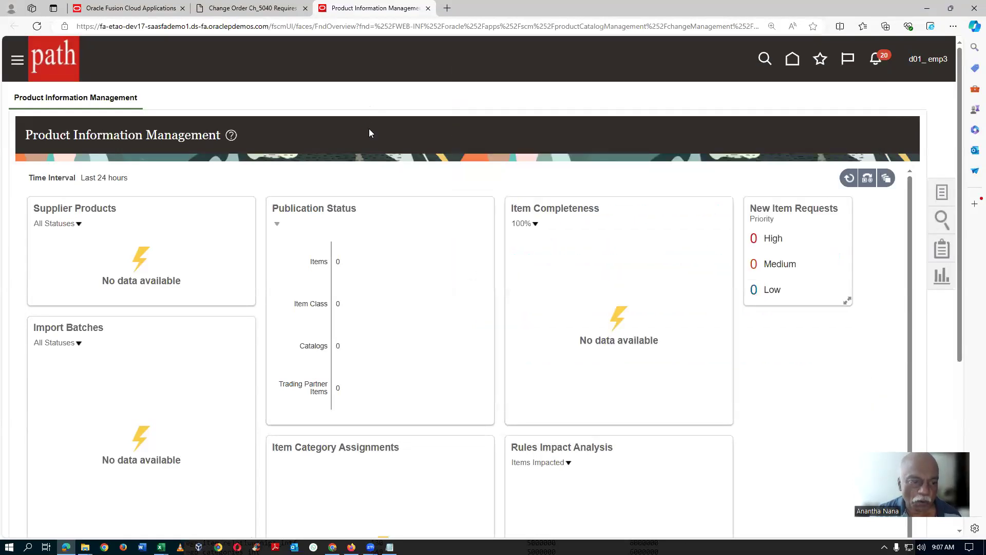
Step: Switch back to the Chrome session, finish Manage Change Order Types, and return to the item batch being edited
{"action": "key", "text": "alt+Tab"}
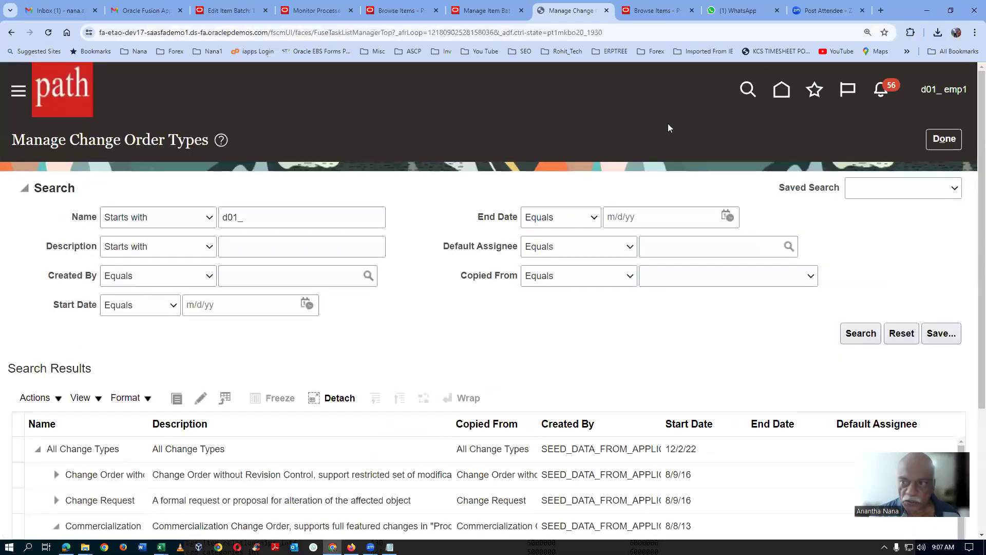
{"action": "left_click", "coordinate": [943, 138]}
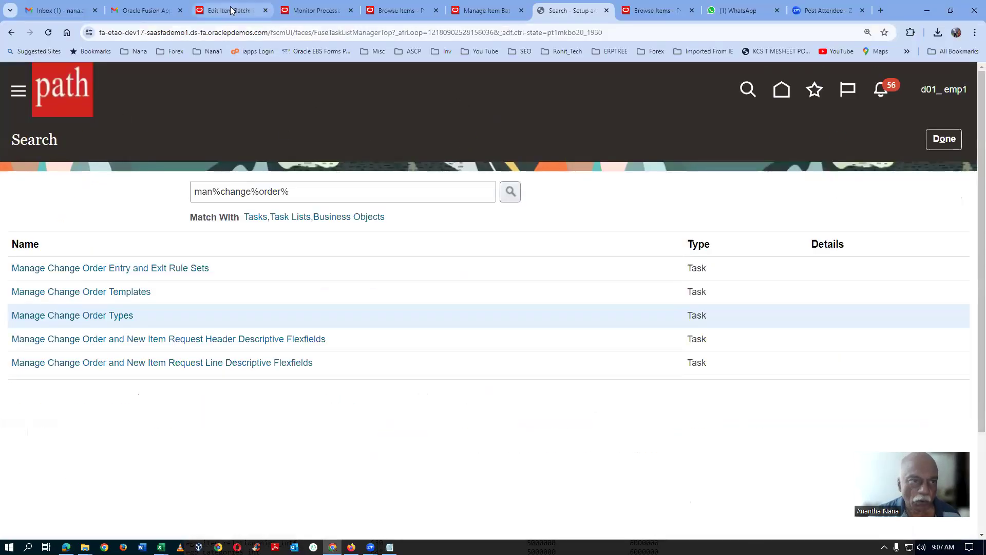
{"action": "left_click", "coordinate": [230, 11]}
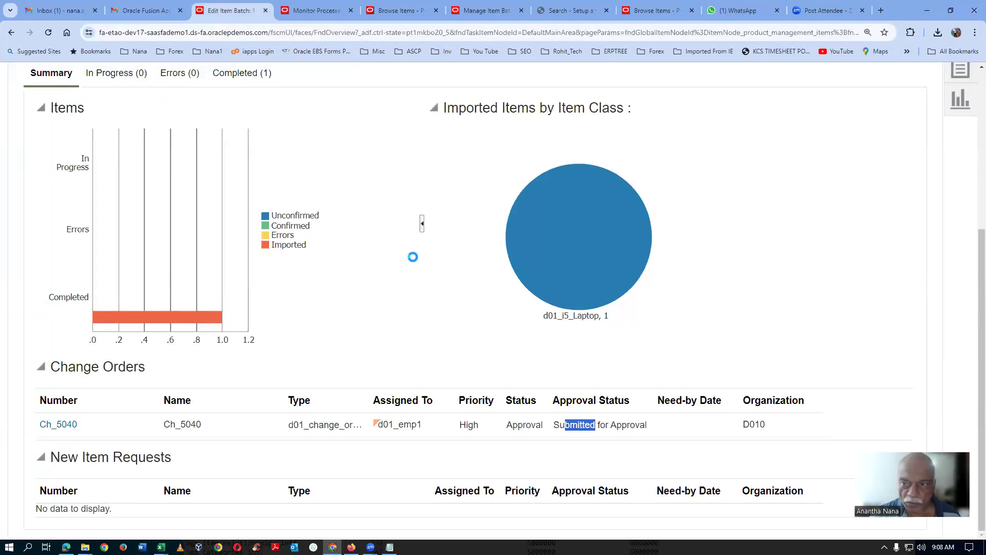
Step: Look at the batch's import and reprocess options, then check the approval status in its change orders list
{"action": "scroll", "coordinate": [565, 252], "scroll_direction": "up", "scroll_amount": 3}
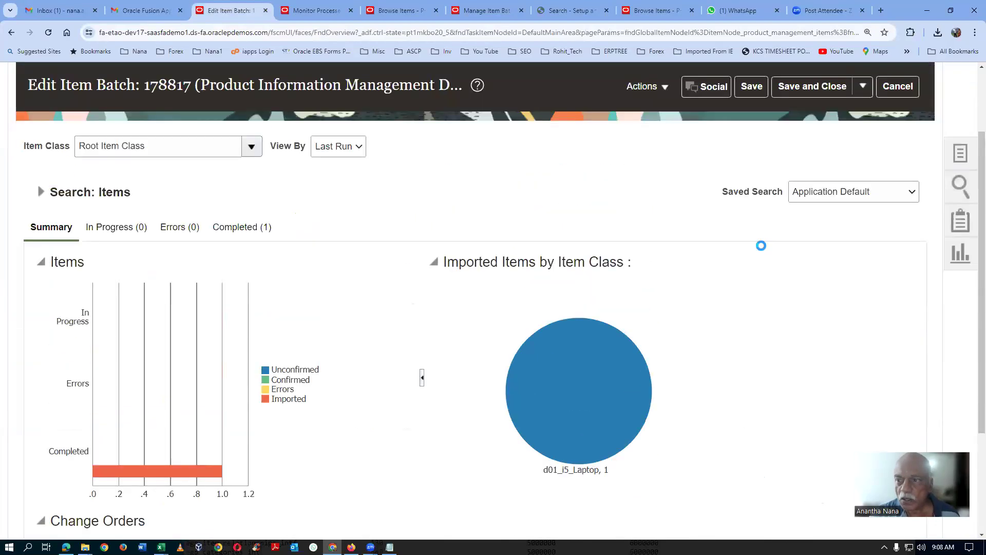
{"action": "left_click", "coordinate": [865, 88]}
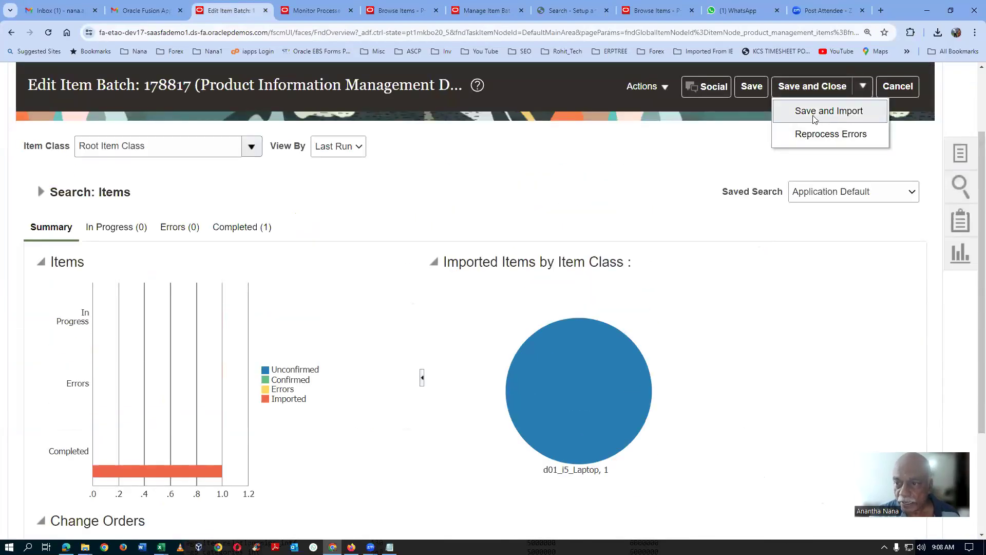
{"action": "left_click", "coordinate": [535, 197]}
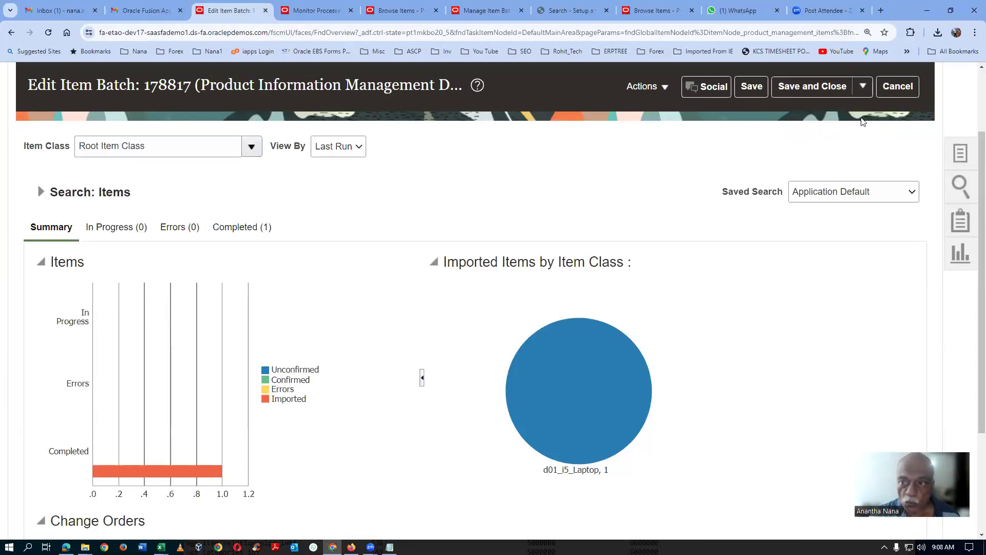
{"action": "scroll", "coordinate": [540, 215], "scroll_direction": "down", "scroll_amount": 3}
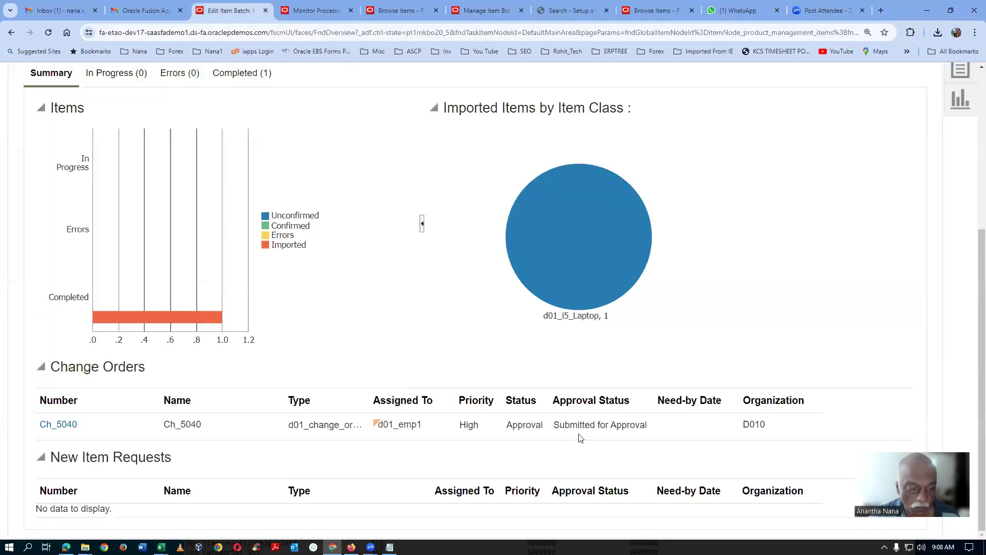
Step: Open Ch_5040 from the batch's change orders and examine its approval status and the line for item d01_1090
{"action": "left_click", "coordinate": [53, 426]}
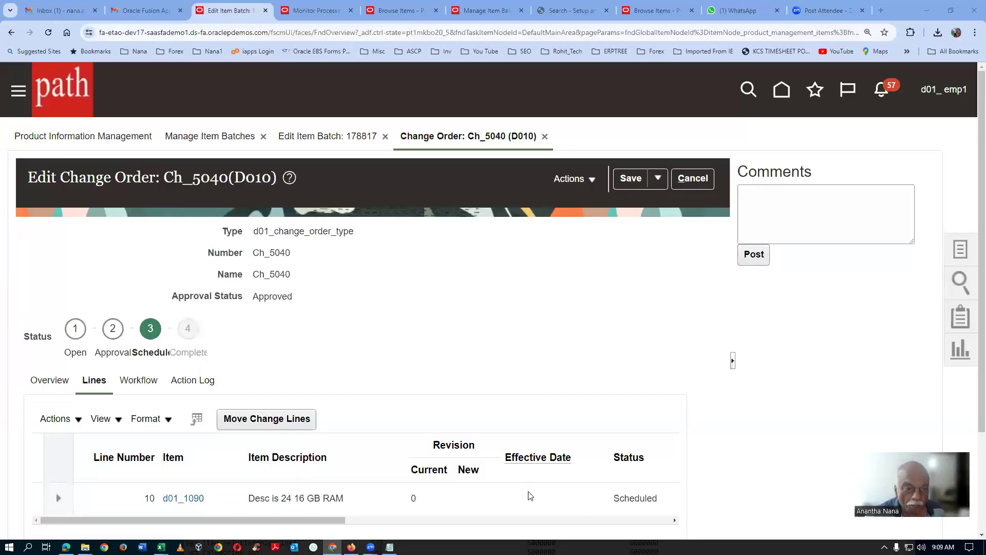
{"action": "scroll", "coordinate": [454, 400], "scroll_direction": "down", "scroll_amount": 3}
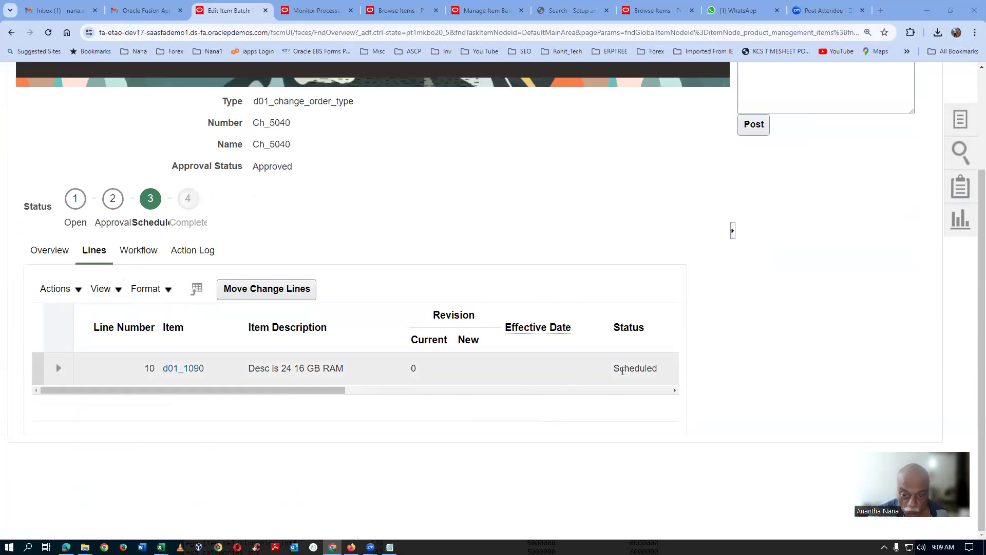
{"action": "left_click", "coordinate": [623, 370]}
{"action": "left_click_drag", "start_coordinate": [225, 392], "coordinate": [404, 409]}
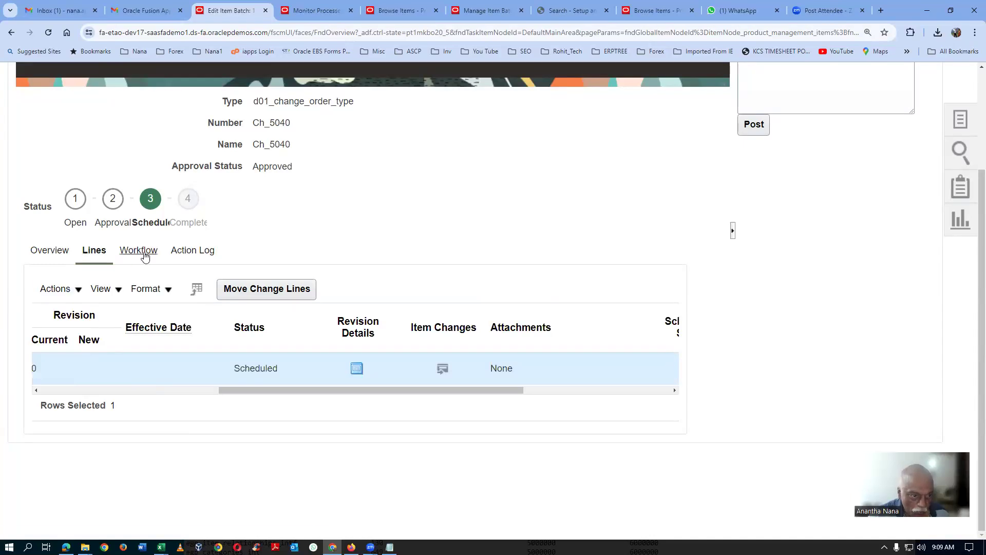
Step: Open the action log of Ch_5040 and examine its entries from approval through scheduling
{"action": "left_click", "coordinate": [194, 255]}
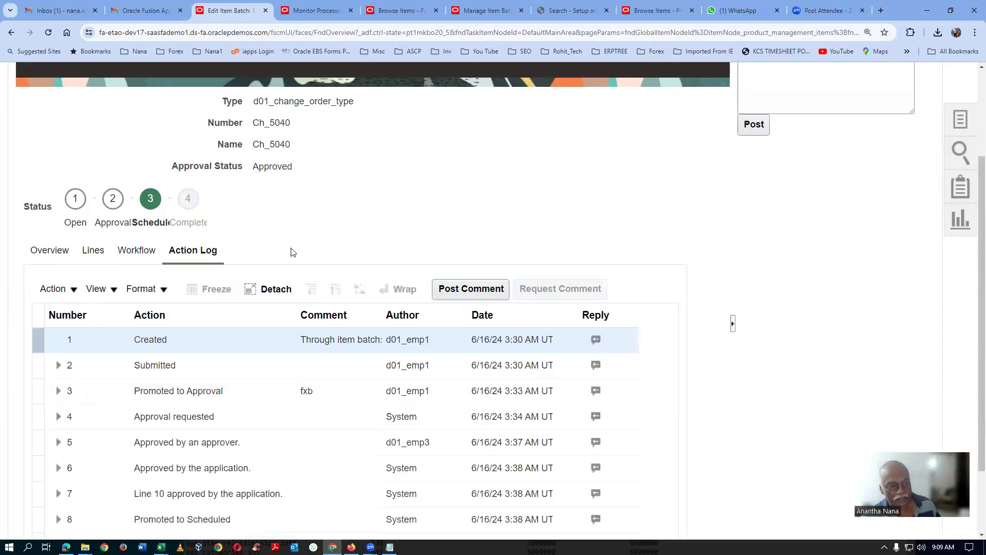
{"action": "scroll", "coordinate": [294, 252], "scroll_direction": "down", "scroll_amount": 2}
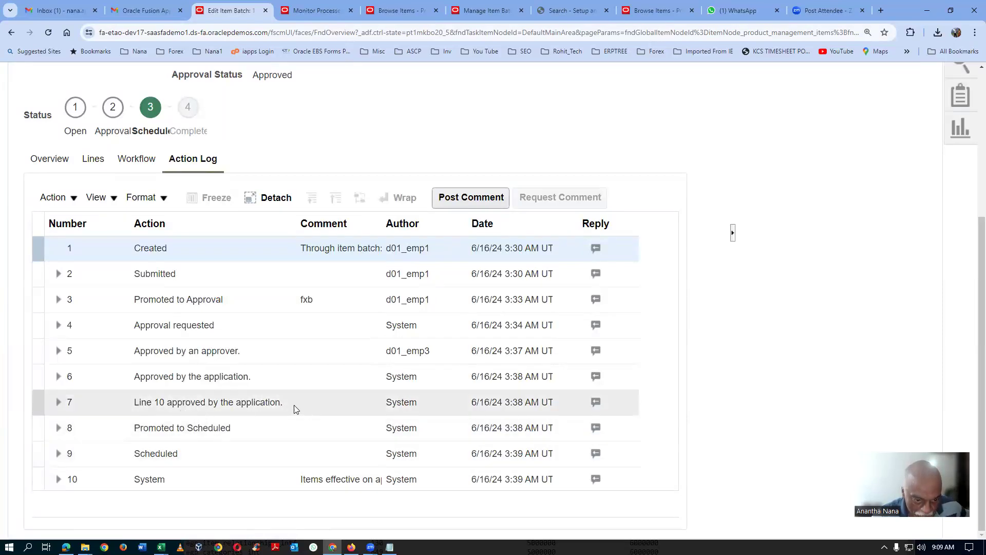
{"action": "left_click", "coordinate": [270, 431]}
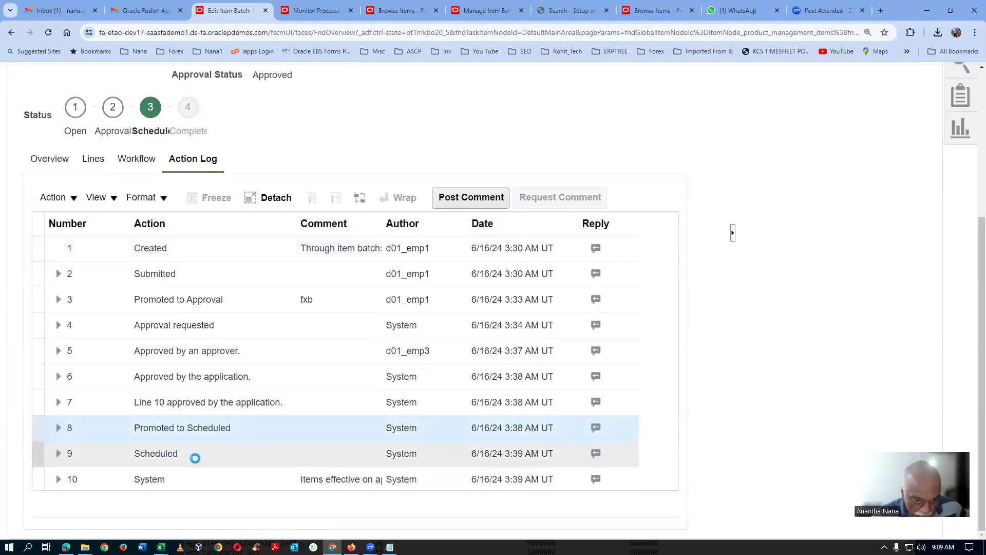
{"action": "left_click", "coordinate": [194, 482]}
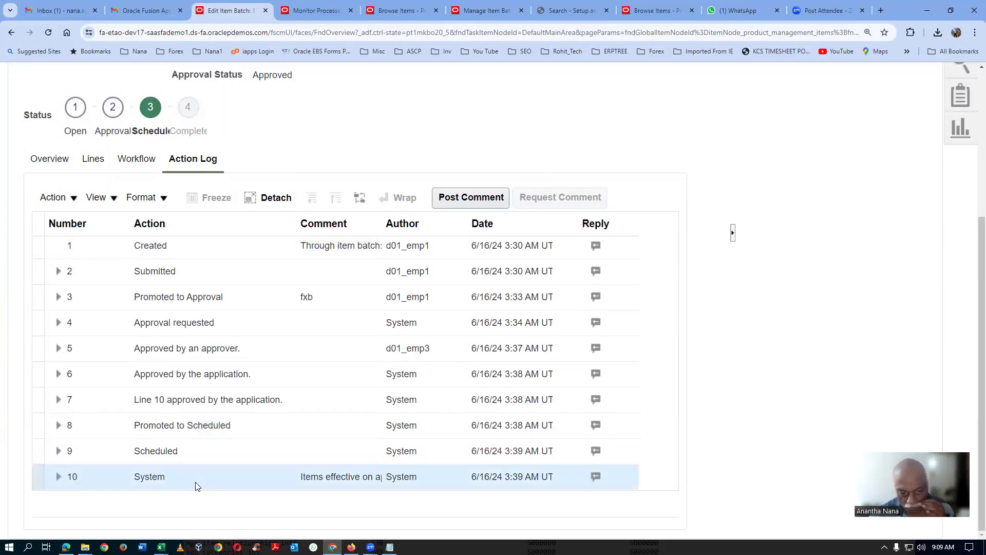
Step: Save and close change order Ch_5040, and check its status in the item batch's change orders list
{"action": "scroll", "coordinate": [195, 482], "scroll_direction": "up", "scroll_amount": 4}
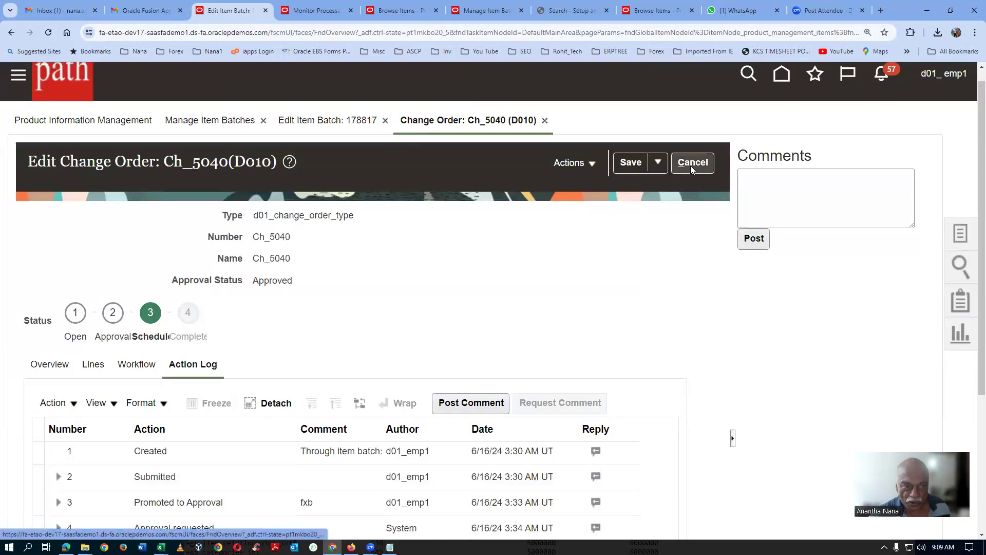
{"action": "left_click", "coordinate": [657, 164]}
{"action": "left_click", "coordinate": [651, 190]}
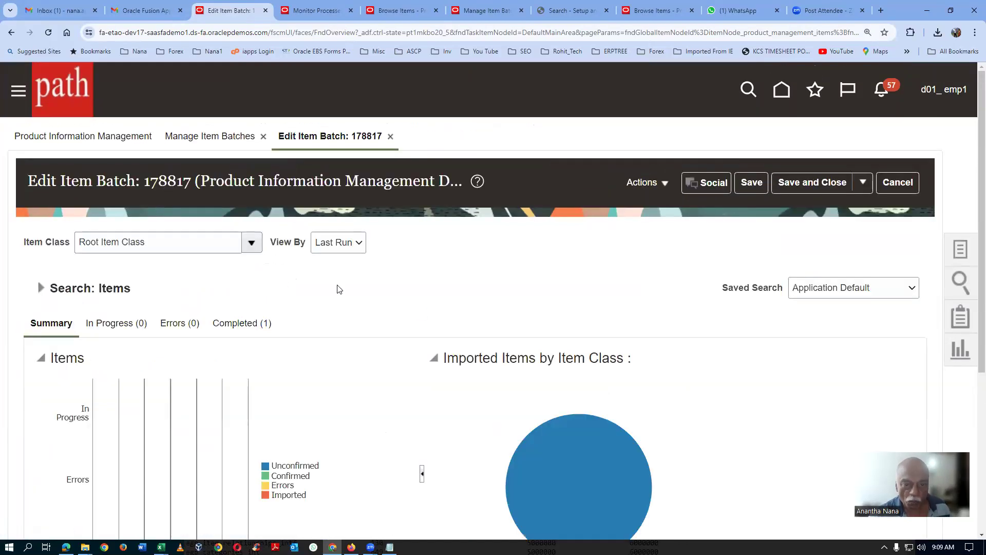
{"action": "scroll", "coordinate": [627, 237], "scroll_direction": "down", "scroll_amount": 4}
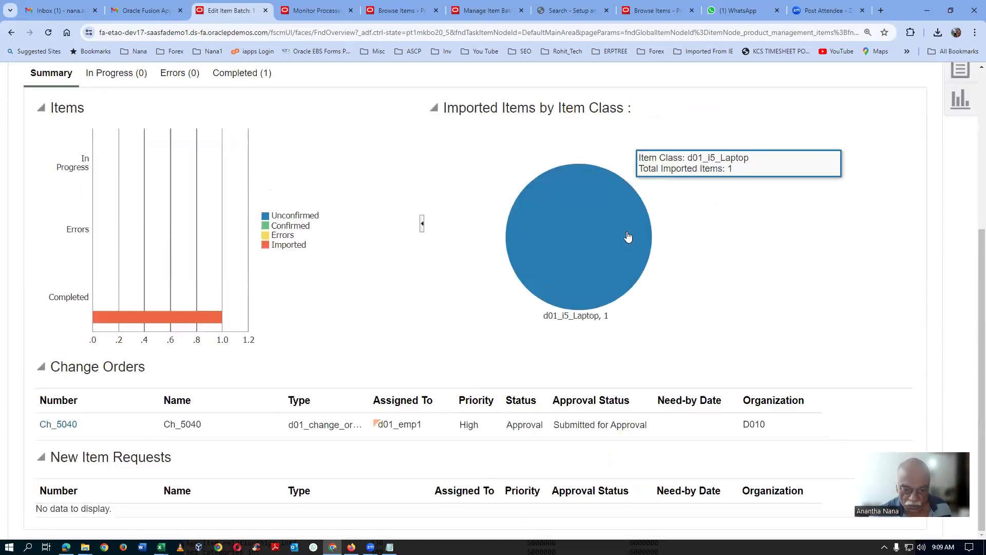
{"action": "scroll", "coordinate": [526, 346], "scroll_direction": "up", "scroll_amount": 5}
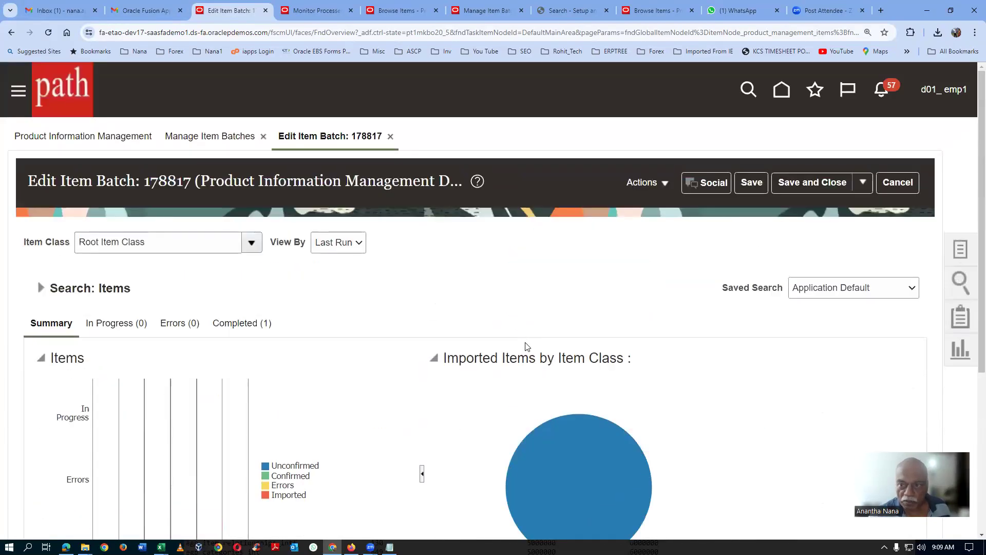
Step: Save and close the item batch, and rerun the search for recent active batches
{"action": "left_click", "coordinate": [854, 181]}
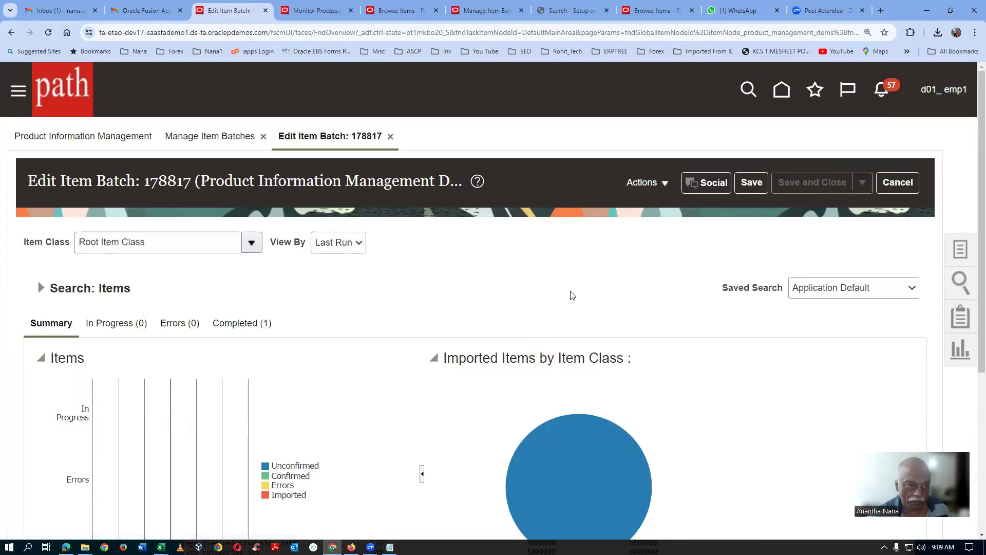
{"action": "scroll", "coordinate": [561, 295], "scroll_direction": "down", "scroll_amount": 2}
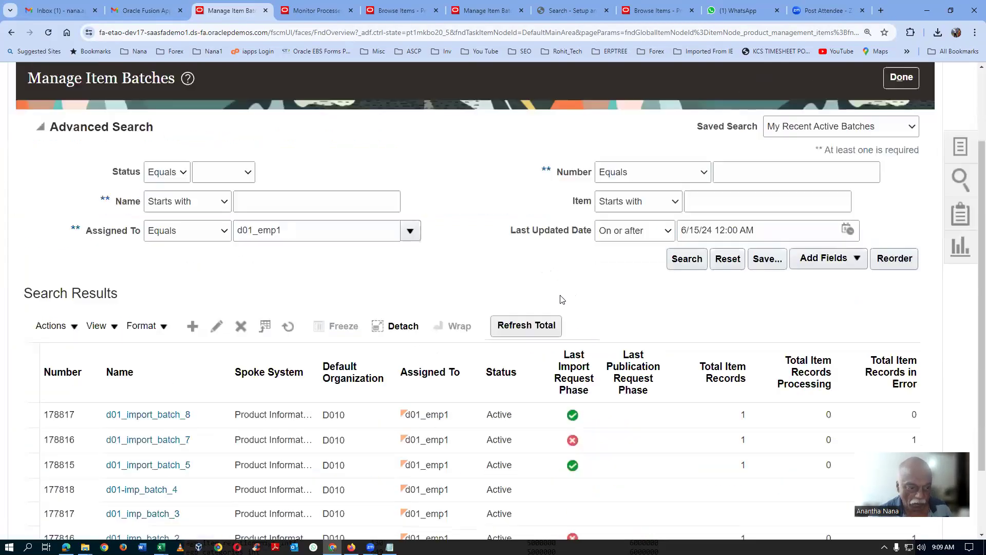
{"action": "left_click", "coordinate": [681, 259]}
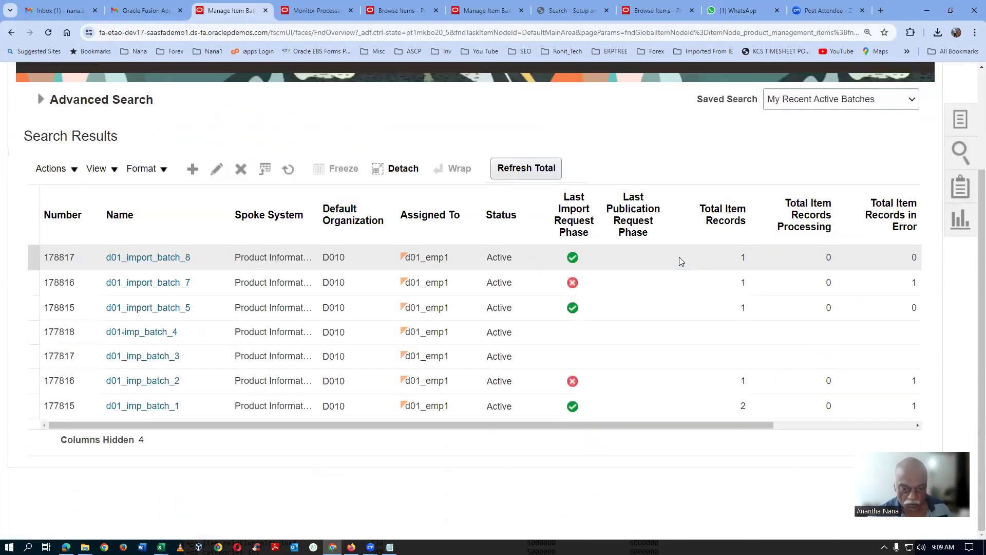
Step: Reopen d01_import_batch_8 and check the current status and approval status of Ch_5040
{"action": "left_click_drag", "start_coordinate": [655, 425], "coordinate": [621, 448]}
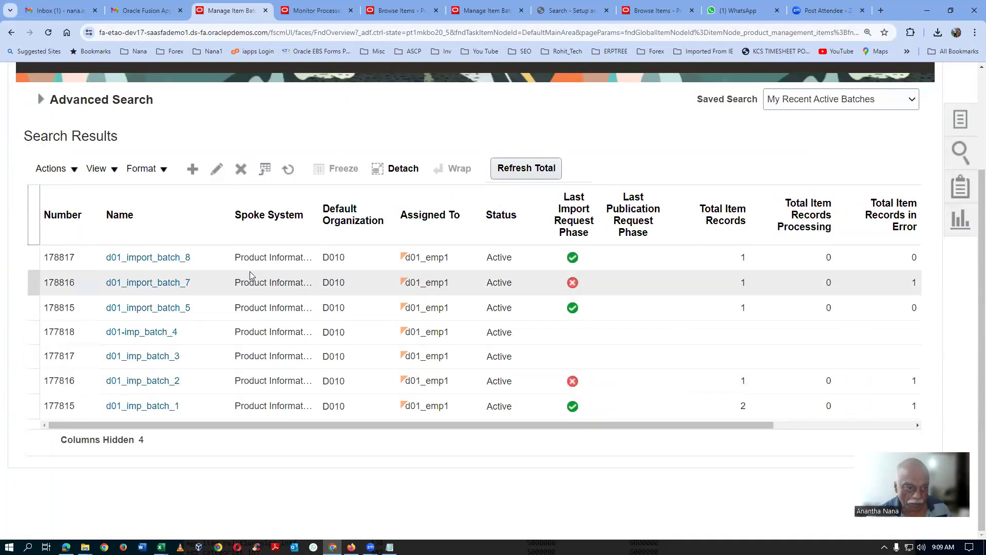
{"action": "left_click", "coordinate": [210, 258]}
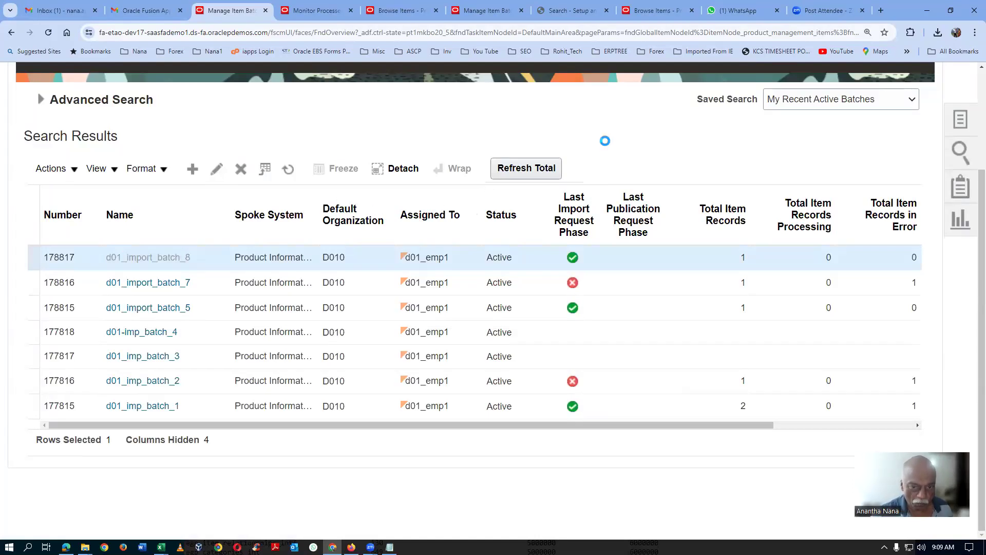
{"action": "scroll", "coordinate": [605, 142], "scroll_direction": "down", "scroll_amount": 7}
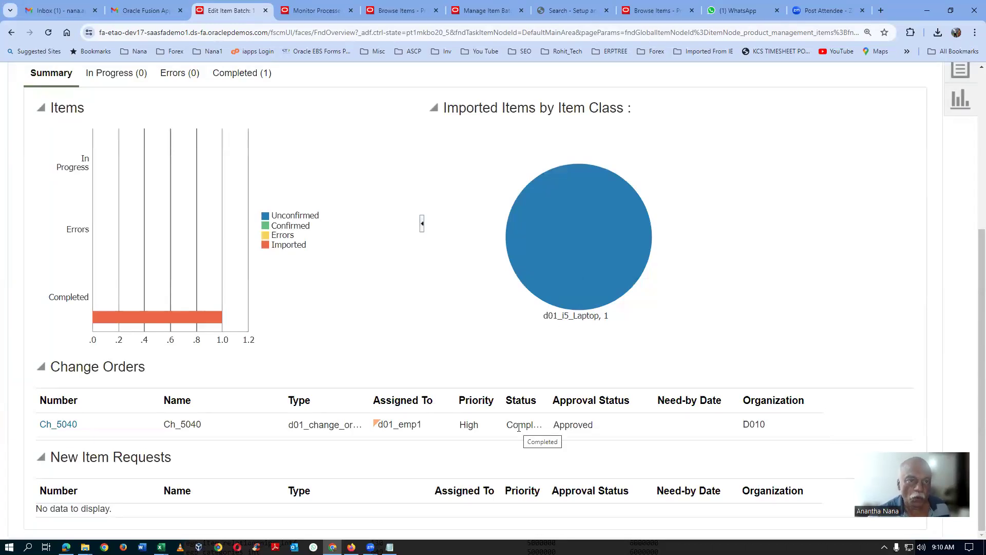
Step: Switch to the item browser, cancel out of item d01_1090, and rerun the item search to refresh its description
{"action": "left_click", "coordinate": [400, 11]}
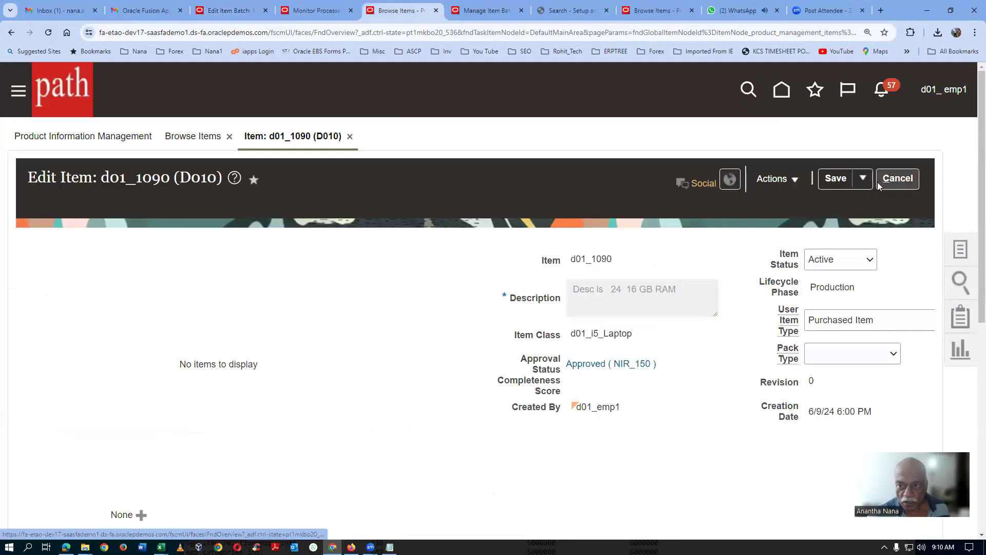
{"action": "left_click", "coordinate": [916, 180]}
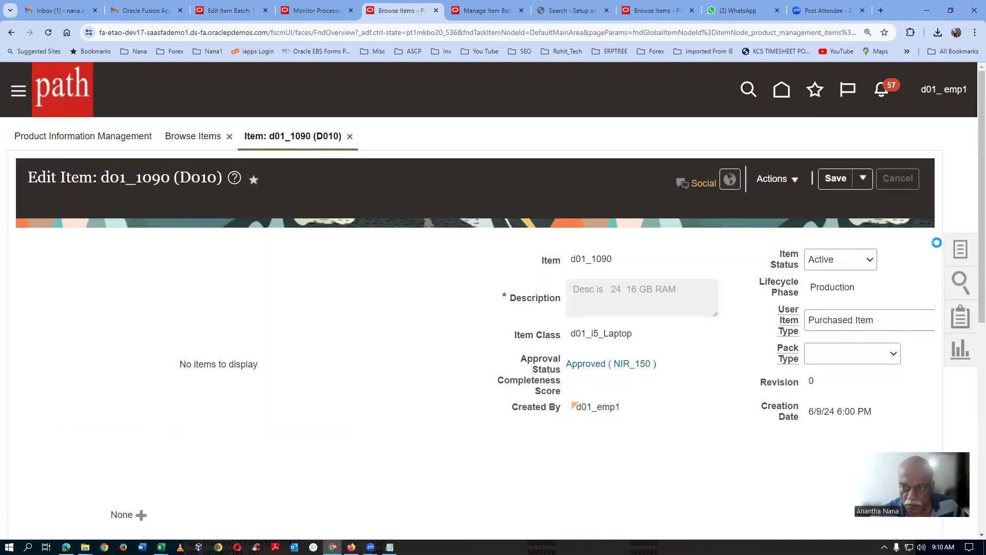
{"action": "scroll", "coordinate": [884, 338], "scroll_direction": "down", "scroll_amount": 3}
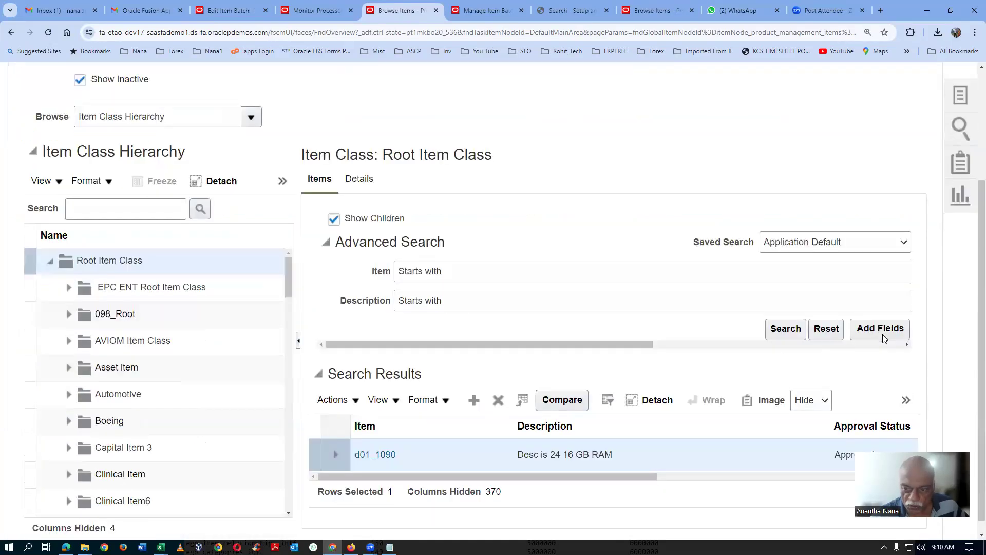
{"action": "left_click", "coordinate": [795, 324]}
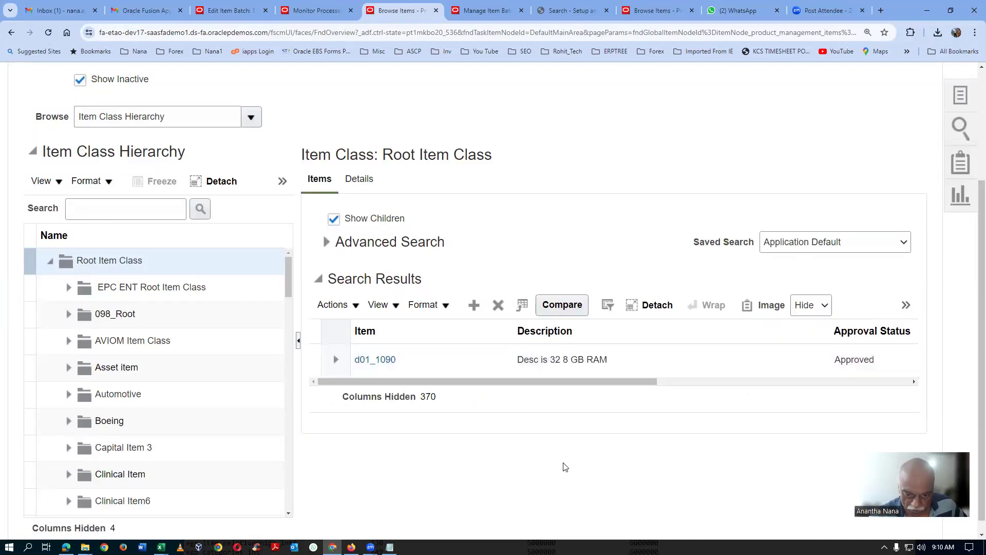
Step: Reopen item d01_1090 and examine its description and the display, colour and RAM size specifications on d01_Laptop_i5_Specs_Page
{"action": "left_click", "coordinate": [390, 362]}
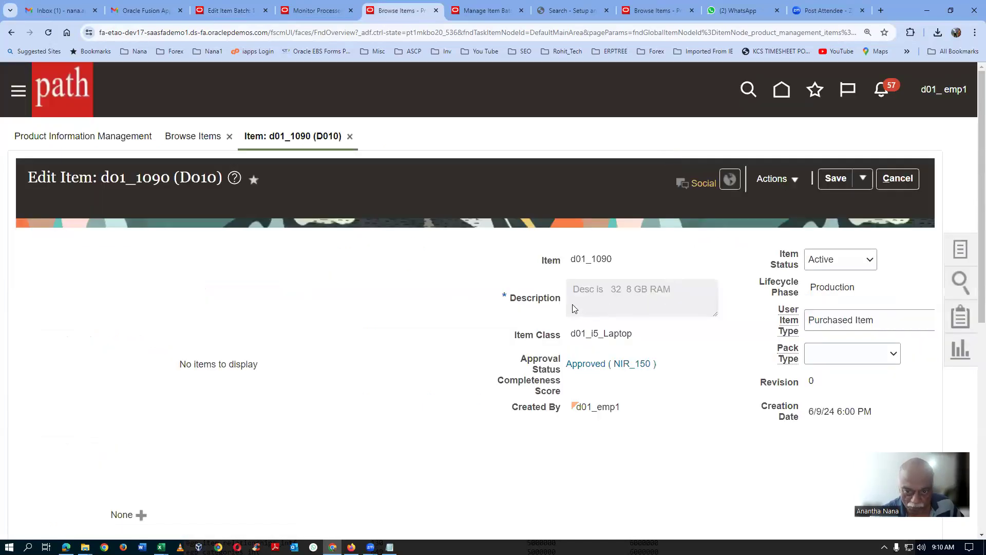
{"action": "scroll", "coordinate": [381, 329], "scroll_direction": "down", "scroll_amount": 4}
{"action": "scroll", "coordinate": [156, 348], "scroll_direction": "down", "scroll_amount": 4}
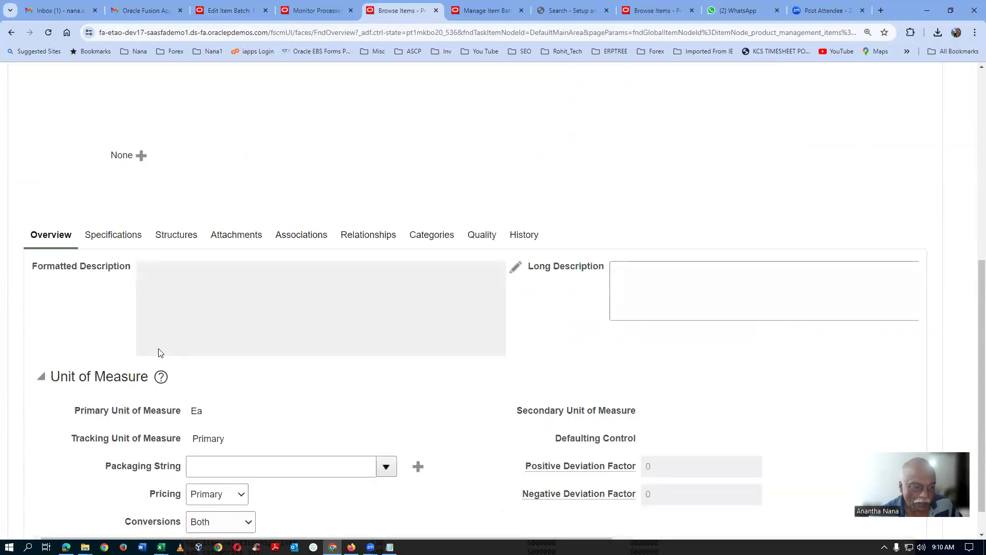
{"action": "left_click", "coordinate": [118, 204]}
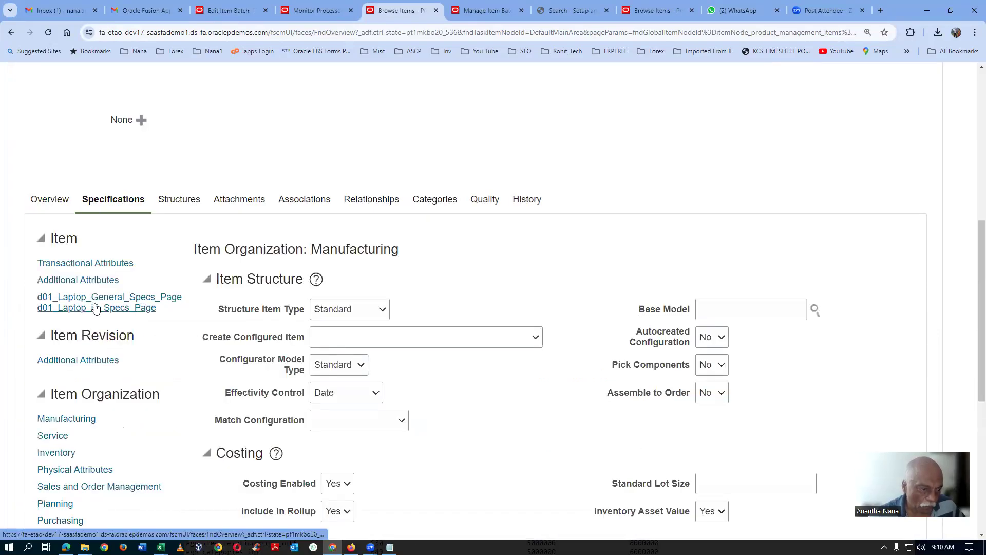
{"action": "left_click", "coordinate": [96, 307]}
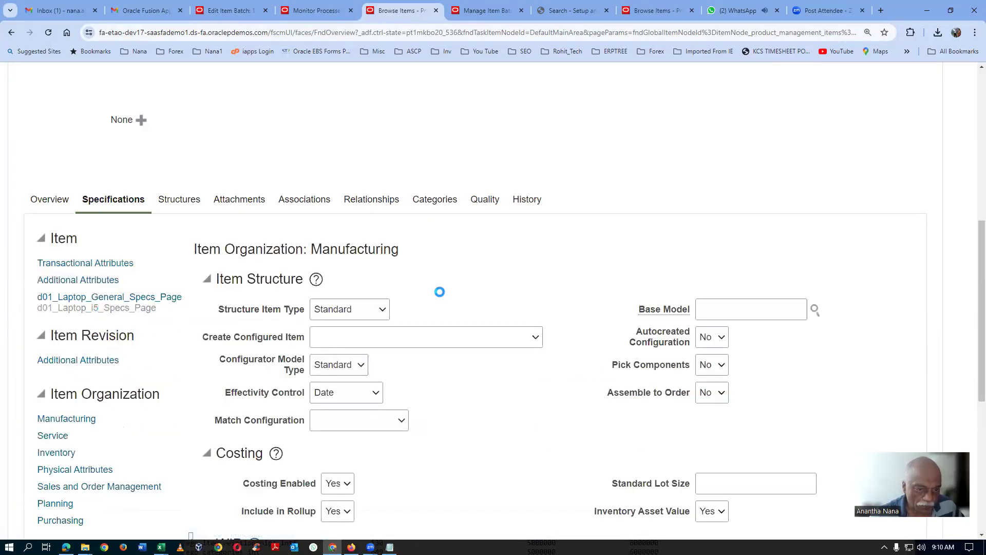
{"action": "scroll", "coordinate": [578, 315], "scroll_direction": "down", "scroll_amount": 1}
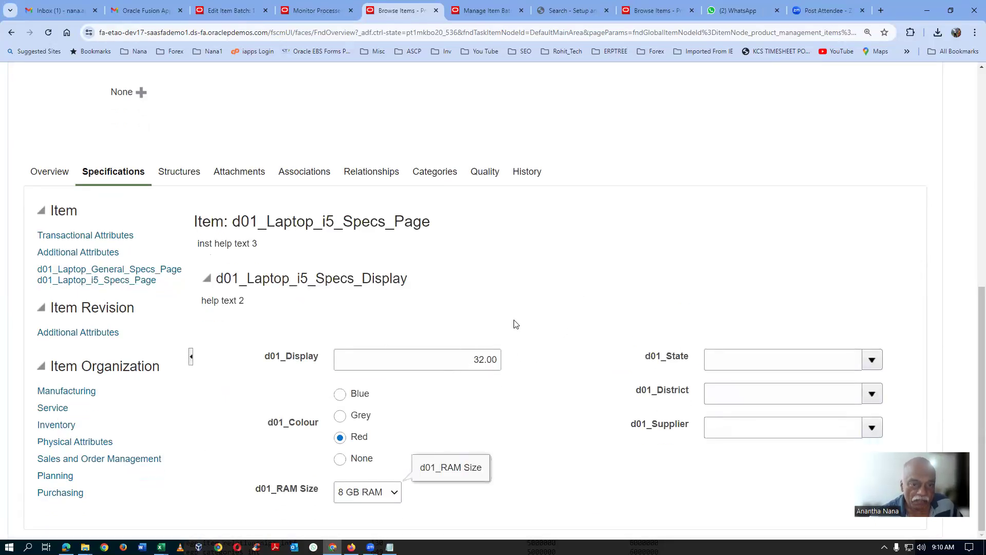
Step: Return to the item batch and review its save-and-import and reprocess options and its change orders
{"action": "left_click", "coordinate": [237, 14]}
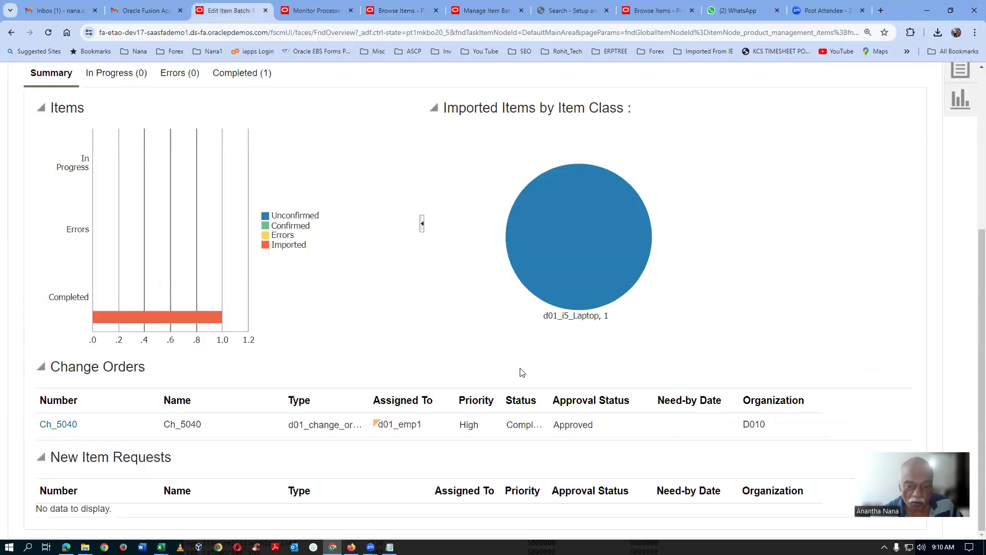
{"action": "scroll", "coordinate": [682, 380], "scroll_direction": "up", "scroll_amount": 3}
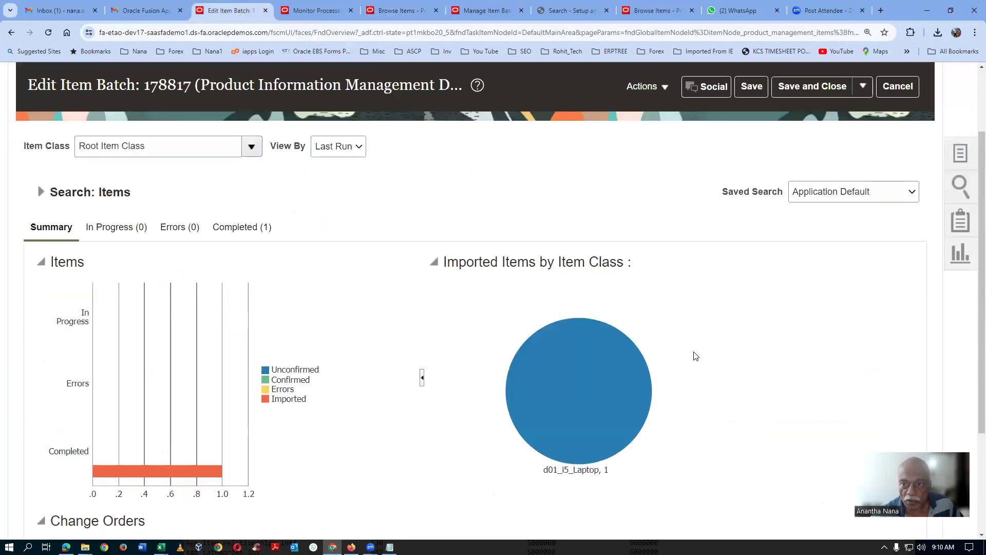
{"action": "left_click", "coordinate": [868, 86]}
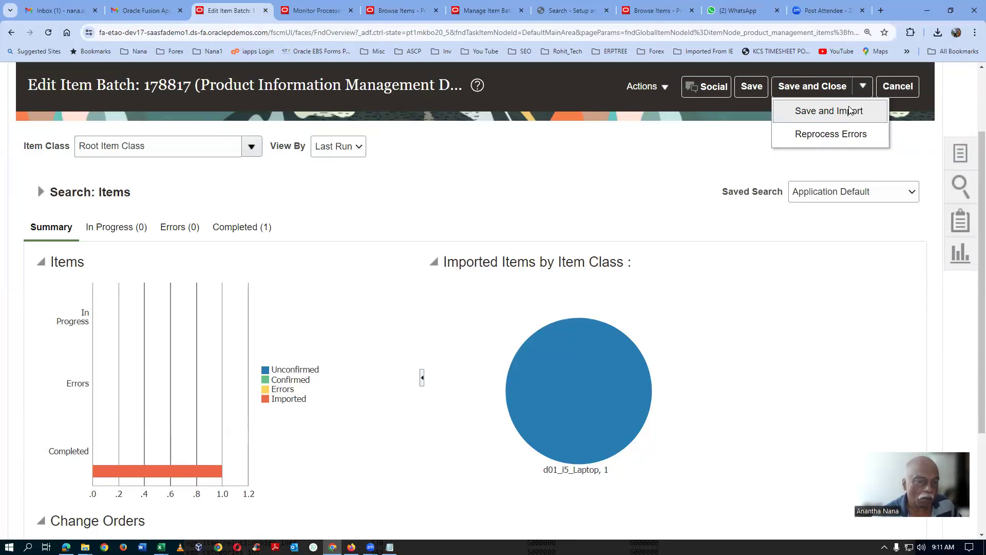
{"action": "left_click", "coordinate": [364, 194]}
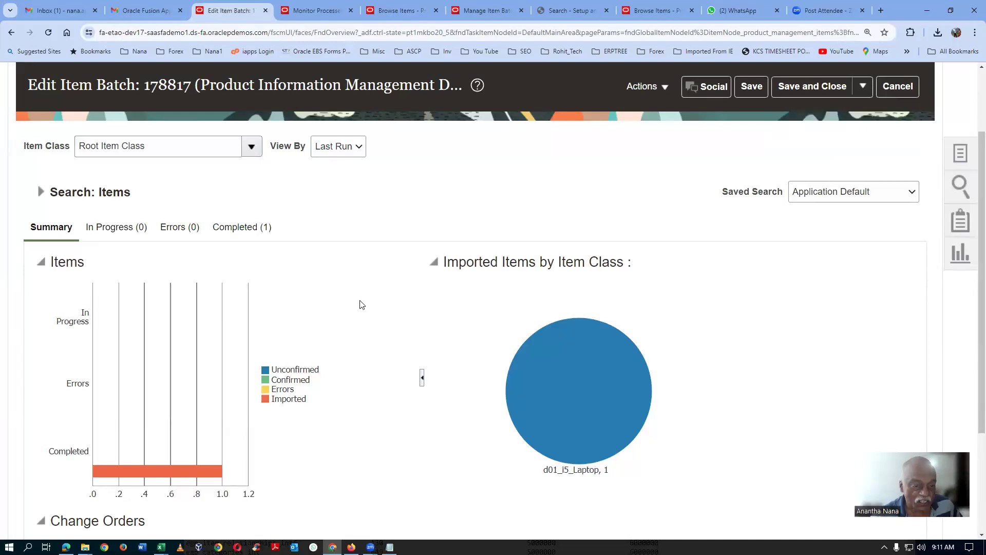
{"action": "scroll", "coordinate": [362, 305], "scroll_direction": "down", "scroll_amount": 3}
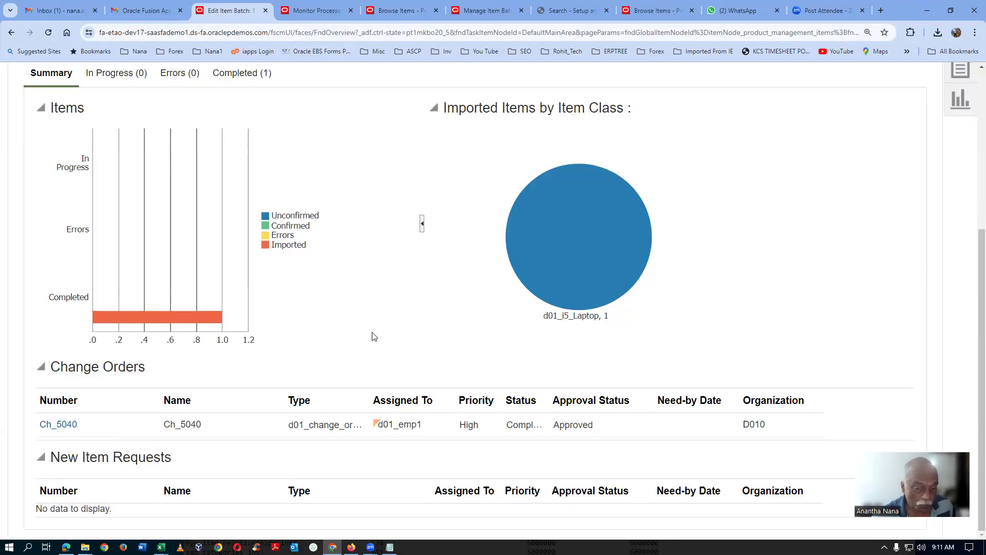
Step: Switch to the scheduled processes overview and examine the Item Import process and its related jobs
{"action": "left_click", "coordinate": [327, 19]}
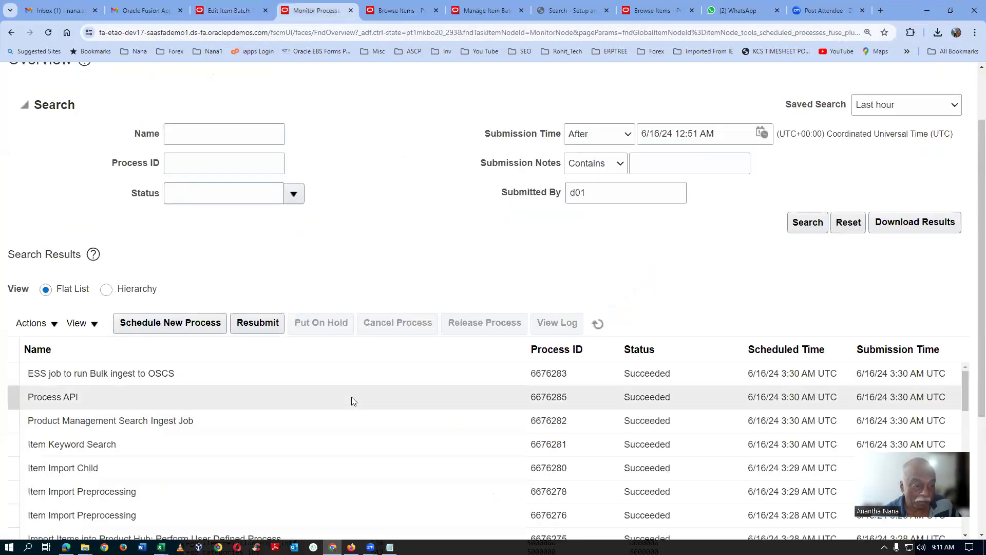
{"action": "scroll", "coordinate": [355, 397], "scroll_direction": "down", "scroll_amount": 2}
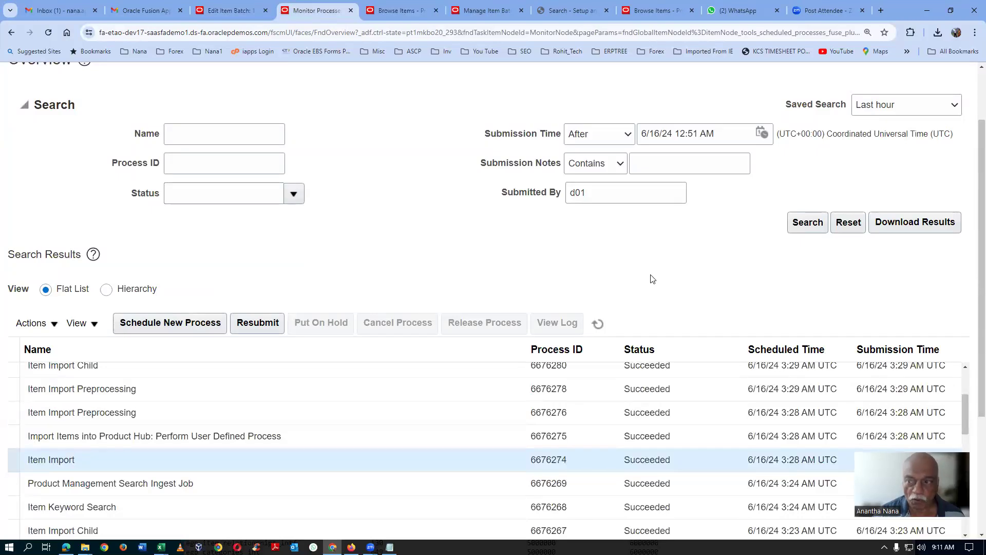
{"action": "scroll", "coordinate": [653, 279], "scroll_direction": "up", "scroll_amount": 1}
{"action": "scroll", "coordinate": [652, 279], "scroll_direction": "up", "scroll_amount": 1}
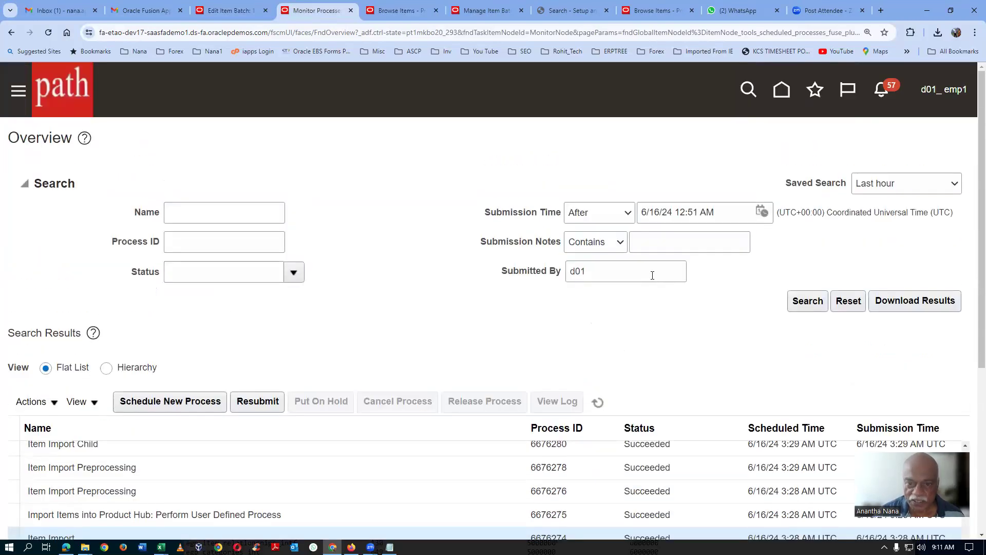